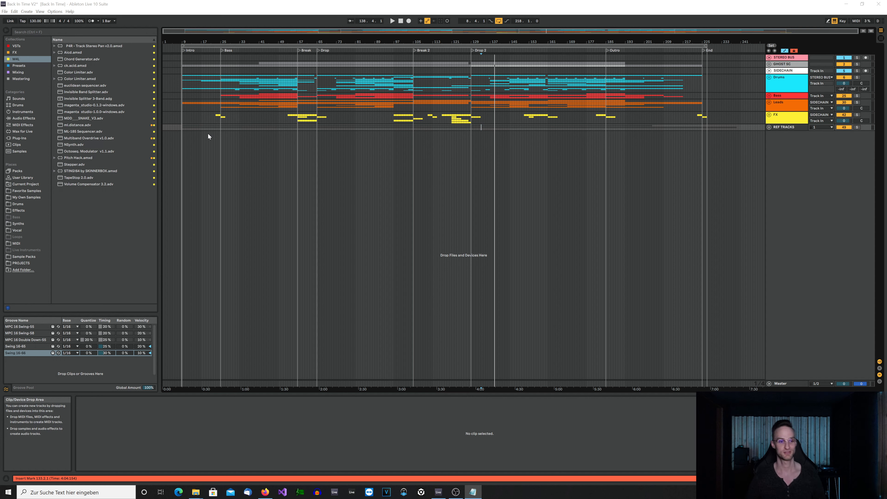
Play the arrangement from about bar 43 and jump ahead through the end of the Bass section into the first Break
{"action": "left_click", "coordinate": [265, 147]}
{"action": "key", "text": "space"}
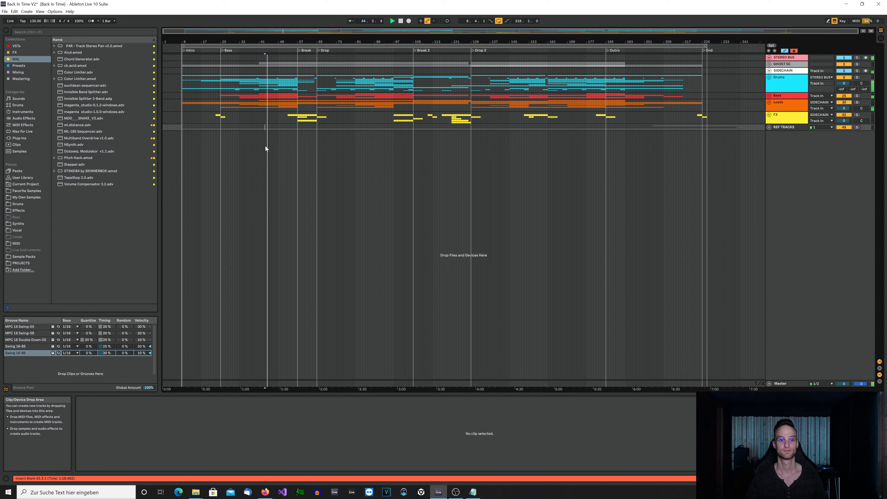
{"action": "left_click", "coordinate": [293, 143]}
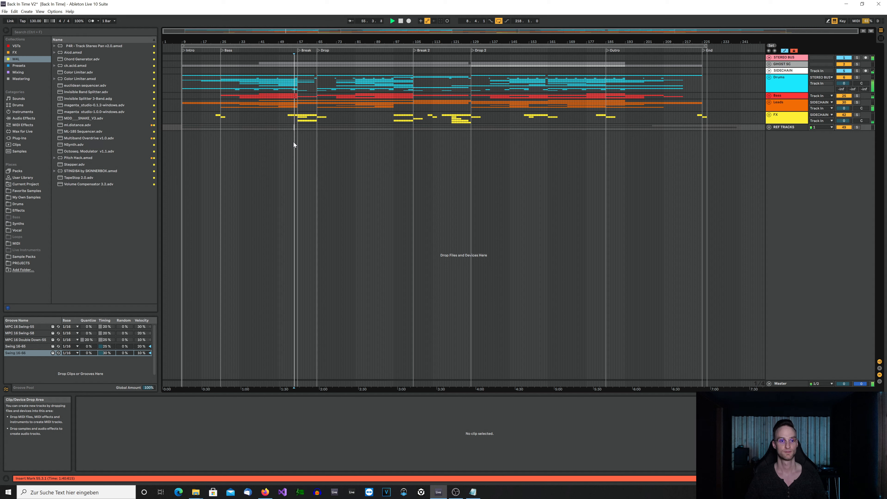
{"action": "left_click", "coordinate": [311, 144]}
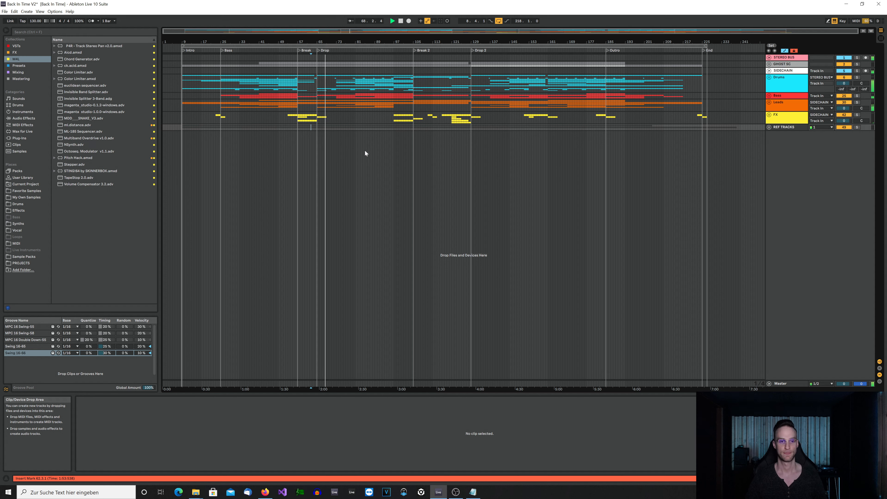
Restart playback in the Drop and skip ahead through Break 2 and Drop 2 to listen to the rest of the arrangement
{"action": "key", "text": "space"}
{"action": "key", "text": "space"}
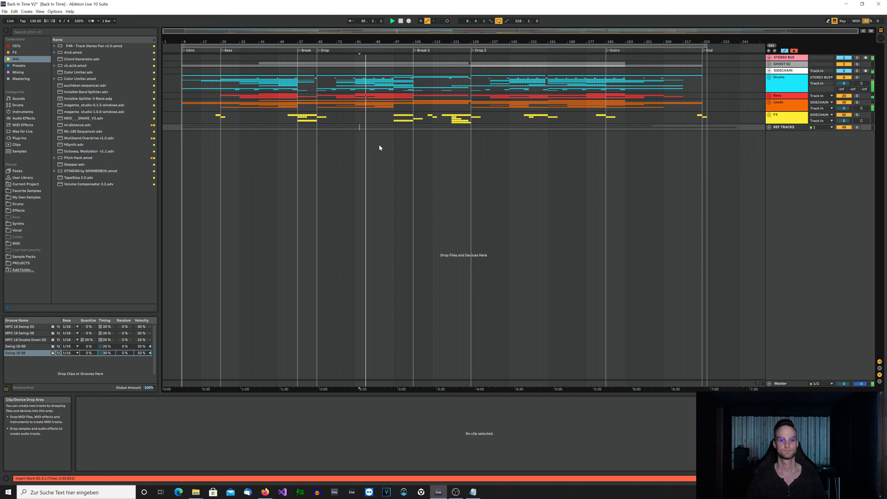
{"action": "left_click", "coordinate": [389, 143]}
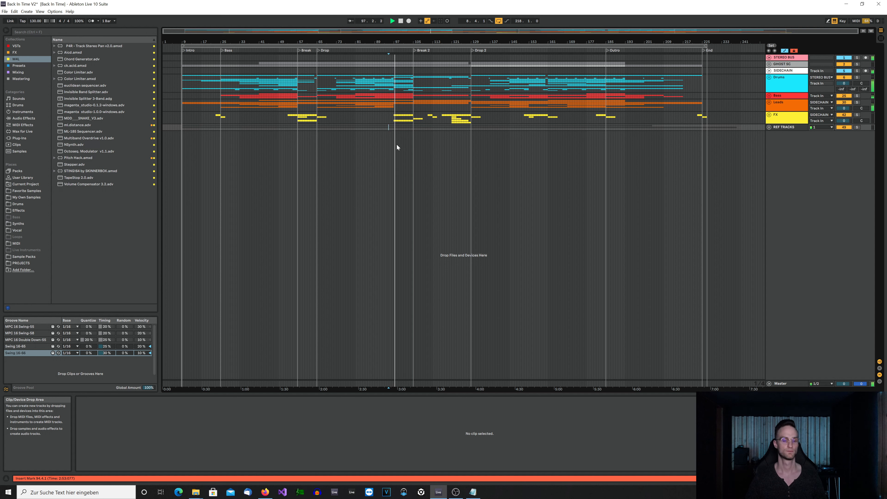
{"action": "left_click", "coordinate": [410, 144]}
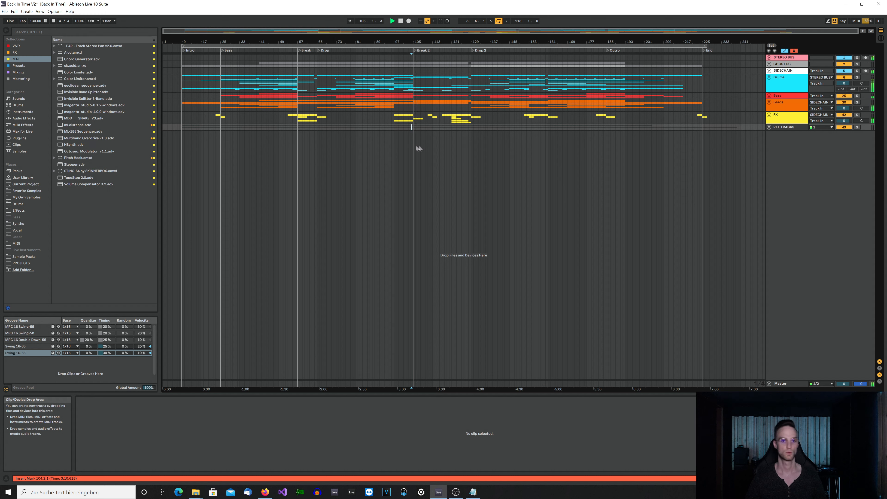
{"action": "left_click", "coordinate": [448, 145]}
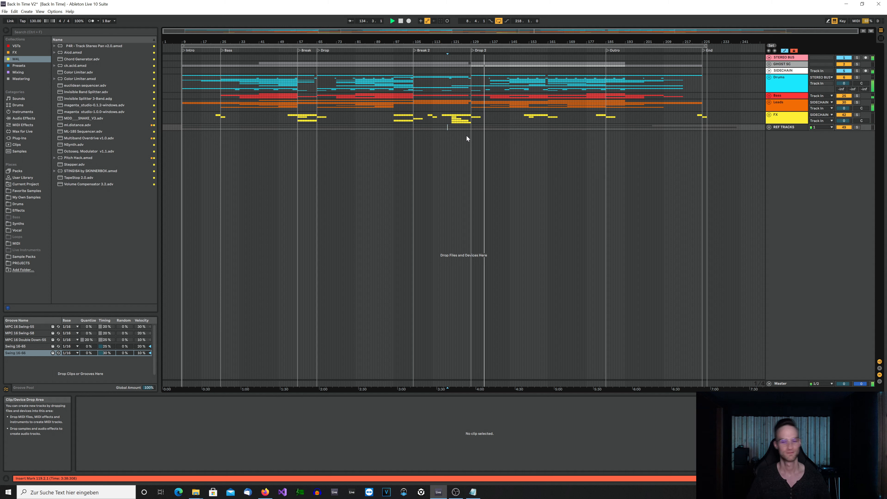
{"action": "left_click", "coordinate": [543, 119]}
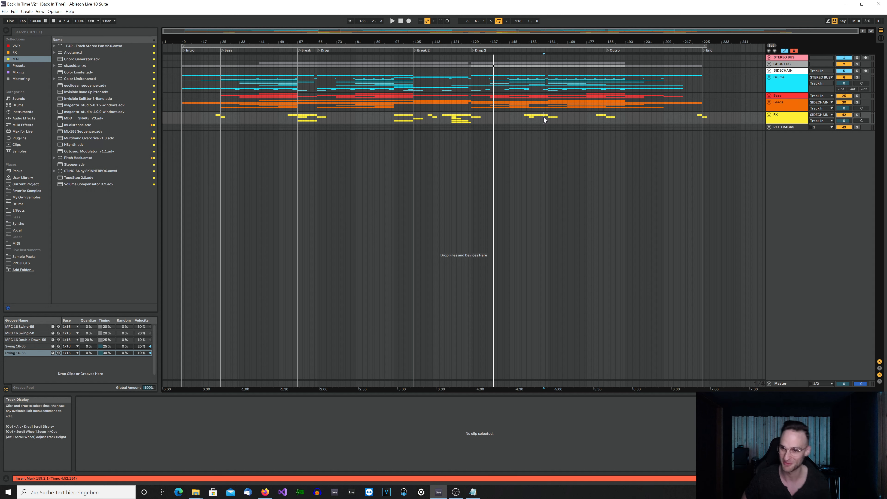
Unfold the Drums group and play its Kick Main track soloed from the clip at bar 73
{"action": "left_click", "coordinate": [769, 78]}
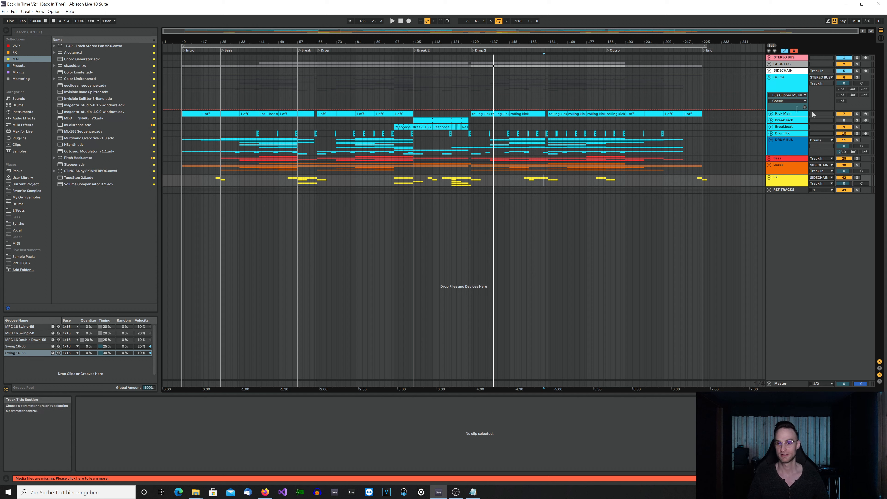
{"action": "left_click", "coordinate": [857, 114]}
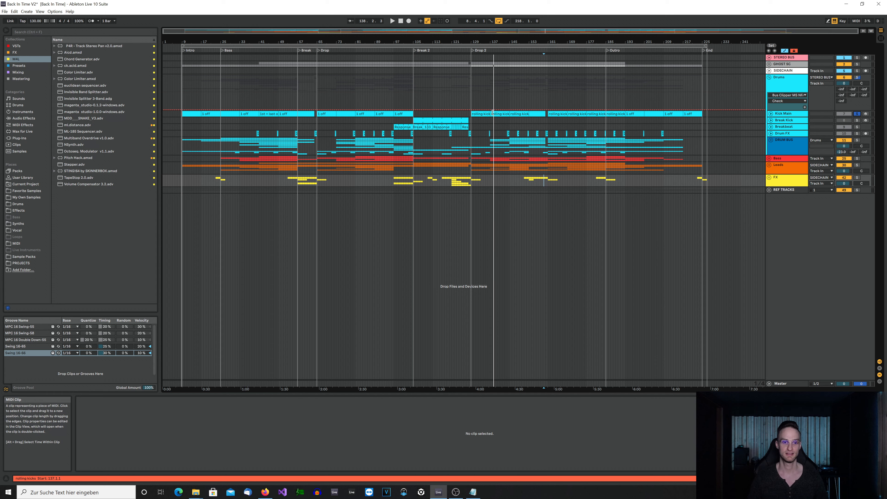
{"action": "left_click", "coordinate": [346, 113]}
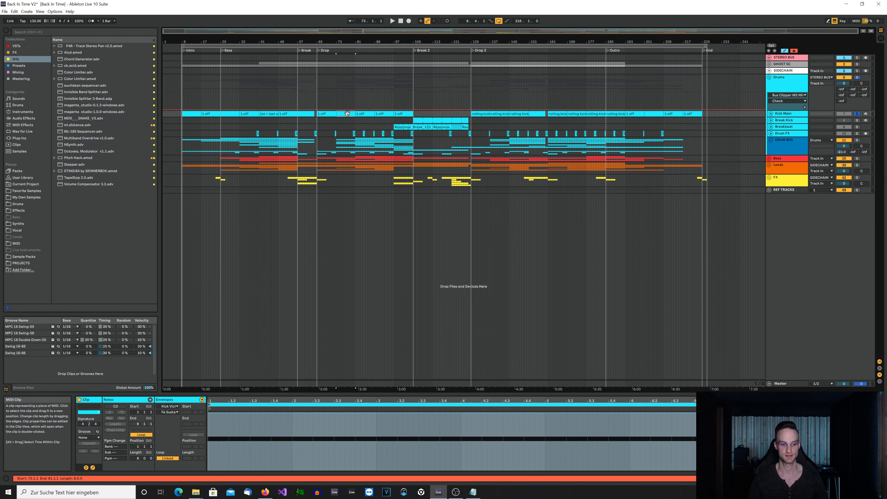
{"action": "key", "text": "space"}
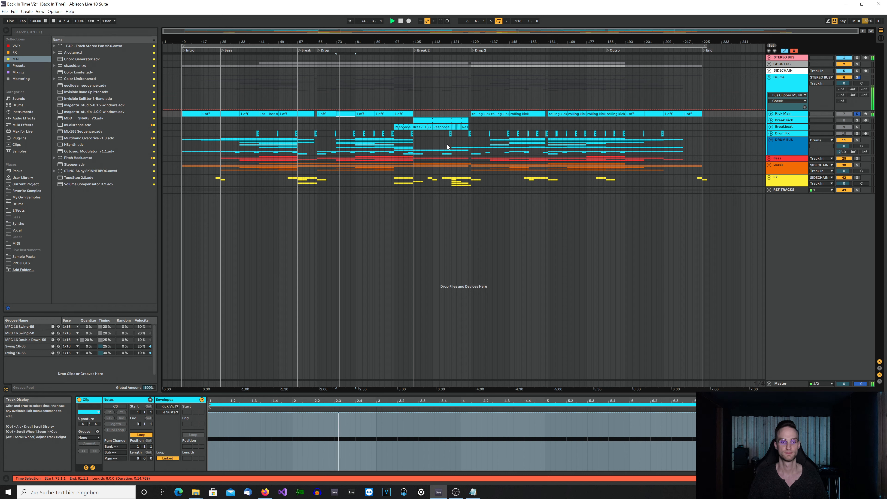
Unfold the Kick Main track and display its device chain, ending playback
{"action": "left_click", "coordinate": [772, 113]}
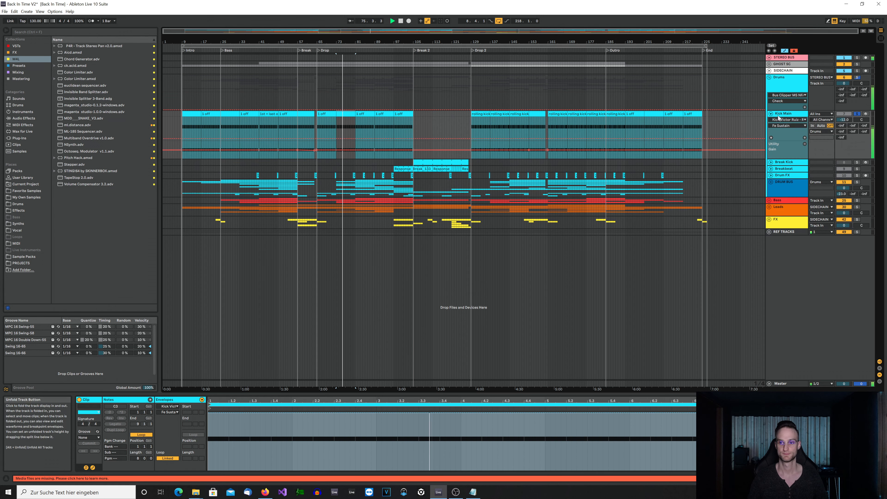
{"action": "left_click", "coordinate": [782, 117]}
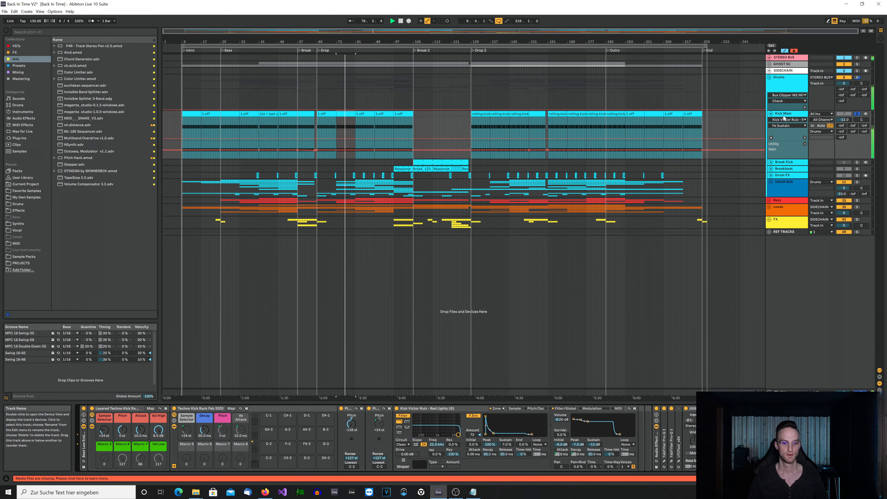
{"action": "key", "text": "space"}
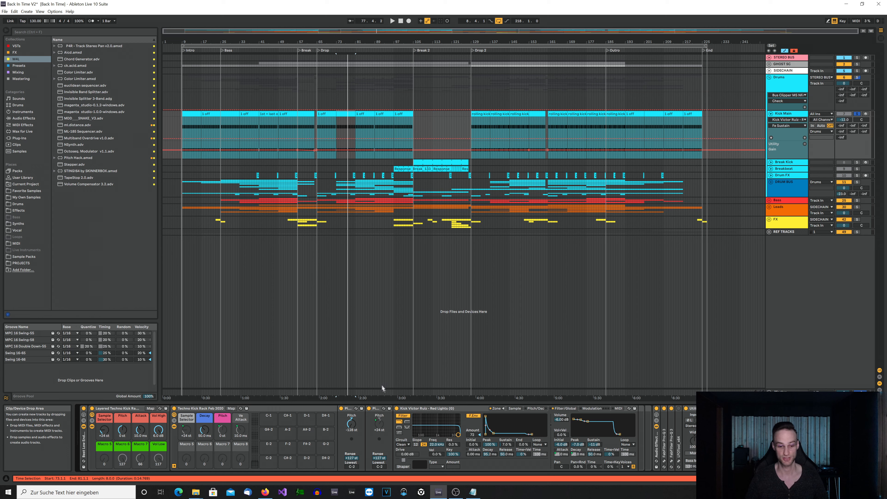
Bypass the filter of the Kick Victor Ruiz - Red Lights sampler, listen to the kick, and re-enable the filter
{"action": "left_click", "coordinate": [399, 418]}
{"action": "key", "text": "space"}
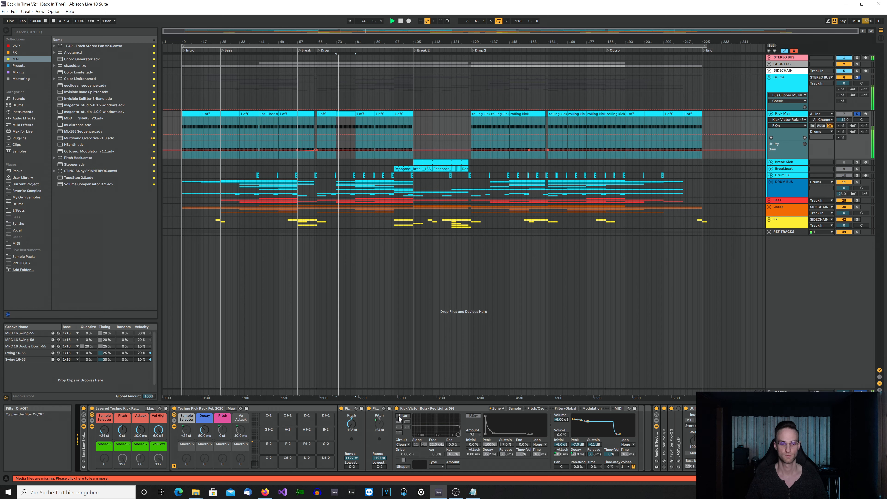
{"action": "key", "text": "space"}
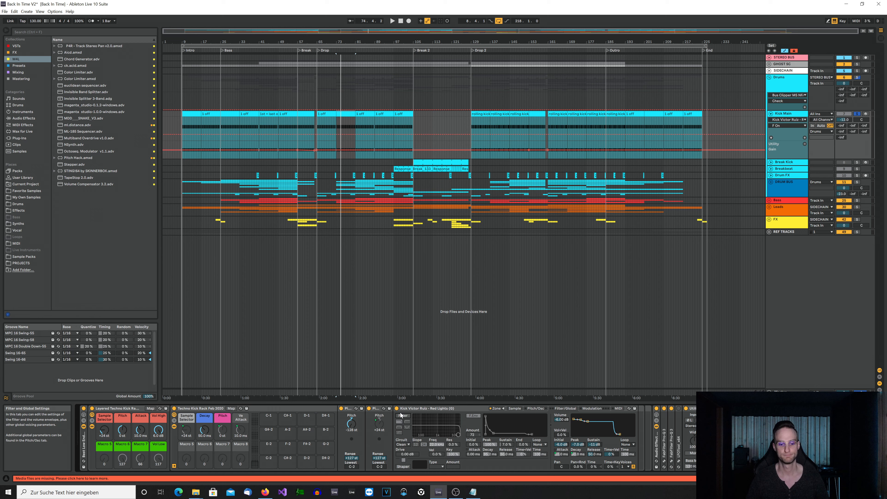
{"action": "left_click", "coordinate": [402, 416]}
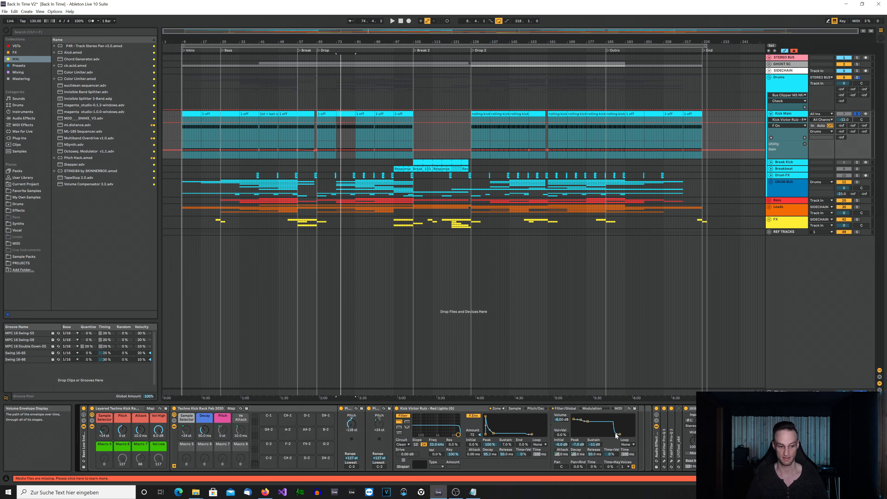
Open the first FabFilter Pro-Q 3 on Kick Main and compare the playing kick with the Audio Effect Rack off and on
{"action": "left_click", "coordinate": [664, 461]}
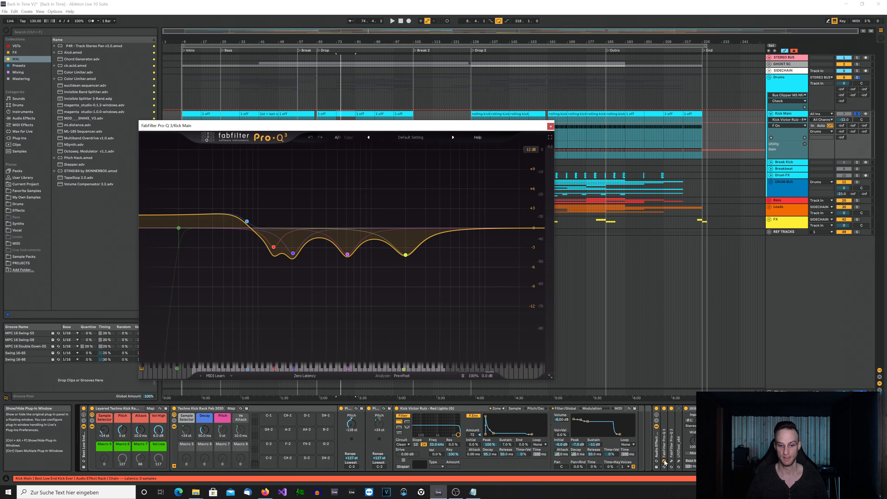
{"action": "key", "text": "space"}
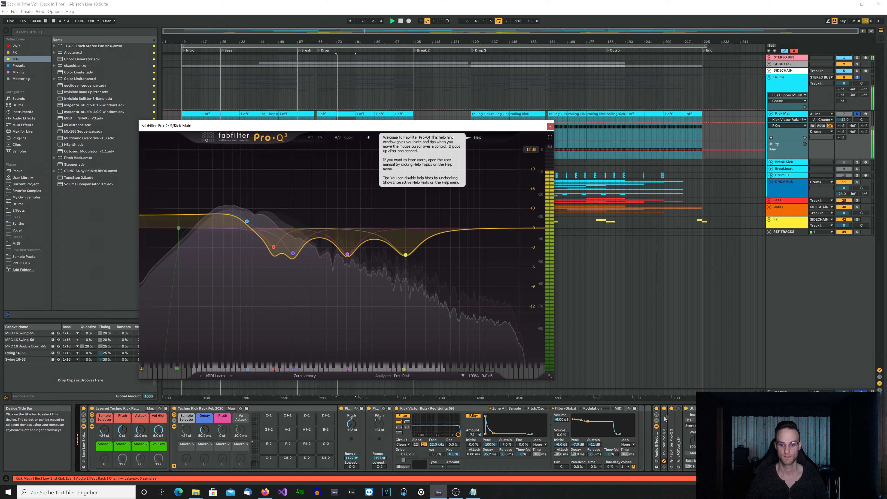
{"action": "left_click", "coordinate": [656, 409]}
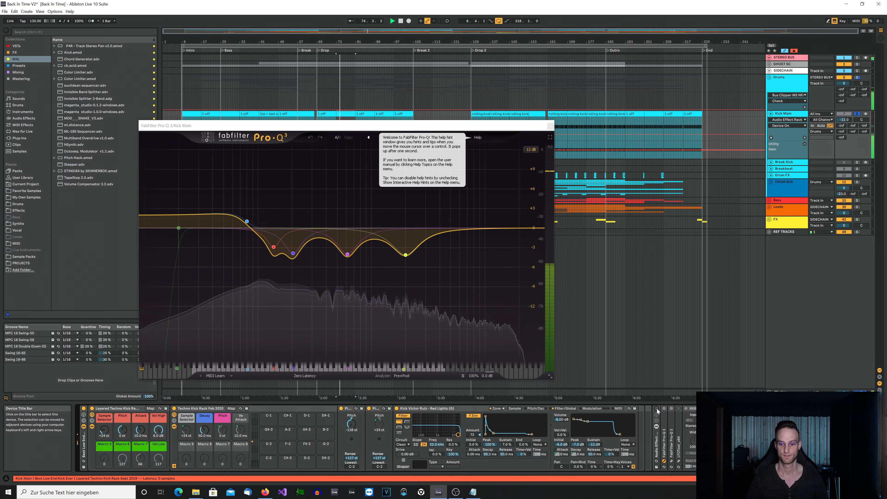
{"action": "left_click", "coordinate": [656, 409]}
Compare the kick with the first FabFilter Pro-Q 3 bypassed and active, leaving it enabled and stopping playback
{"action": "left_click", "coordinate": [663, 408]}
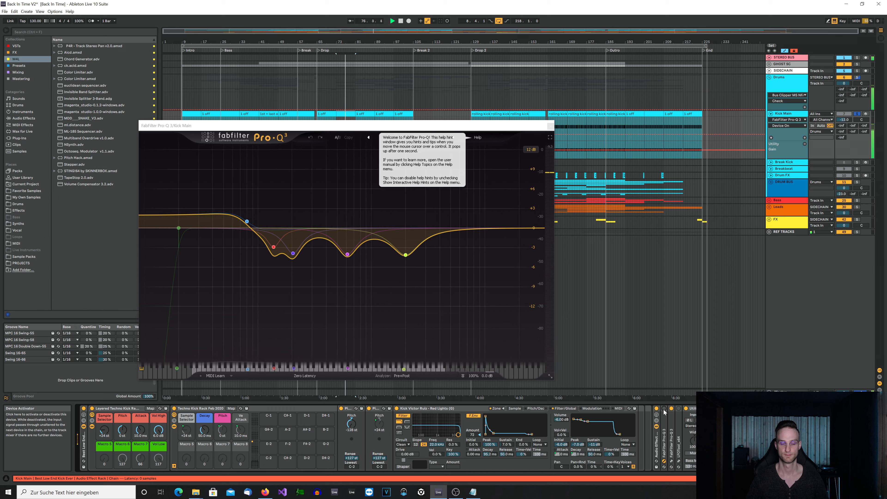
{"action": "left_click", "coordinate": [664, 409]}
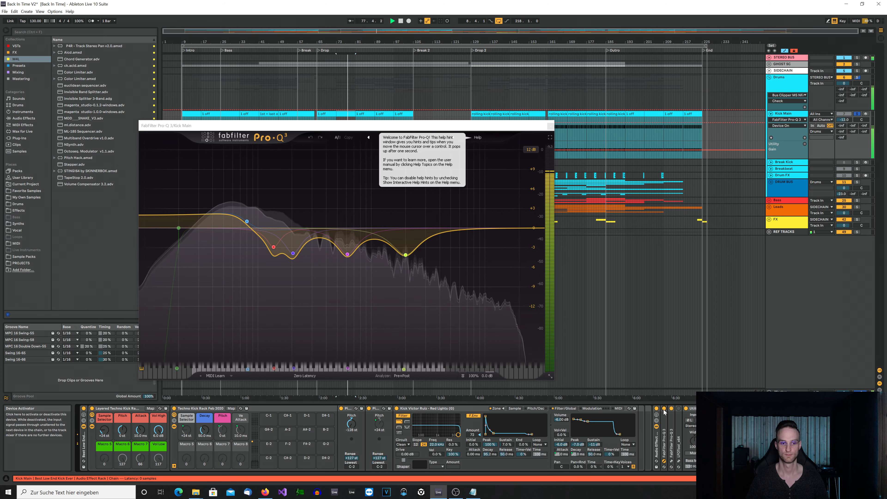
{"action": "left_click", "coordinate": [663, 408]}
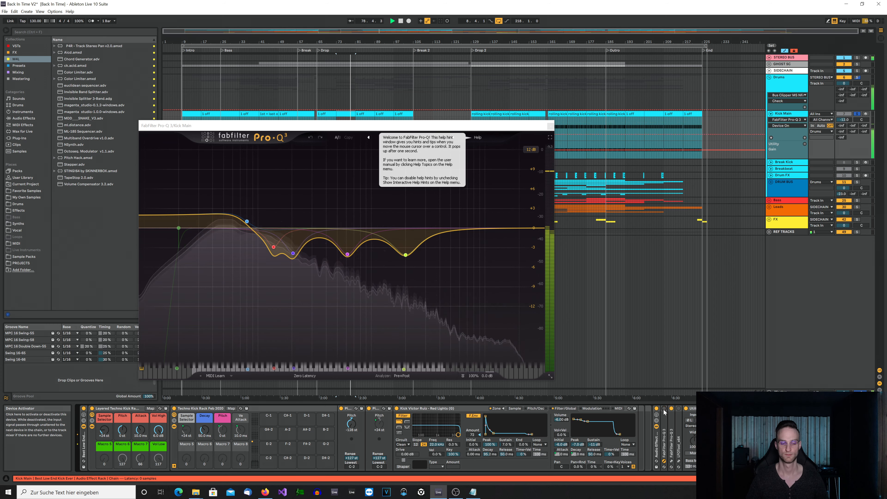
{"action": "left_click", "coordinate": [663, 409]}
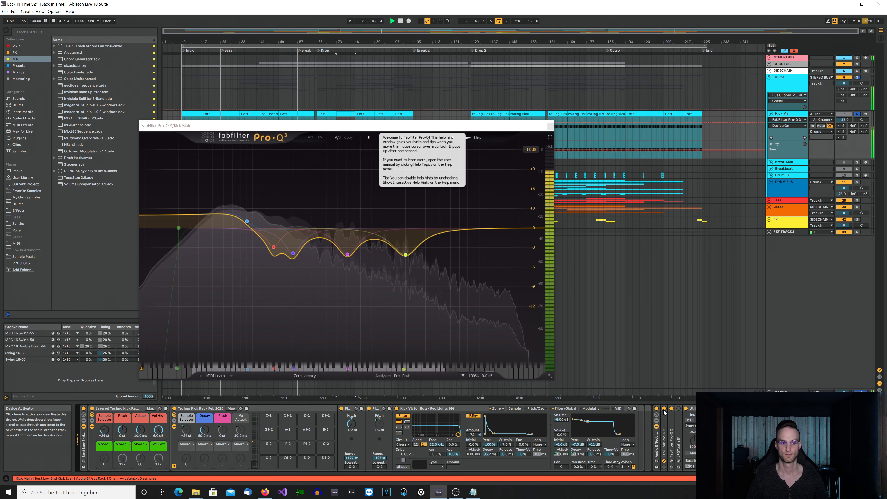
{"action": "key", "text": "space"}
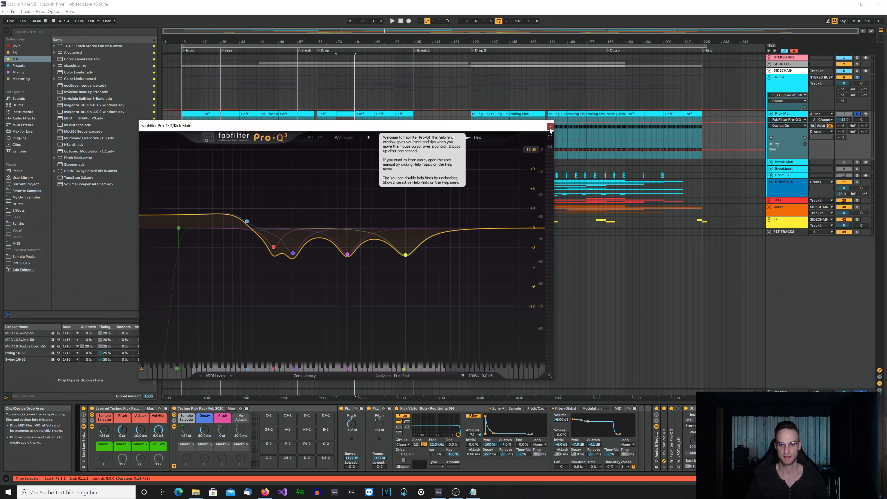
Open the second FabFilter Pro-Q 3 on Kick Main to examine its EQ cuts, and close the plug-in window
{"action": "left_click", "coordinate": [671, 461]}
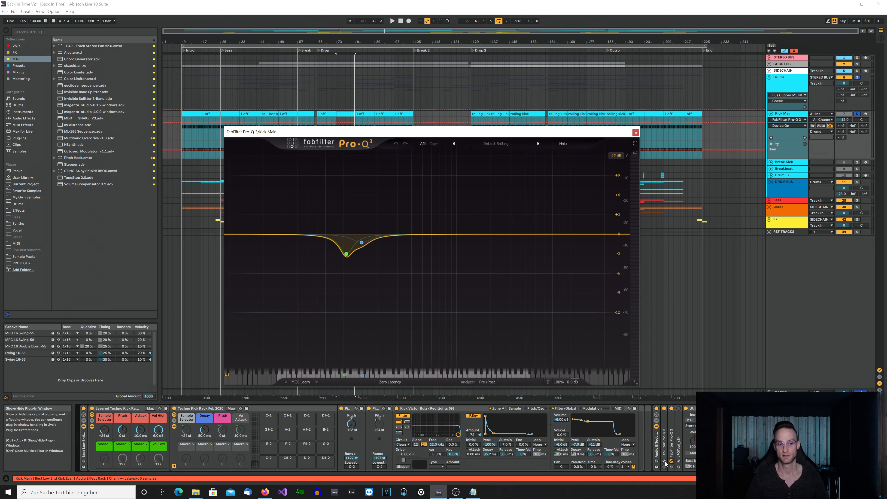
{"action": "mouse_move", "coordinate": [358, 251]}
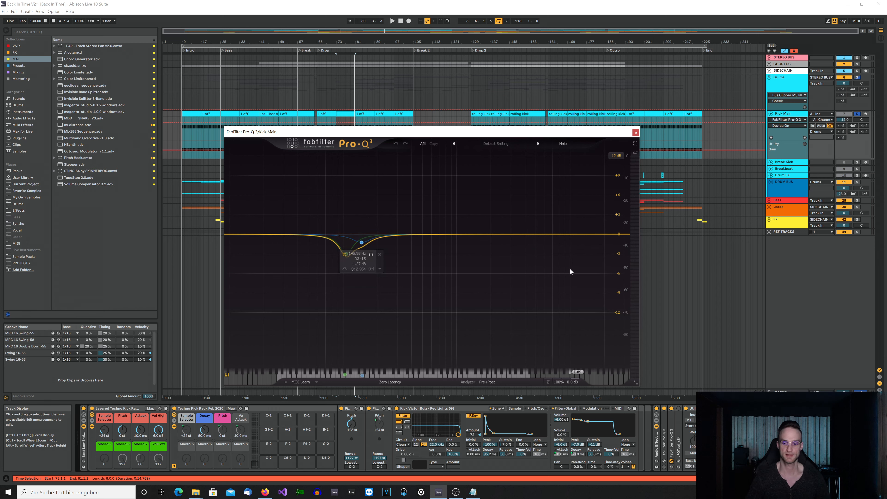
{"action": "left_click", "coordinate": [635, 134]}
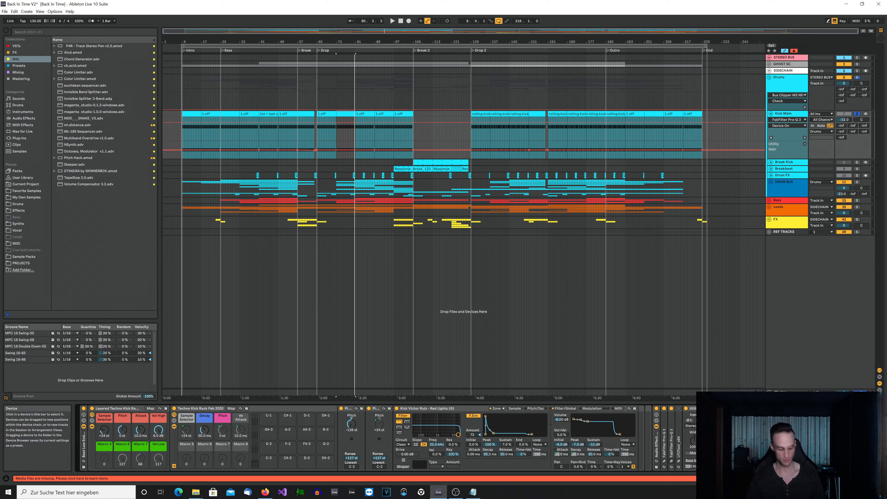
Play the soloed kick and check its level in the Session View mixer before returning to the Arrangement View
{"action": "key", "text": "space"}
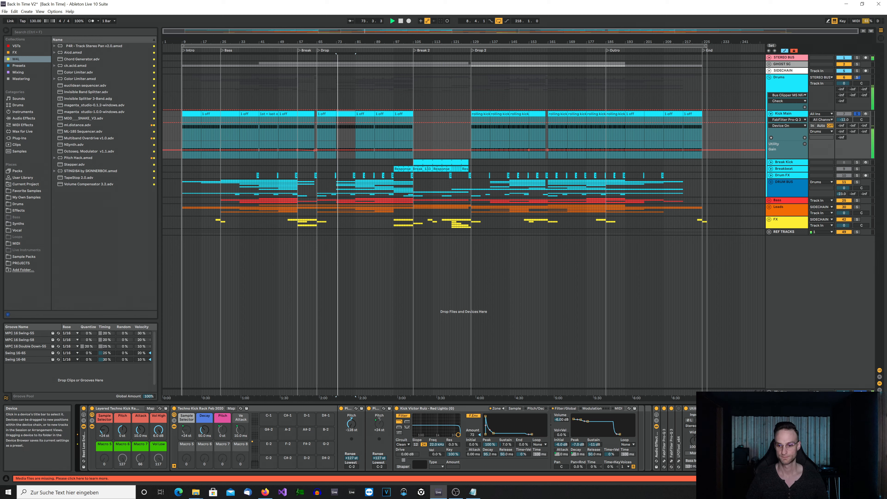
{"action": "key", "text": "Tab"}
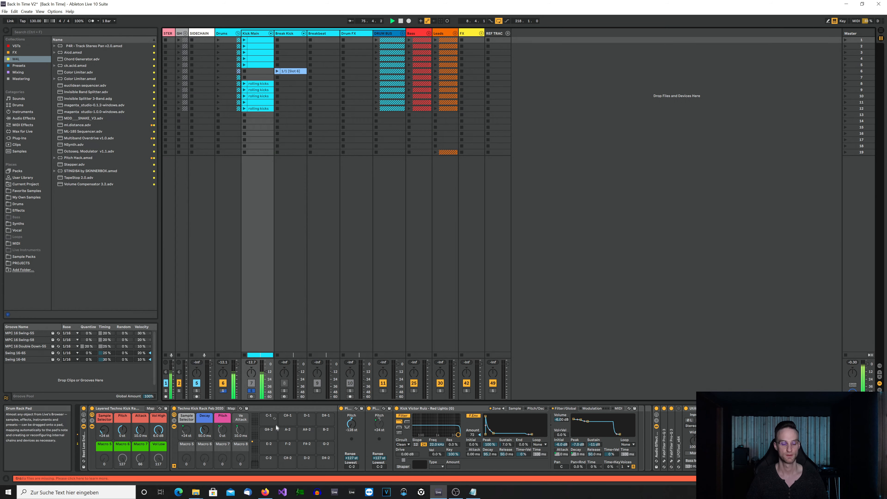
{"action": "key", "text": "Tab"}
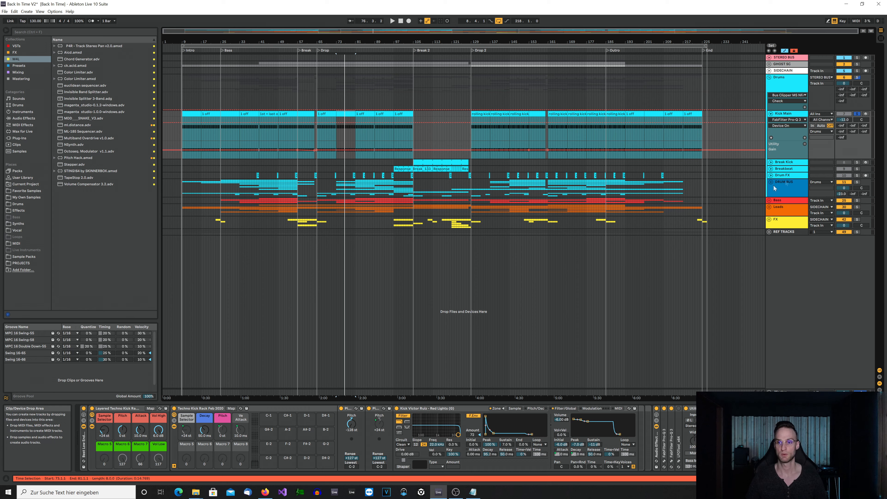
Fold the Kick Main track, and unfold and solo the Breakbeat track to examine its clips around Break 2
{"action": "left_click", "coordinate": [770, 114]}
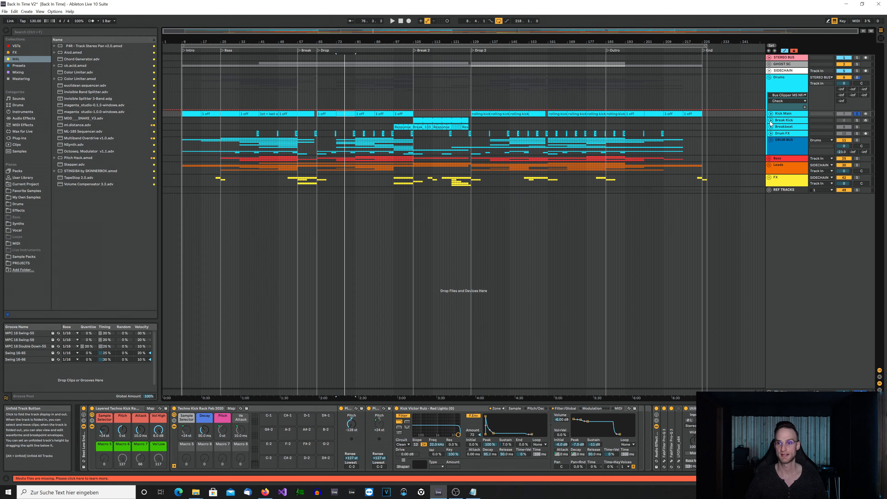
{"action": "left_click", "coordinate": [771, 127]}
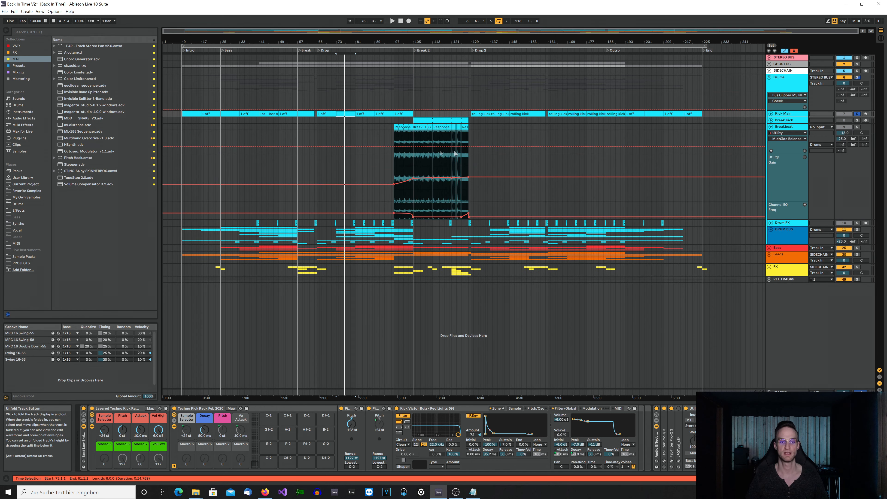
{"action": "left_click", "coordinate": [435, 121]}
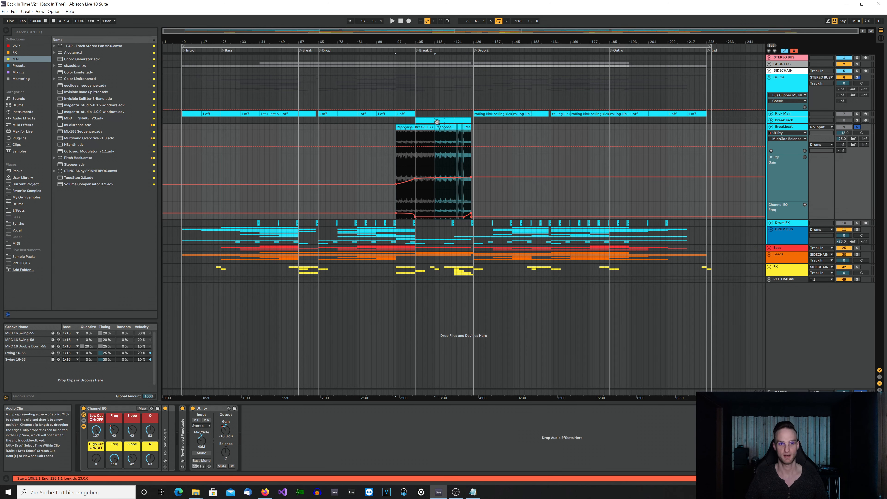
Play the soloed Breakbeat in Break 2 with its FabFilter Pro-Q 3 open, comparing the Channel EQ rack bypassed and active
{"action": "left_click", "coordinate": [423, 137]}
{"action": "key", "text": "space"}
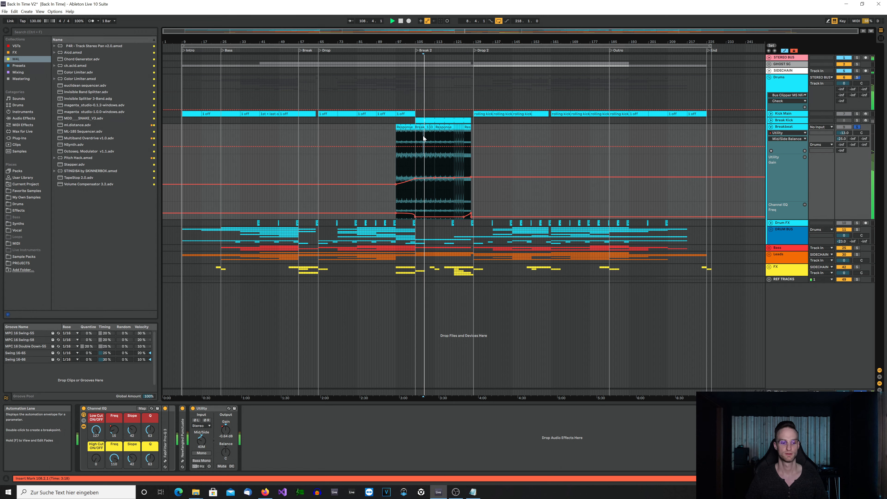
{"action": "scroll", "coordinate": [423, 138], "scroll_direction": "up", "scroll_amount": 3}
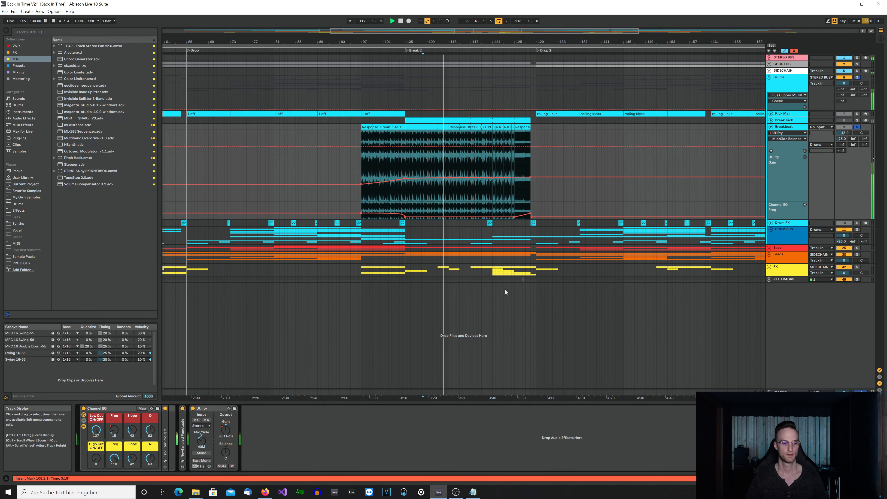
{"action": "left_click", "coordinate": [166, 461]}
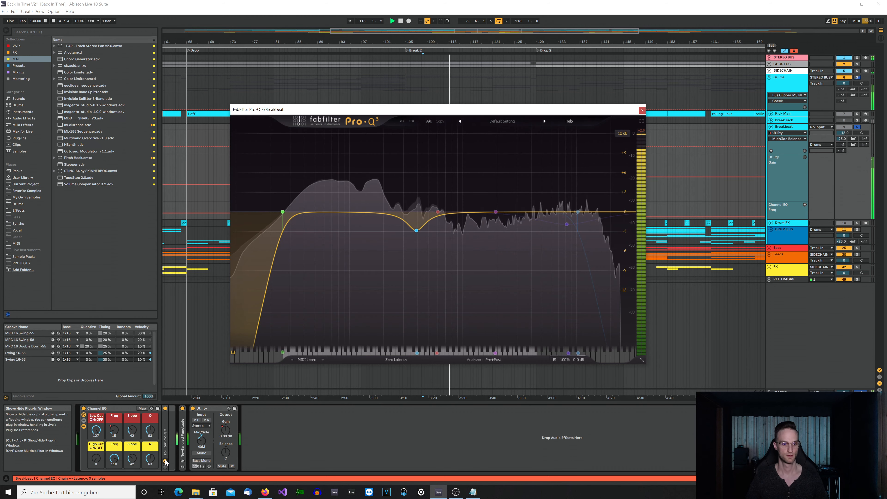
{"action": "left_click", "coordinate": [83, 408]}
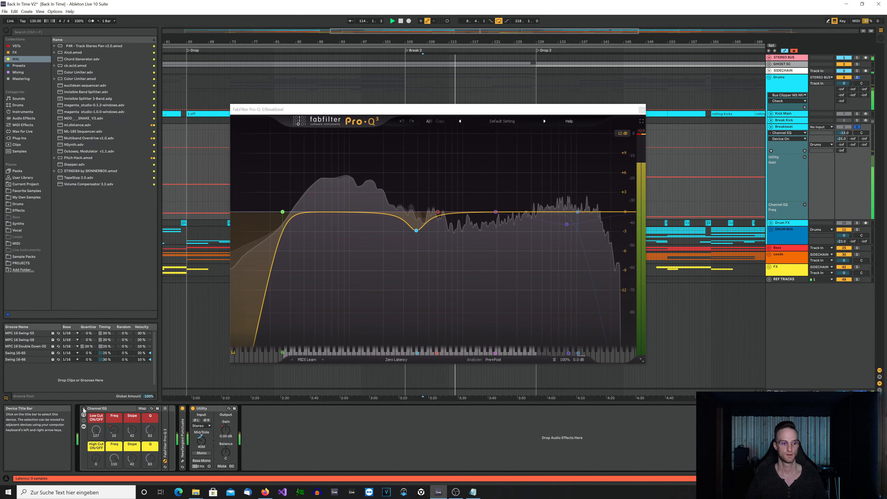
{"action": "left_click", "coordinate": [84, 408]}
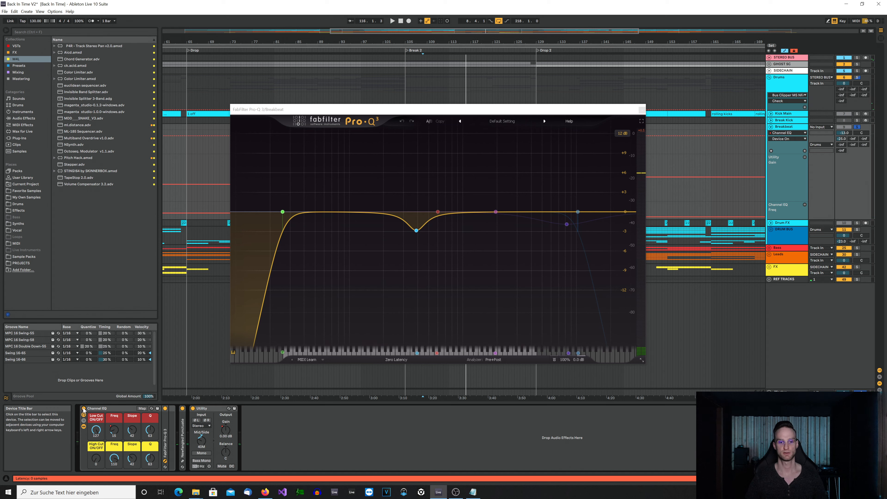
Examine the Breakbeat Pro-Q 3's mid dip and its automated low cut around the first clip's start, and close the plug-in window
{"action": "mouse_move", "coordinate": [418, 231]}
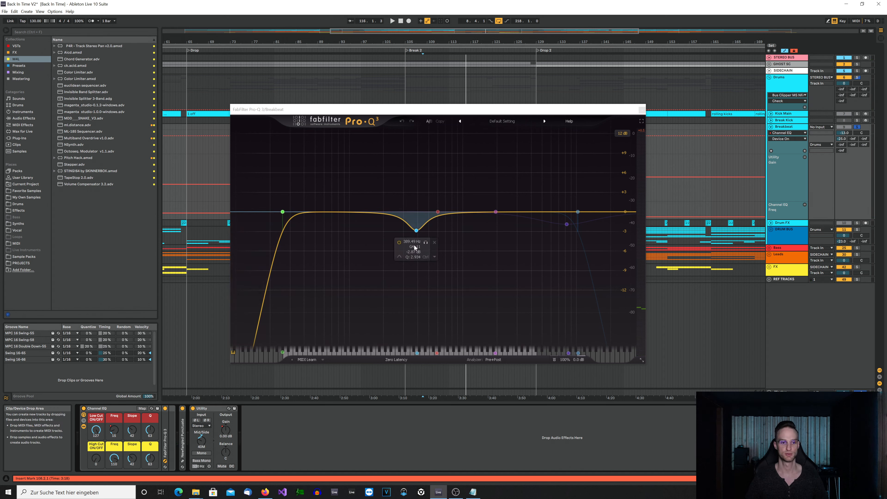
{"action": "mouse_move", "coordinate": [278, 214]}
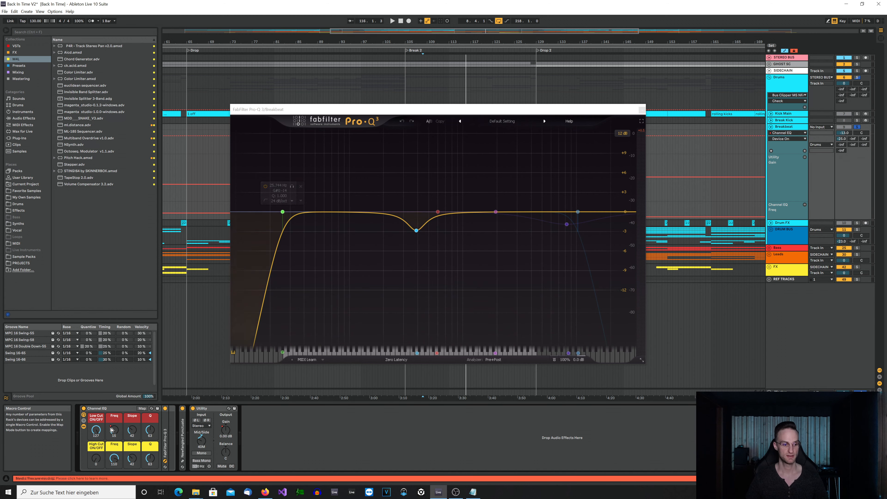
{"action": "left_click_drag", "start_coordinate": [595, 113], "coordinate": [715, 254]}
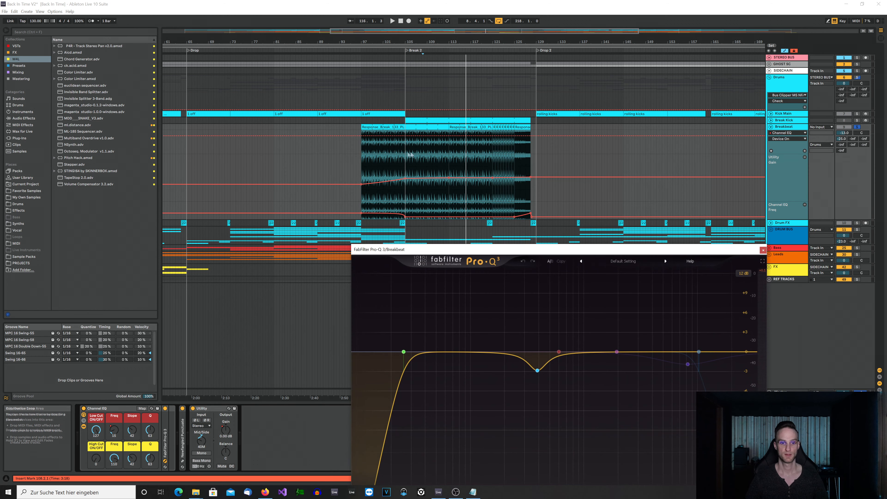
{"action": "left_click", "coordinate": [369, 162]}
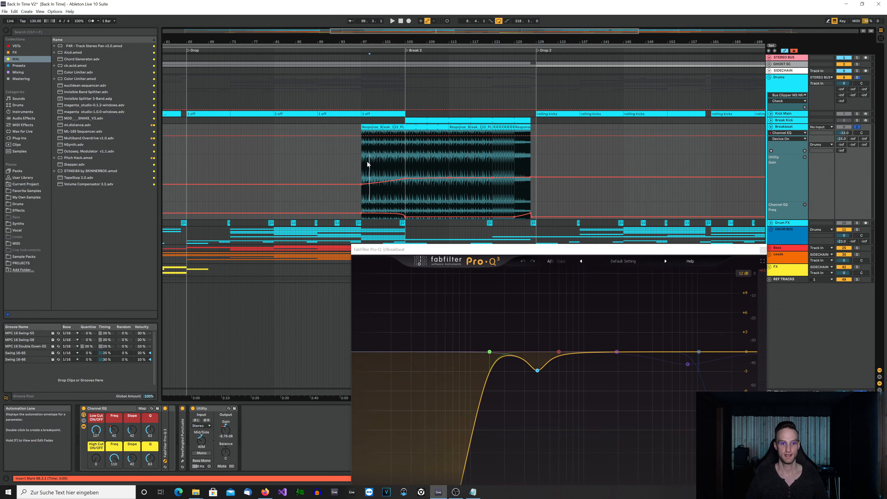
{"action": "left_click", "coordinate": [363, 159]}
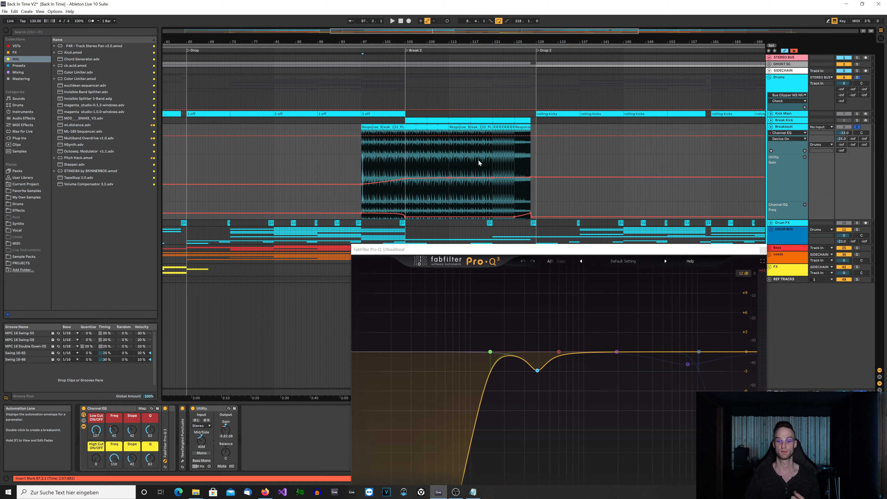
{"action": "left_click", "coordinate": [762, 250]}
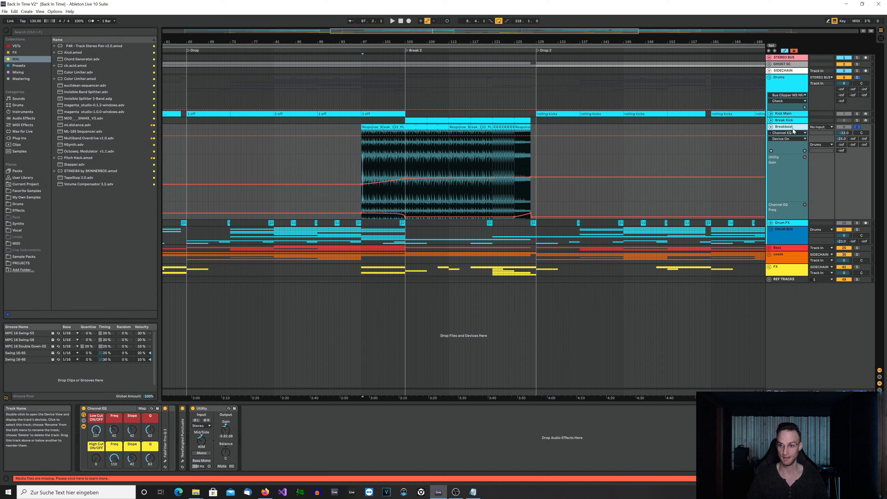
Open Newfangled Punctuate on the Breakbeat track and compare the clip at bar 113 with the plug-in bypassed and active, leaving it enabled
{"action": "left_click", "coordinate": [182, 462]}
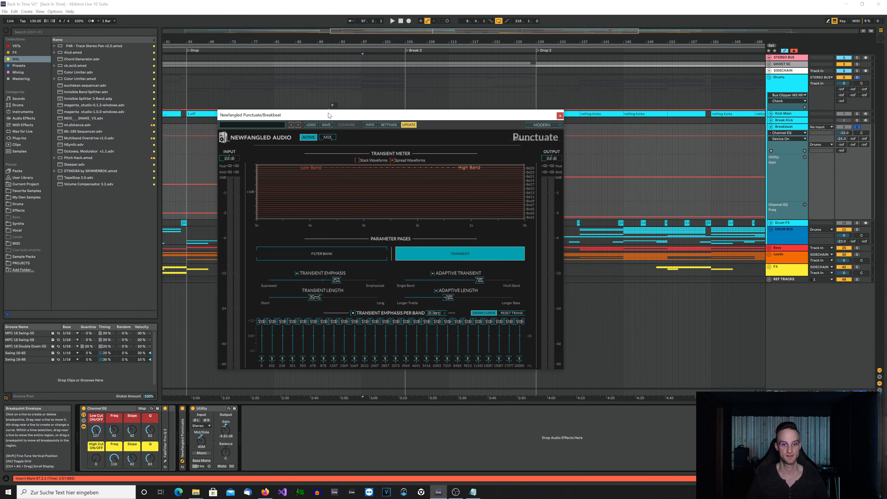
{"action": "left_click_drag", "start_coordinate": [328, 115], "coordinate": [136, 49]}
{"action": "left_click", "coordinate": [464, 124]}
{"action": "key", "text": "space"}
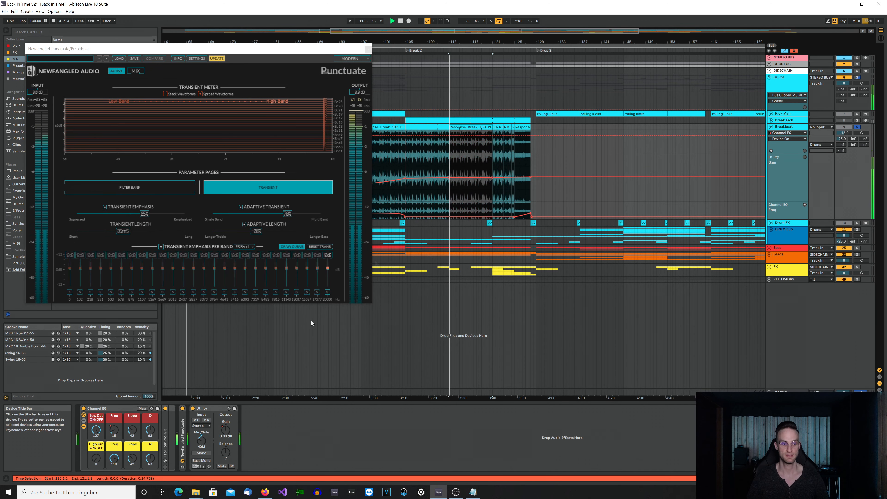
{"action": "left_click", "coordinate": [182, 408]}
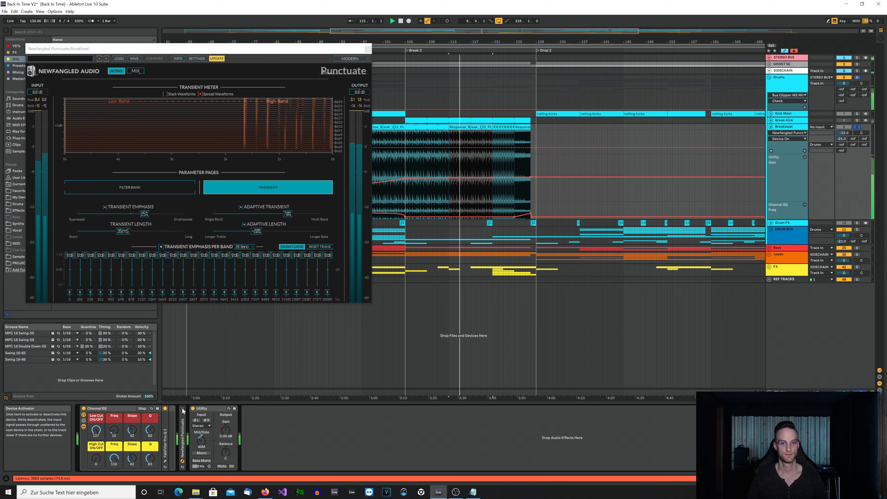
{"action": "left_click", "coordinate": [182, 408]}
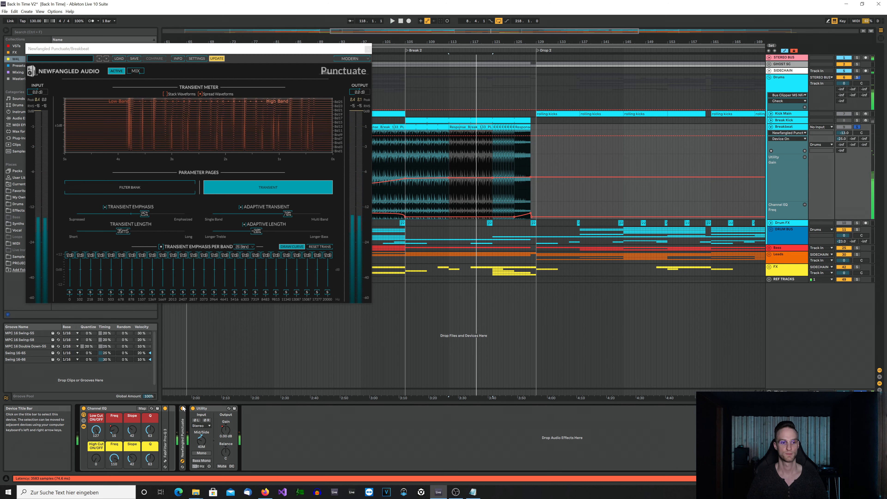
Set Punctuate's transient emphasis per band to 8 bands and close the plug-in window
{"action": "left_click", "coordinate": [286, 292]}
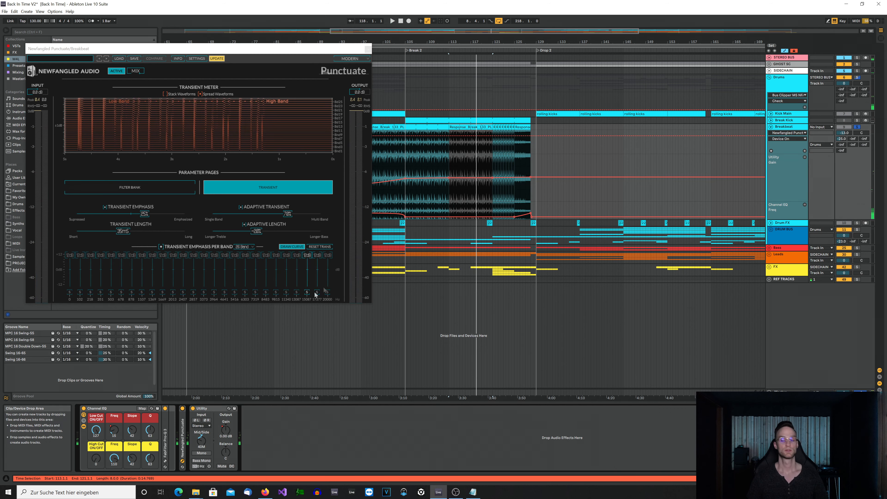
{"action": "left_click", "coordinate": [286, 291]}
{"action": "left_click", "coordinate": [243, 247]}
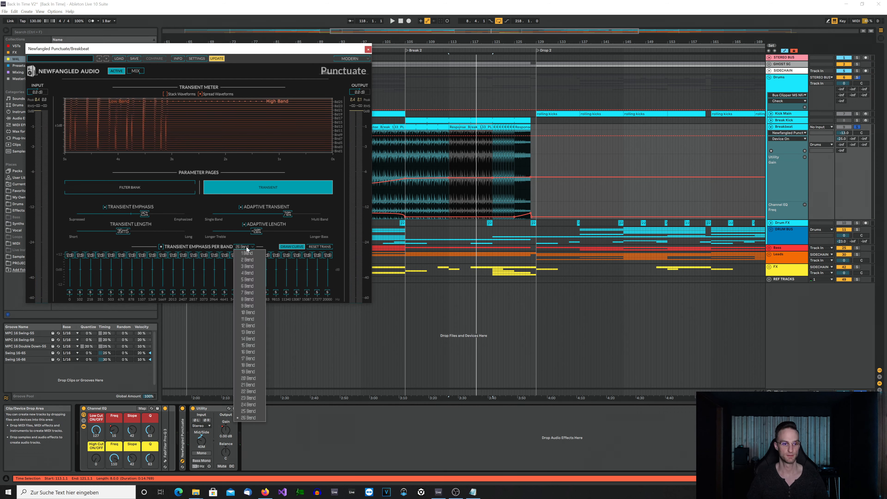
{"action": "left_click", "coordinate": [250, 301]}
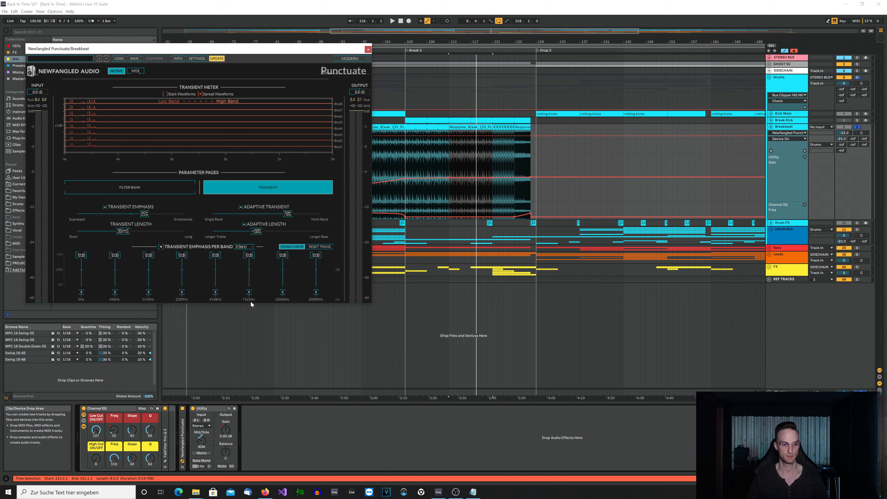
{"action": "left_click", "coordinate": [368, 50]}
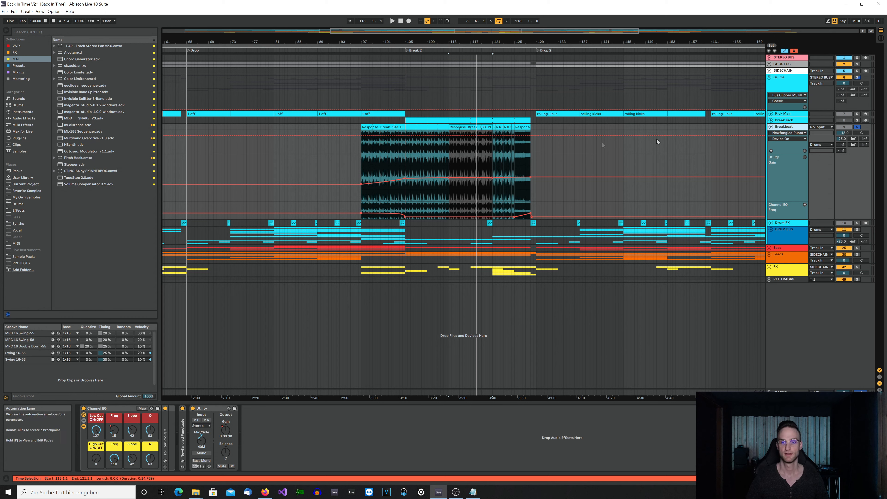
Fold the Breakbeat track, and unfold and solo the Drum FX track with its input channel set to 1
{"action": "left_click", "coordinate": [771, 127]}
{"action": "left_click", "coordinate": [771, 134]}
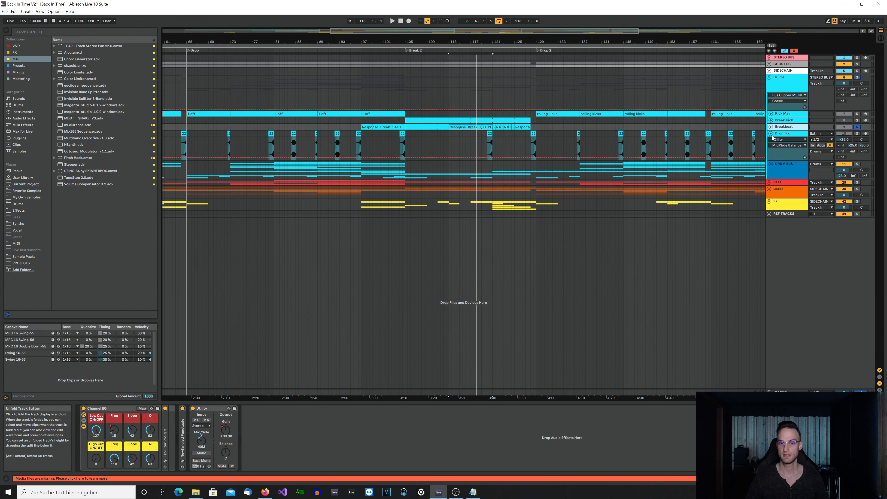
{"action": "left_click", "coordinate": [490, 134]}
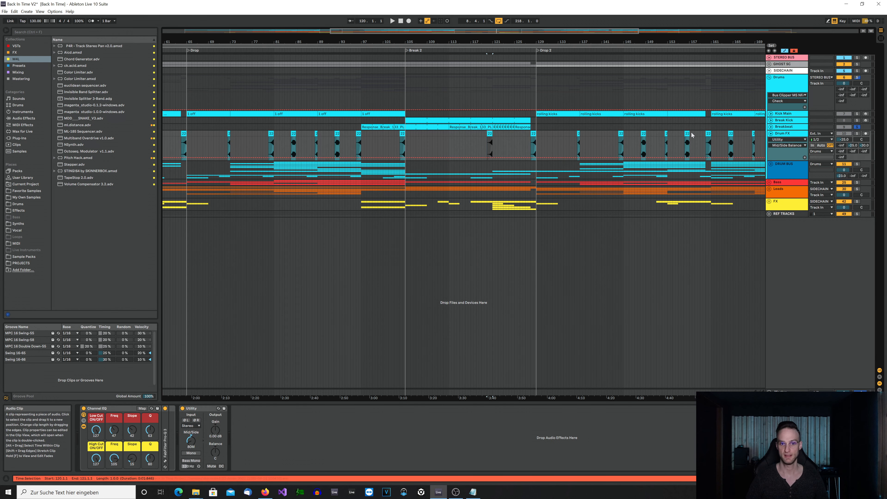
{"action": "left_click", "coordinate": [821, 139]}
{"action": "left_click", "coordinate": [819, 148]}
{"action": "left_click", "coordinate": [856, 134]}
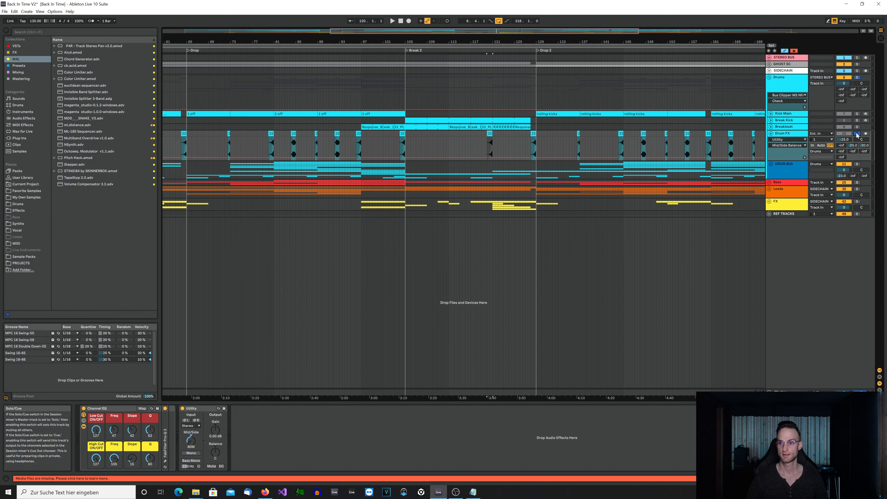
Play the soloed Drum FX clips at bar 120, before Drop 2 and ahead of Break 2, and stop playback
{"action": "key", "text": "space"}
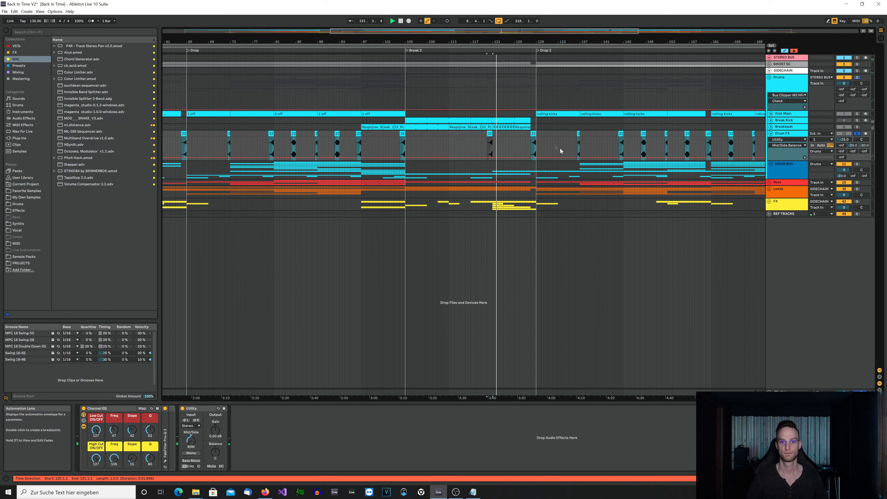
{"action": "left_click", "coordinate": [534, 131]}
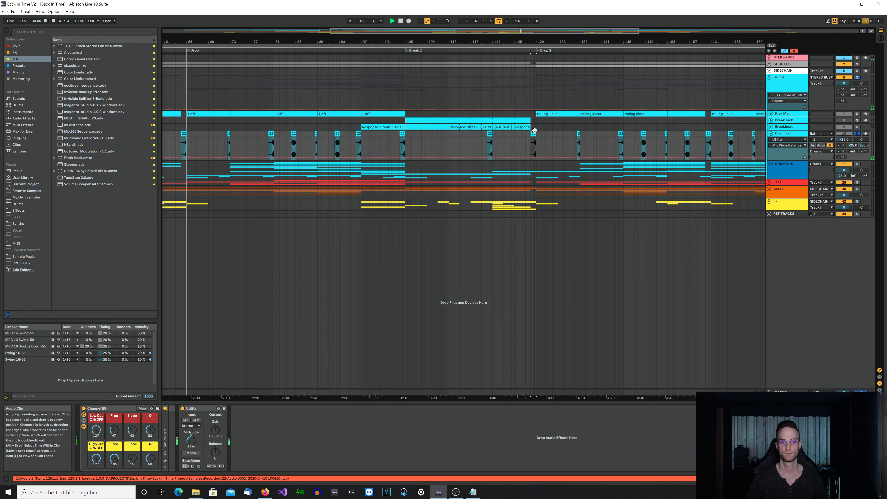
{"action": "left_click", "coordinate": [333, 134]}
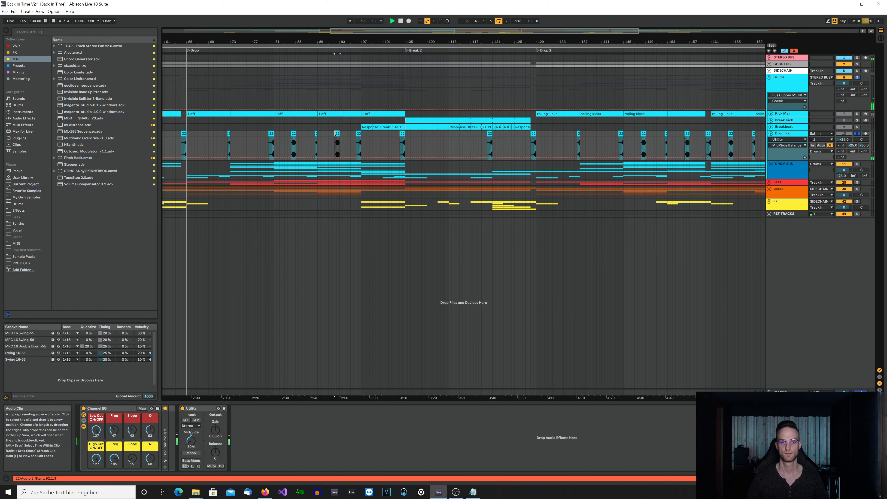
{"action": "left_click", "coordinate": [358, 133]}
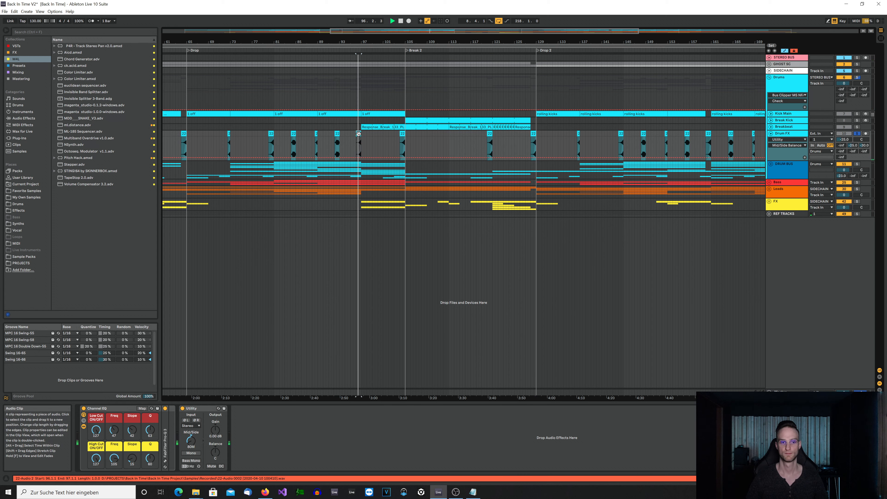
{"action": "key", "text": "space"}
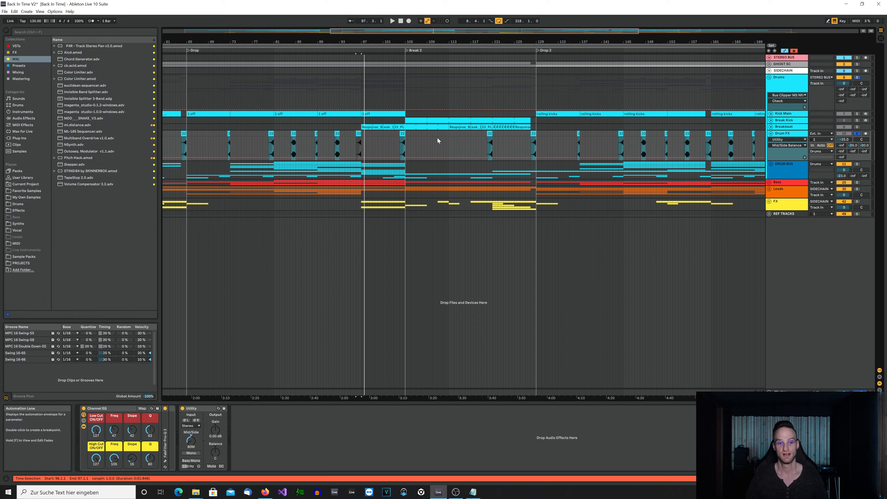
Unfold the DRUM BUS group in place of Drum FX, and play the soloed Open Hat while examining its MIDI clip after Drop 2
{"action": "left_click", "coordinate": [771, 134]}
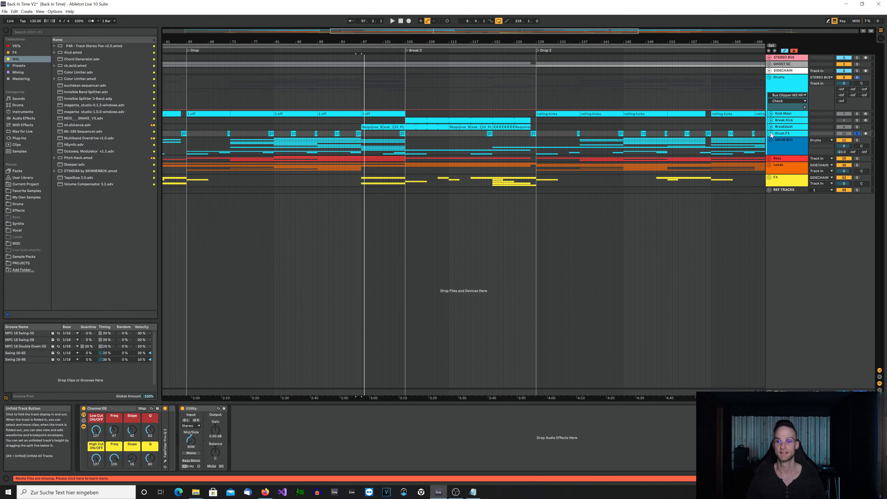
{"action": "left_click", "coordinate": [770, 140]}
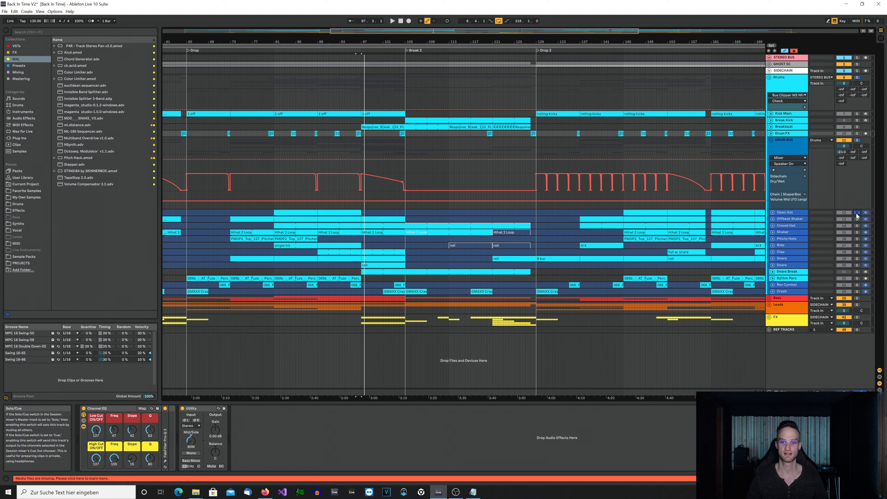
{"action": "left_click", "coordinate": [639, 212]}
{"action": "key", "text": "space"}
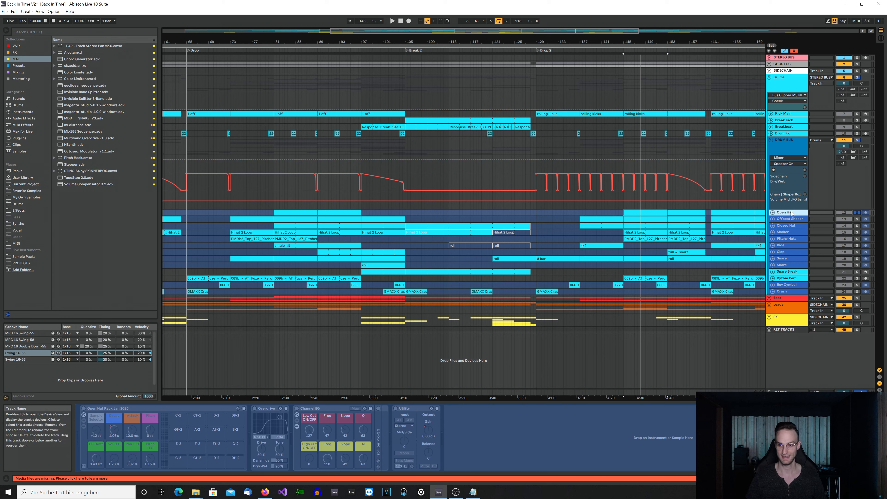
{"action": "left_click", "coordinate": [657, 213]}
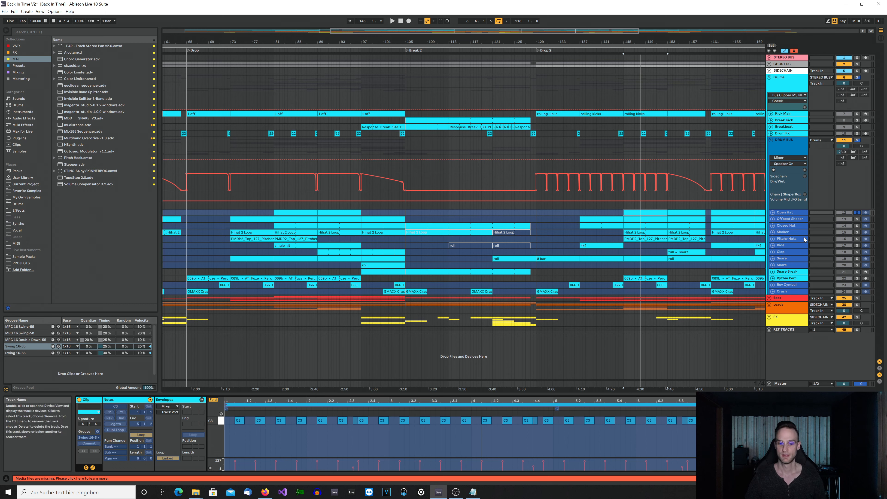
{"action": "key", "text": "space"}
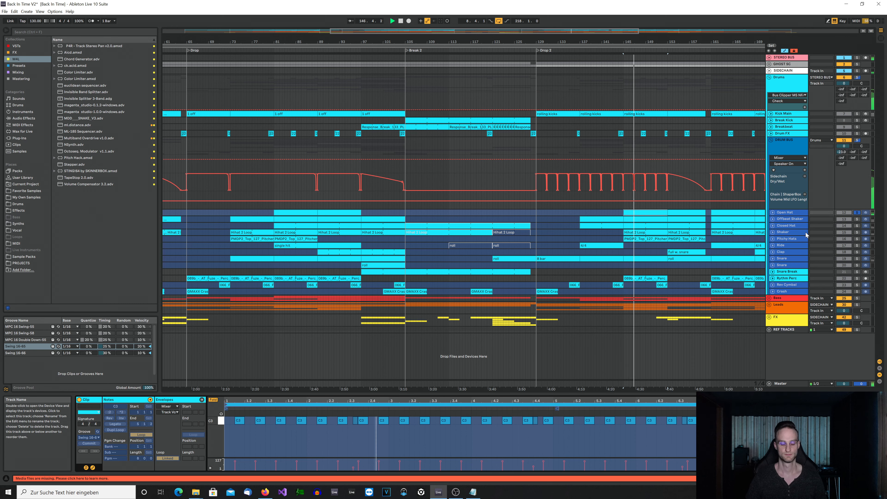
Solo the Offbeat Shaker and play its clip after Drop 2 on its own and together with the Open Hat
{"action": "left_click", "coordinate": [786, 220]}
{"action": "left_click", "coordinate": [856, 219]}
{"action": "left_click", "coordinate": [656, 219]}
{"action": "key", "text": "space"}
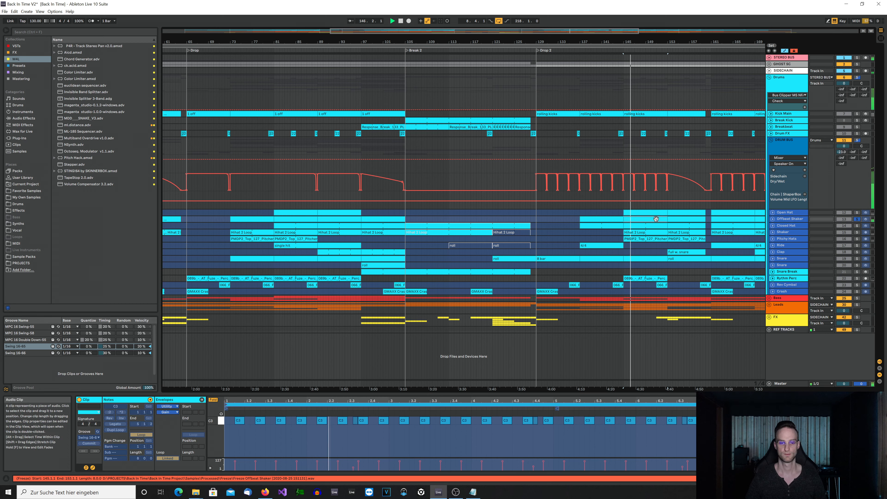
{"action": "key", "text": "space"}
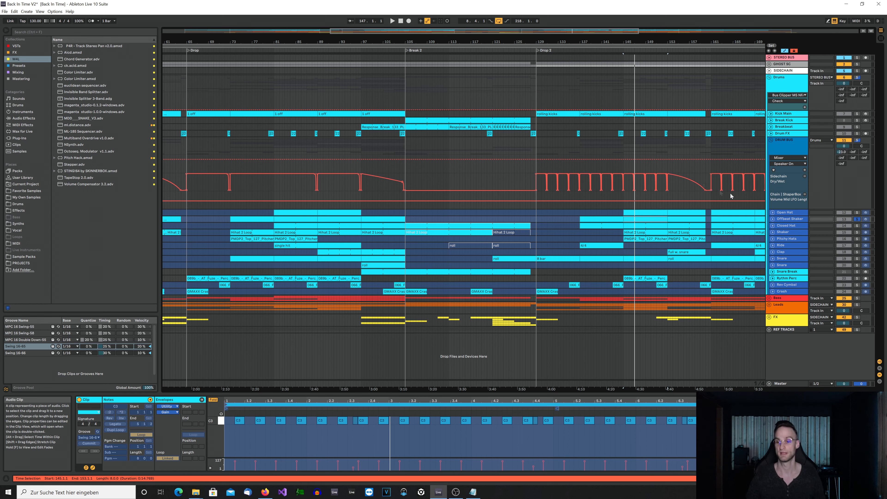
{"action": "key", "text": "space"}
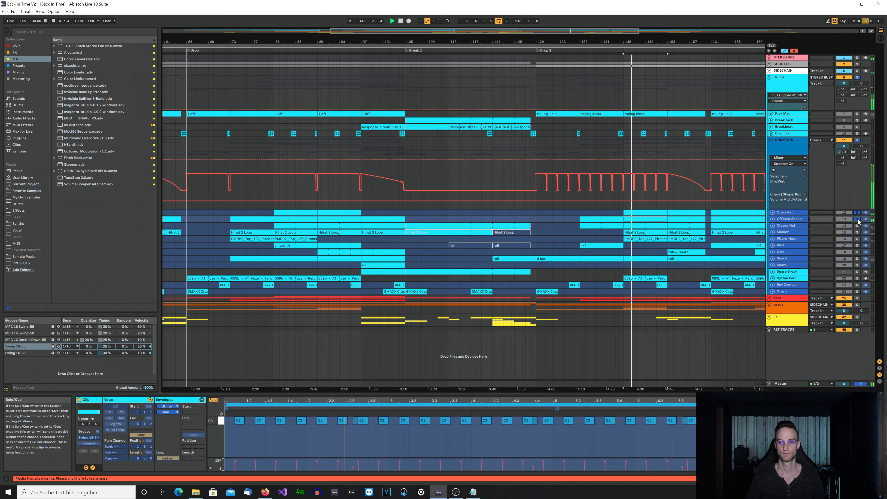
Solo the Closed Hat in place of the Open Hat and Offbeat Shaker, and play its clip at bar 145
{"action": "left_click", "coordinate": [857, 219], "text": "ctrl"}
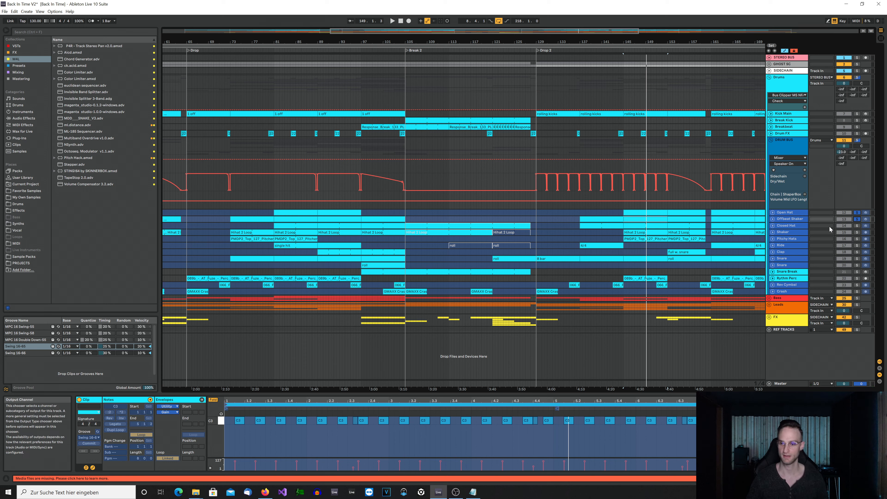
{"action": "left_click", "coordinate": [856, 226]}
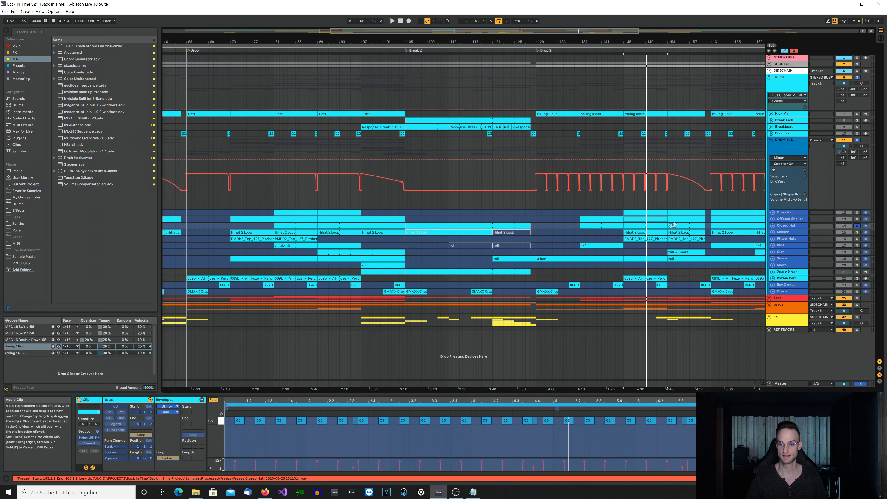
{"action": "left_click", "coordinate": [658, 226]}
{"action": "key", "text": "space"}
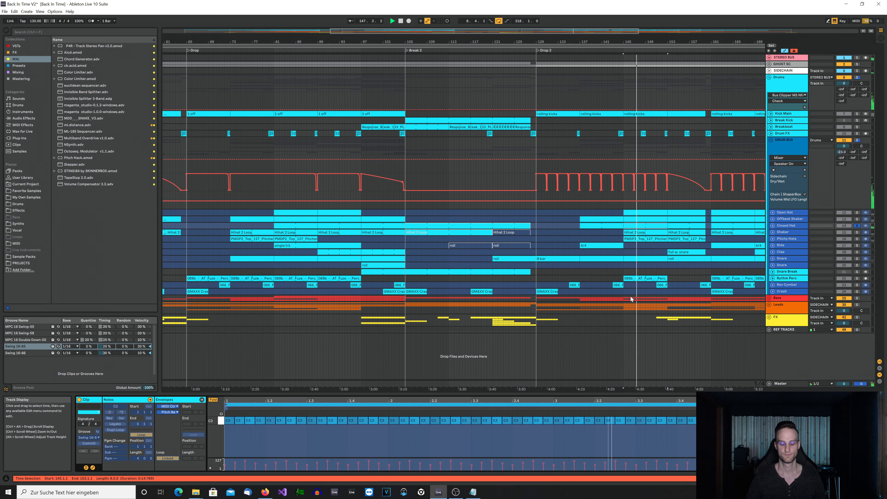
{"action": "key", "text": "space"}
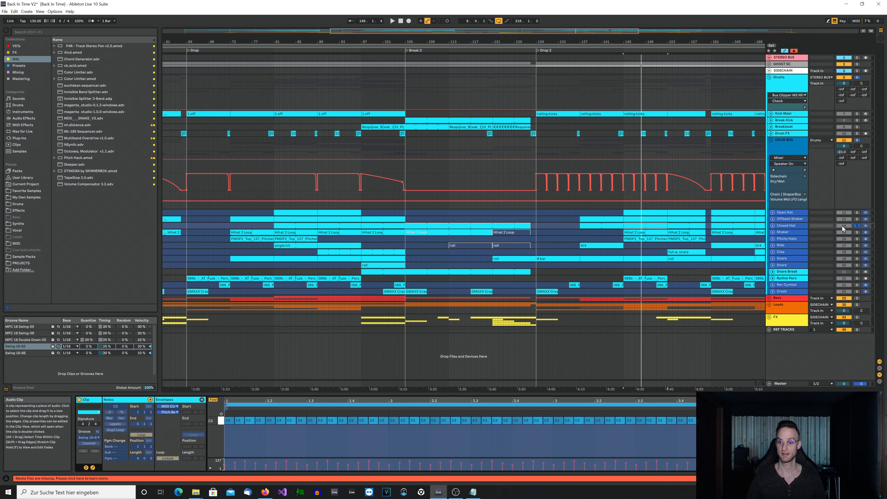
Solo the Shaker and play it from bar 145, on its own and together with the Closed Hat, Offbeat Shaker and Open Hat
{"action": "left_click", "coordinate": [800, 233]}
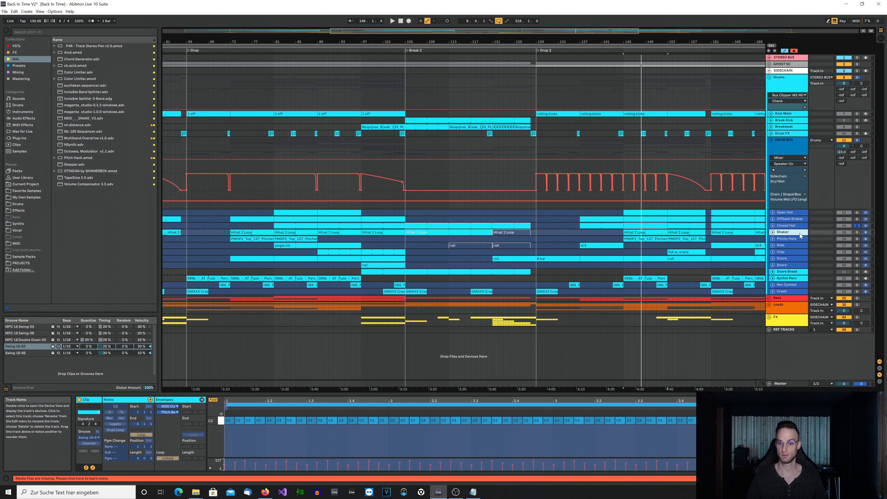
{"action": "left_click", "coordinate": [857, 233]}
{"action": "key", "text": "space"}
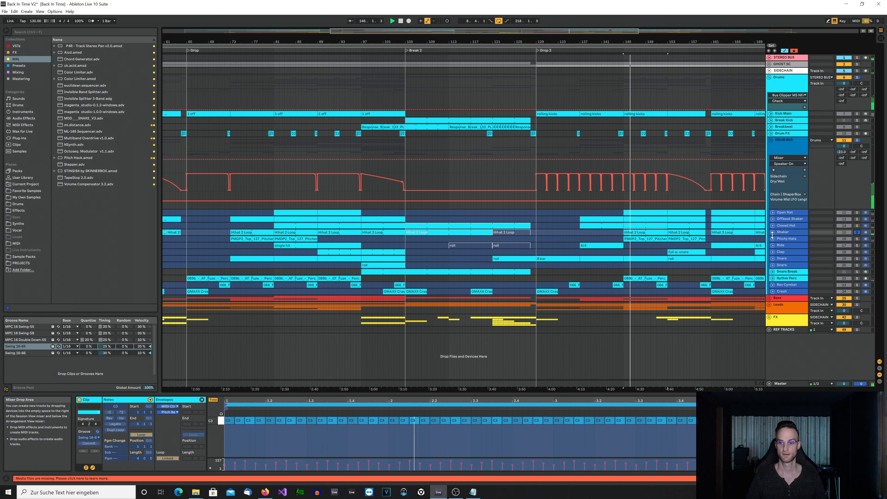
{"action": "left_click", "coordinate": [856, 226]}
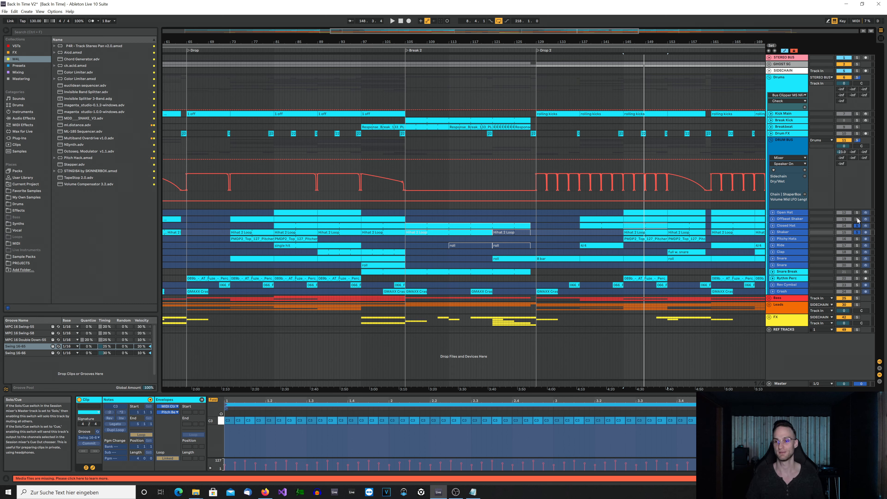
{"action": "left_click", "coordinate": [856, 218], "text": "ctrl"}
{"action": "left_click", "coordinate": [857, 213], "text": "ctrl"}
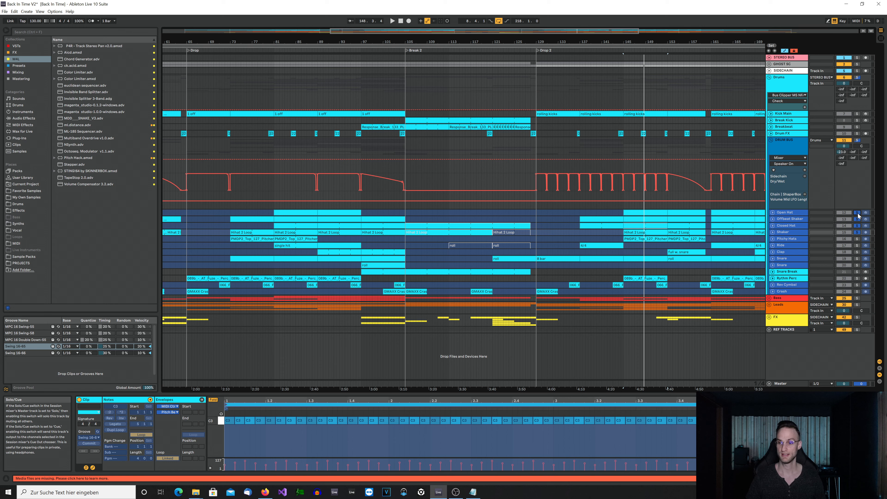
{"action": "key", "text": "space"}
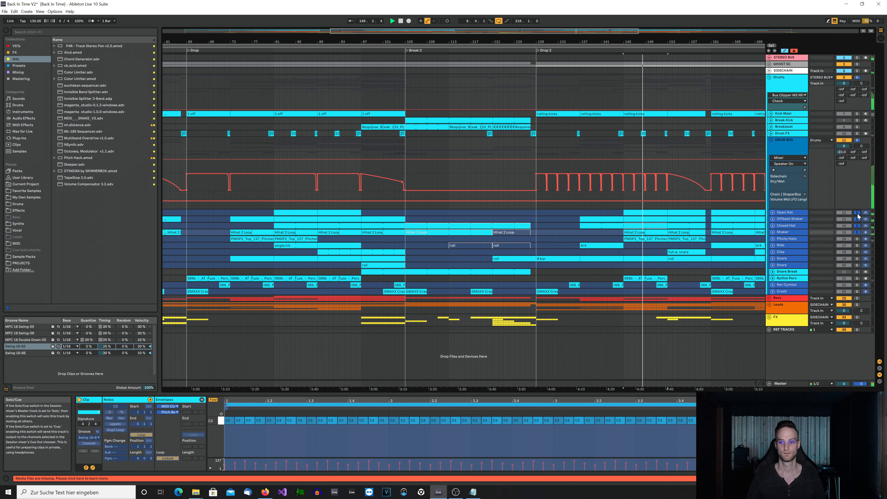
{"action": "key", "text": "space"}
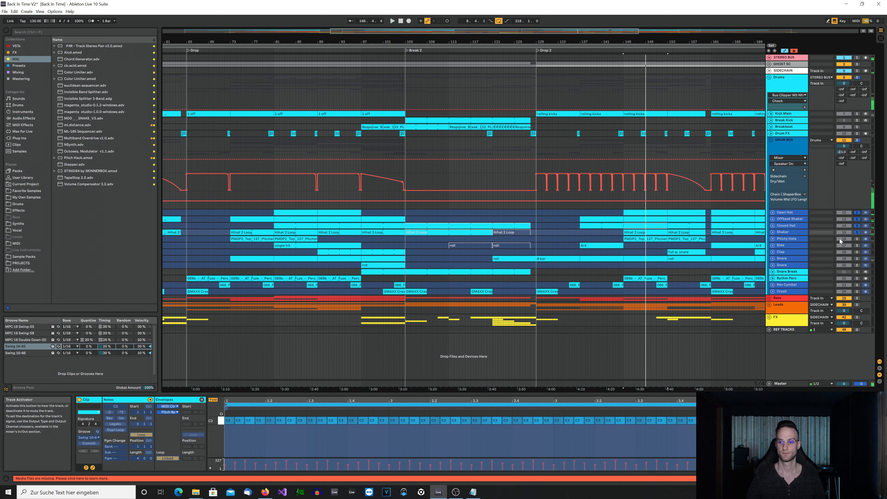
Solo the Pitchy Hats and play their audio clip at bar 145, alone and layered with the other hat tracks
{"action": "left_click", "coordinate": [792, 238]}
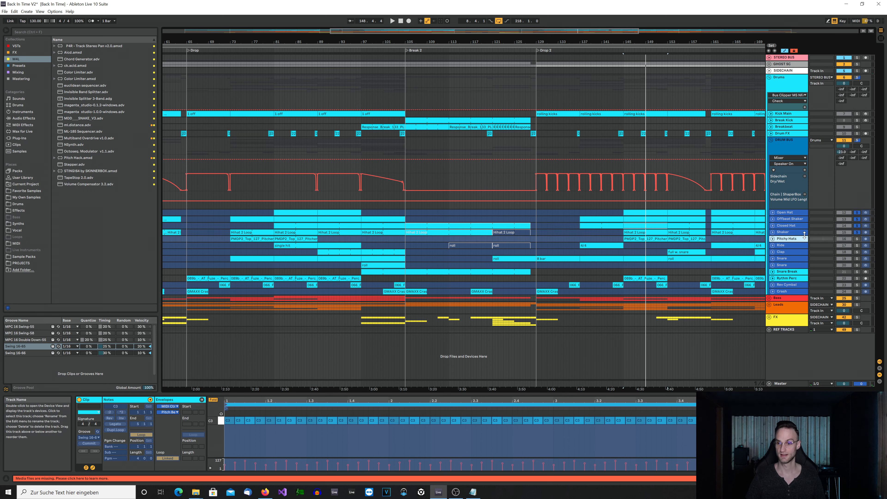
{"action": "left_click", "coordinate": [855, 238]}
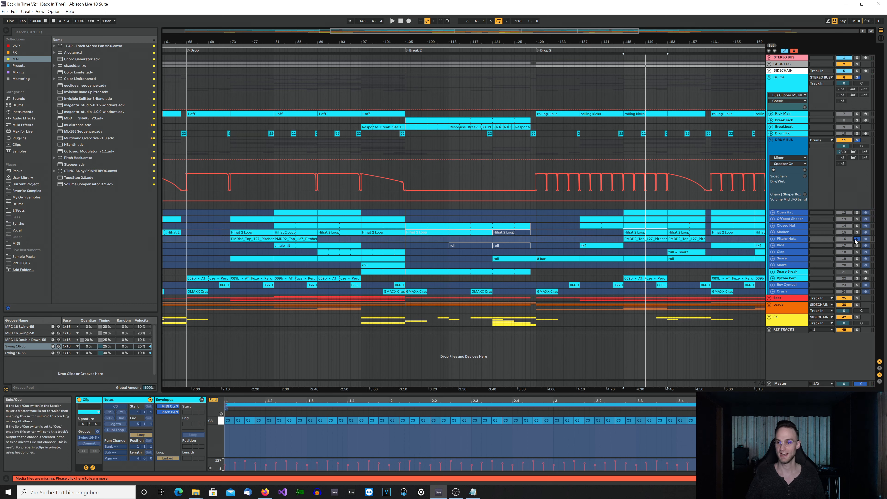
{"action": "left_click", "coordinate": [656, 236]}
{"action": "key", "text": "space"}
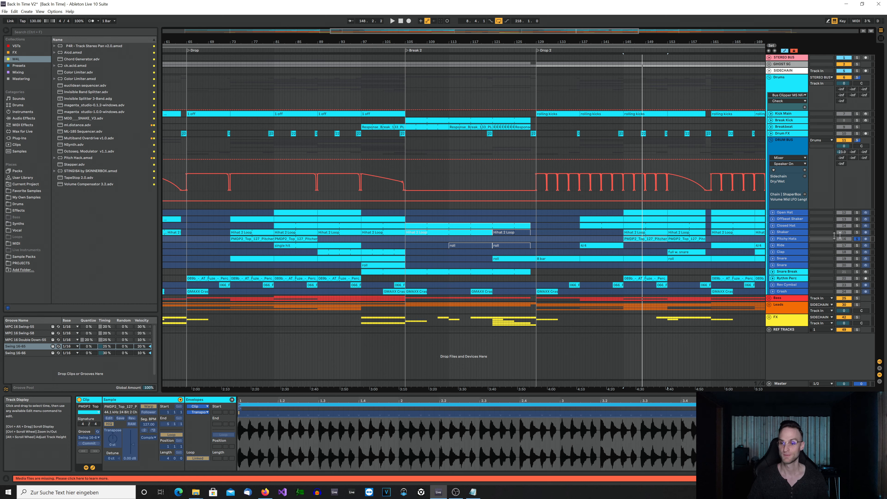
{"action": "key", "text": "space"}
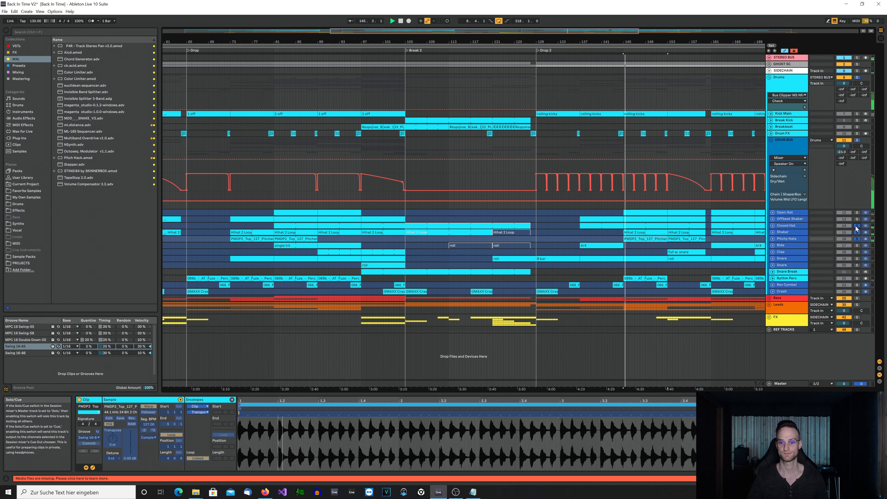
{"action": "key", "text": "space"}
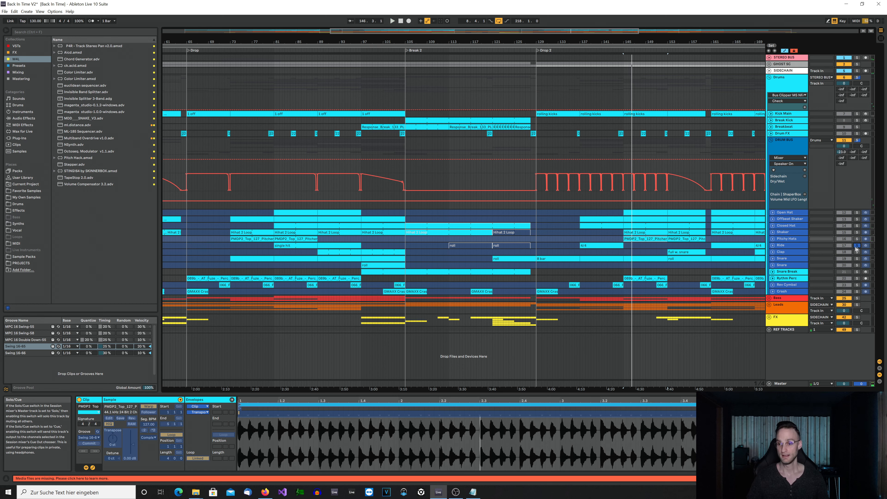
Play the soloed Ride's 4/4 clip at bar 137 and its clip at bar 161
{"action": "left_click", "coordinate": [598, 246]}
{"action": "key", "text": "space"}
{"action": "scroll", "coordinate": [674, 250], "scroll_direction": "down", "scroll_amount": 4}
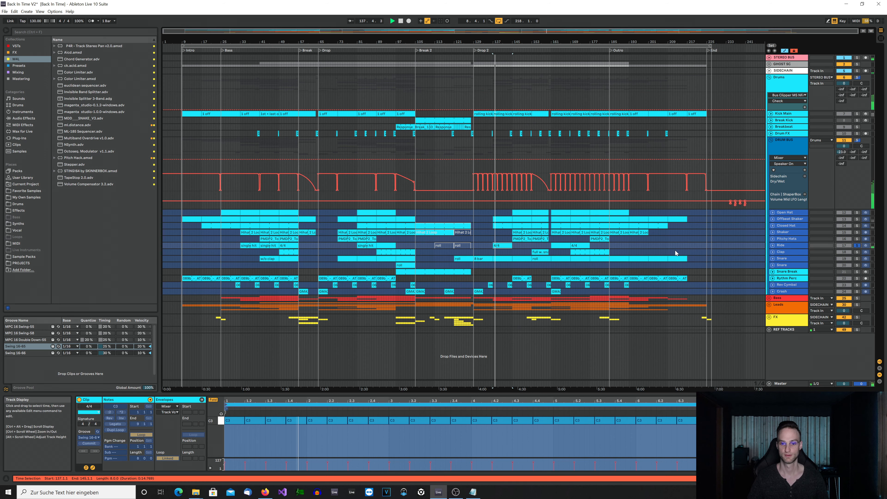
{"action": "left_click", "coordinate": [565, 245]}
{"action": "key", "text": "space"}
{"action": "key", "text": "space"}
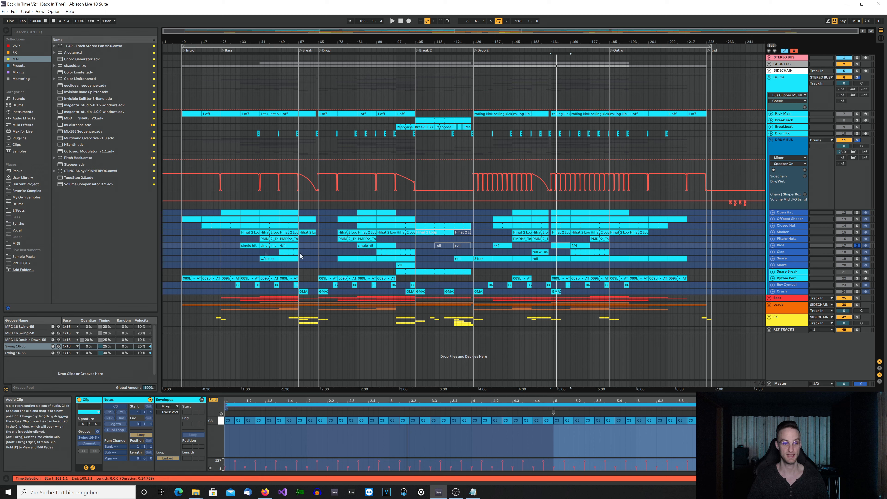
Play the Ride's single hit clip at bar 33, alone and together with the soloed hats and Kick Main
{"action": "left_click", "coordinate": [252, 244]}
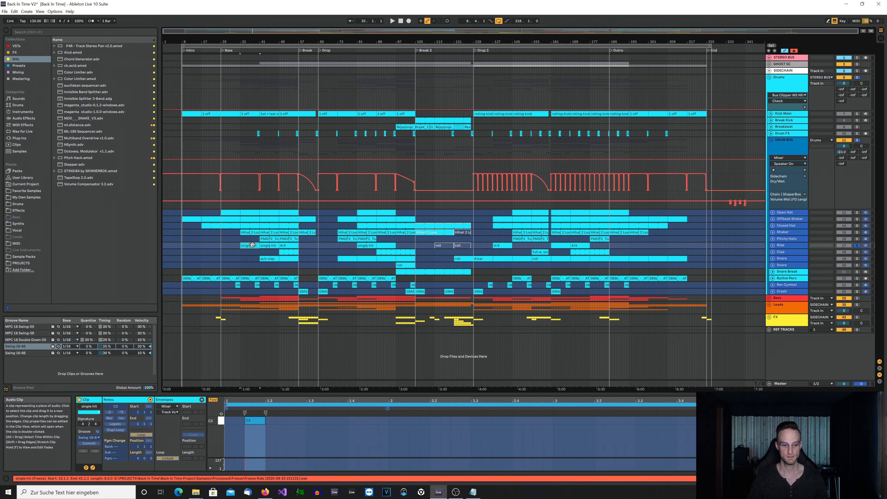
{"action": "key", "text": "space"}
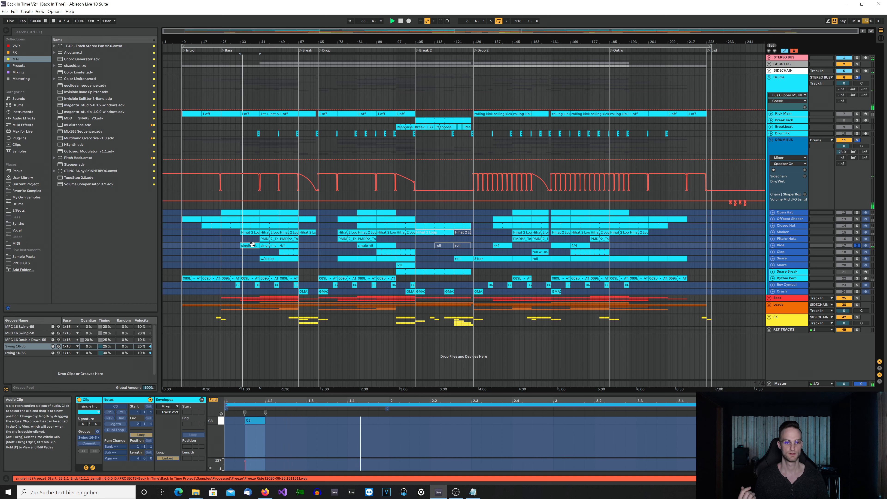
{"action": "key", "text": "space"}
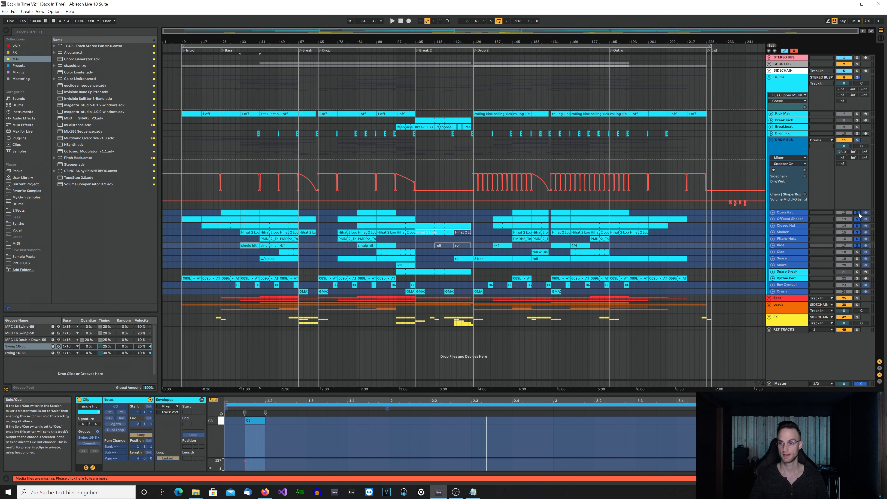
{"action": "left_click", "coordinate": [856, 114]}
{"action": "key", "text": "space"}
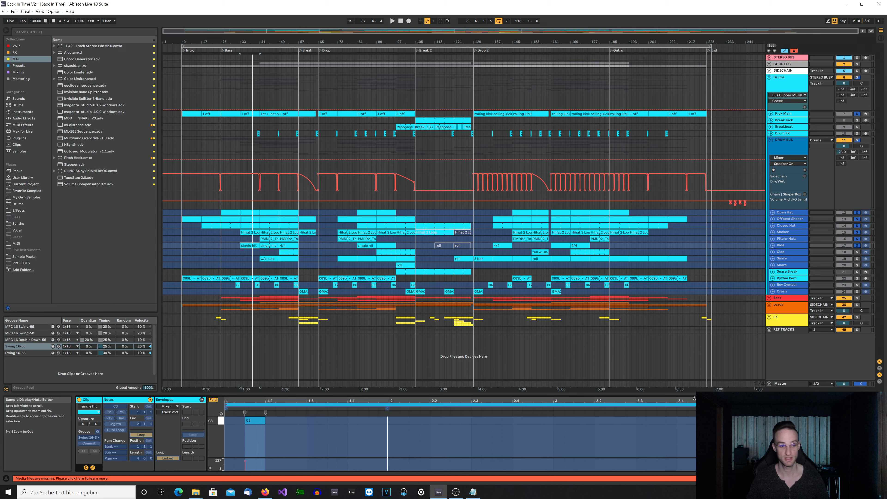
Solo the Clap and play its clip at bar 89 together with the Kick Main
{"action": "left_click", "coordinate": [857, 251]}
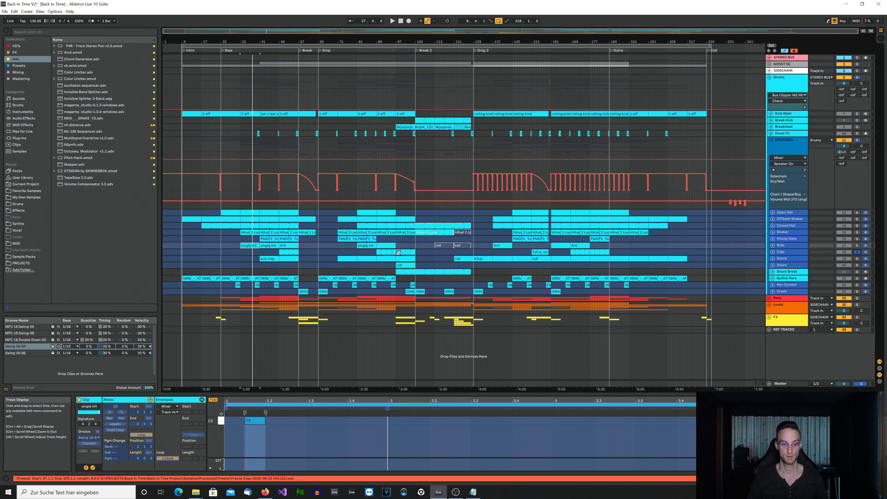
{"action": "left_click", "coordinate": [386, 251]}
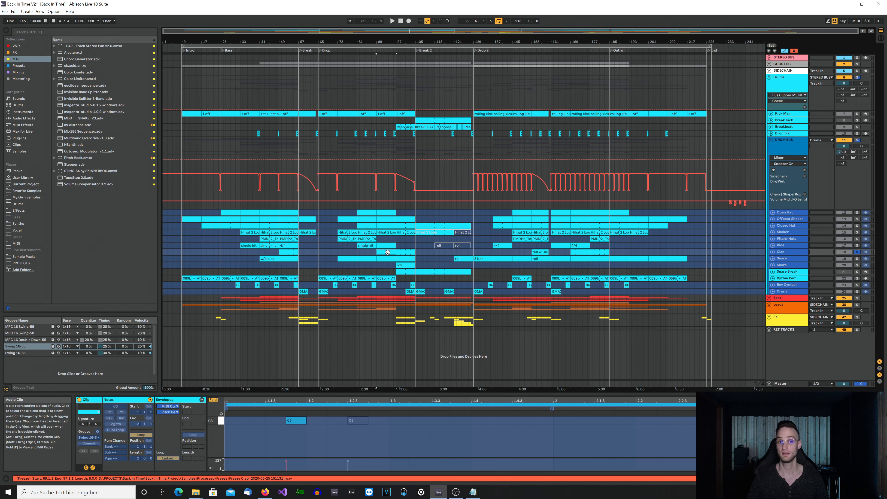
{"action": "key", "text": "space"}
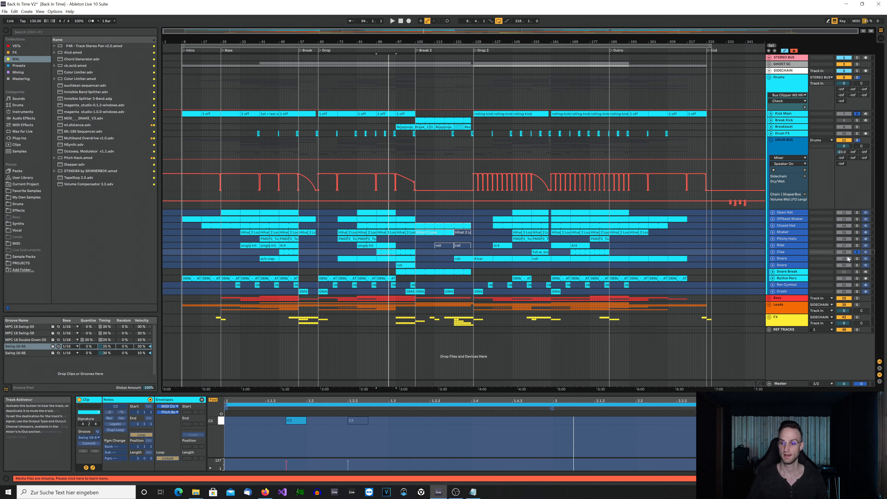
Unfold the first Snare track, play its clip at bar 81 with the Clap and Kick Main, and fold the track
{"action": "left_click", "coordinate": [772, 259]}
{"action": "left_click", "coordinate": [367, 259]}
{"action": "scroll", "coordinate": [367, 262], "scroll_direction": "down", "scroll_amount": 1}
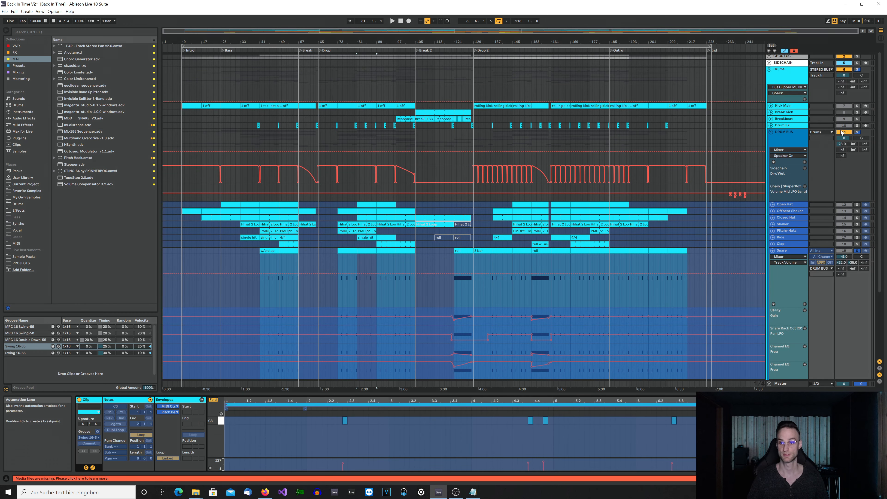
{"action": "key", "text": "space"}
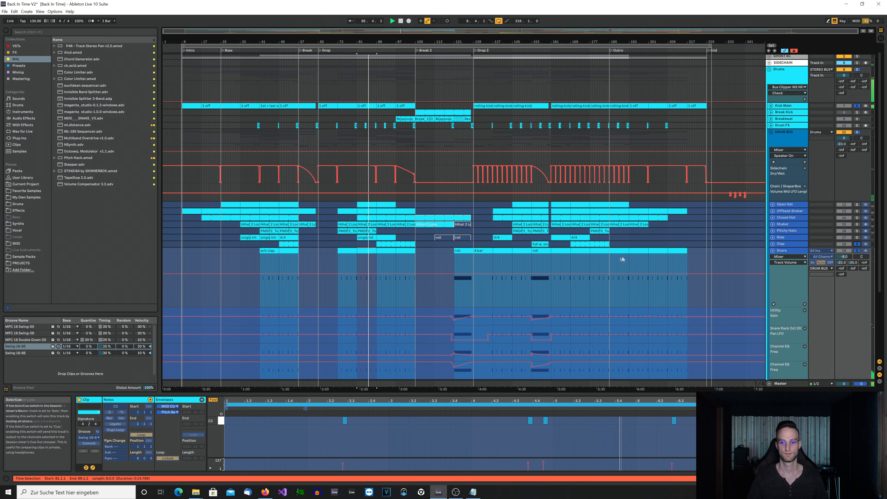
{"action": "scroll", "coordinate": [620, 257], "scroll_direction": "down", "scroll_amount": 3}
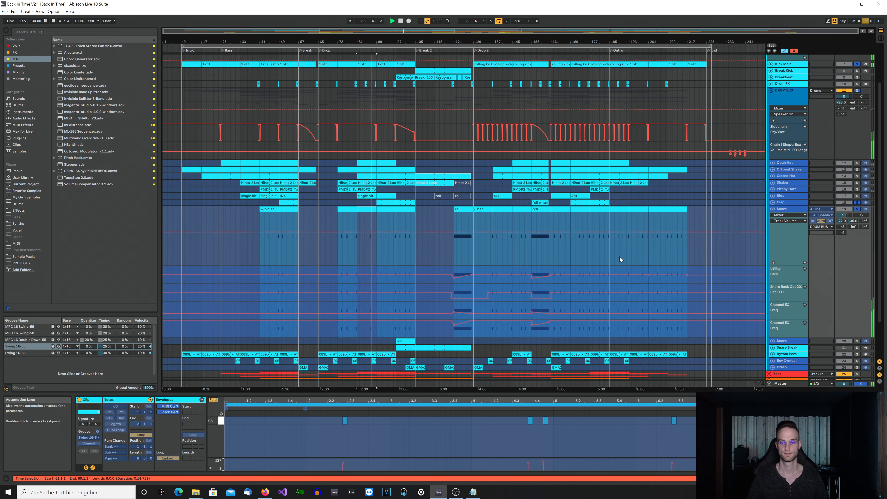
{"action": "left_click", "coordinate": [773, 208]}
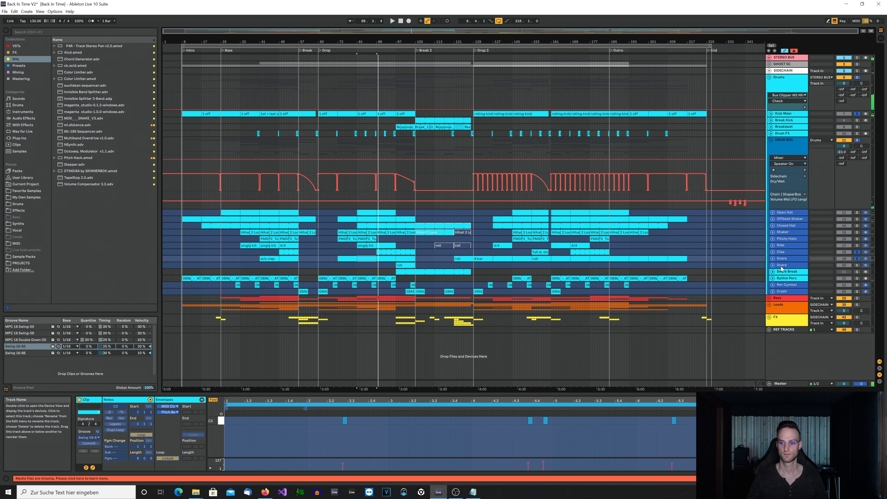
Examine the MIDI notes of the snare roll clips at bar 121 and bar 97
{"action": "left_click", "coordinate": [788, 273]}
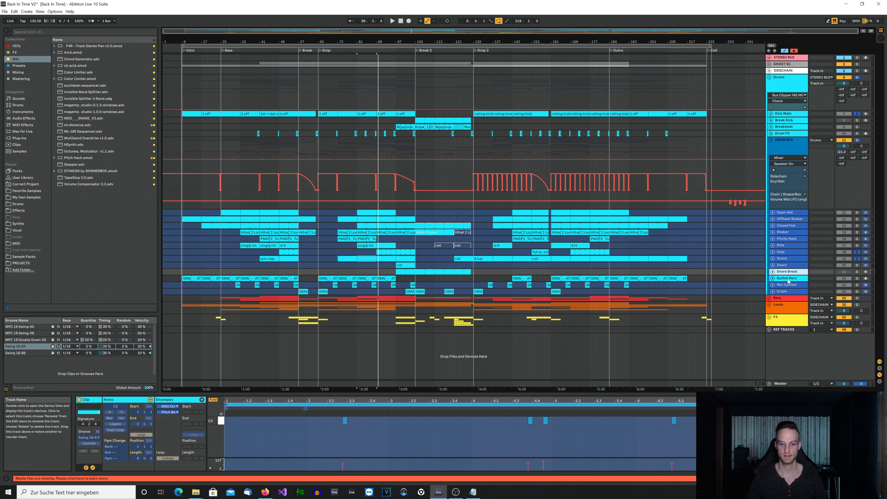
{"action": "left_click", "coordinate": [460, 259]}
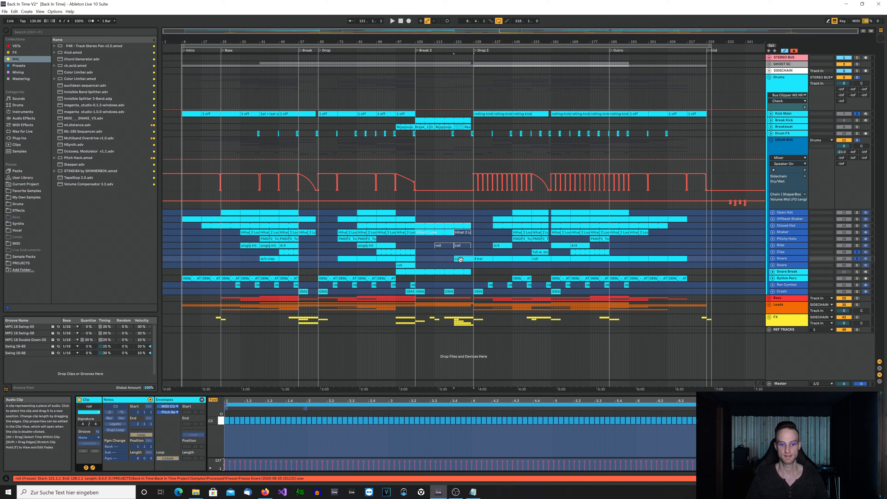
{"action": "left_click", "coordinate": [410, 266]}
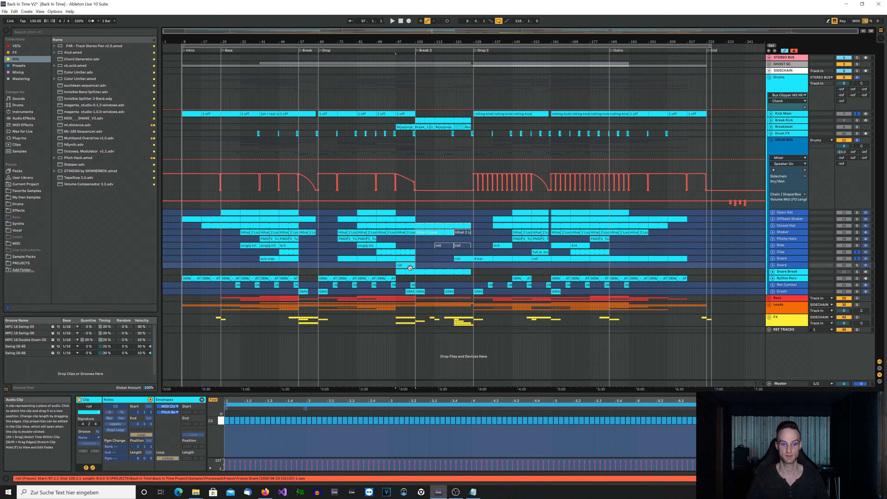
{"action": "left_click", "coordinate": [459, 260]}
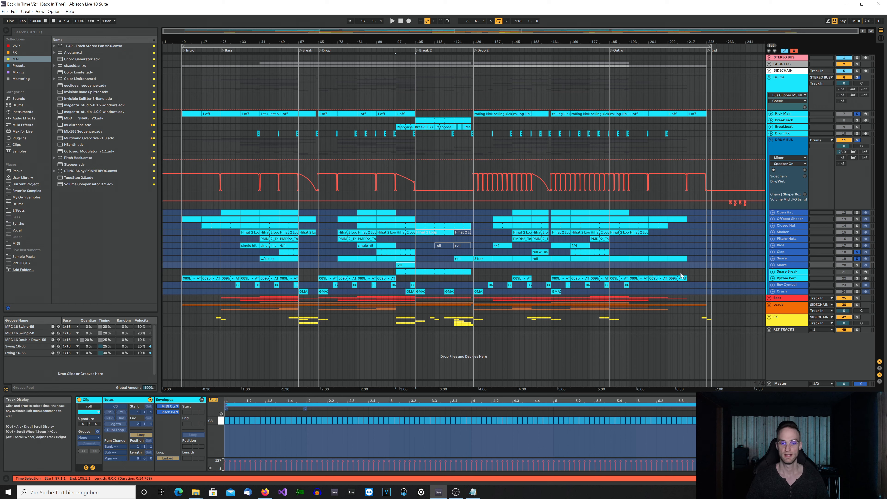
Unfold and solo the Rythm Perc track, and play its percussion loop clip at bar 81
{"action": "left_click", "coordinate": [772, 278]}
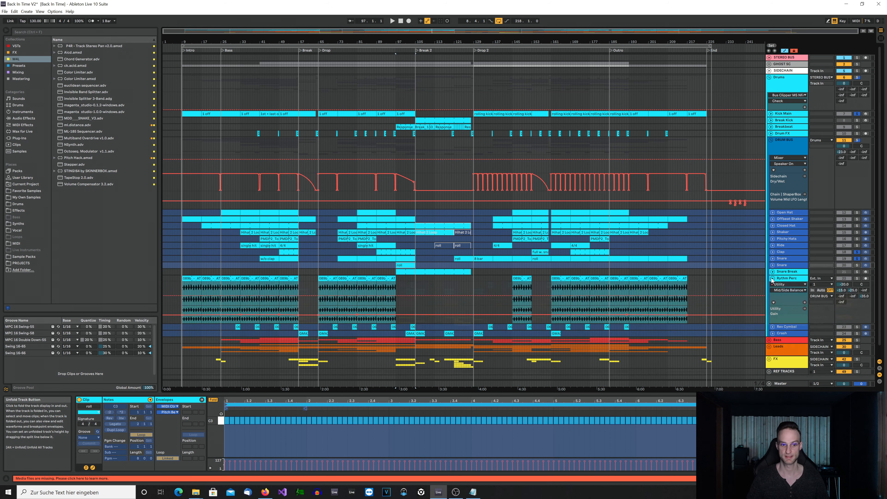
{"action": "left_click", "coordinate": [372, 277]}
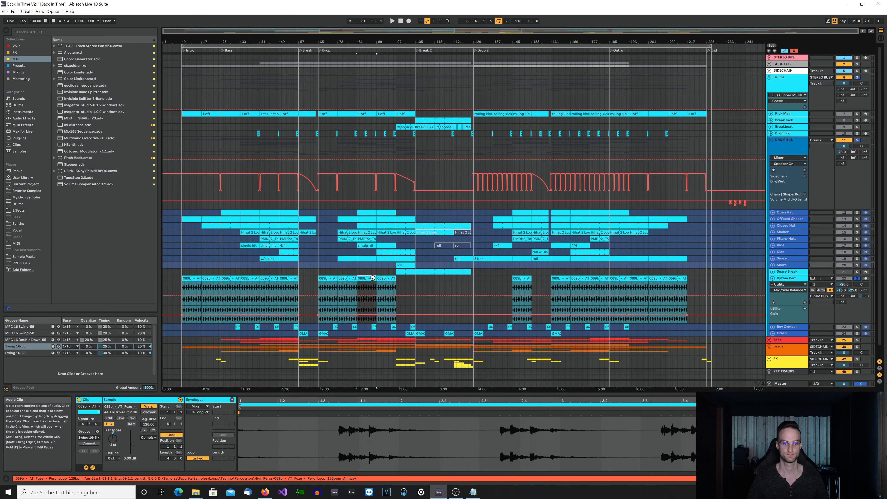
{"action": "key", "text": "space"}
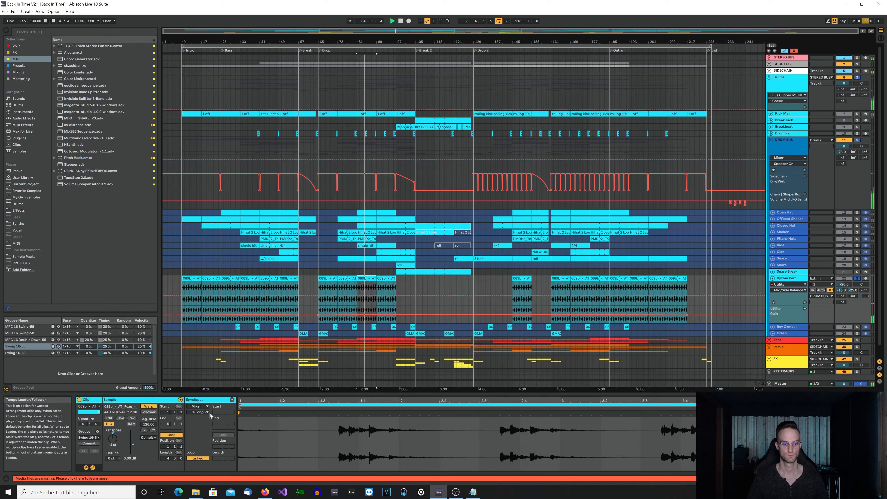
Show the Rythm Perc clip's Volume envelope, and play the loop from bar 9 with the Drums group soloed
{"action": "left_click", "coordinate": [197, 406]}
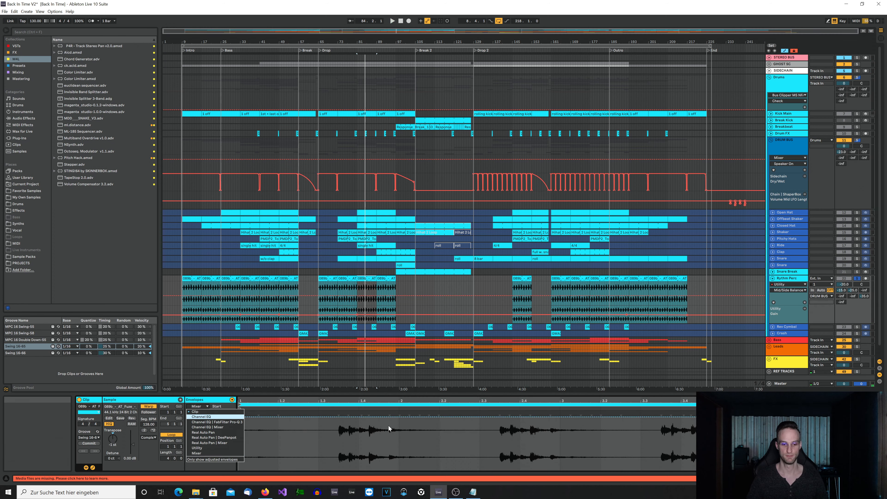
{"action": "left_click", "coordinate": [200, 411]}
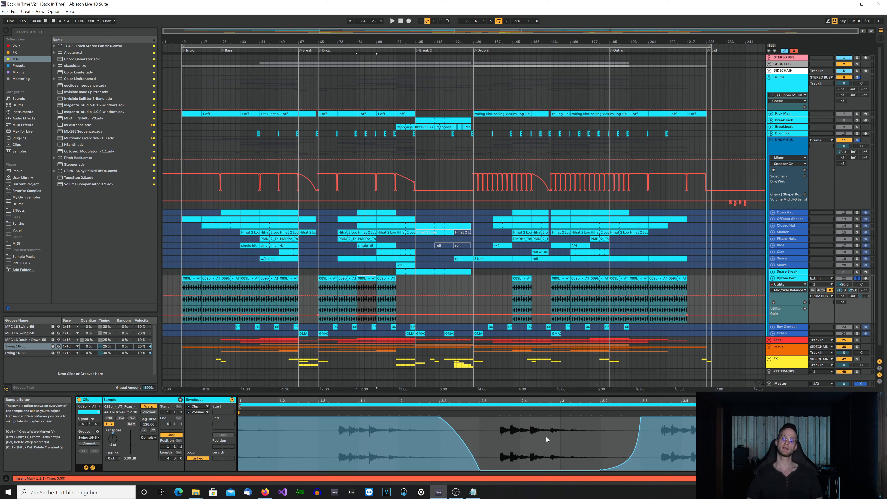
{"action": "left_click", "coordinate": [857, 77]}
{"action": "left_click", "coordinate": [193, 280]}
{"action": "key", "text": "space"}
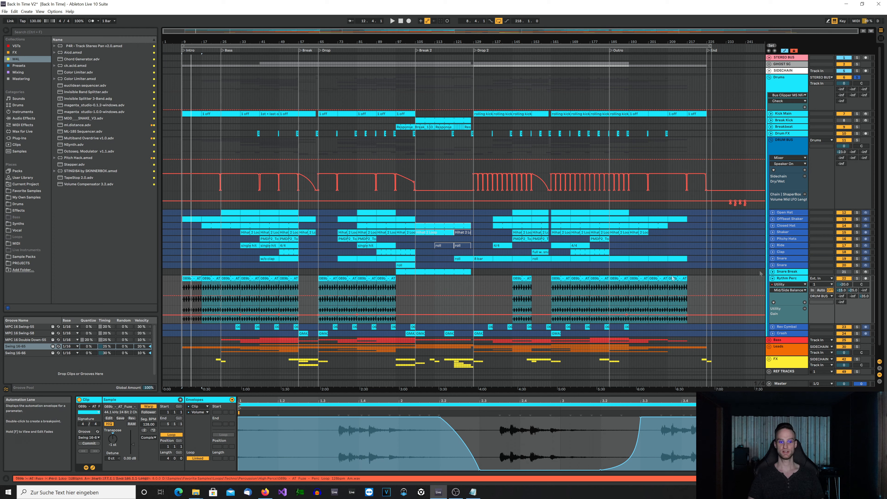
Show the Rythm Perc device chain, select its Real Auto Pan, and fold the track
{"action": "double_click", "coordinate": [794, 278]}
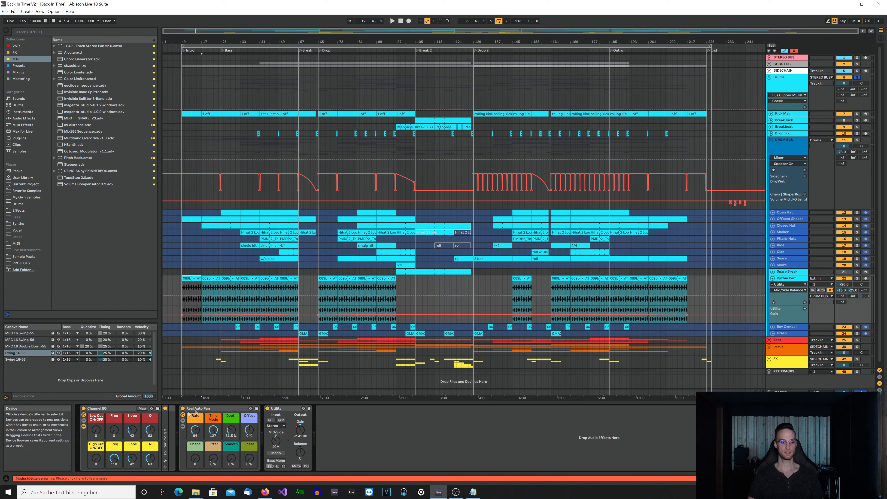
{"action": "left_click", "coordinate": [206, 408]}
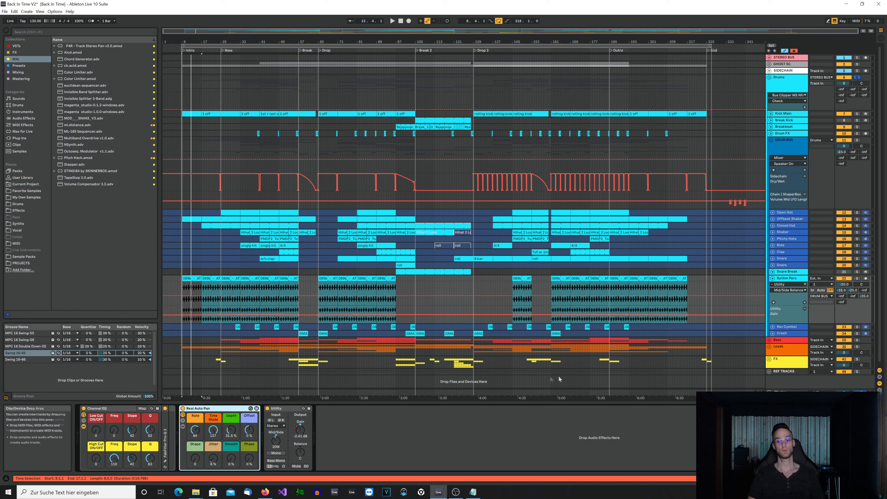
{"action": "left_click", "coordinate": [772, 278]}
Unfold the Rev Cymbal track, play its clip at bar 95, and fold the track
{"action": "left_click", "coordinate": [773, 286]}
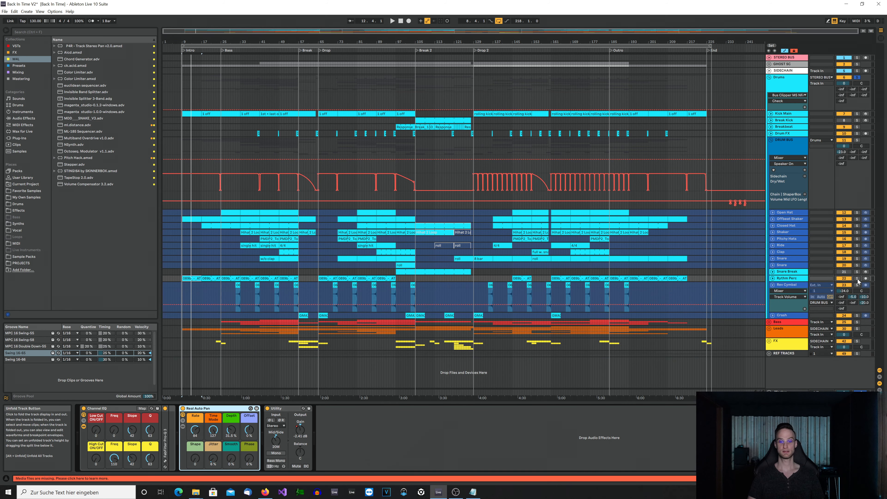
{"action": "left_click", "coordinate": [393, 285]}
{"action": "key", "text": "space"}
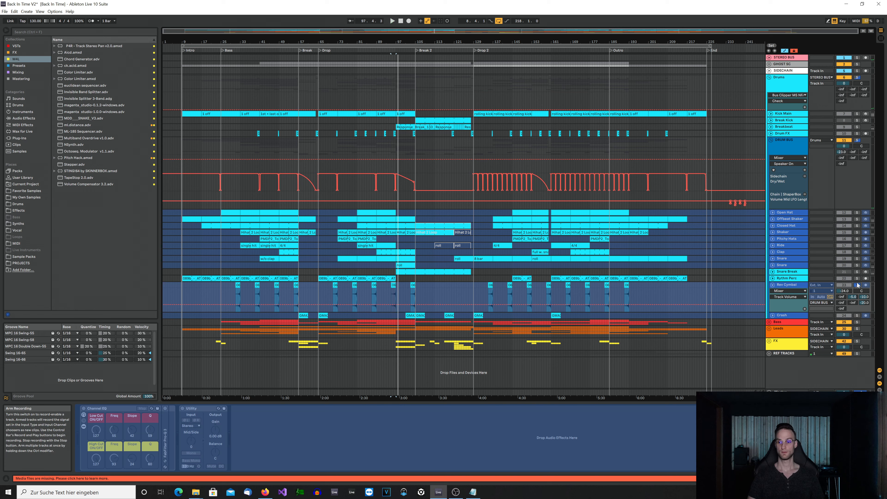
{"action": "left_click", "coordinate": [772, 285]}
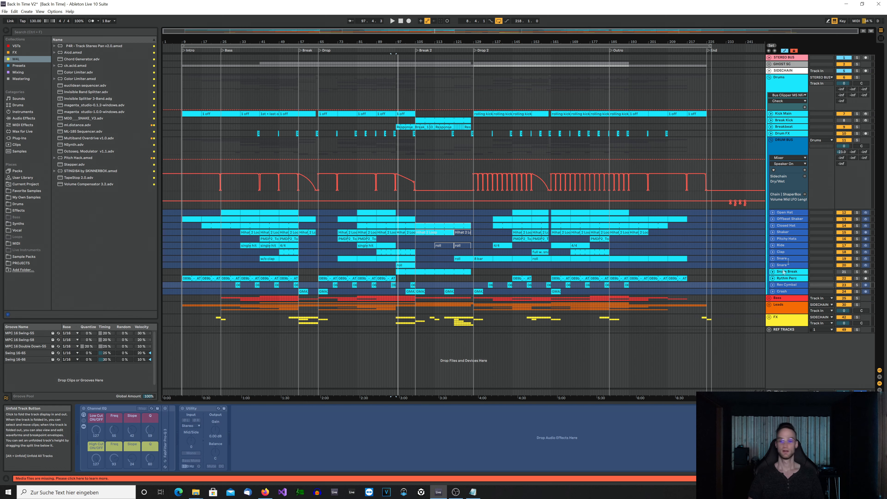
Examine the device chains of the Snare Break, both Snare, Clap, Ride, Pitchy Hats and Shaker tracks one after another
{"action": "left_click", "coordinate": [784, 274]}
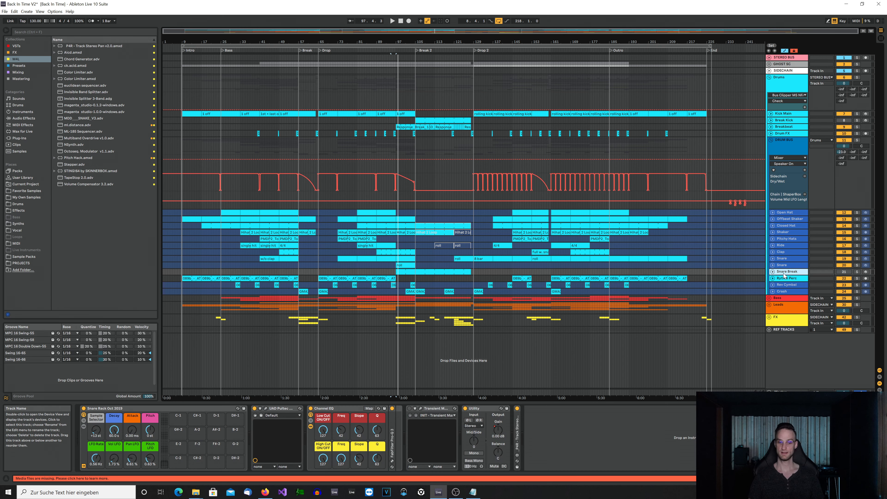
{"action": "left_click", "coordinate": [785, 266]}
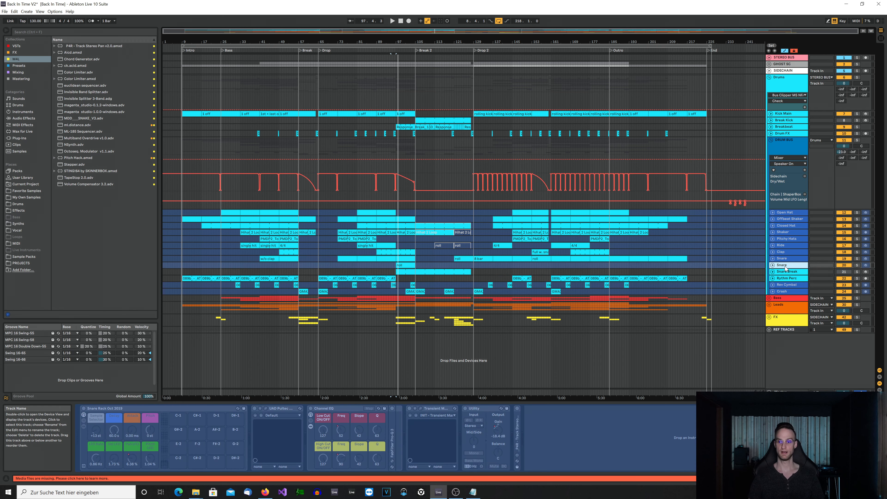
{"action": "left_click", "coordinate": [786, 258]}
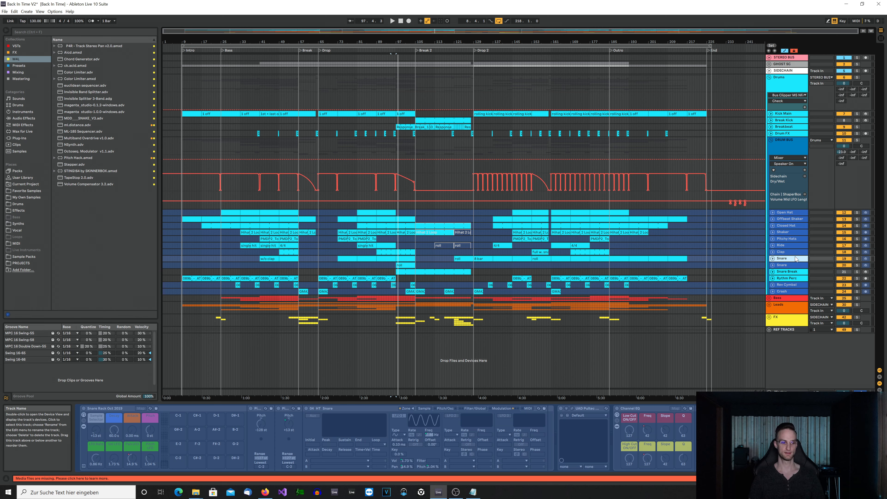
{"action": "left_click", "coordinate": [792, 252]}
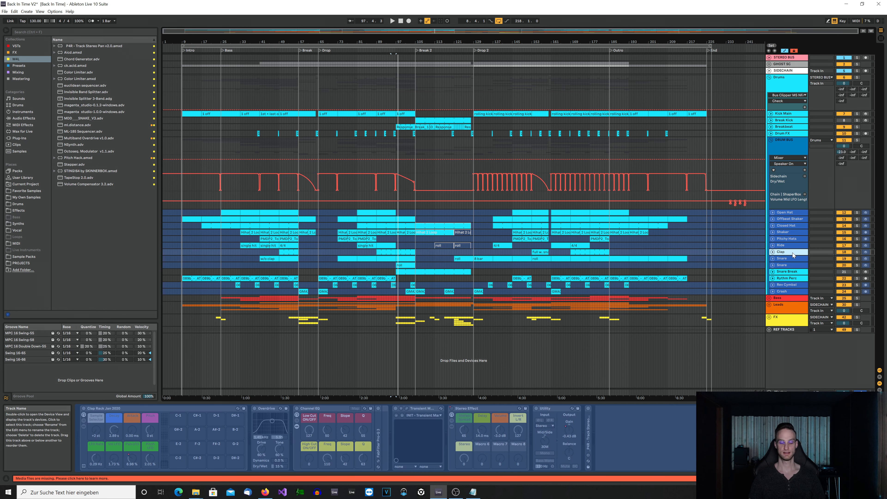
{"action": "left_click", "coordinate": [785, 246]}
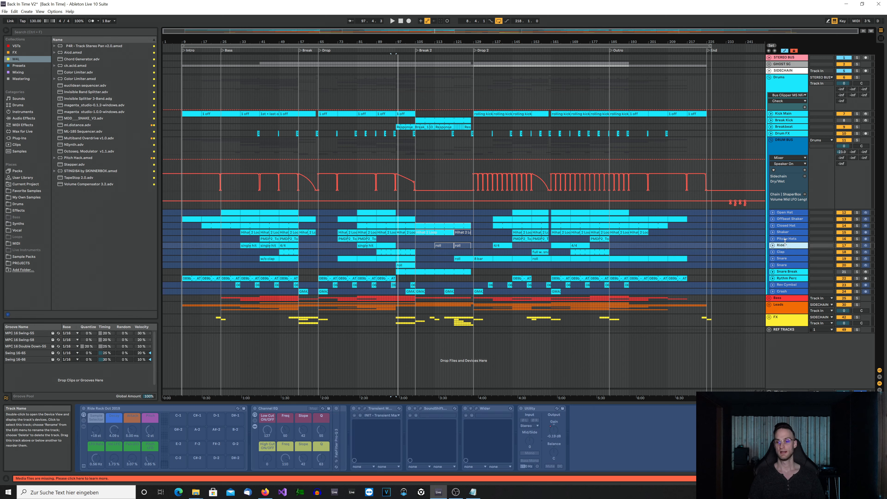
{"action": "left_click", "coordinate": [785, 239]}
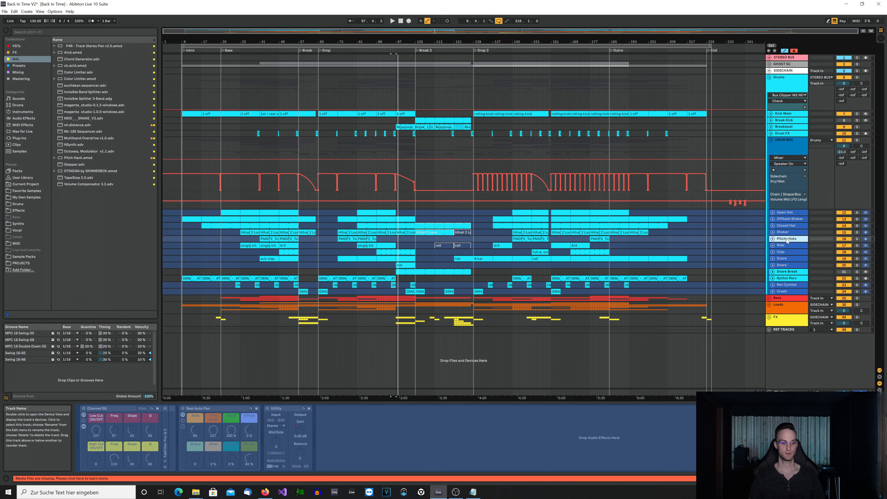
{"action": "left_click", "coordinate": [785, 232]}
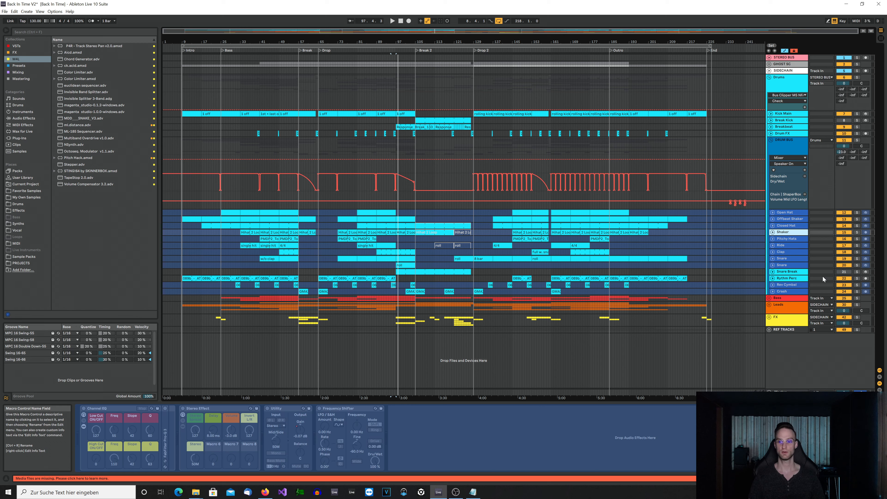
Unfreeze the Shaker track and play it soloed from bar 95 while switching its Stereo Effect off and on
{"action": "right_click", "coordinate": [793, 233]}
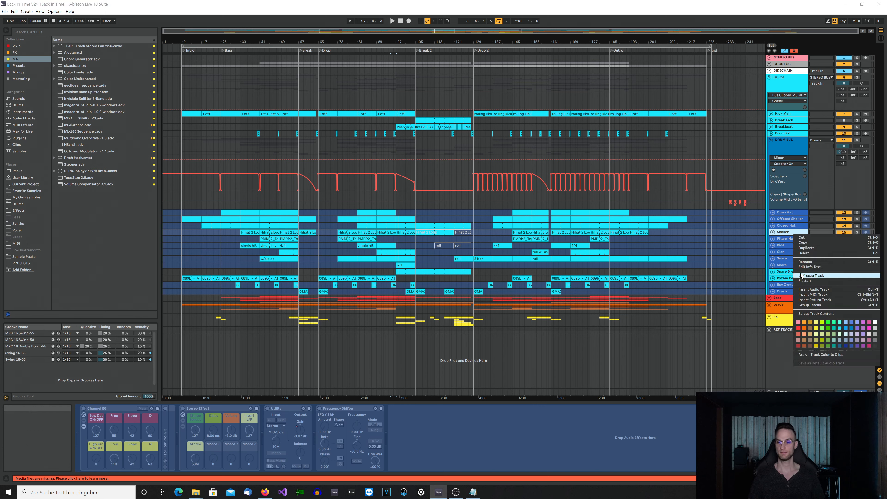
{"action": "left_click", "coordinate": [810, 276]}
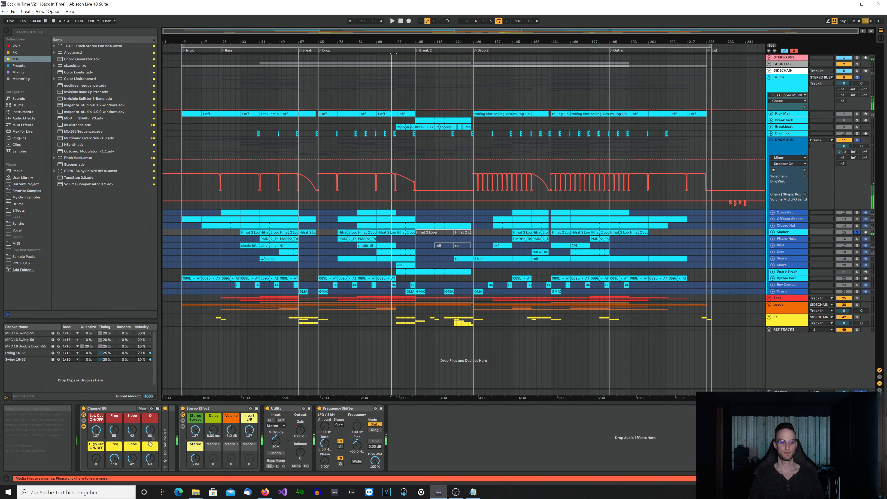
{"action": "key", "text": "space"}
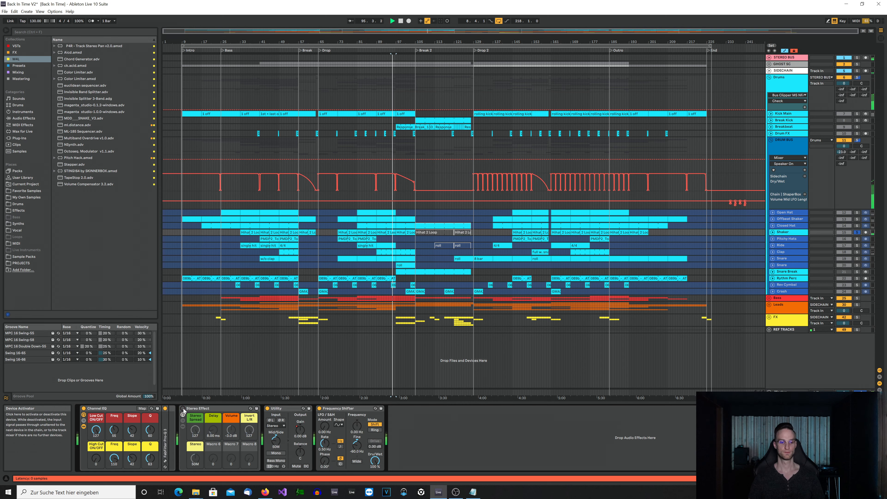
{"action": "left_click", "coordinate": [182, 408]}
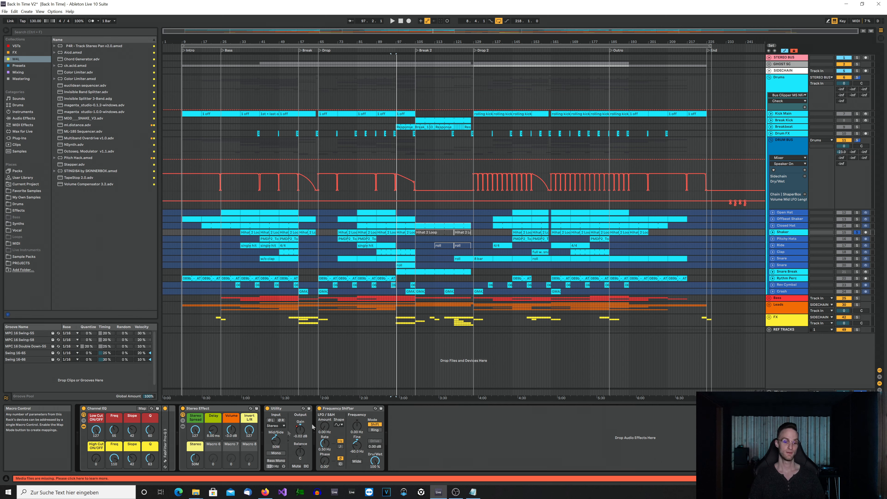
Play the Shaker with its Frequency Shifter switched off and on for comparison, and unsolo the track
{"action": "left_click", "coordinate": [336, 410]}
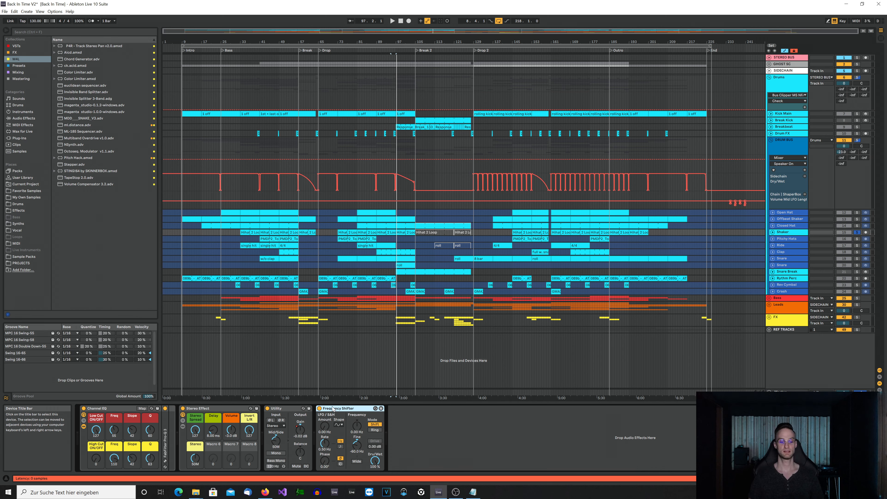
{"action": "key", "text": "space"}
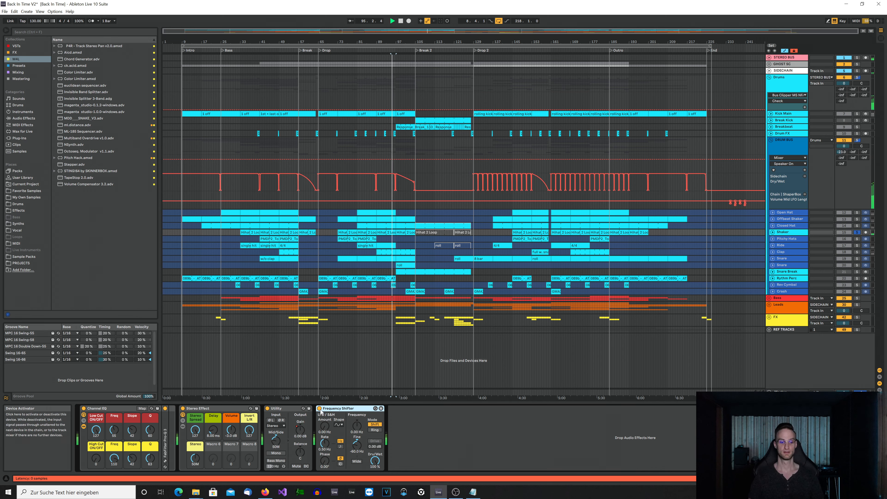
{"action": "left_click", "coordinate": [319, 408]}
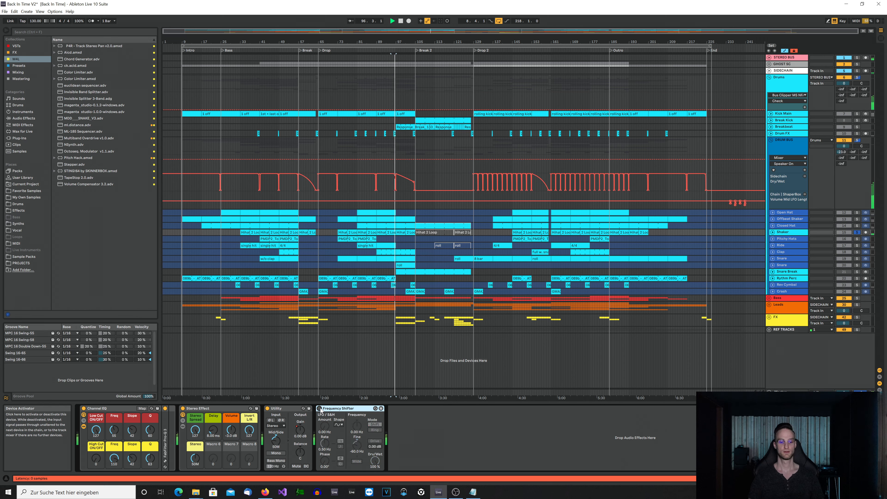
{"action": "left_click", "coordinate": [320, 409]}
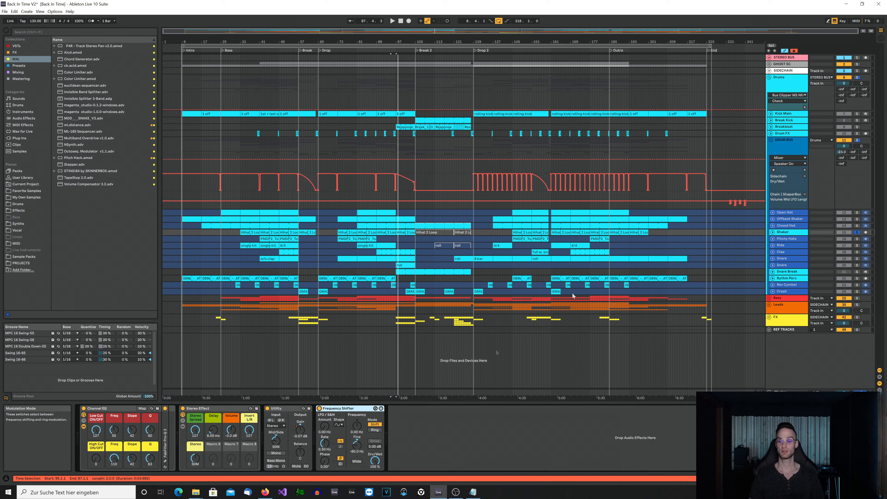
{"action": "left_click", "coordinate": [857, 231]}
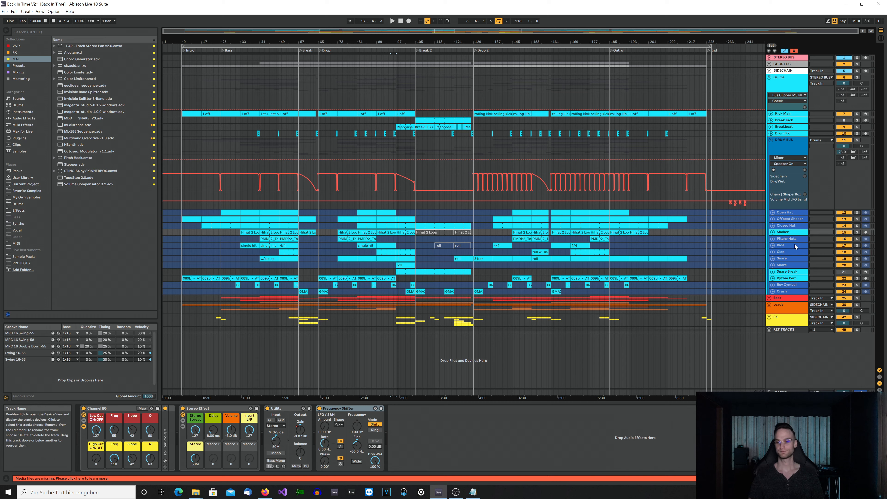
Unfreeze the first Snare track
{"action": "left_click", "coordinate": [790, 257]}
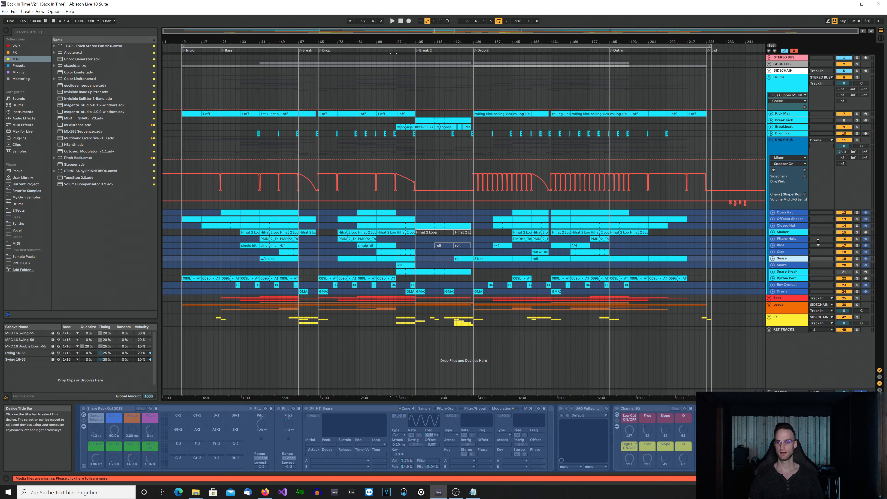
{"action": "right_click", "coordinate": [787, 261]}
{"action": "left_click", "coordinate": [797, 302]}
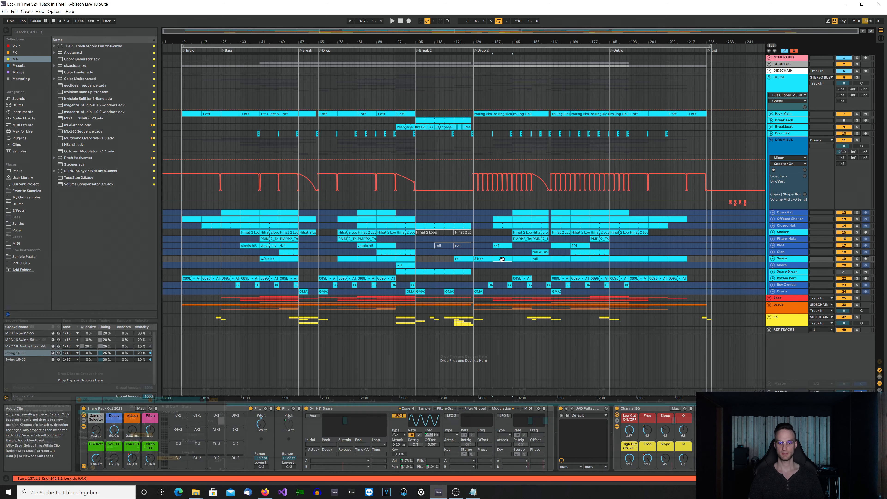
Examine the notes of the first Snare track's roll clip at bar 121, and play the track soloed from bar 125
{"action": "left_click", "coordinate": [463, 260]}
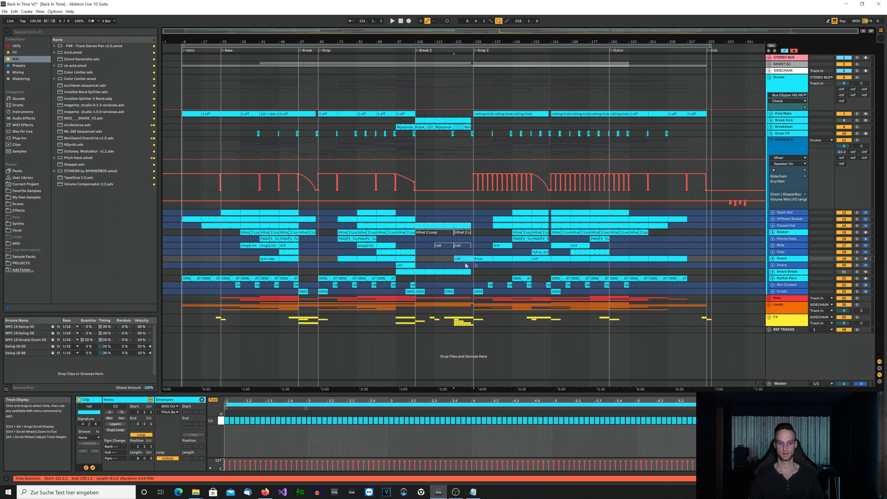
{"action": "left_click", "coordinate": [465, 252]}
{"action": "left_click", "coordinate": [857, 258]}
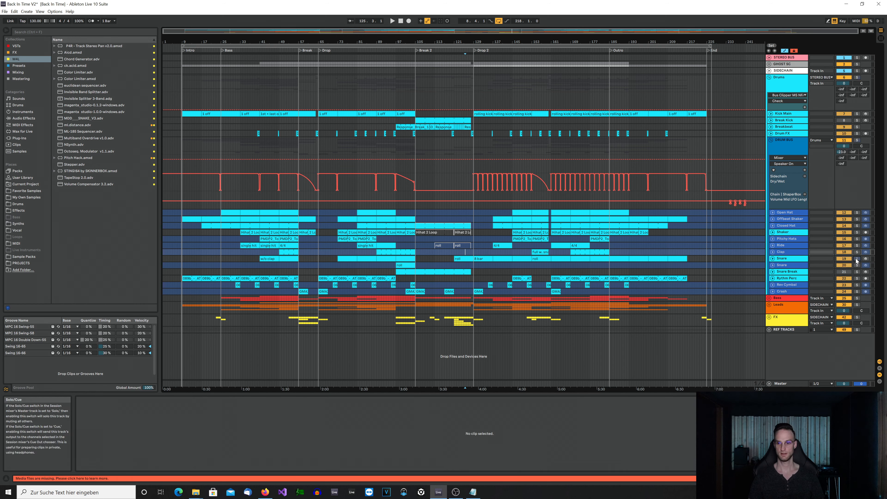
{"action": "key", "text": "space"}
Show the first Snare track's device chain and open its FabFilter Pro-Q 3 window while replaying the roll from bar 125
{"action": "left_click", "coordinate": [799, 259]}
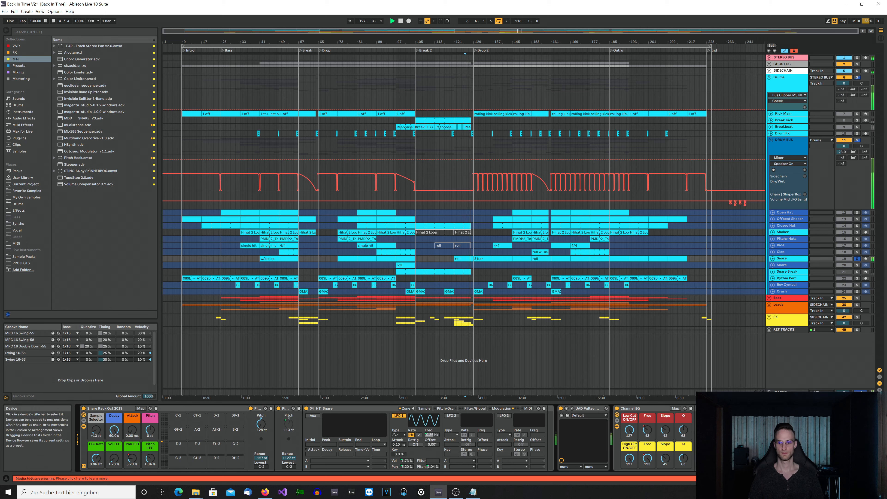
{"action": "key", "text": "space"}
{"action": "key", "text": "space"}
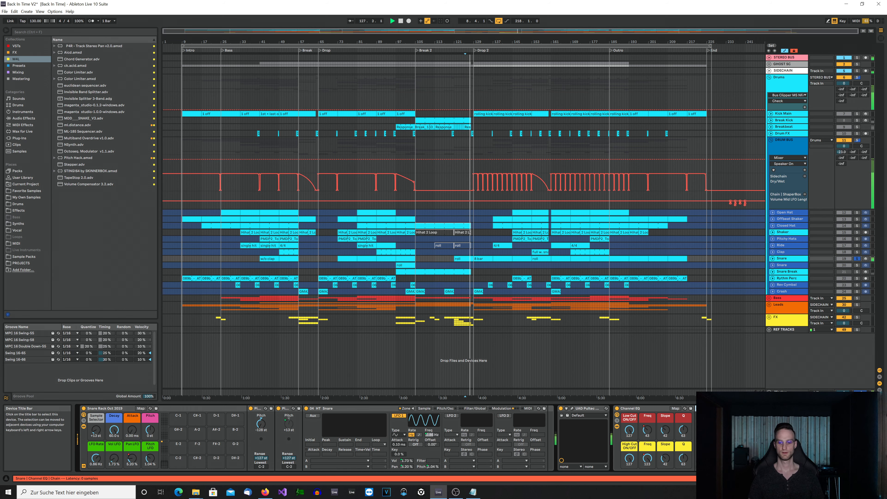
{"action": "left_click", "coordinate": [709, 408]}
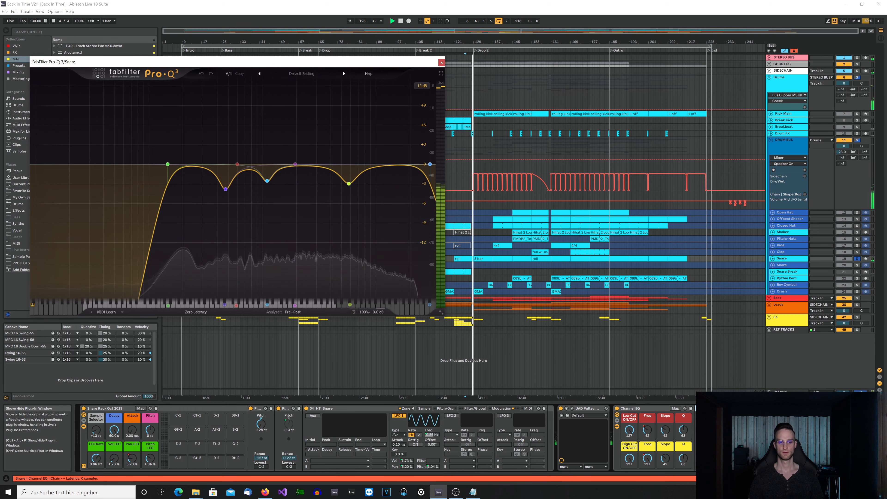
{"action": "key", "text": "space"}
{"action": "key", "text": "space"}
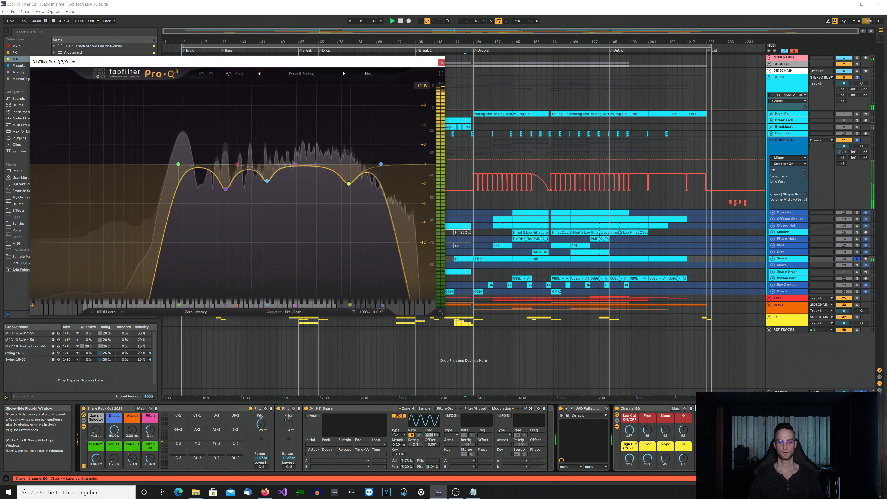
Toggle the Snare's Channel EQ rack during playback to compare the sound, stop, and close the Pro-Q 3 window
{"action": "left_click", "coordinate": [617, 409]}
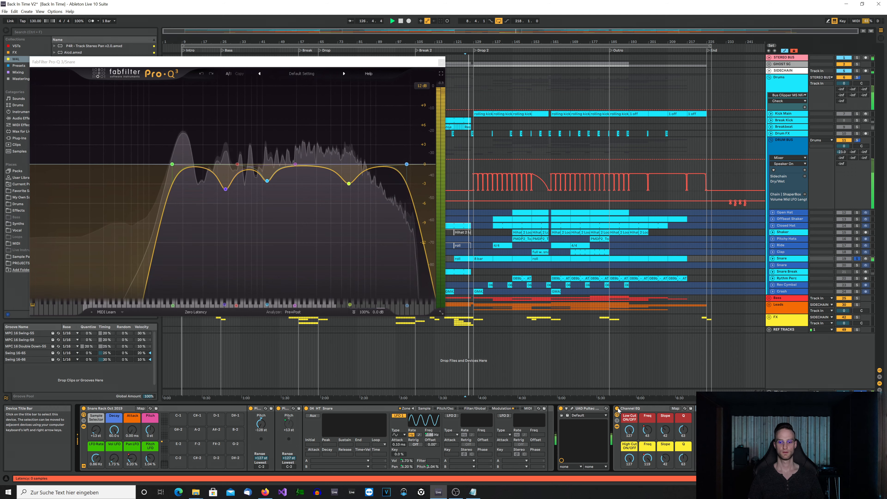
{"action": "key", "text": "space"}
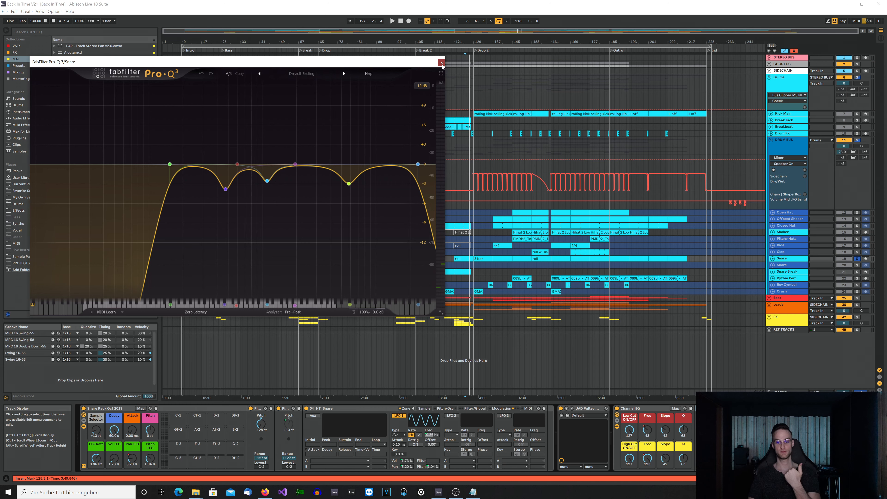
{"action": "left_click", "coordinate": [441, 64]}
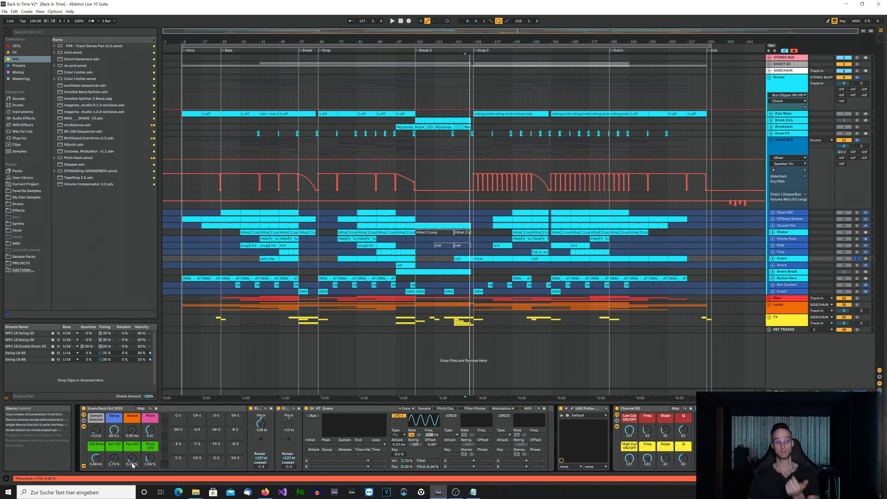
Show the Pan LFO macro's automation on the first Snare track, examine the envelopes, and fold the track
{"action": "right_click", "coordinate": [138, 450]}
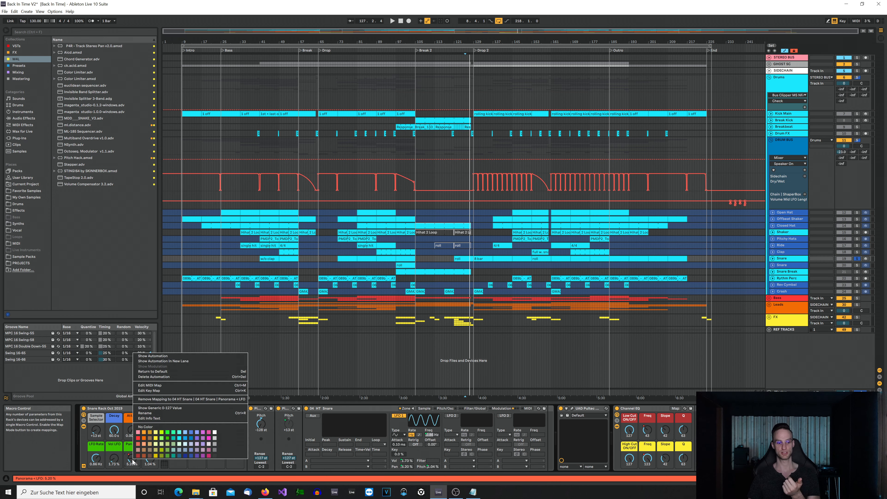
{"action": "left_click", "coordinate": [155, 356]}
{"action": "scroll", "coordinate": [420, 336], "scroll_direction": "down", "scroll_amount": 1}
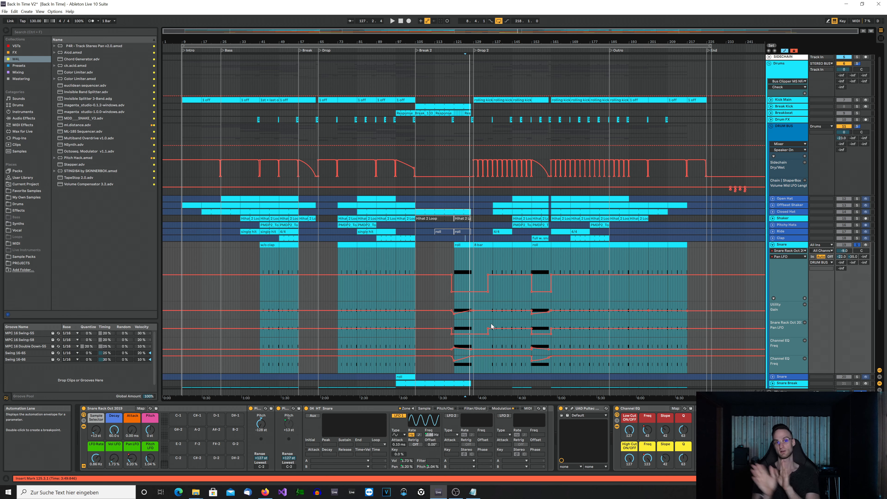
{"action": "left_click", "coordinate": [772, 244]}
Play the DRUM BUS from bar 145, solo Kick Main alongside it, and continue listening from bar 161
{"action": "left_click", "coordinate": [785, 150]}
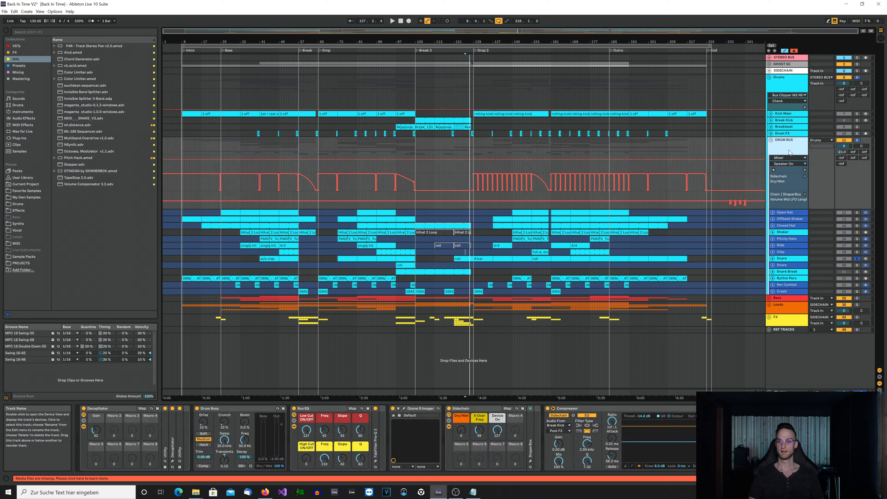
{"action": "left_click", "coordinate": [522, 212]}
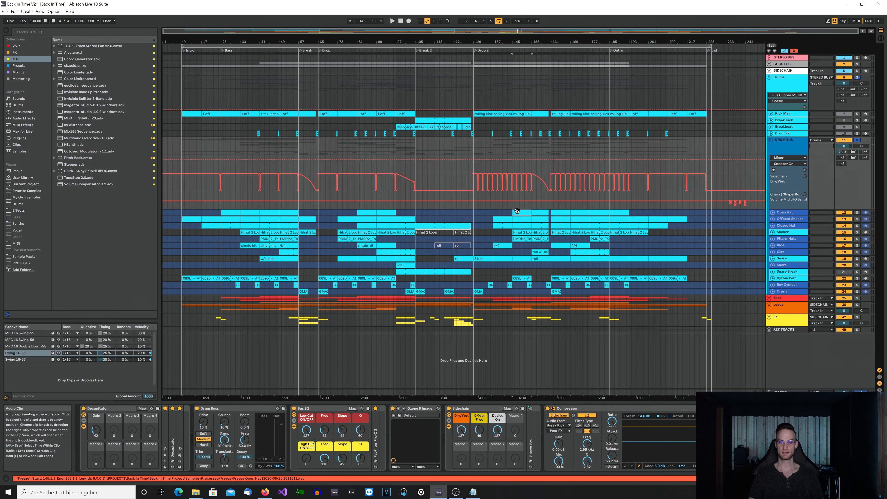
{"action": "key", "text": "space"}
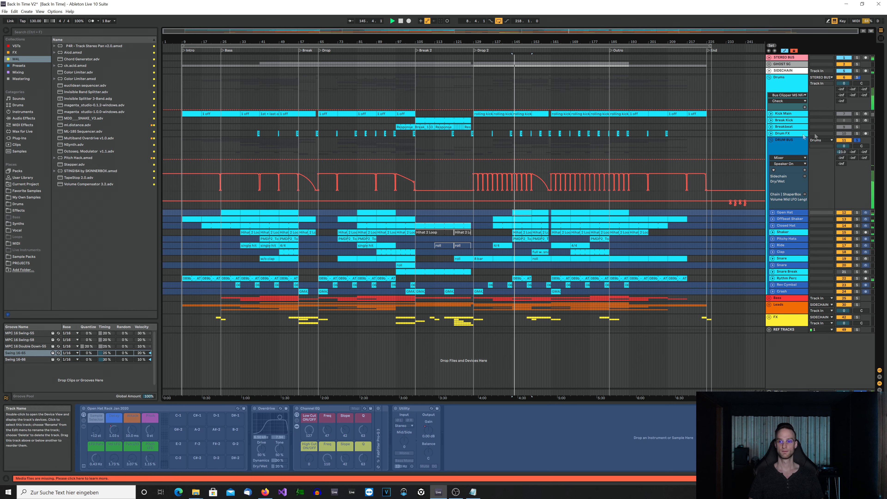
{"action": "left_click", "coordinate": [857, 114]}
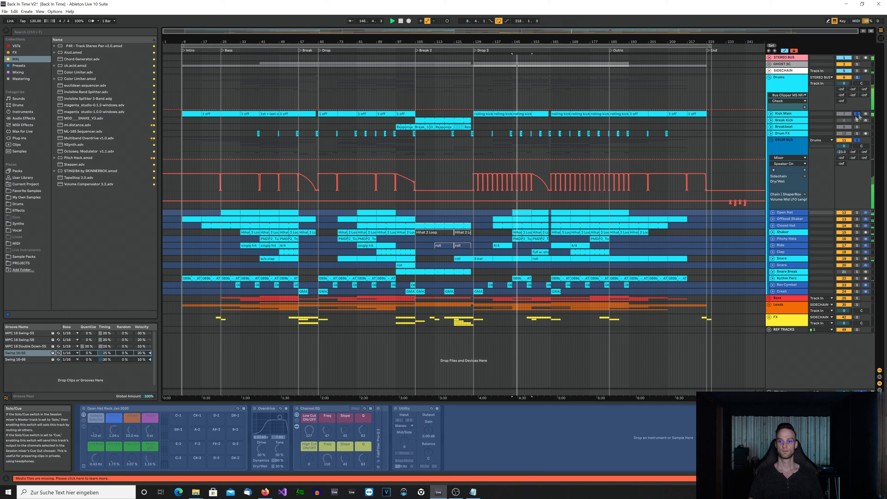
{"action": "left_click", "coordinate": [799, 144]}
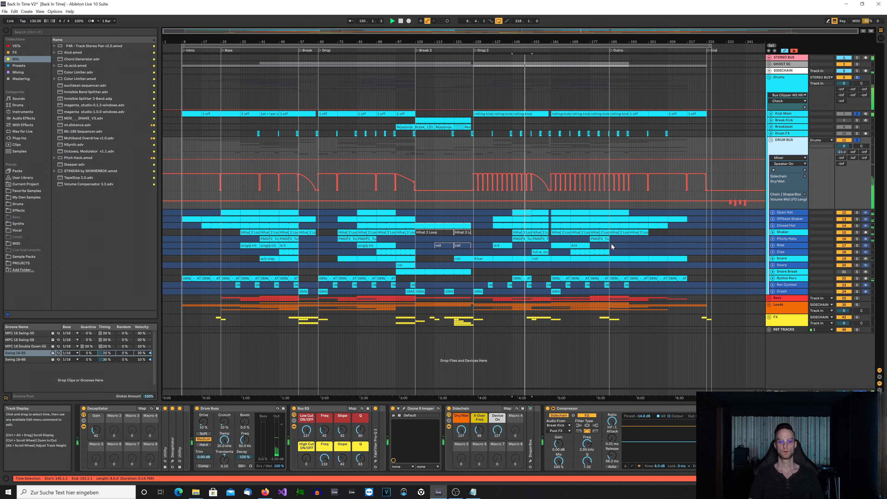
{"action": "left_click", "coordinate": [560, 213]}
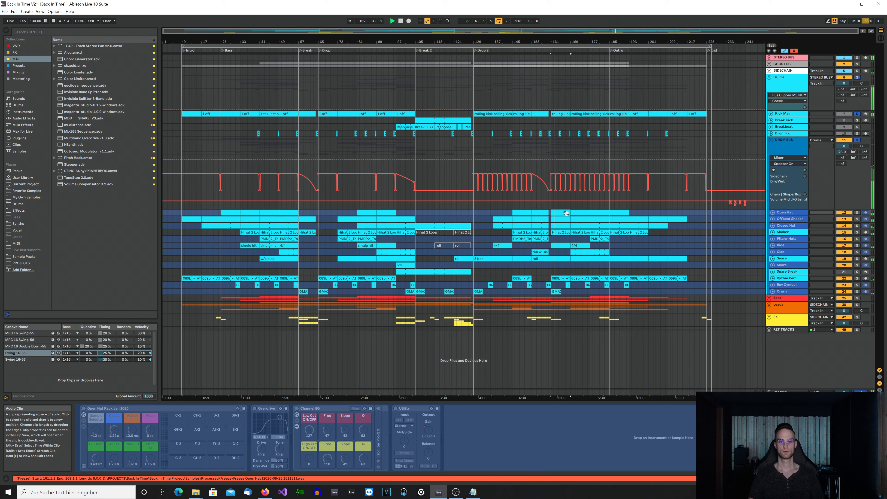
Show the DRUM BUS device chain and examine its Decapitator plug-in window, closing it when done
{"action": "left_click", "coordinate": [783, 141]}
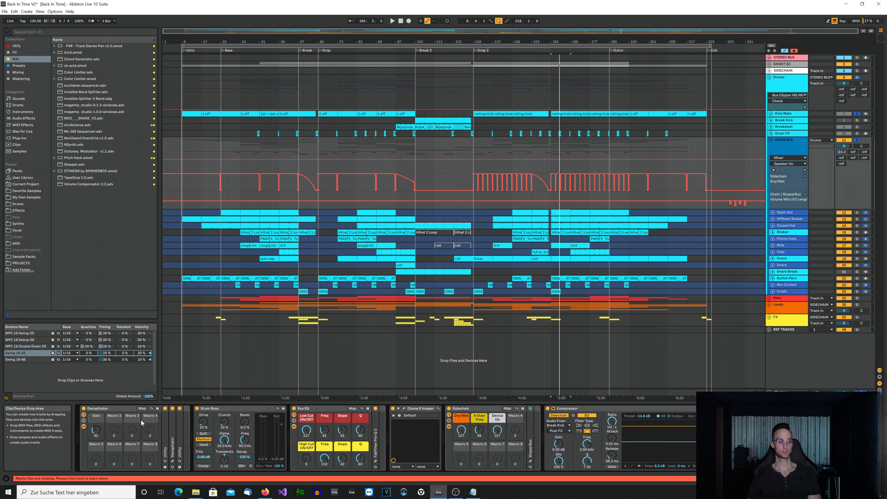
{"action": "left_click", "coordinate": [172, 461]}
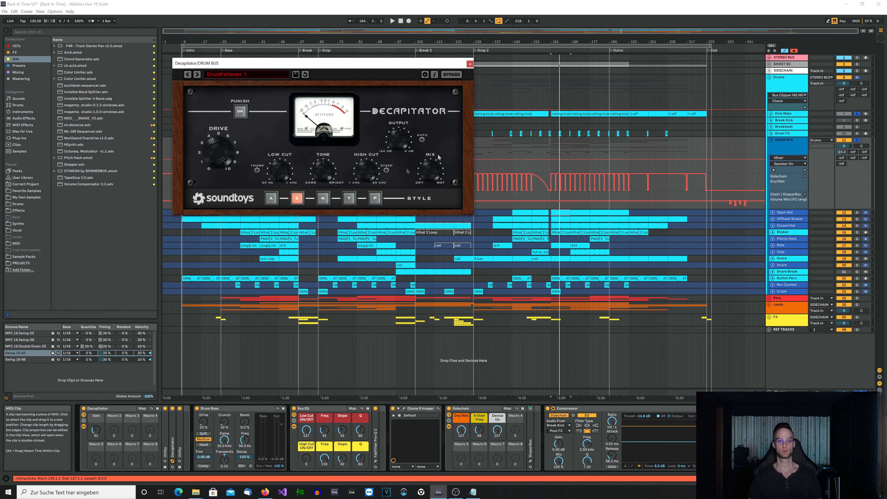
{"action": "left_click", "coordinate": [469, 63]}
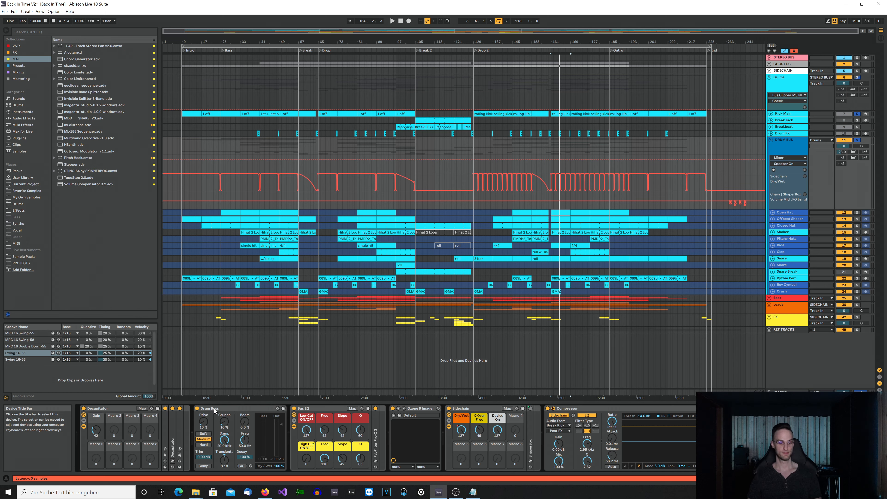
Compare the drums with Drum Buss off and on while playing from bar 161
{"action": "key", "text": "space"}
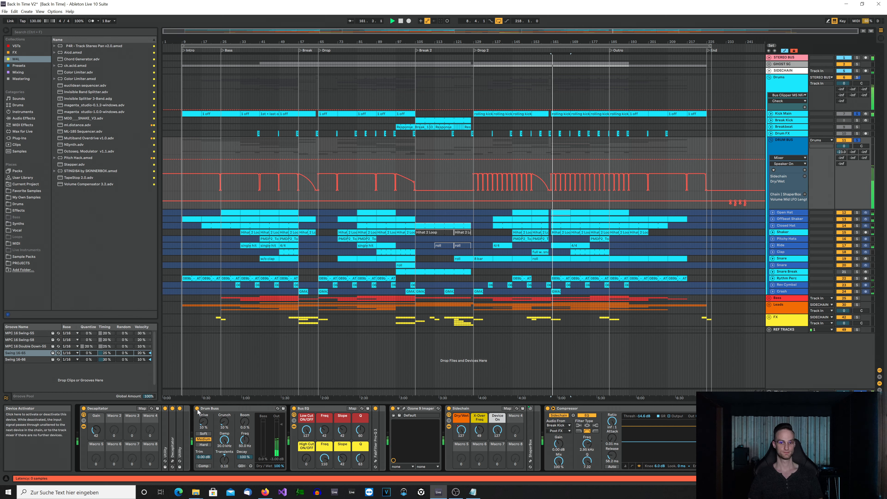
{"action": "key", "text": "space"}
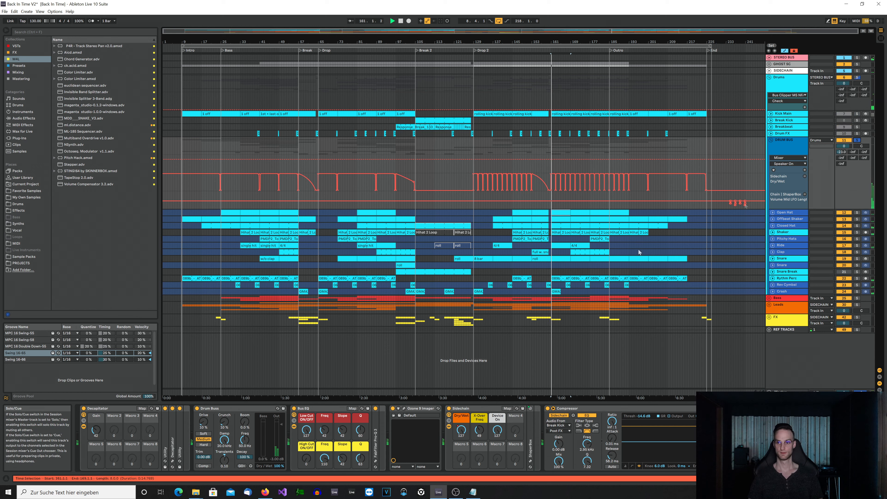
{"action": "left_click", "coordinate": [197, 408]}
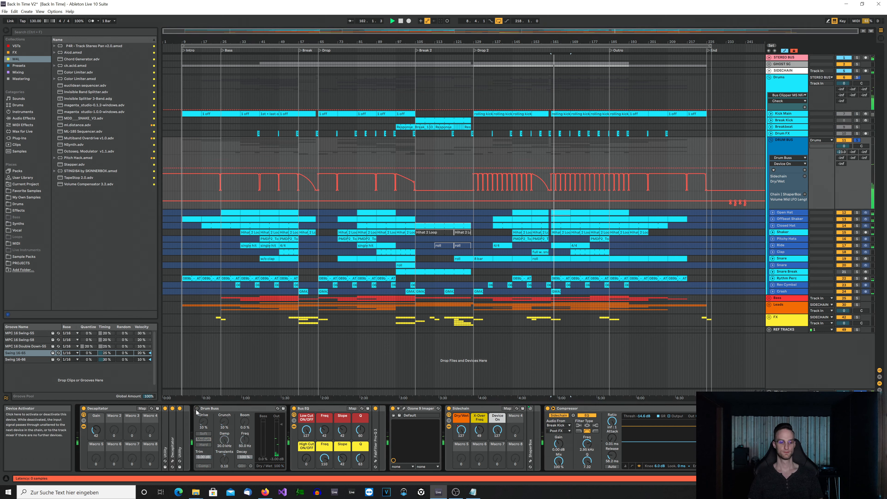
{"action": "left_click", "coordinate": [196, 409]}
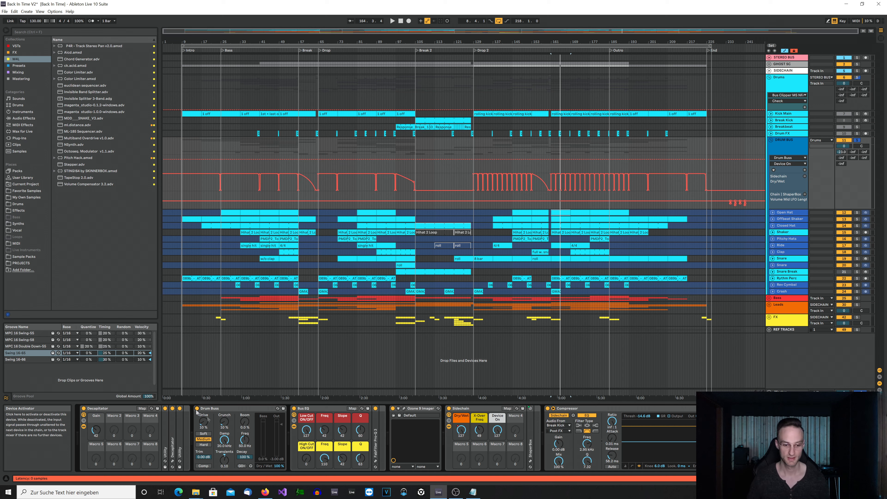
Open the Bus EQ's FabFilter Pro-Q 3 window, play the drums to view the spectrum, stop, and close the window
{"action": "left_click", "coordinate": [375, 462]}
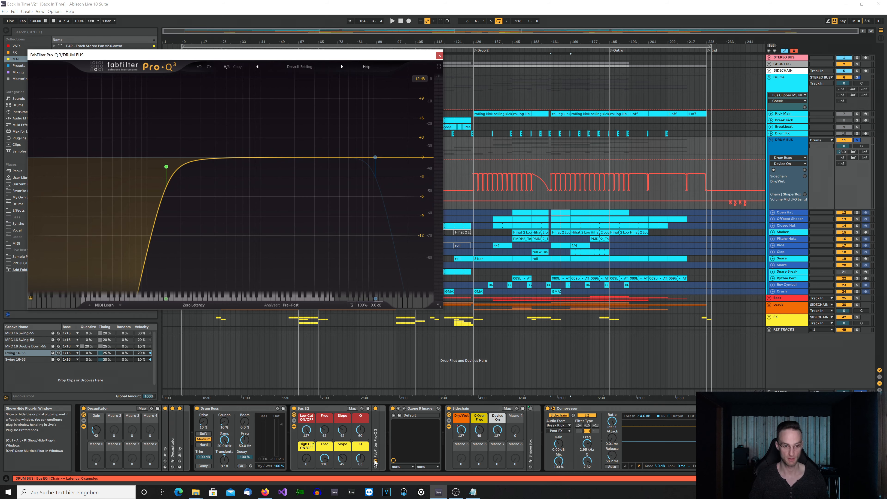
{"action": "key", "text": "space"}
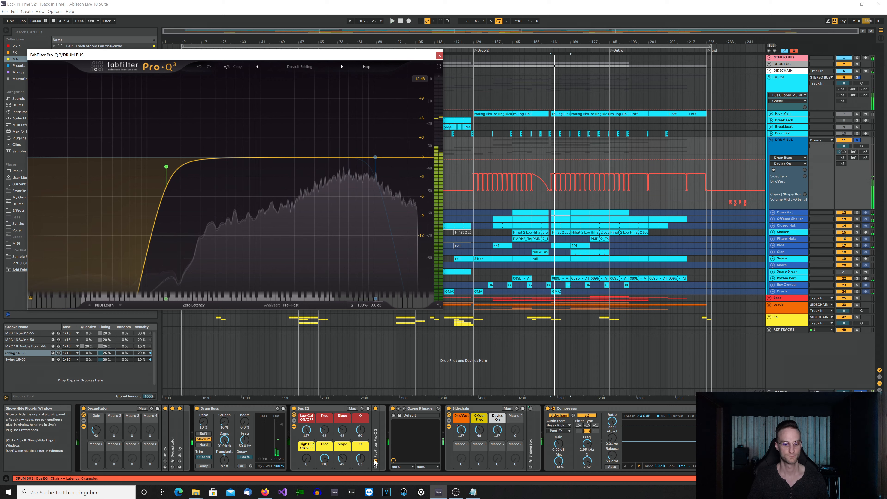
{"action": "key", "text": "space"}
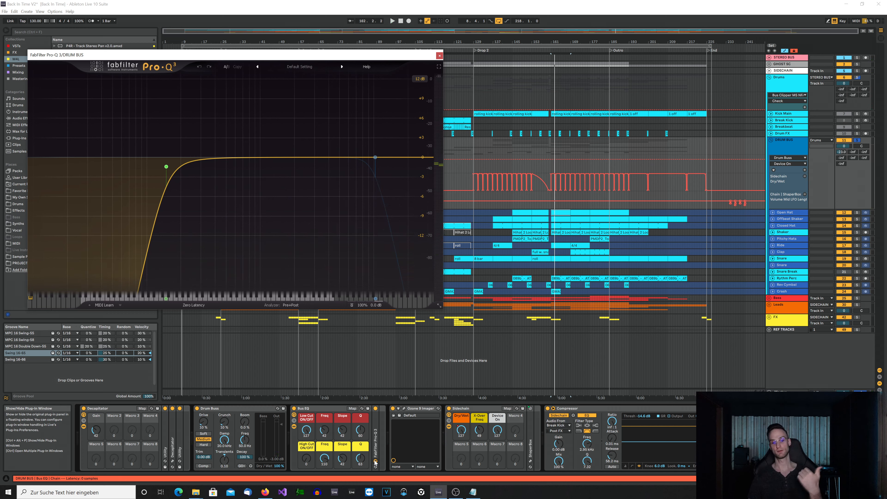
{"action": "left_click", "coordinate": [375, 461]}
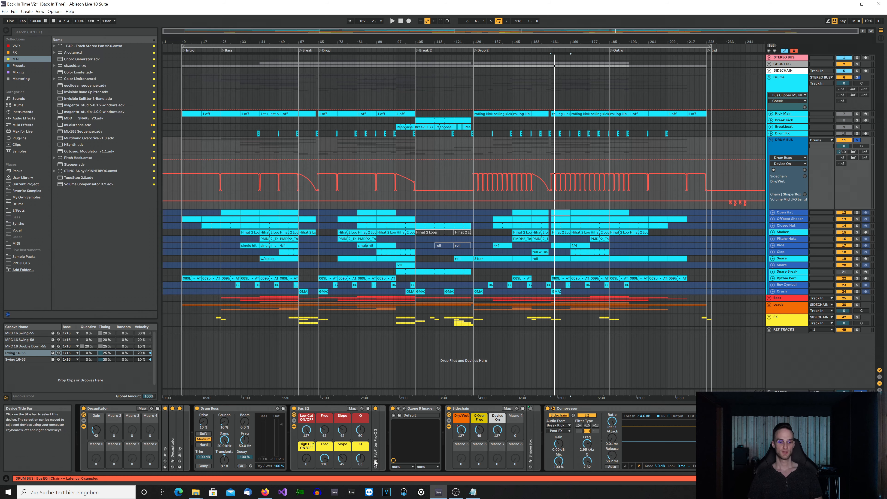
Examine the DRUM BUS's Ozone 9 Imager and ShaperBox plug-in windows, closing each one
{"action": "left_click", "coordinate": [404, 409]}
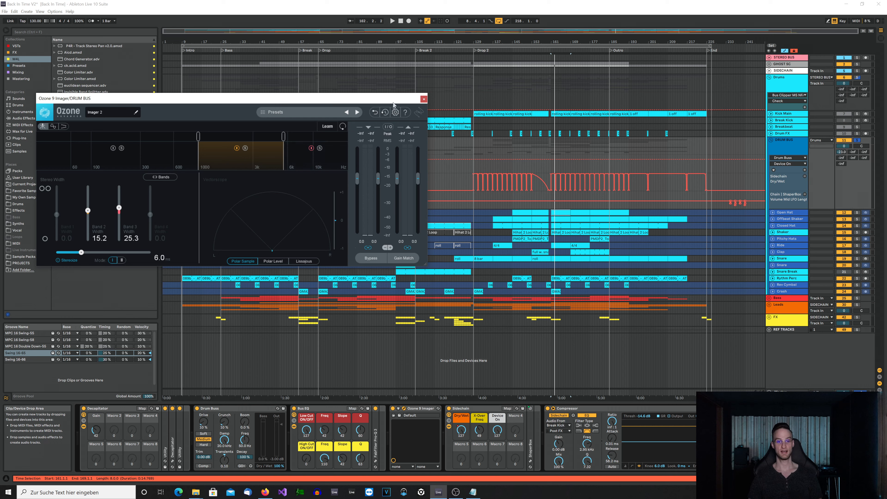
{"action": "left_click", "coordinate": [424, 101]}
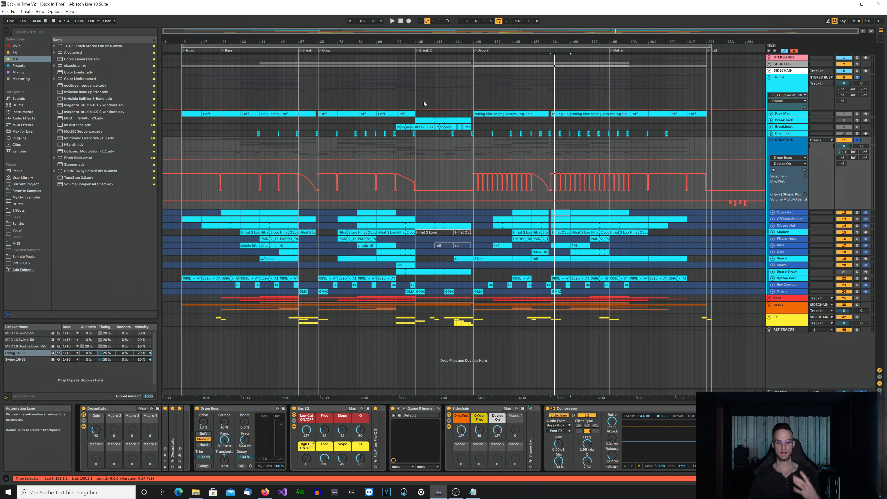
{"action": "left_click", "coordinate": [530, 461]}
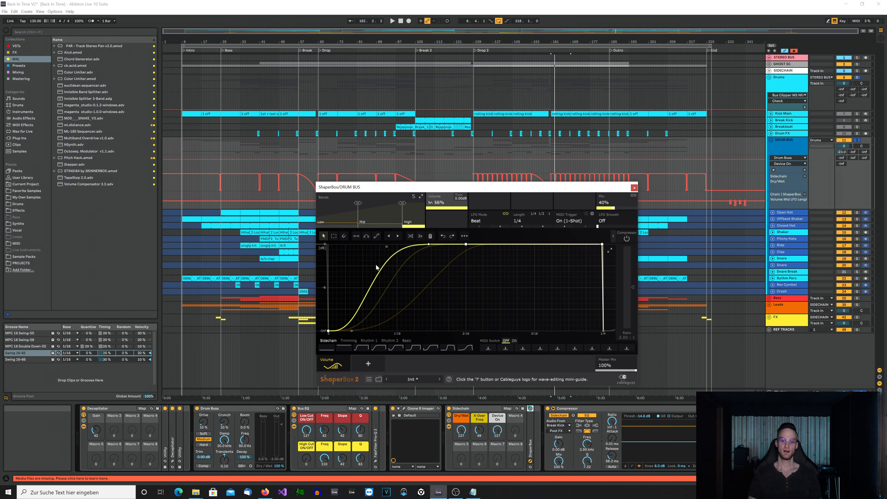
{"action": "left_click", "coordinate": [634, 188]}
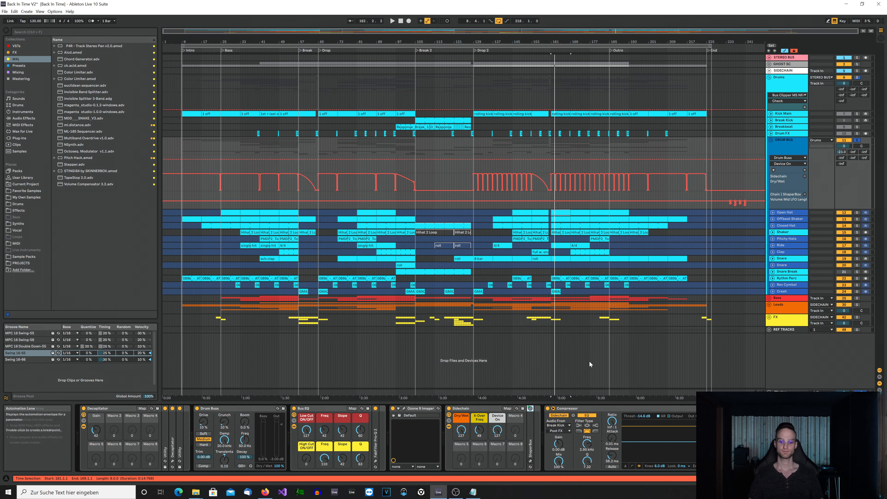
Examine the DRUM BUS Compressor's gain reduction while playing from bar 113, and solo the Breakbeat track as well
{"action": "left_click", "coordinate": [578, 408]}
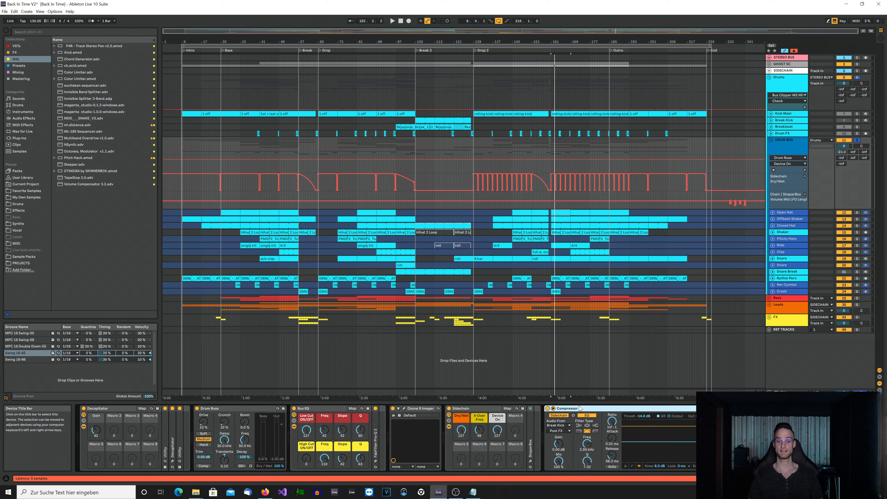
{"action": "left_click", "coordinate": [440, 127]}
{"action": "left_click", "coordinate": [778, 145]}
{"action": "key", "text": "space"}
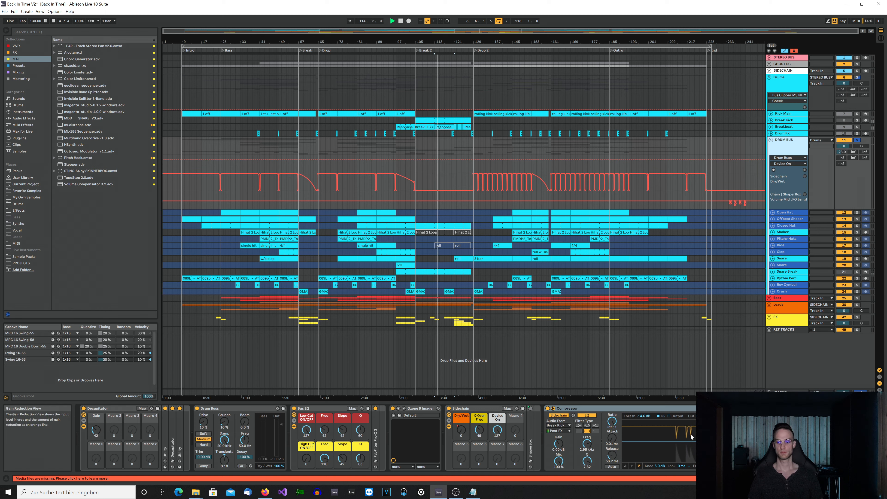
{"action": "left_click", "coordinate": [856, 127]}
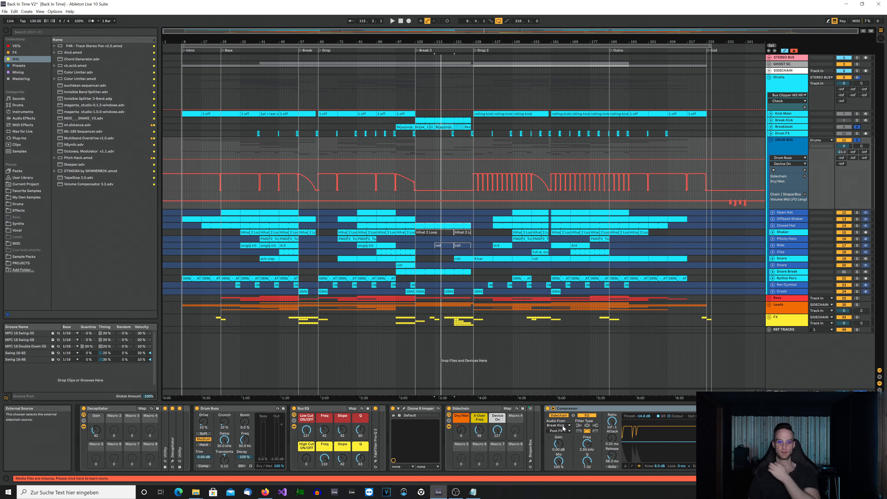
Unfold Break Kick to examine its automation, fold it, and select the Closed Hat and Snare Break clips in the break
{"action": "left_click", "coordinate": [770, 120]}
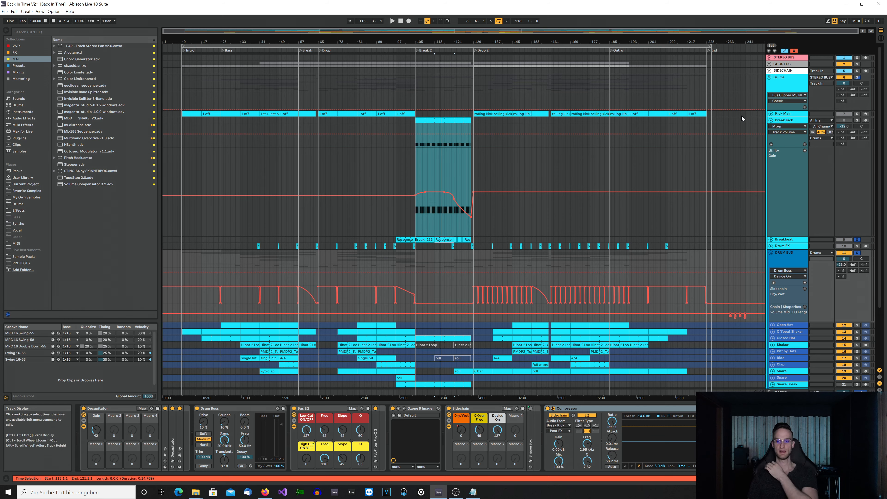
{"action": "left_click", "coordinate": [771, 121]}
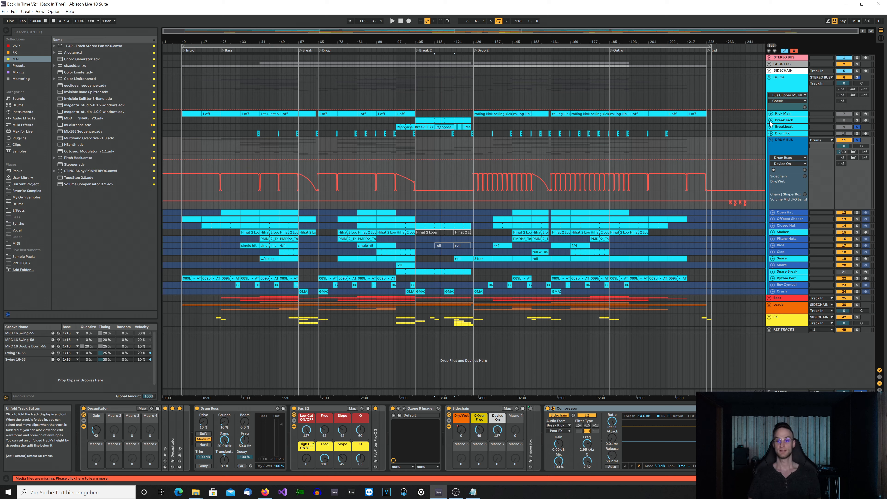
{"action": "left_click", "coordinate": [456, 224]}
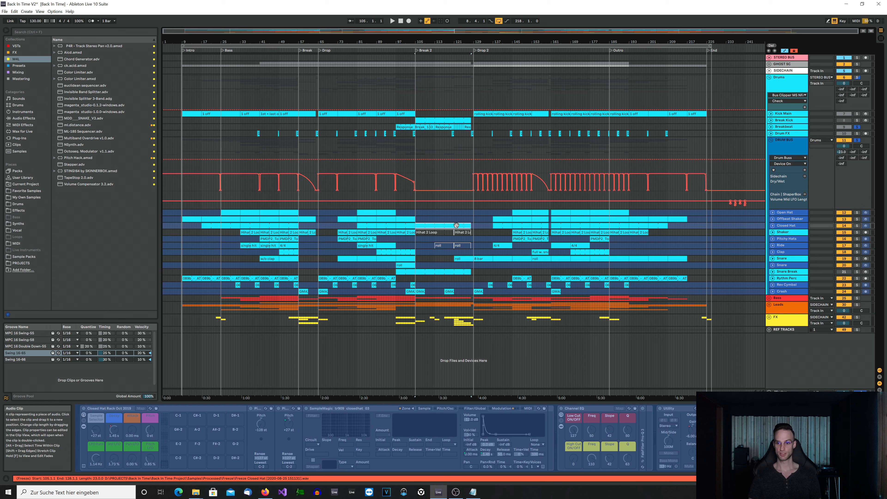
{"action": "left_click", "coordinate": [452, 272]}
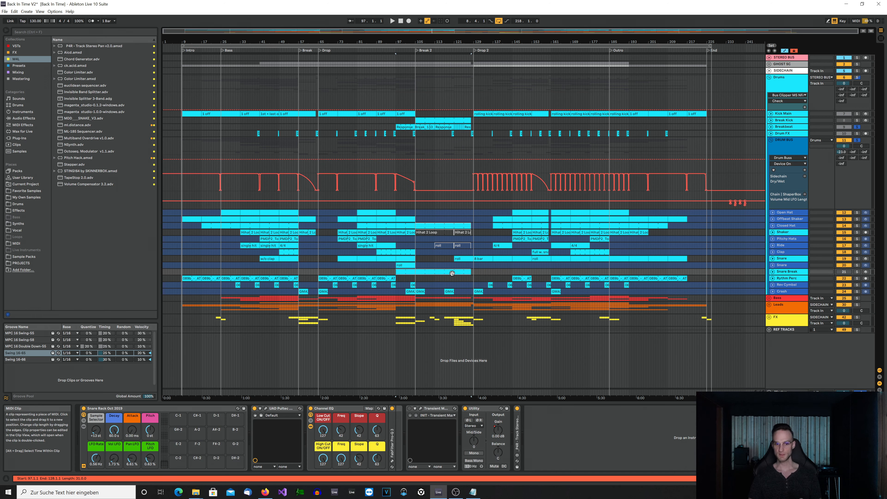
Solo the Drums group and select the Destroyer chain in its Parallel Drum Compression rack
{"action": "left_click", "coordinate": [856, 78]}
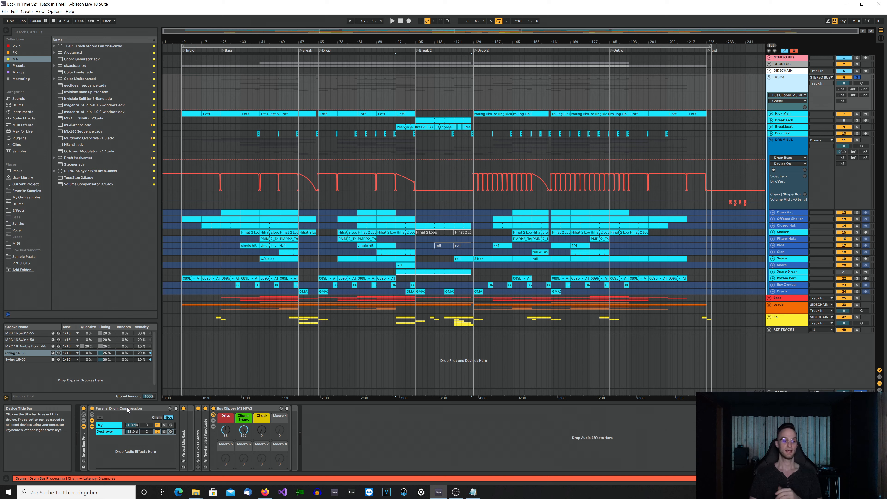
{"action": "left_click", "coordinate": [109, 432]}
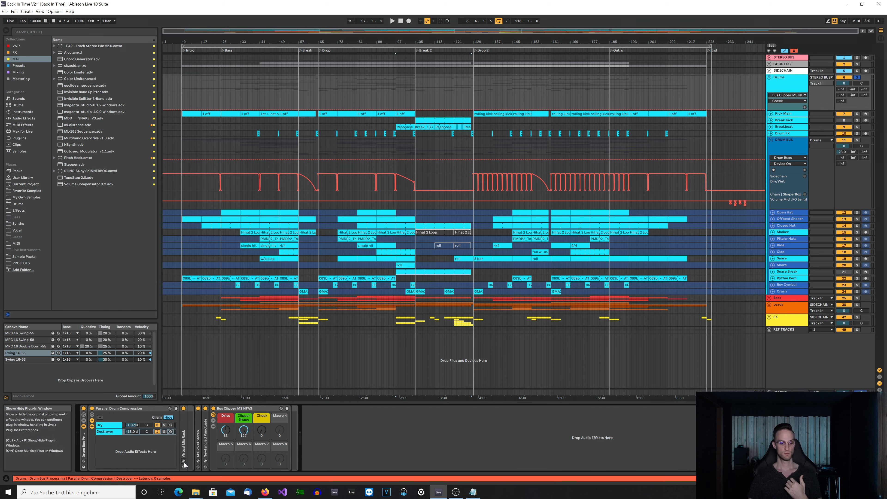
Examine the Drums group's Virtual Mix Rack window, close it, and open the API-2500 Stereo compressor window
{"action": "left_click", "coordinate": [184, 461]}
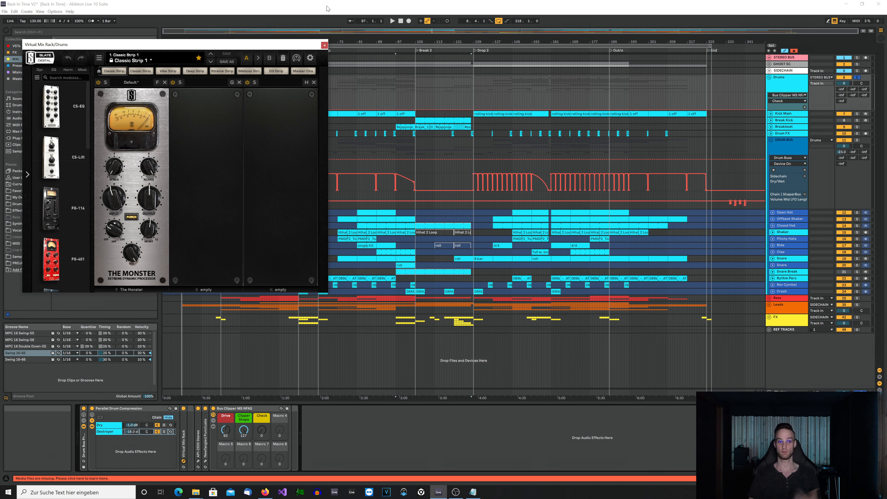
{"action": "left_click", "coordinate": [325, 44]}
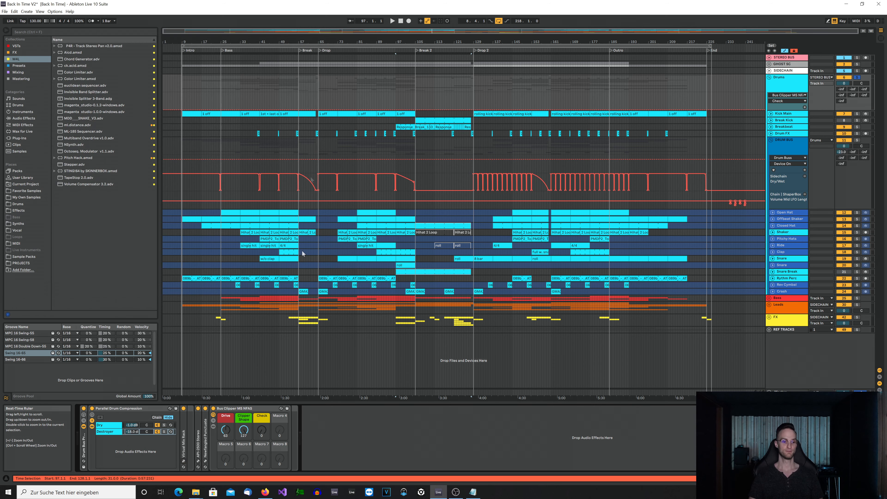
{"action": "left_click", "coordinate": [198, 461]}
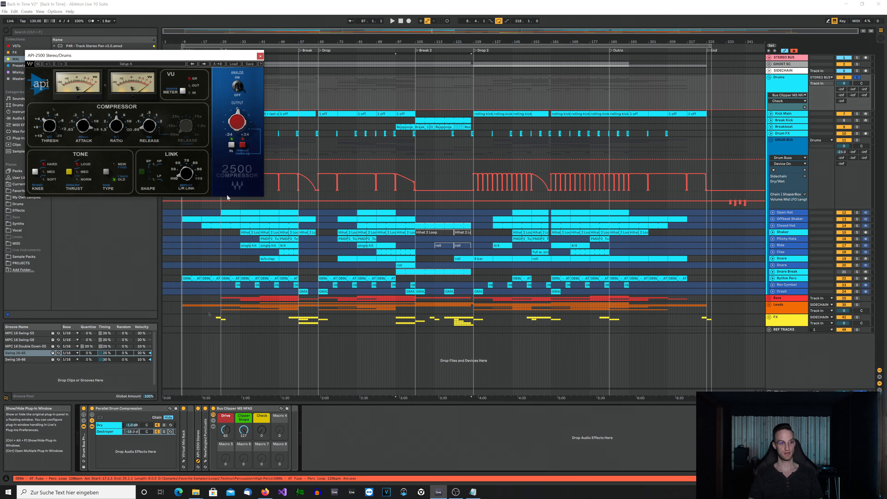
Play the Drums group from bar 161 with the API-2500 Stereo compressor window in view to examine its compression, and close the window
{"action": "left_click_drag", "start_coordinate": [224, 54], "coordinate": [480, 218]}
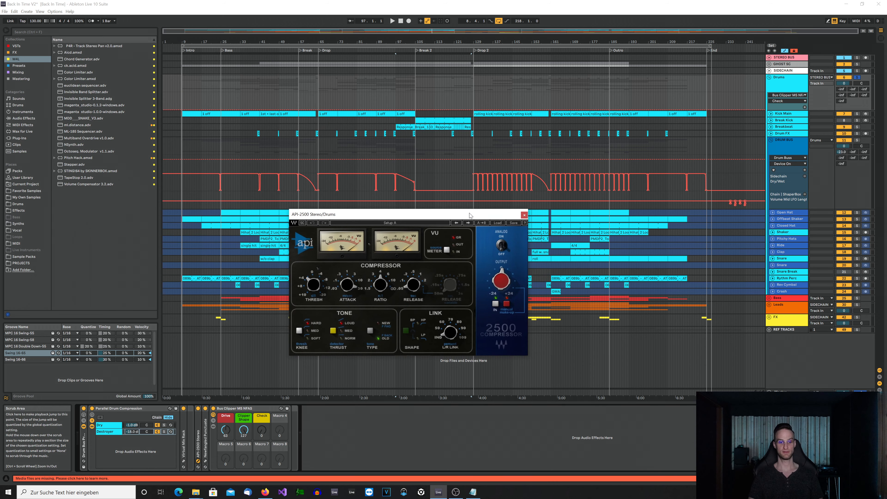
{"action": "left_click", "coordinate": [367, 443]}
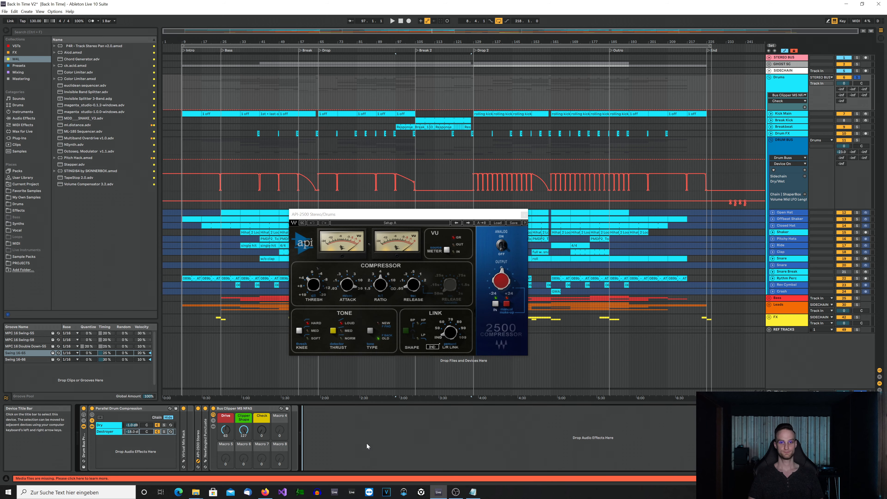
{"action": "left_click", "coordinate": [555, 113]}
{"action": "key", "text": "space"}
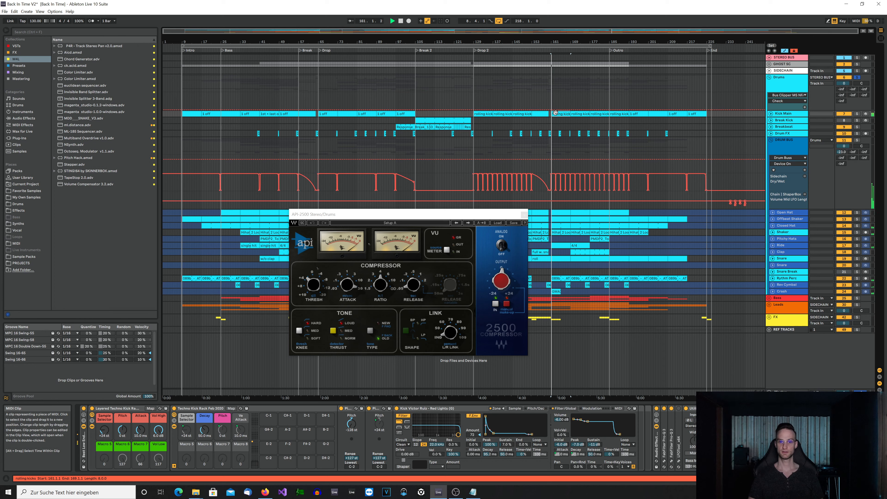
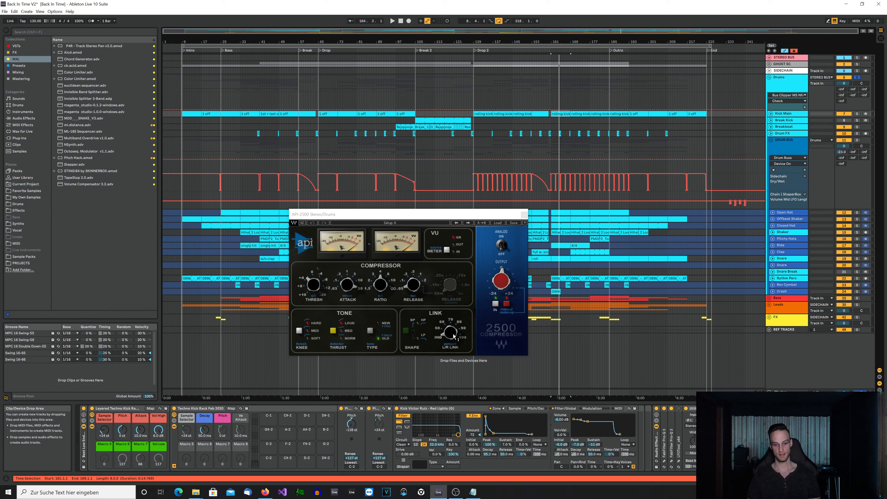
{"action": "mouse_move", "coordinate": [450, 334]}
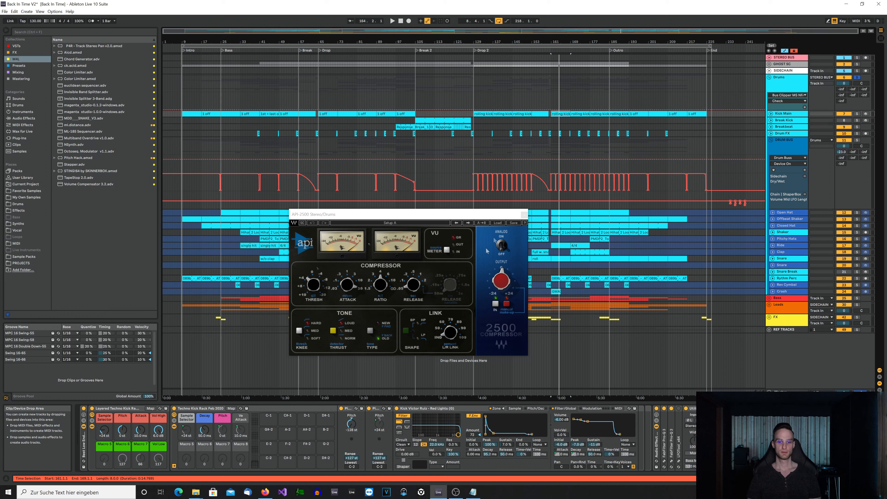
{"action": "left_click", "coordinate": [523, 217]}
Examine the Drums group's Newfangled Punctuate window, close it, and reveal the devices inside the Bus Clipper MS NFAE rack
{"action": "left_click", "coordinate": [789, 81]}
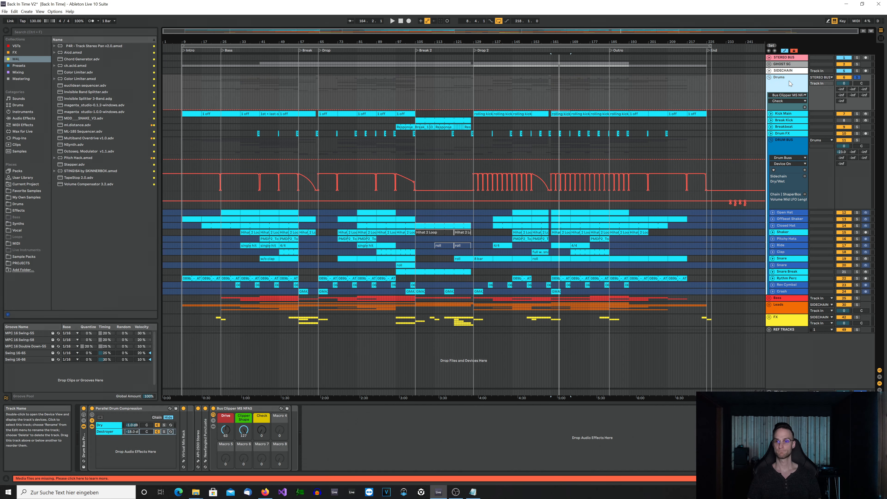
{"action": "left_click", "coordinate": [205, 462]}
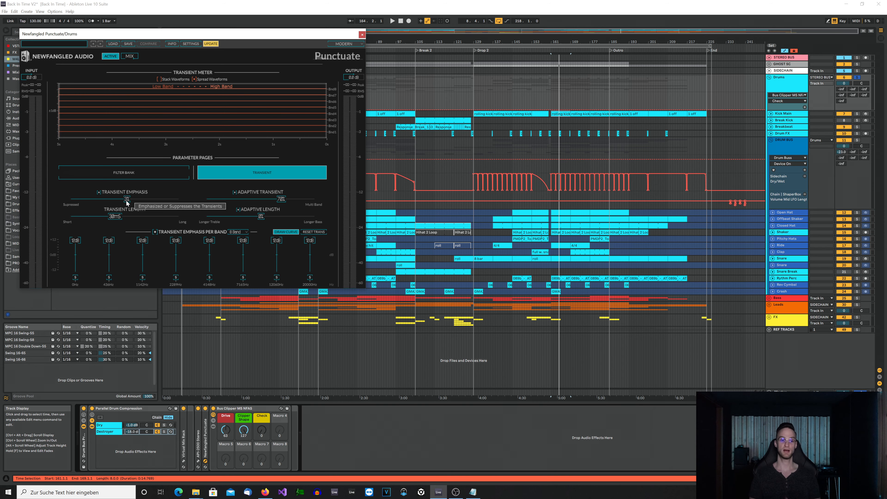
{"action": "left_click", "coordinate": [362, 35]}
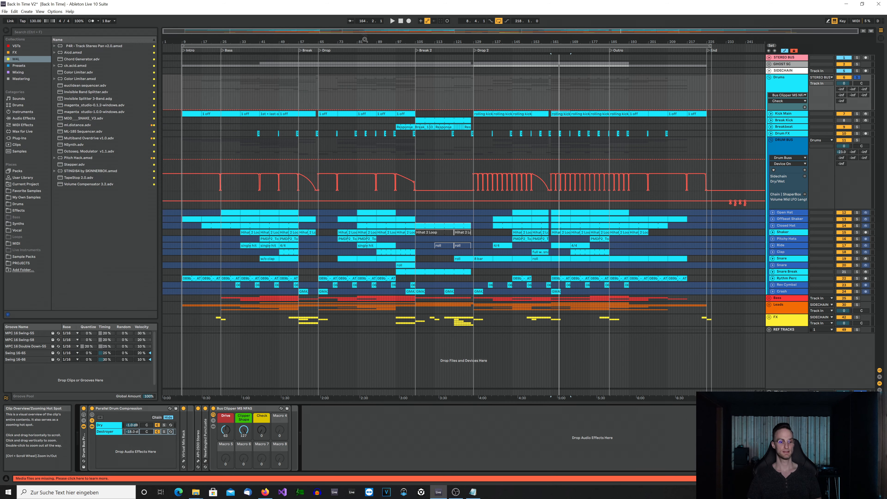
{"action": "left_click", "coordinate": [213, 427]}
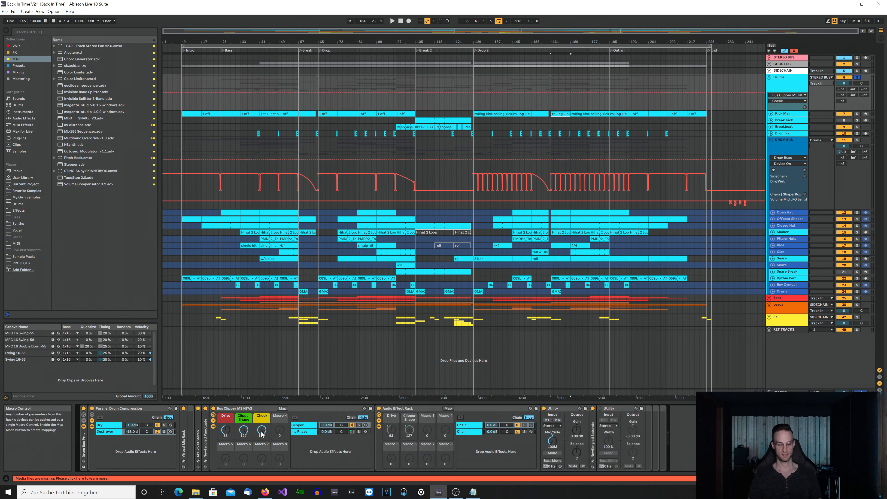
Show the return tracks and deactivate them while playing the soloed drums from bar 161
{"action": "left_click", "coordinate": [559, 113]}
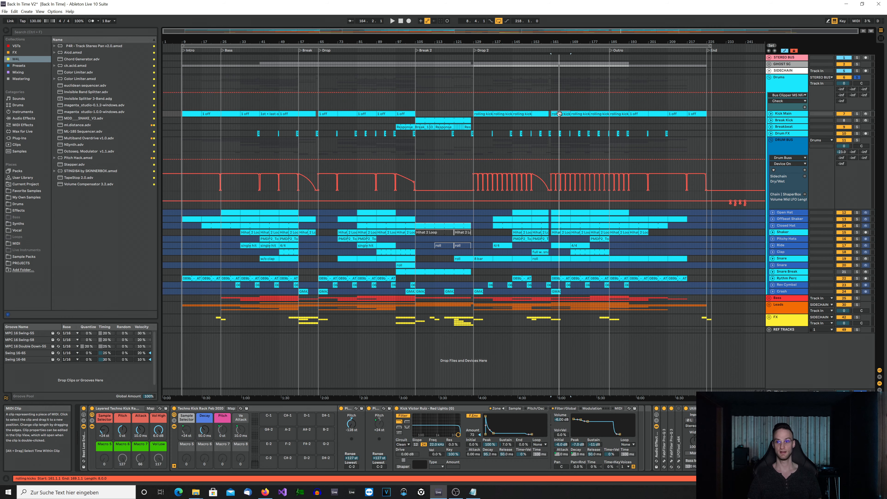
{"action": "key", "text": "space"}
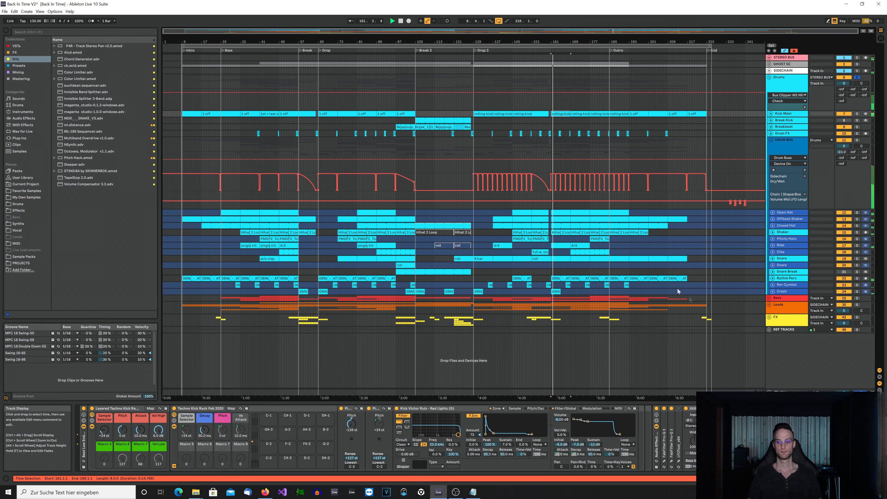
{"action": "left_click", "coordinate": [880, 382]}
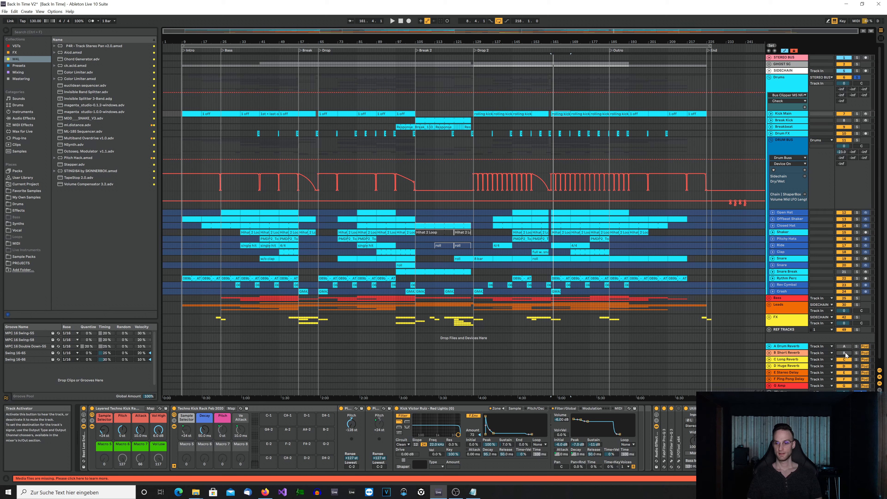
{"action": "left_click_drag", "start_coordinate": [844, 362], "coordinate": [845, 376]}
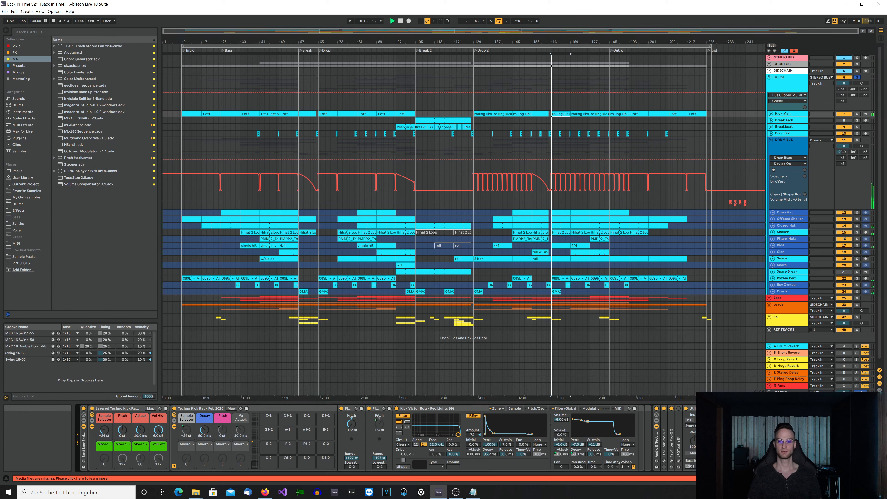
{"action": "key", "text": "space"}
Play the Drums group from bar 161, toggling its Bus Clipper MS NFAE rack off and on to compare the sound
{"action": "left_click", "coordinate": [785, 80]}
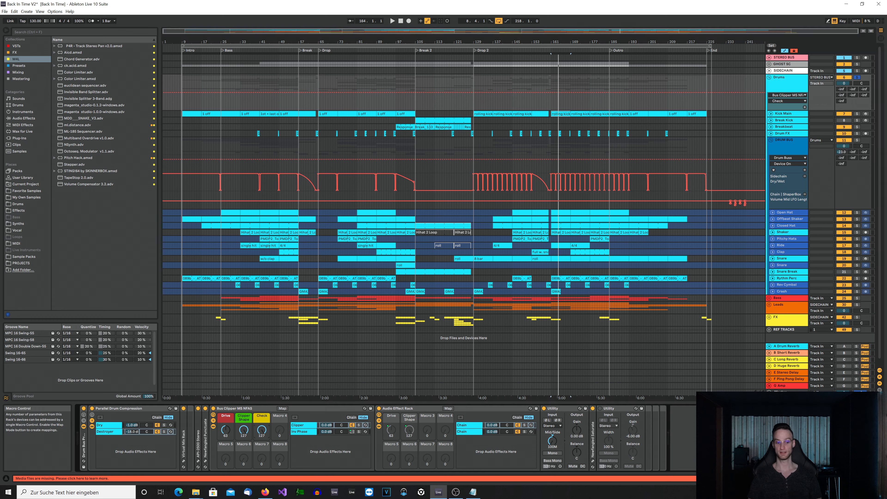
{"action": "key", "text": "space"}
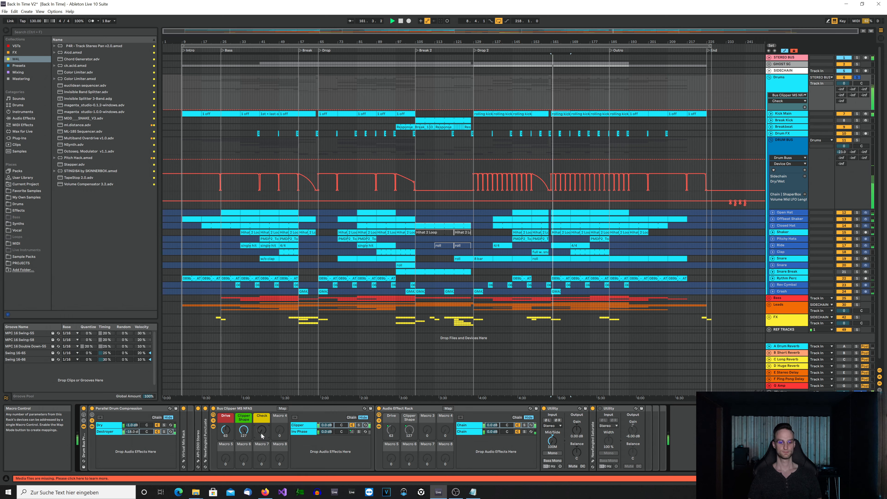
{"action": "left_click", "coordinate": [213, 409]}
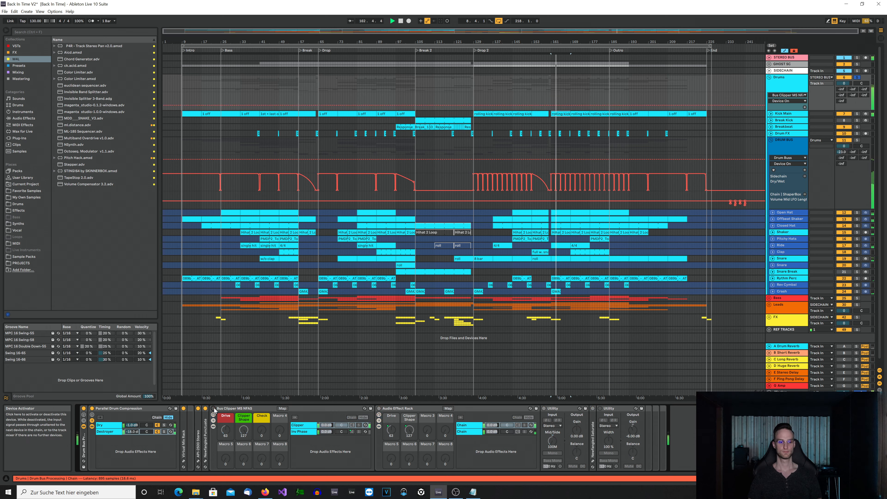
{"action": "left_click", "coordinate": [213, 408]}
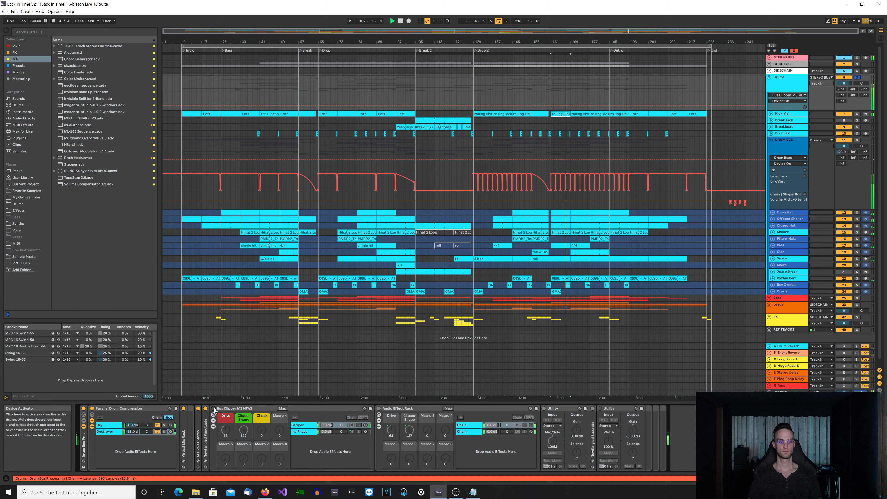
{"action": "left_click", "coordinate": [213, 408]}
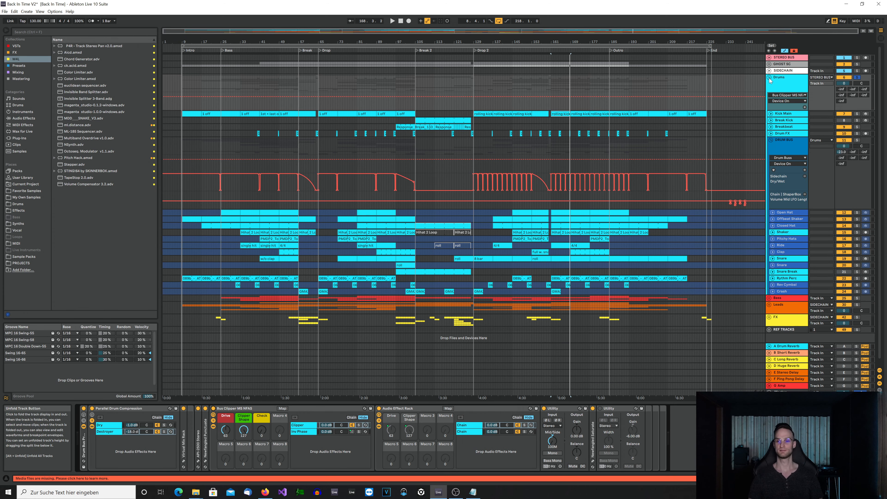
Fold the Drums group, unfold the Bass group, and solo the Dark Bass track with its clip at bar 129 selected
{"action": "left_click", "coordinate": [769, 78]}
{"action": "left_click", "coordinate": [769, 96]}
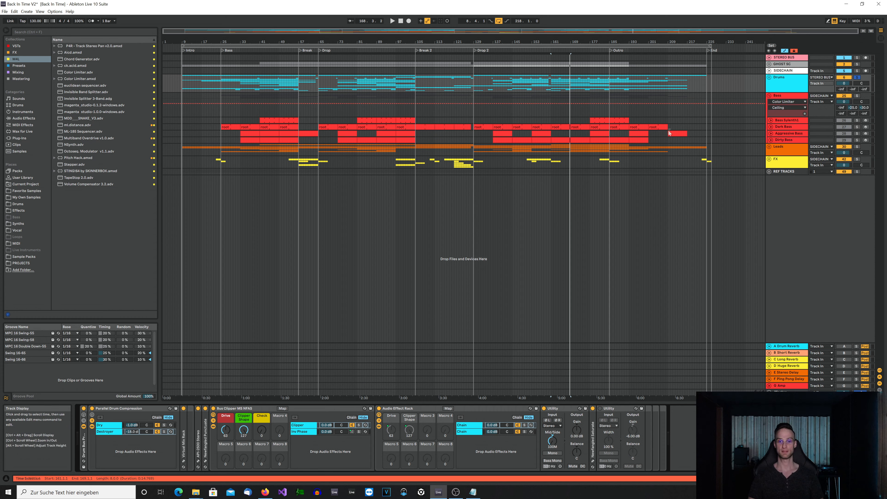
{"action": "left_click", "coordinate": [485, 127]}
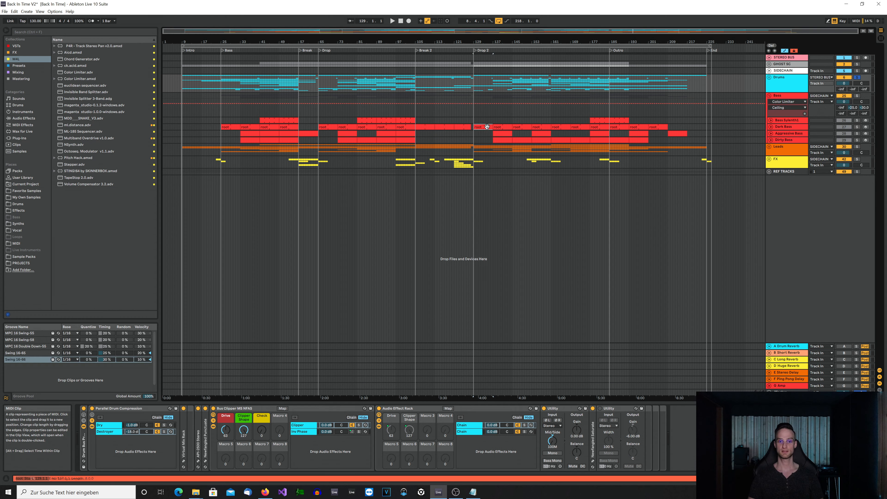
{"action": "left_click", "coordinate": [856, 127]}
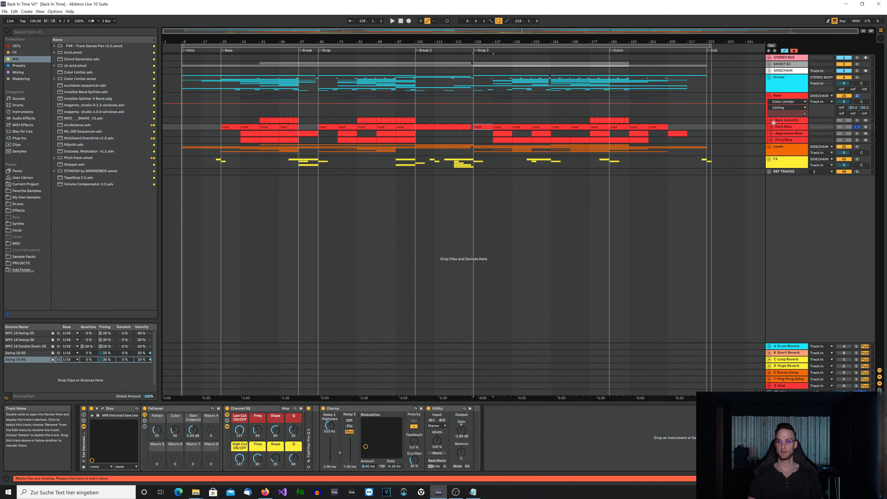
Solo Bass Sylenth1 together with the Drums group, and examine the notes of its clip at bar 177 during playback
{"action": "left_click", "coordinate": [771, 120]}
{"action": "left_click", "coordinate": [600, 120]}
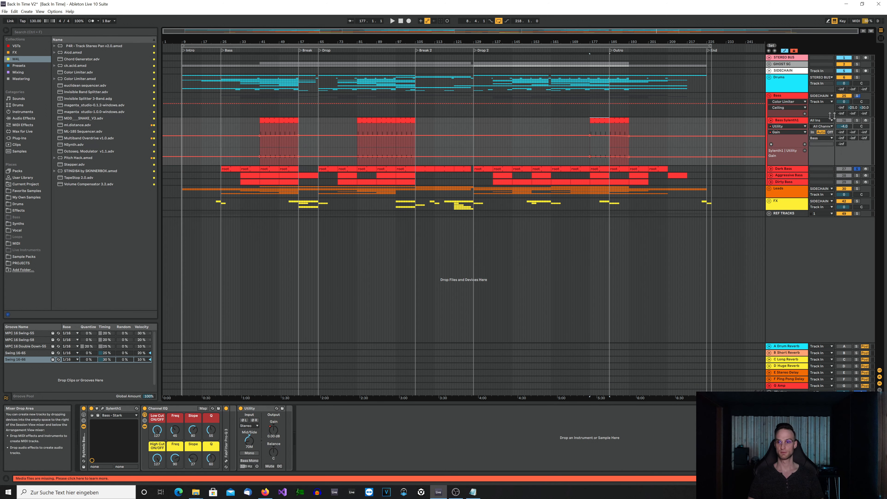
{"action": "left_click", "coordinate": [856, 120]}
{"action": "key", "text": "space"}
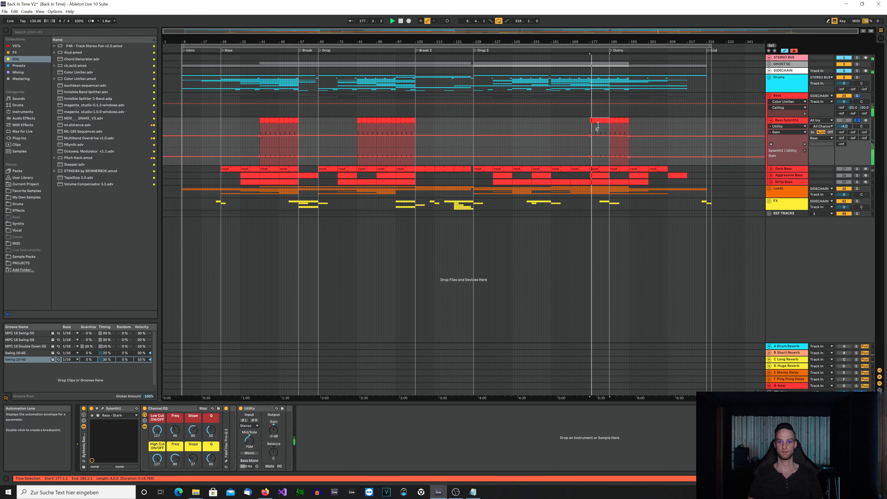
{"action": "double_click", "coordinate": [600, 120]}
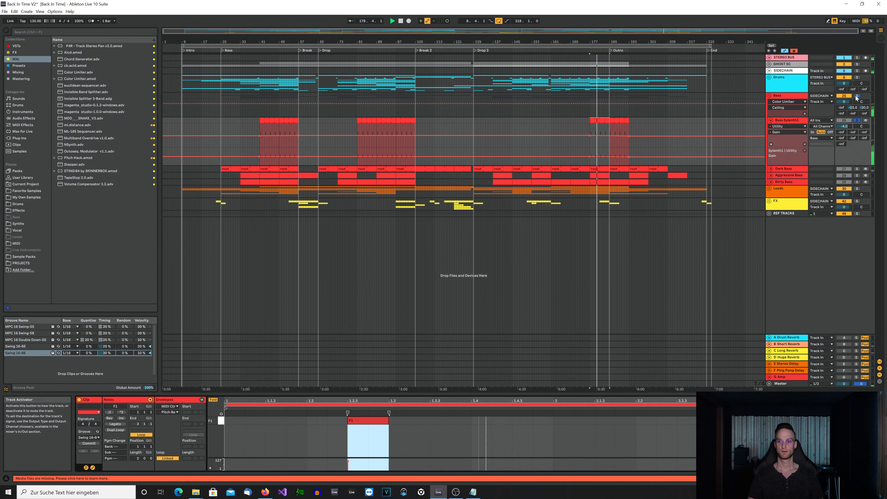
{"action": "left_click", "coordinate": [857, 78]}
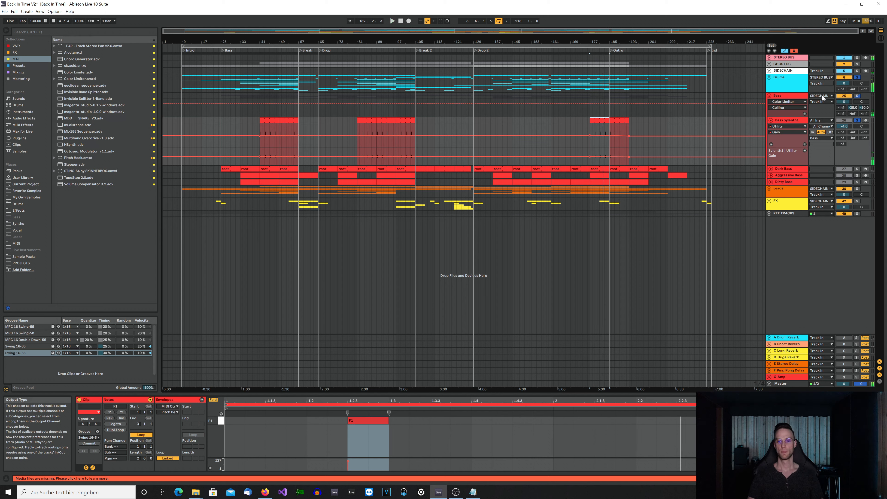
Examine the Bass - Stark preset in the Bass Sylenth1 track's synthesizer window, and close the window
{"action": "left_click", "coordinate": [790, 121]}
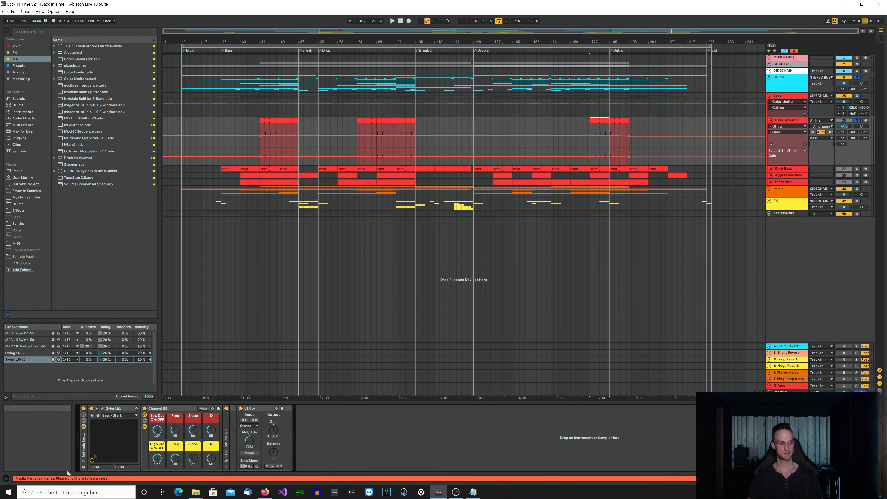
{"action": "left_click", "coordinate": [102, 409]}
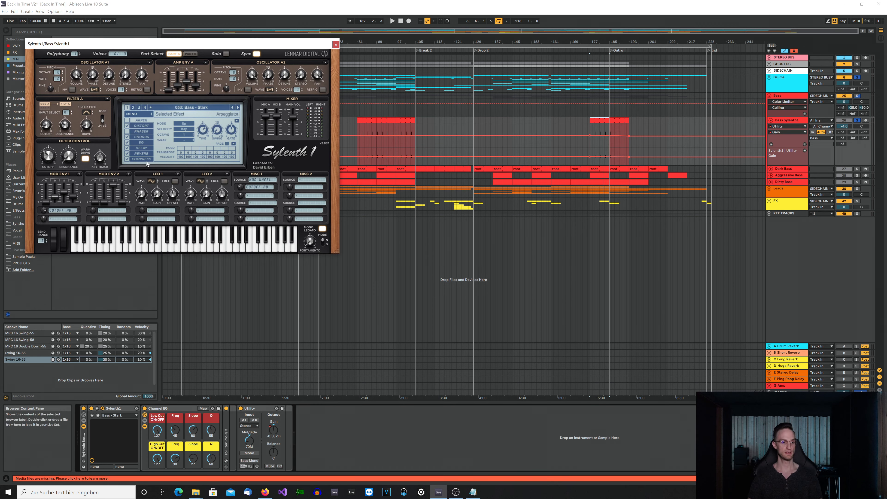
{"action": "left_click", "coordinate": [335, 45]}
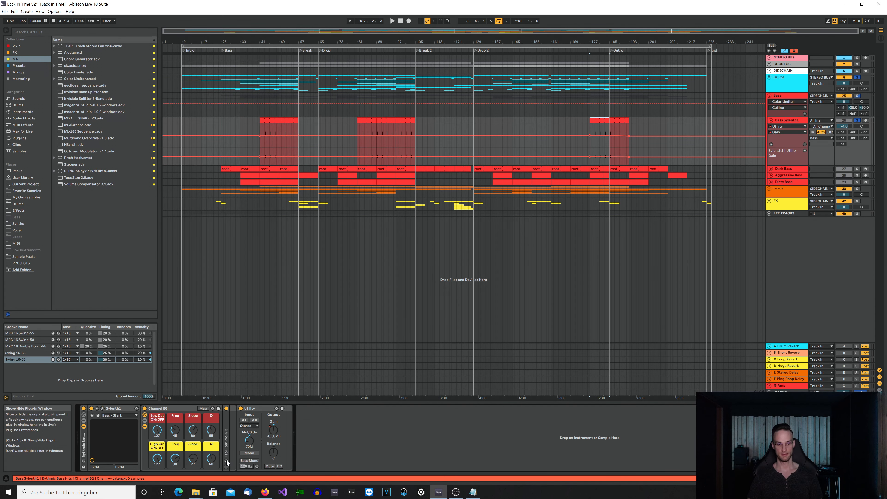
Examine the FabFilter Pro-Q 3 curve on Bass Sylenth1 while playing from bar 177, stop playback, and close the window
{"action": "left_click", "coordinate": [226, 462]}
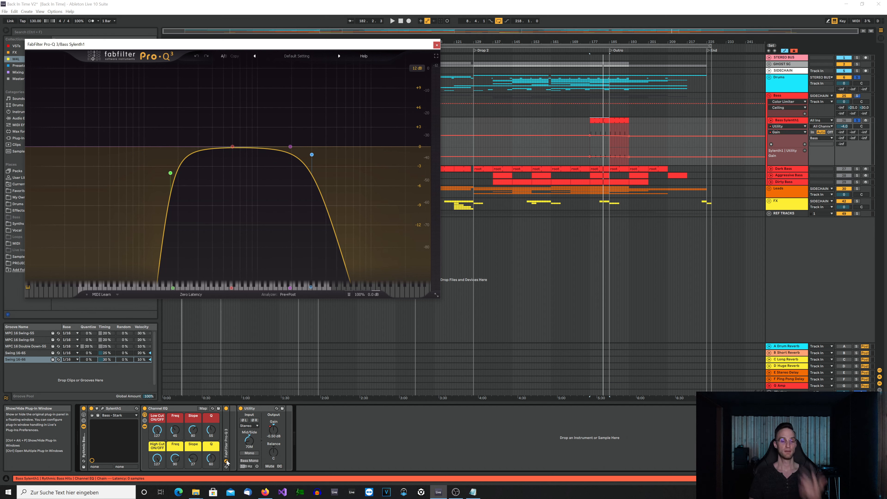
{"action": "key", "text": "space"}
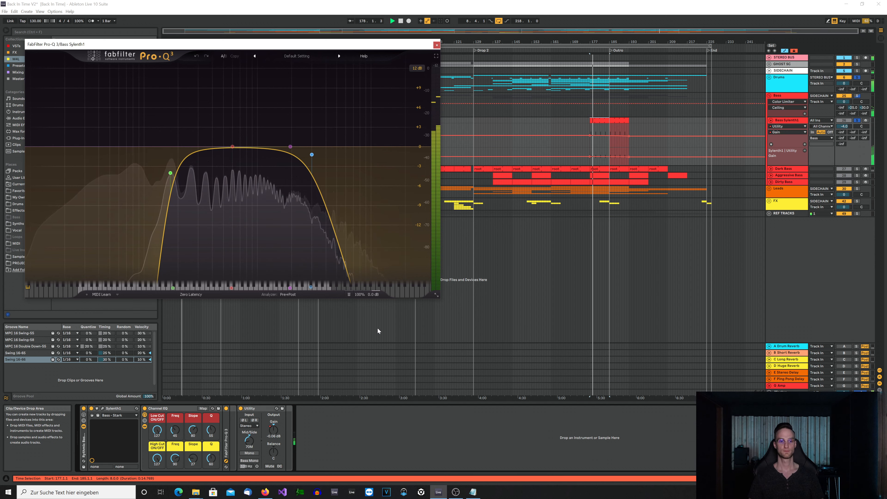
{"action": "key", "text": "space"}
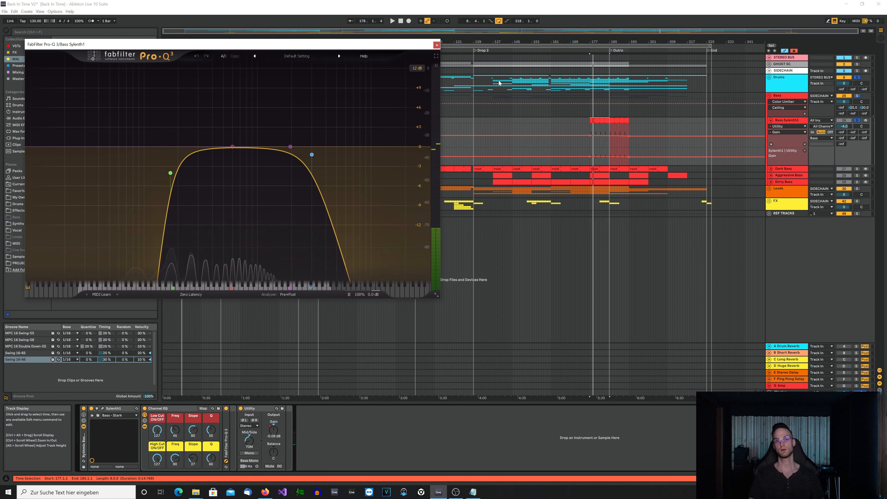
{"action": "left_click", "coordinate": [436, 46]}
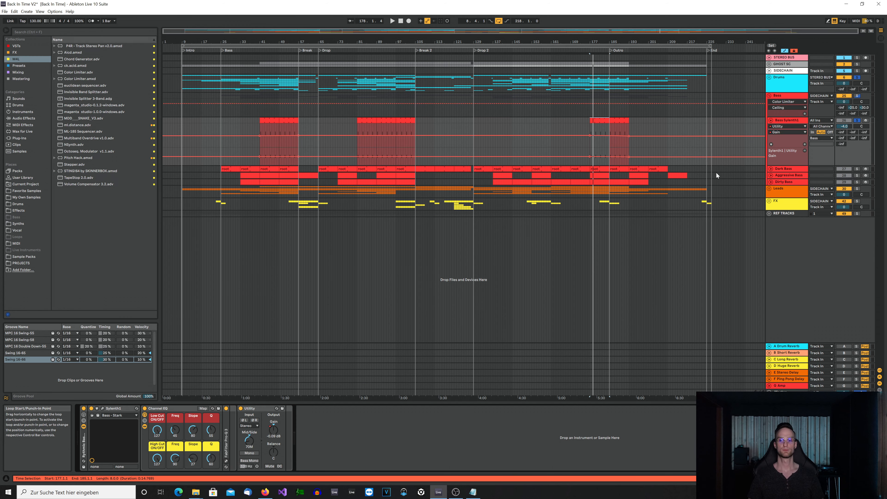
Fold Bass Sylenth1, unfold Dark Bass to see its automation, and solo it with its clip at bar 129 selected
{"action": "left_click", "coordinate": [771, 121]}
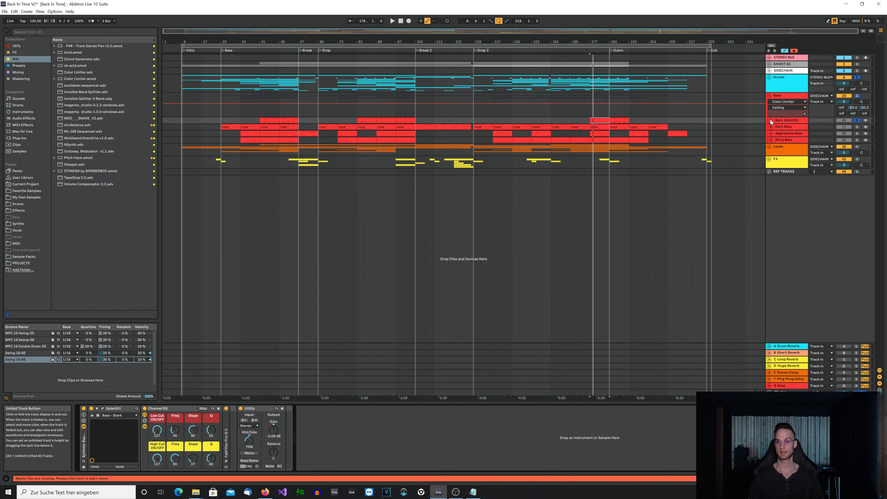
{"action": "left_click", "coordinate": [770, 127]}
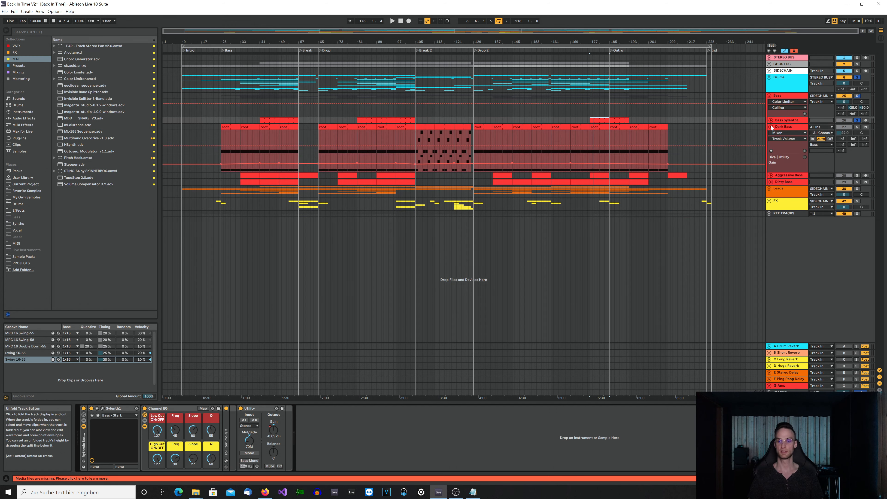
{"action": "left_click", "coordinate": [486, 126]}
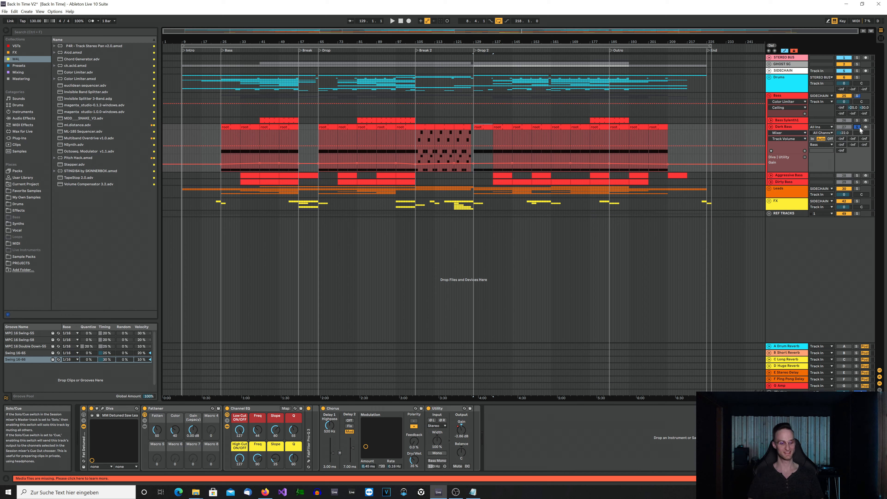
Hide the return tracks and start playback of the soloed Dark Bass track from bar 129
{"action": "left_click", "coordinate": [788, 127]}
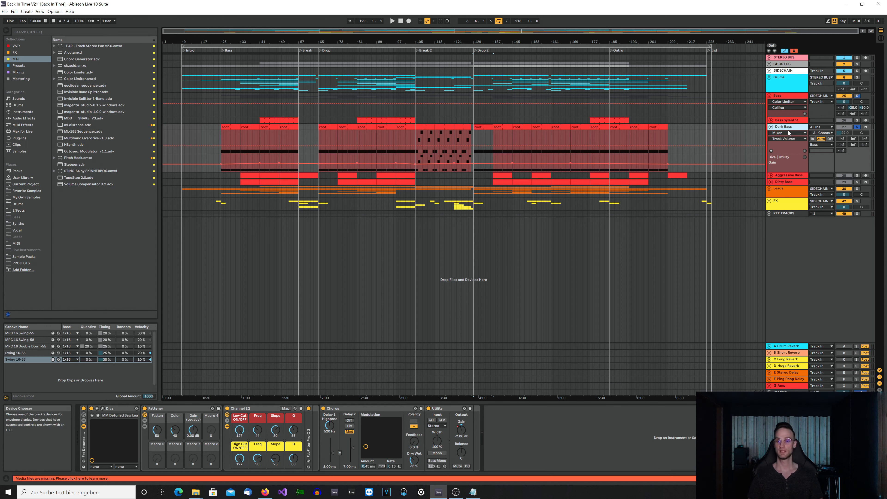
{"action": "left_click", "coordinate": [844, 386]}
{"action": "left_click", "coordinate": [844, 380]}
{"action": "left_click", "coordinate": [843, 366]}
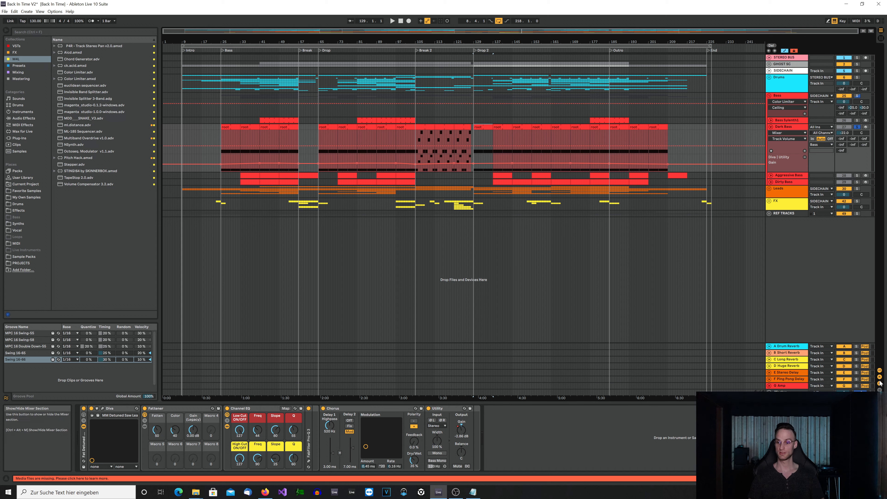
{"action": "key", "text": "ctrl+alt+r"}
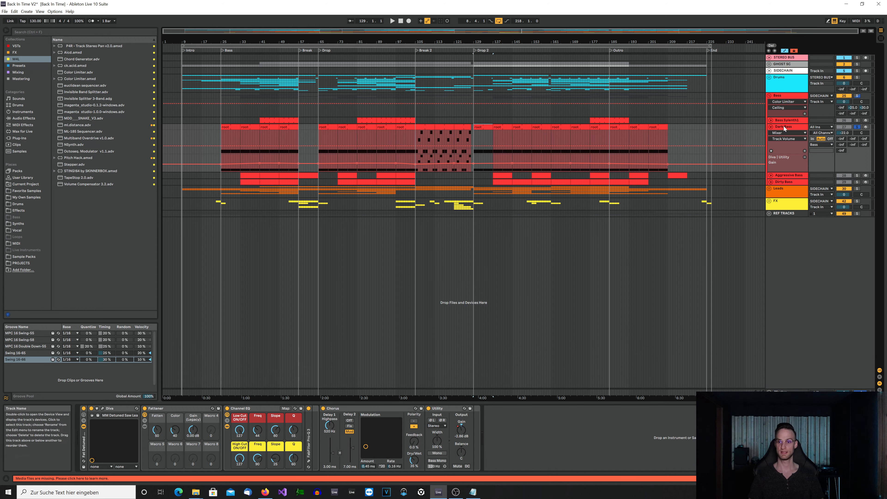
{"action": "key", "text": "space"}
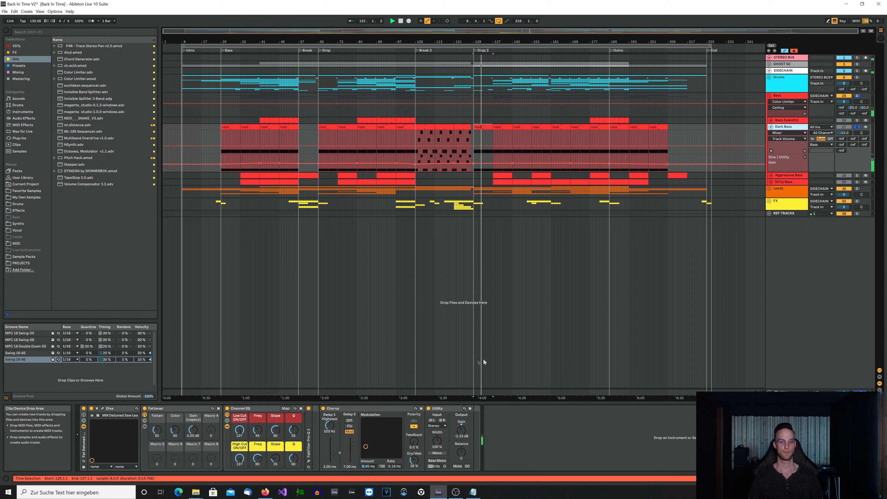
Select the Dark Bass clip at bar 145 and compare the sound with Fattener and Channel EQ each bypassed and re-enabled during playback
{"action": "left_click", "coordinate": [522, 126]}
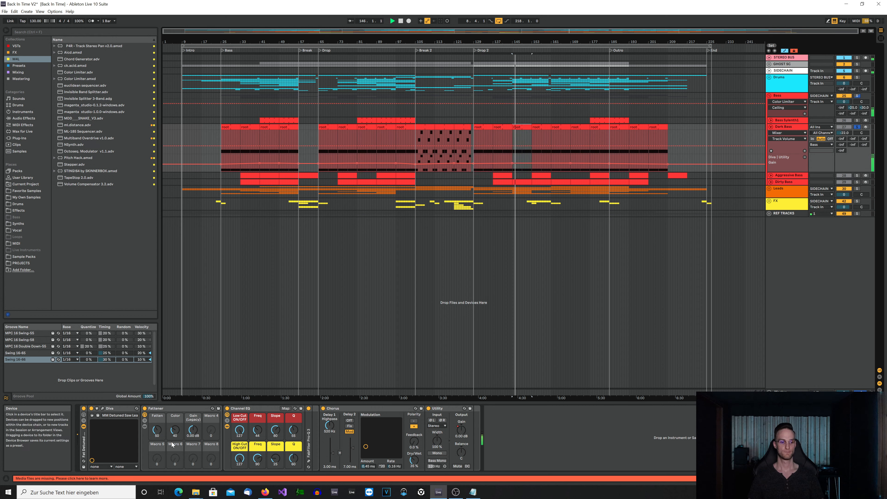
{"action": "left_click", "coordinate": [144, 409]}
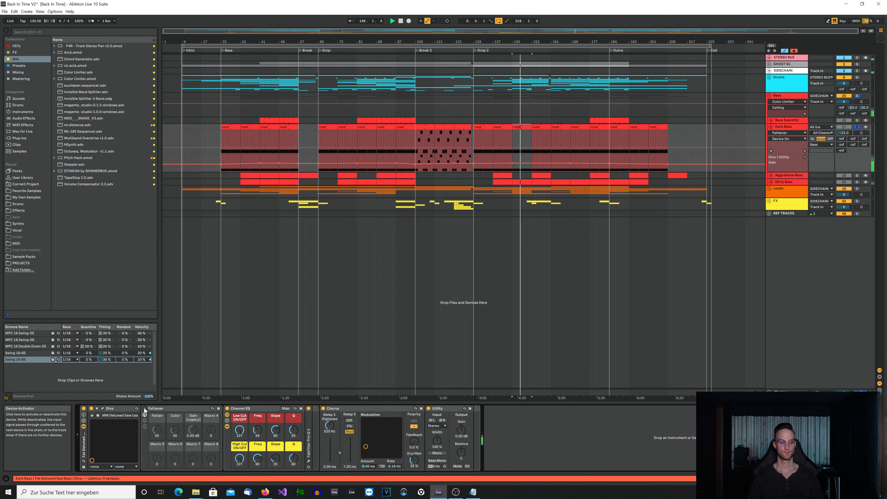
{"action": "left_click", "coordinate": [144, 408]}
{"action": "left_click", "coordinate": [227, 408]}
{"action": "left_click", "coordinate": [227, 409]}
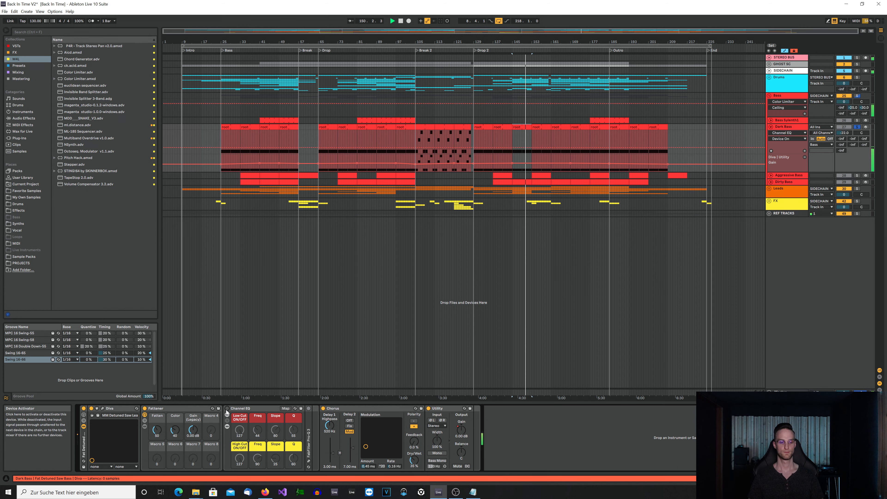
{"action": "left_click", "coordinate": [226, 409]}
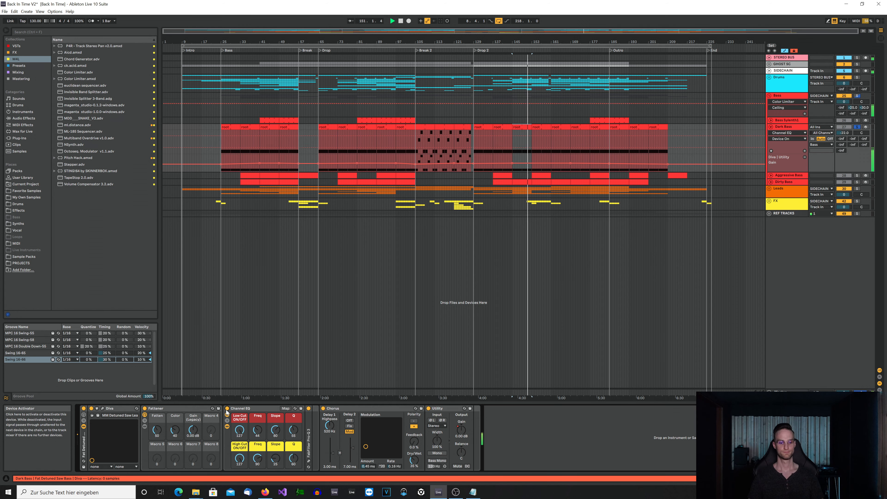
Examine the FabFilter Pro-Q 3 curve on Dark Bass, close its window, and compare the sound with Chorus bypassed and re-enabled
{"action": "left_click", "coordinate": [309, 463]}
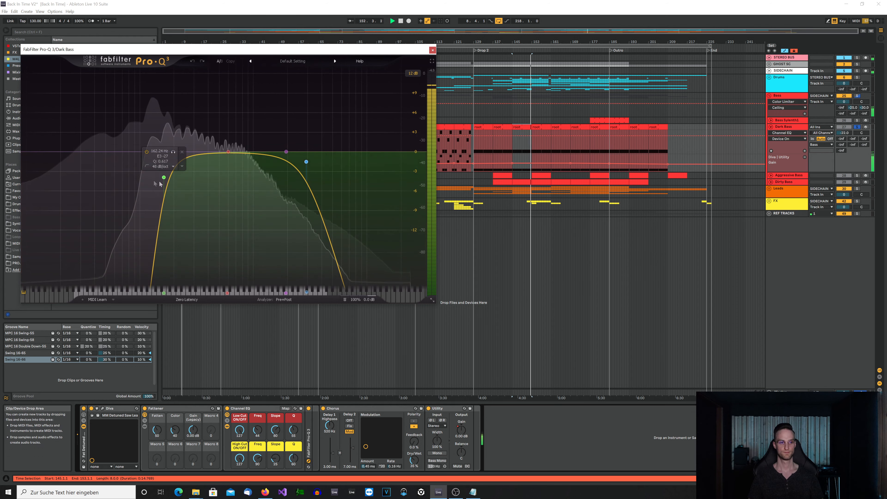
{"action": "left_click", "coordinate": [432, 49]}
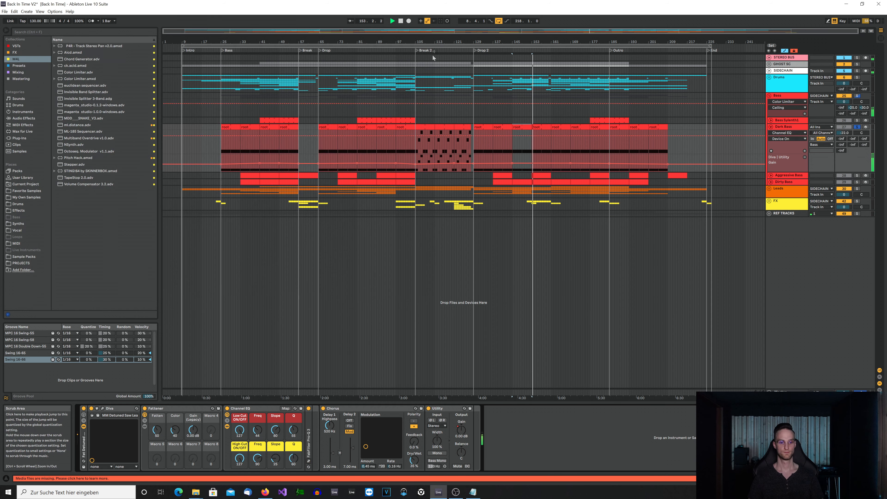
{"action": "left_click", "coordinate": [323, 408]}
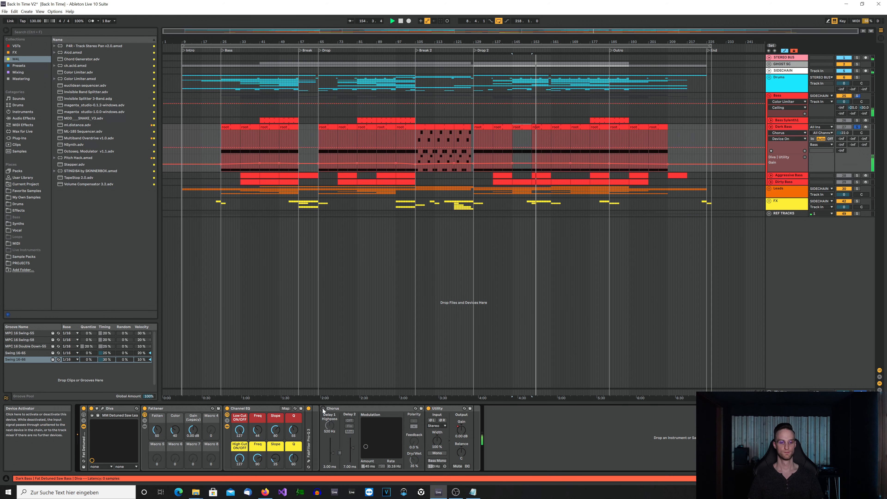
{"action": "left_click", "coordinate": [323, 408]}
{"action": "left_click", "coordinate": [323, 408]}
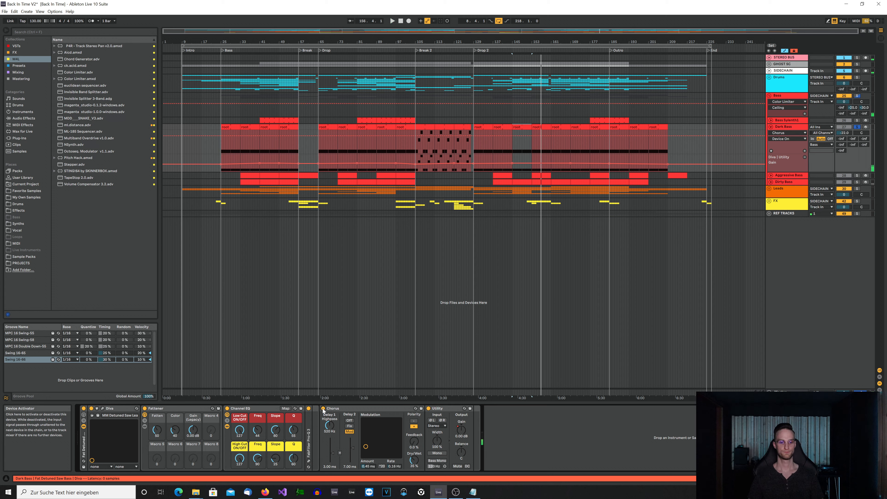
{"action": "left_click", "coordinate": [158, 409]}
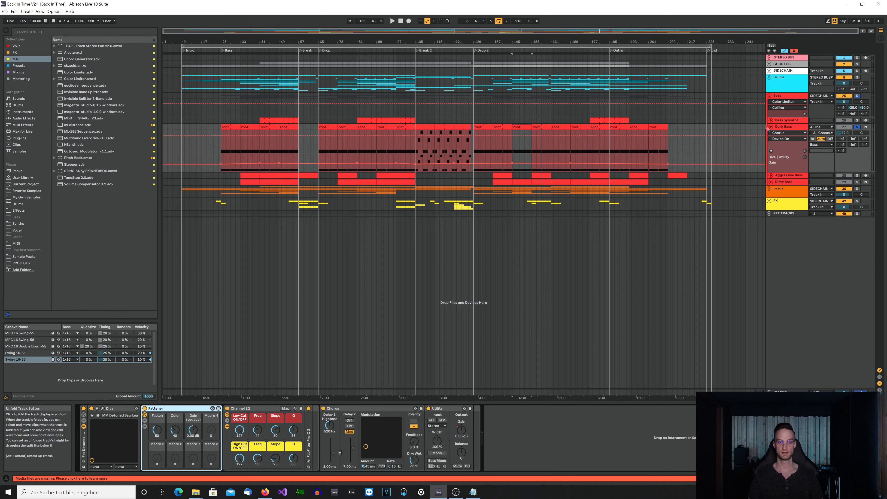
Examine the notes of the Dark Bass clip at bar 113 in Break 2 while playing it
{"action": "left_click", "coordinate": [448, 128]}
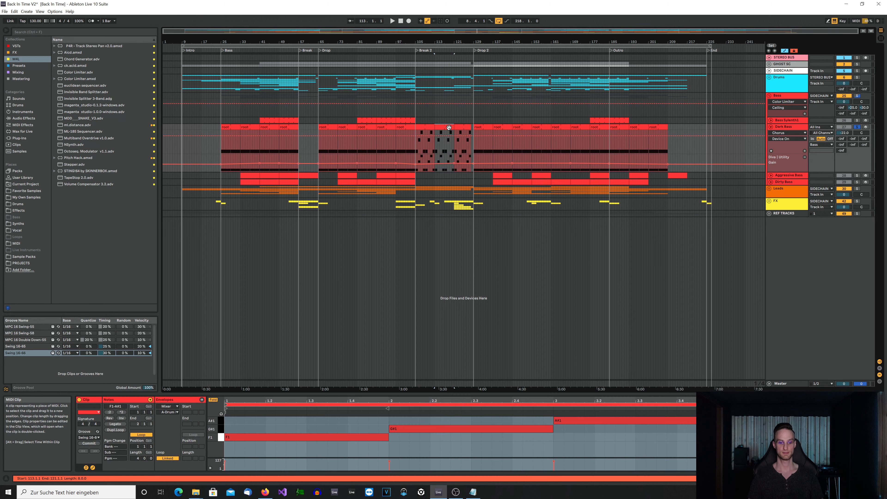
{"action": "key", "text": "space"}
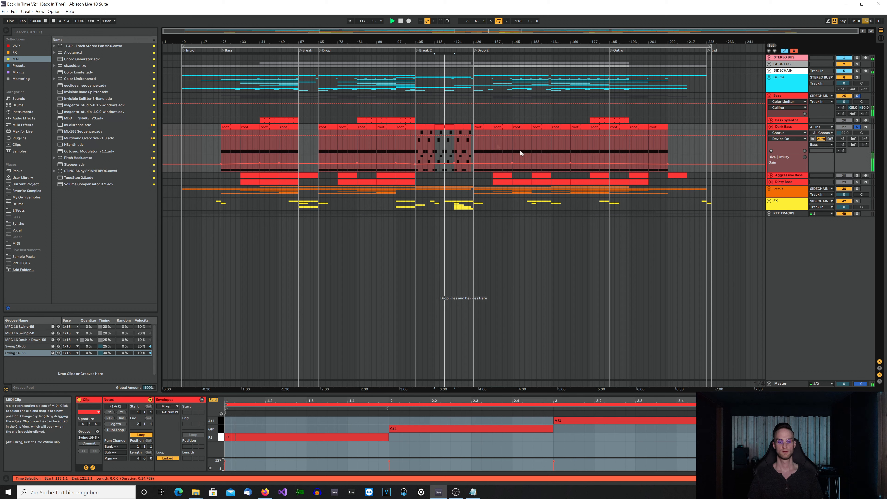
Collapse Dark Bass, expand and solo the Aggressive Bass track, and play it from bar 144 in the second drop
{"action": "left_click", "coordinate": [770, 126]}
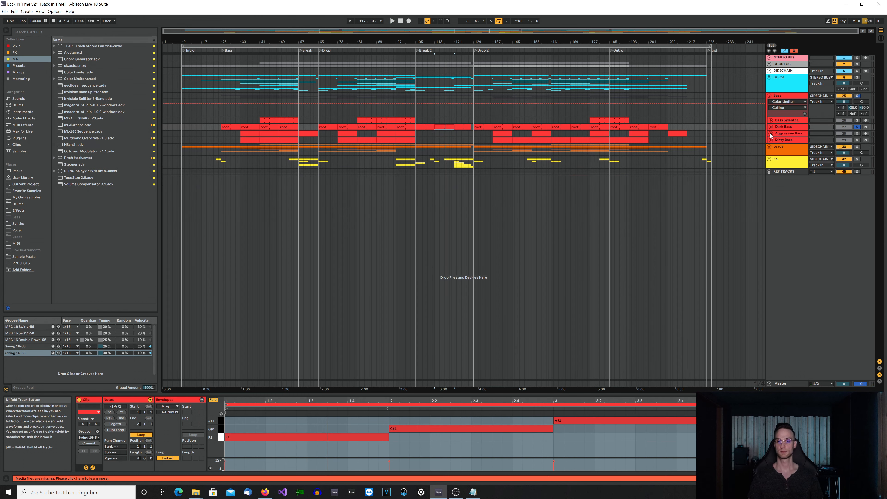
{"action": "left_click", "coordinate": [770, 133]}
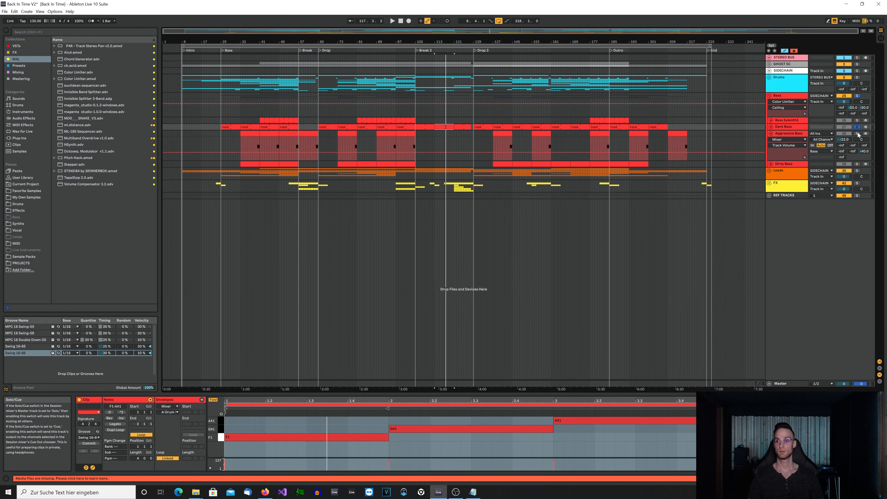
{"action": "left_click", "coordinate": [509, 146]}
{"action": "key", "text": "space"}
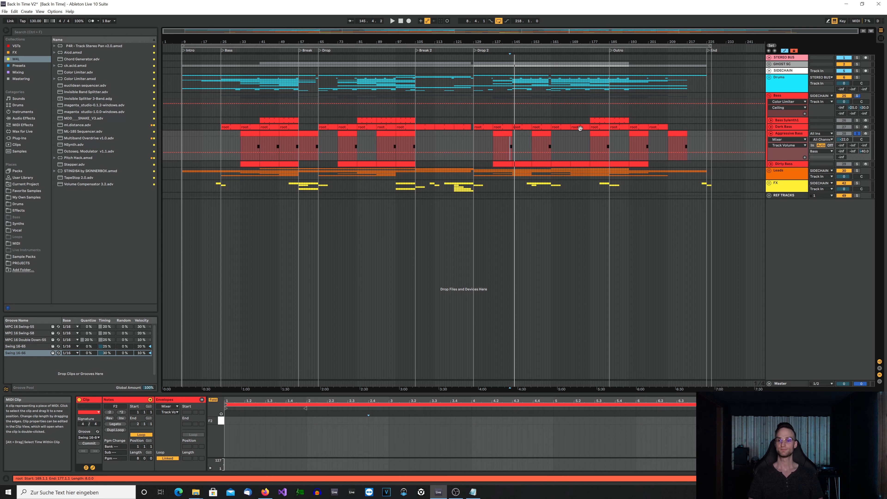
Compare Aggressive Bass with its Pedal effect bypassed and active during playback, and inspect its FabFilter Pro-Q 3 curve
{"action": "left_click", "coordinate": [782, 135]}
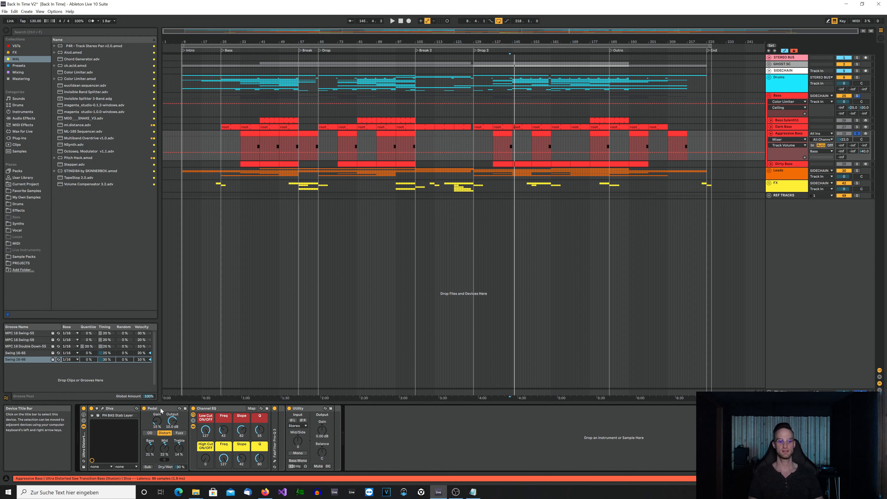
{"action": "left_click", "coordinate": [144, 409]}
{"action": "key", "text": "space"}
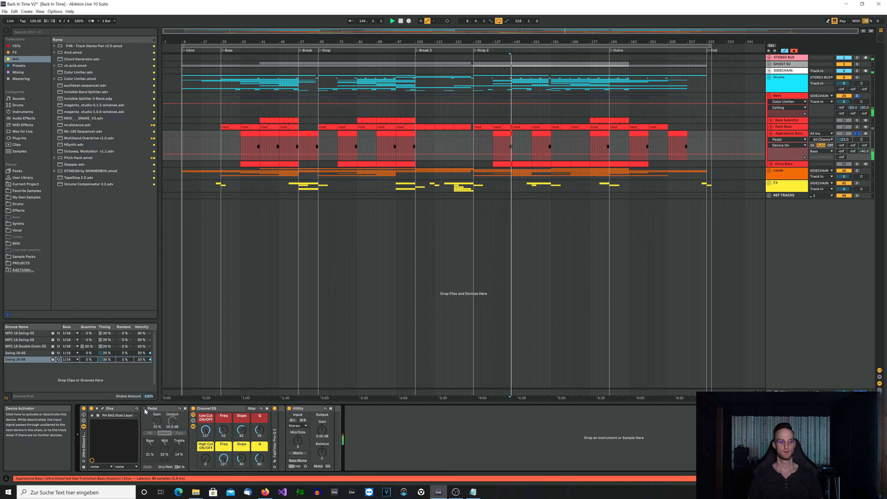
{"action": "left_click", "coordinate": [144, 408]}
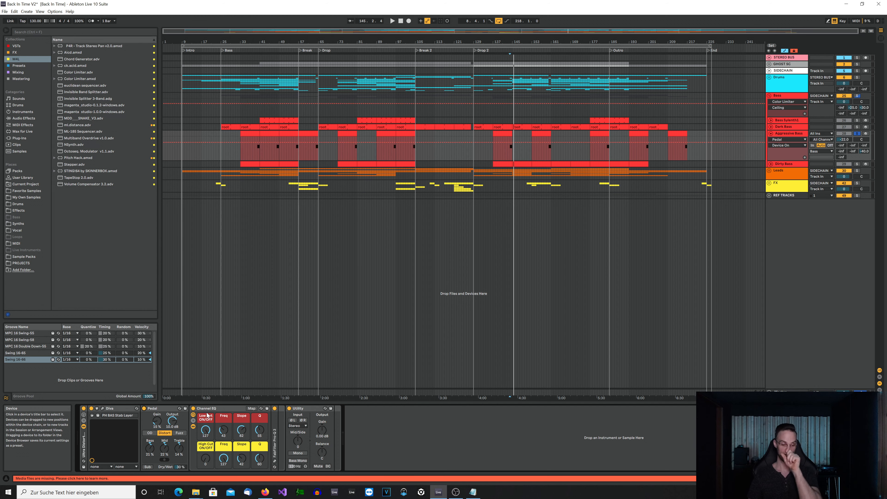
{"action": "left_click", "coordinate": [274, 461]}
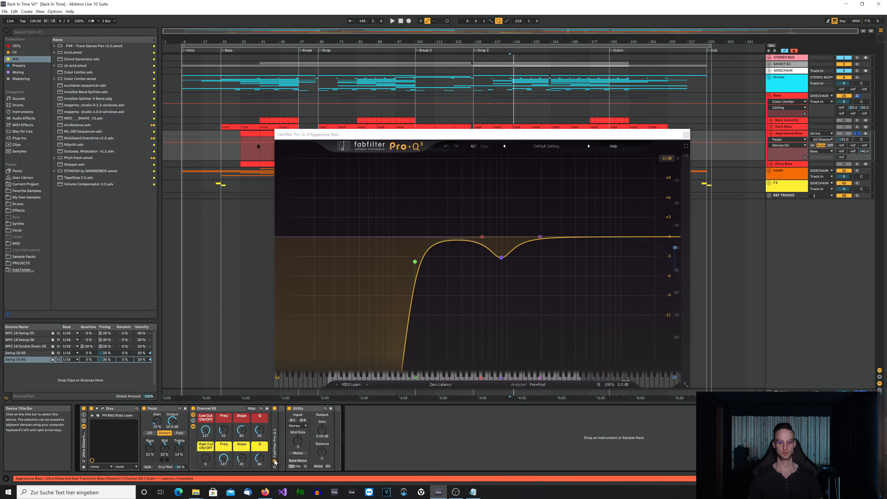
{"action": "left_click", "coordinate": [686, 135]}
Collapse Aggressive Bass, expand and solo the Dirty Bass track, and play it from bar 164
{"action": "left_click", "coordinate": [771, 134]}
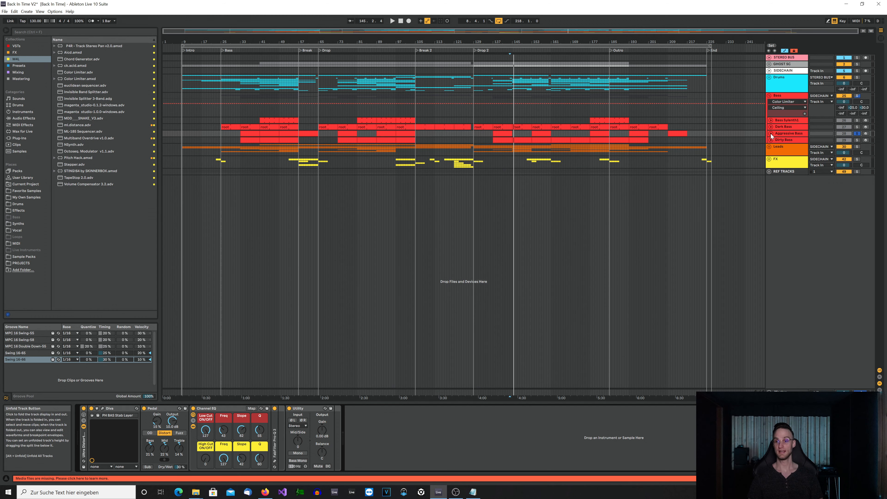
{"action": "left_click", "coordinate": [771, 140]}
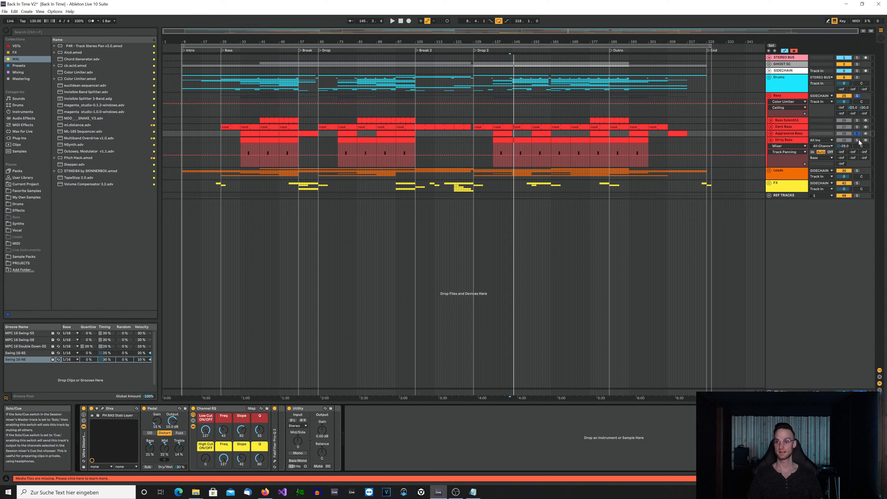
{"action": "left_click", "coordinate": [558, 150]}
{"action": "key", "text": "space"}
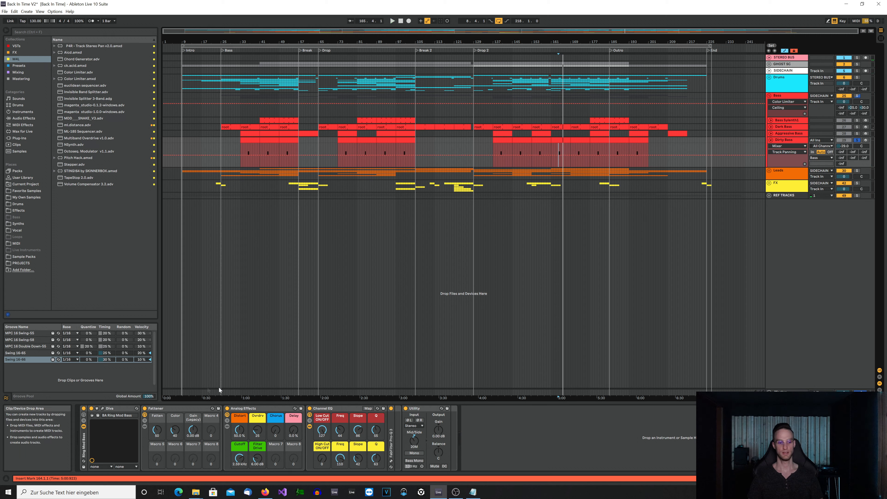
Listen to Dirty Bass with the Fattener rack bypassed and compare it with the rack active
{"action": "left_click", "coordinate": [145, 408]}
{"action": "key", "text": "space"}
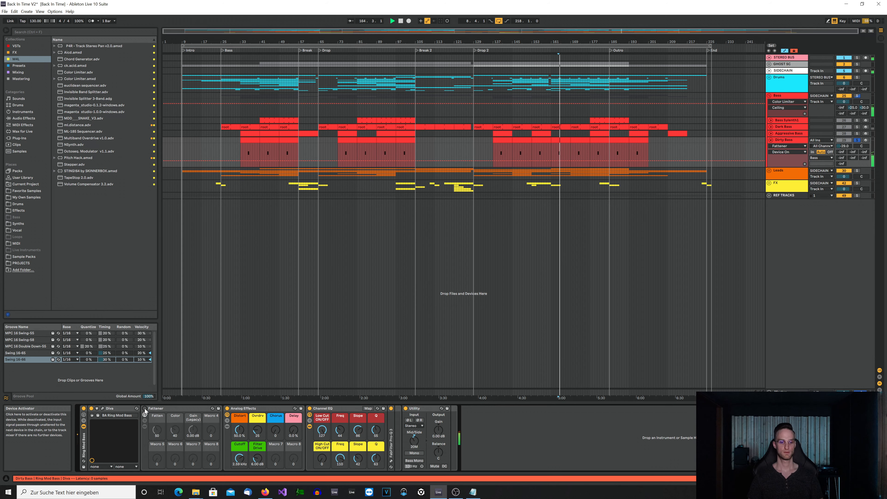
{"action": "key", "text": "space"}
{"action": "key", "text": "space"}
Audition Dirty Bass with the Analog Effects rack bypassed and active to compare the sound
{"action": "left_click", "coordinate": [227, 408]}
{"action": "key", "text": "space"}
{"action": "key", "text": "space"}
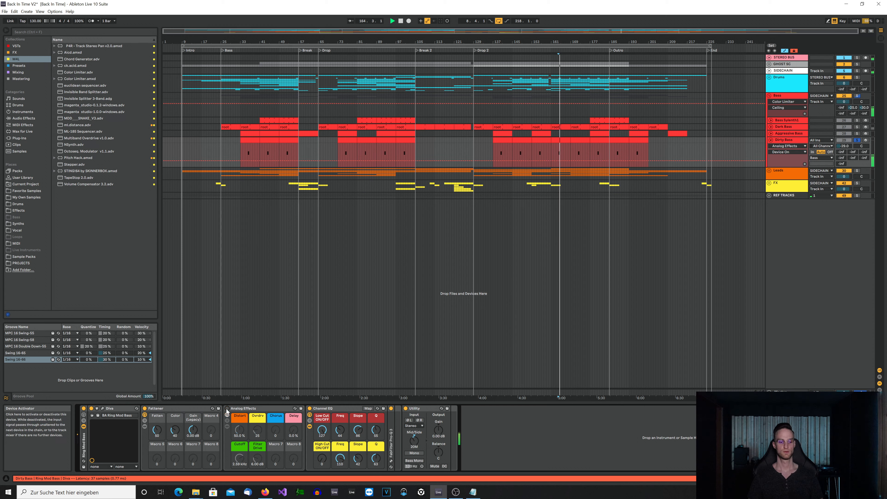
{"action": "key", "text": "space"}
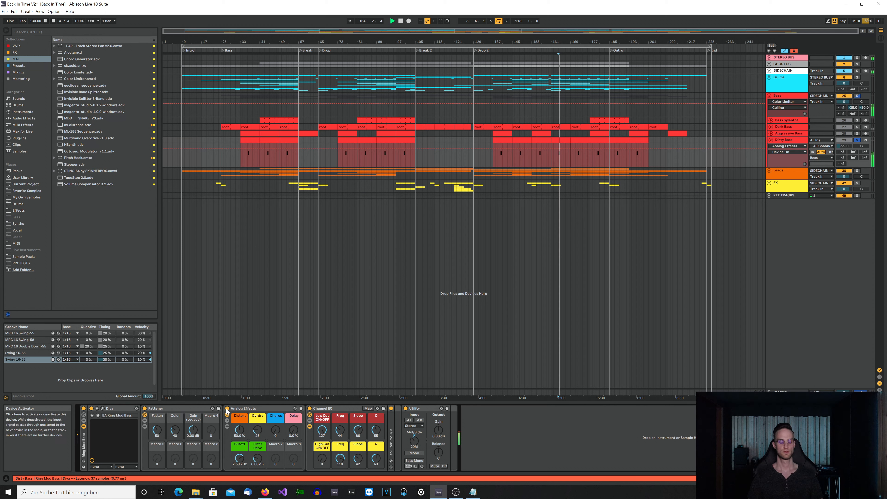
{"action": "key", "text": "space"}
{"action": "left_click", "coordinate": [246, 409]}
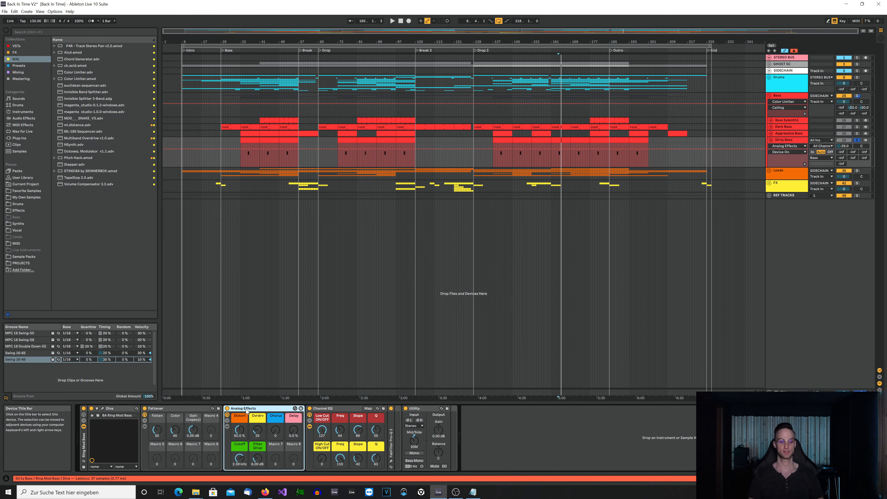
Inspect the FabFilter Pro-Q 3 curve on Dirty Bass and compare playback with the Channel EQ rack bypassed and active
{"action": "left_click", "coordinate": [391, 461]}
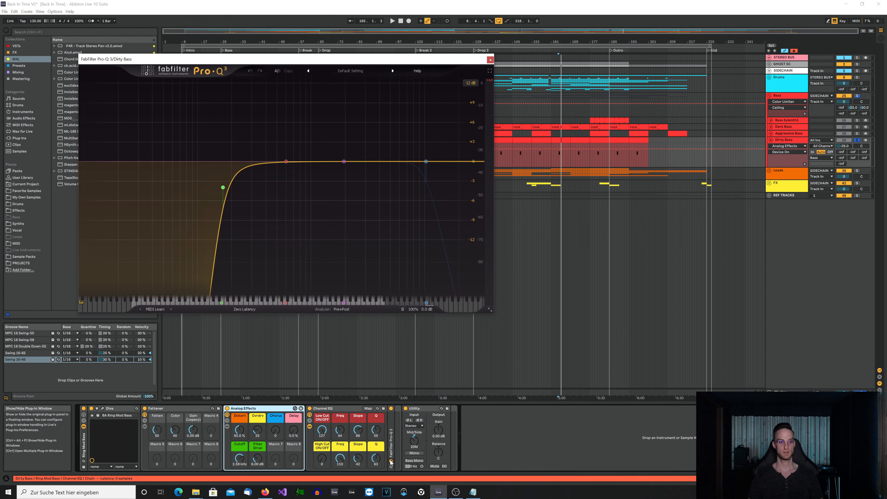
{"action": "left_click", "coordinate": [391, 462]}
{"action": "left_click", "coordinate": [309, 409]}
{"action": "key", "text": "space"}
{"action": "left_click", "coordinate": [309, 408]}
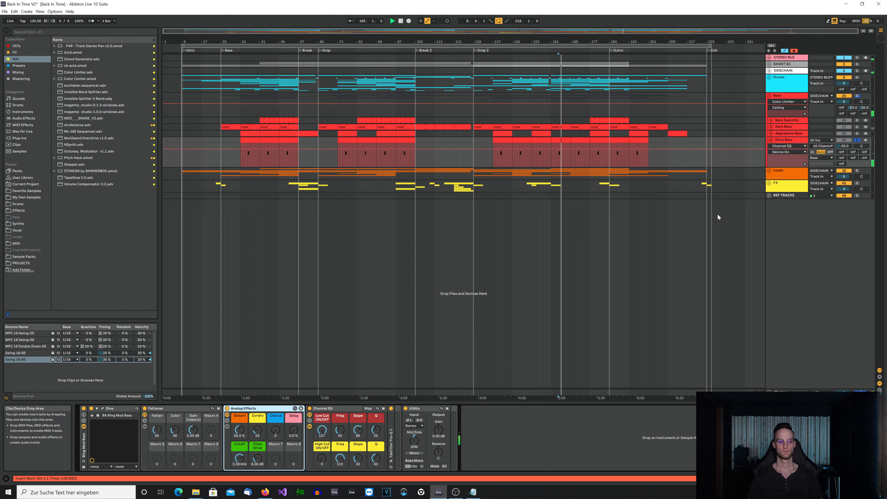
Review the Diva synth settings behind Dirty Bass, and collapse the Dirty Bass track and the Bass group
{"action": "left_click", "coordinate": [103, 408]}
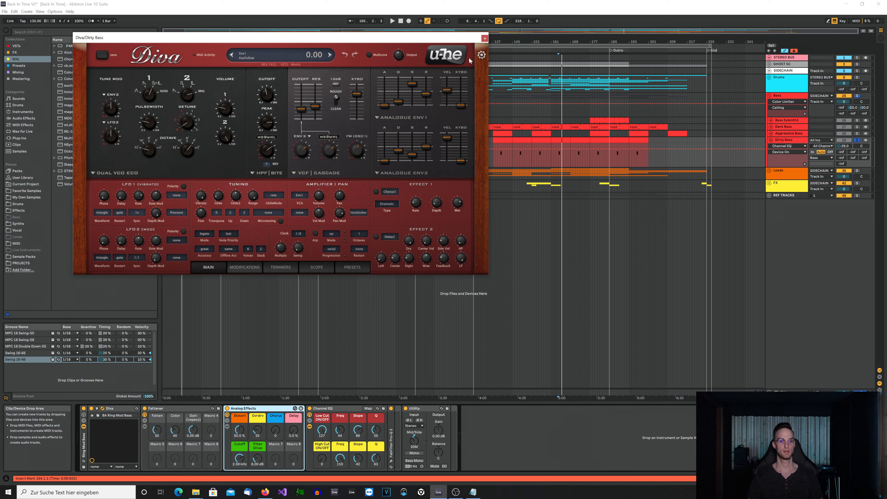
{"action": "left_click", "coordinate": [485, 39]}
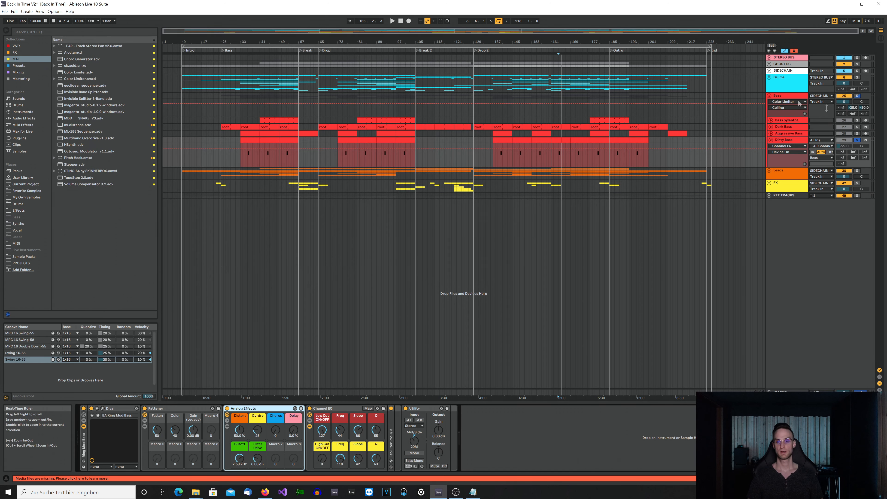
{"action": "left_click", "coordinate": [770, 140]}
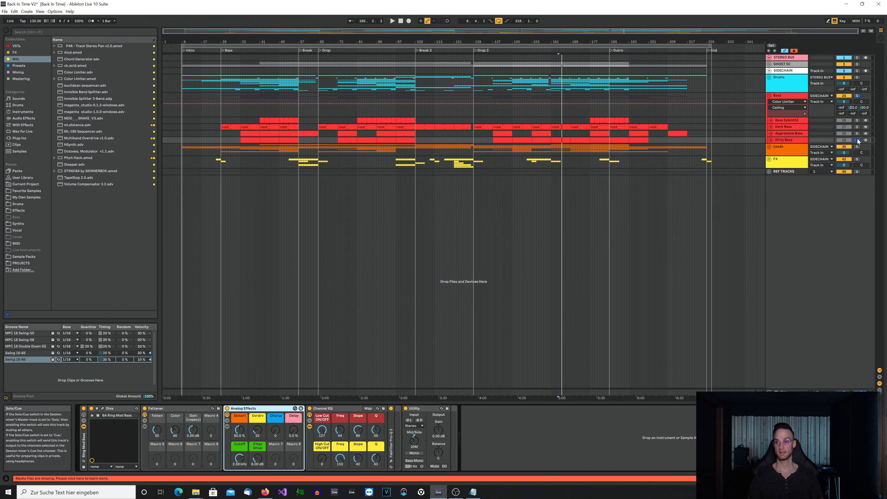
{"action": "left_click", "coordinate": [769, 96]}
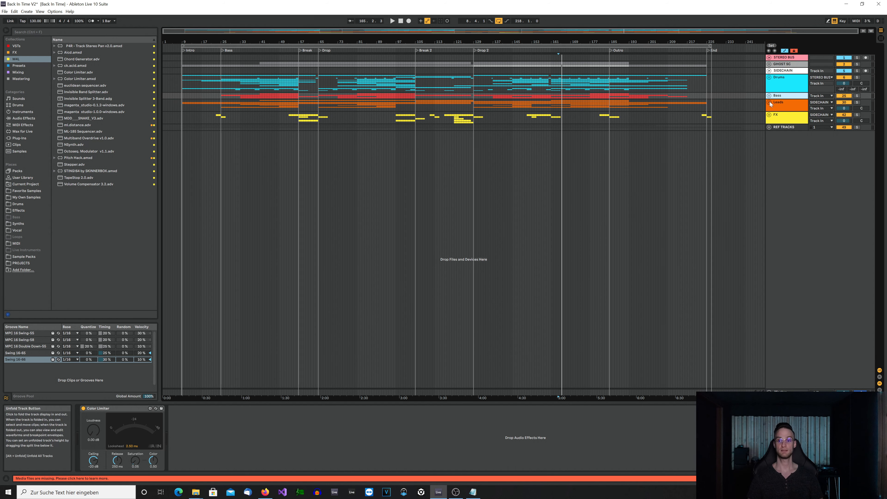
Expand the Leads and Rave Stabs groups and show the RaveGenerator instrument on the Landlord Stab track
{"action": "left_click", "coordinate": [770, 102]}
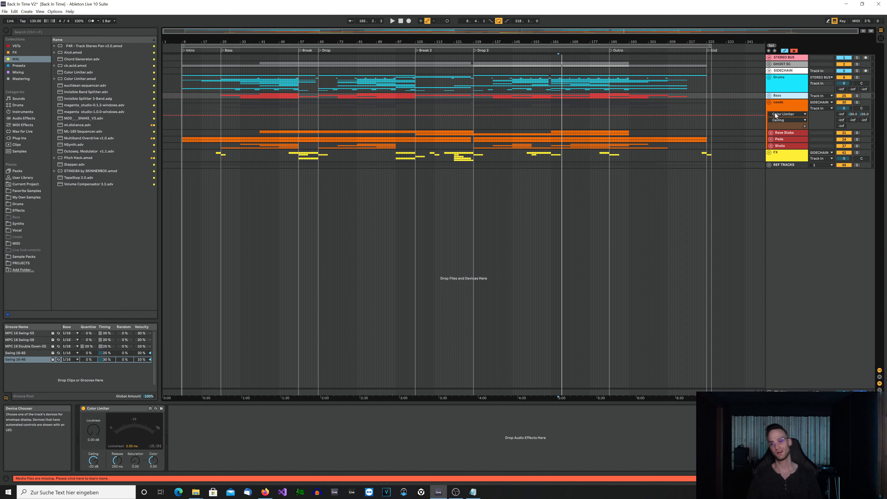
{"action": "left_click", "coordinate": [770, 133]}
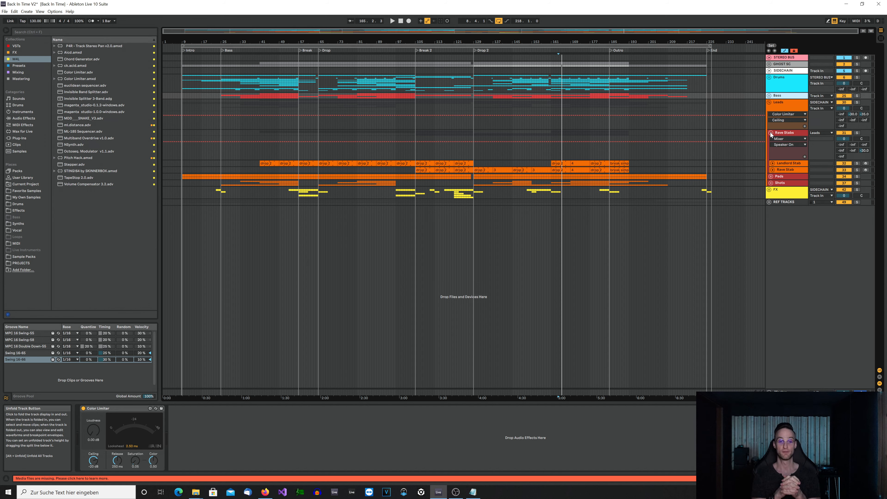
{"action": "left_click", "coordinate": [794, 163]}
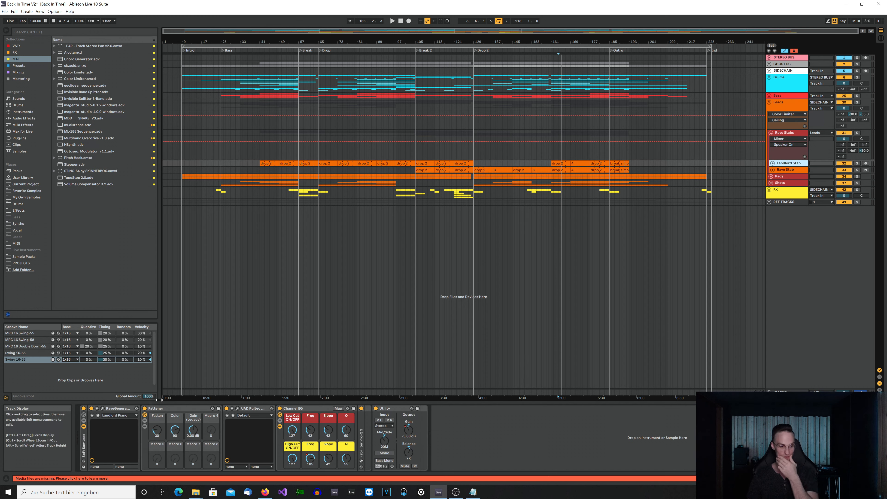
{"action": "left_click", "coordinate": [103, 408]}
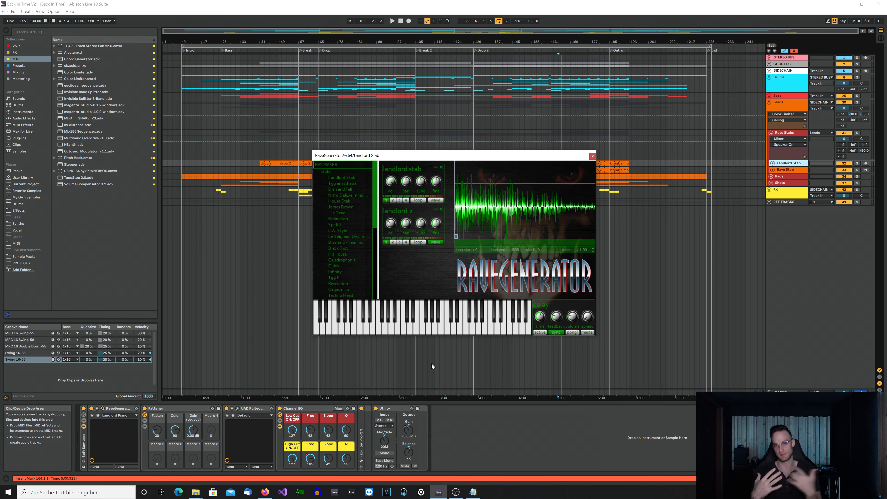
Solo Landlord Stab and play its clip at bar 81 with the RaveGenerator window moved clear, and close that window
{"action": "left_click_drag", "start_coordinate": [414, 156], "coordinate": [279, 220]}
{"action": "left_click", "coordinate": [365, 163]}
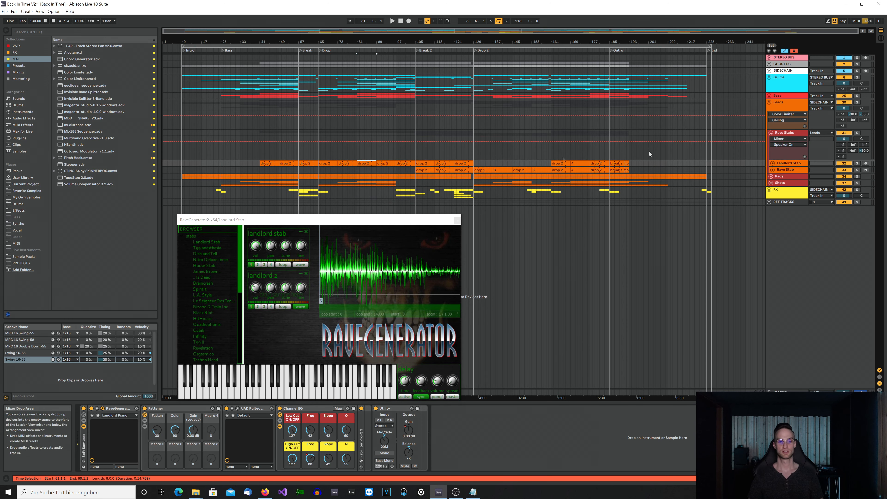
{"action": "left_click", "coordinate": [856, 163]}
{"action": "key", "text": "space"}
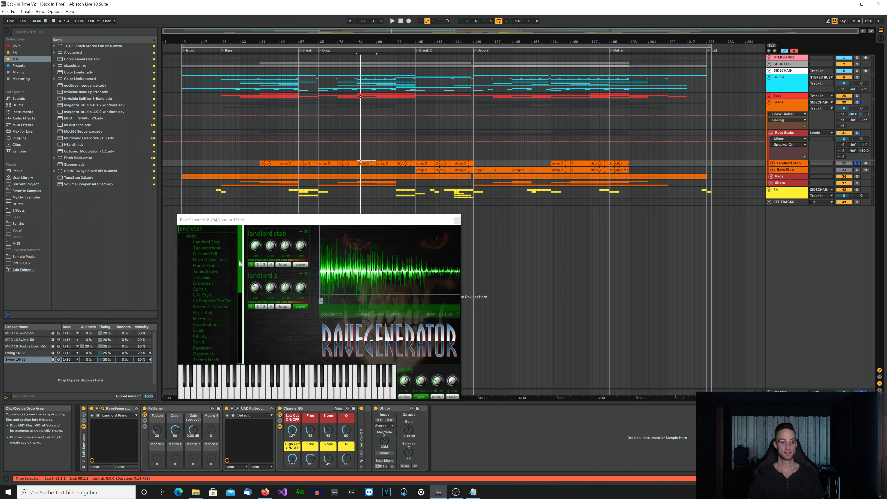
{"action": "left_click_drag", "start_coordinate": [244, 220], "coordinate": [238, 193]}
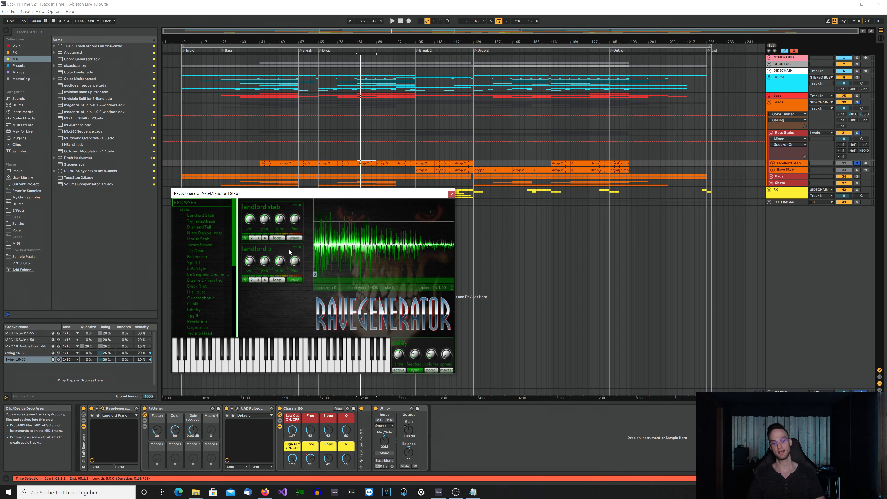
{"action": "left_click", "coordinate": [451, 194]}
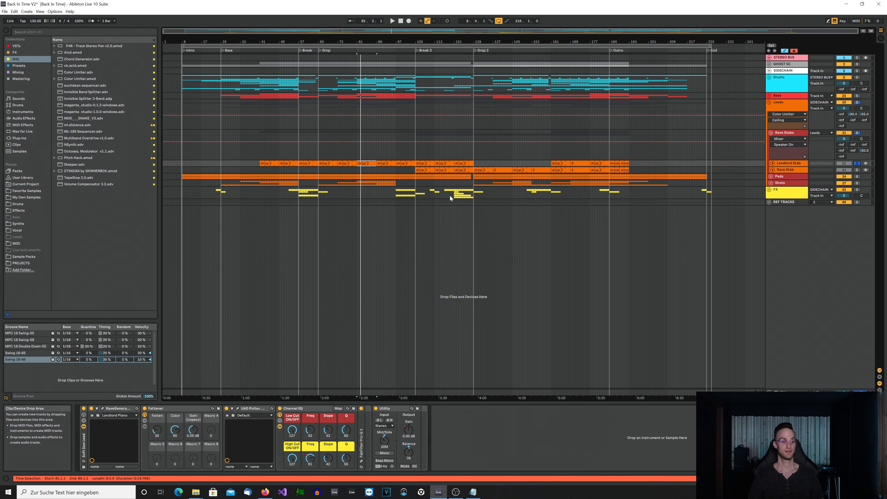
Play Landlord Stab and compare the sound with the Fattener rack and the UAD Pultec each bypassed and active
{"action": "left_click", "coordinate": [144, 409]}
{"action": "key", "text": "space"}
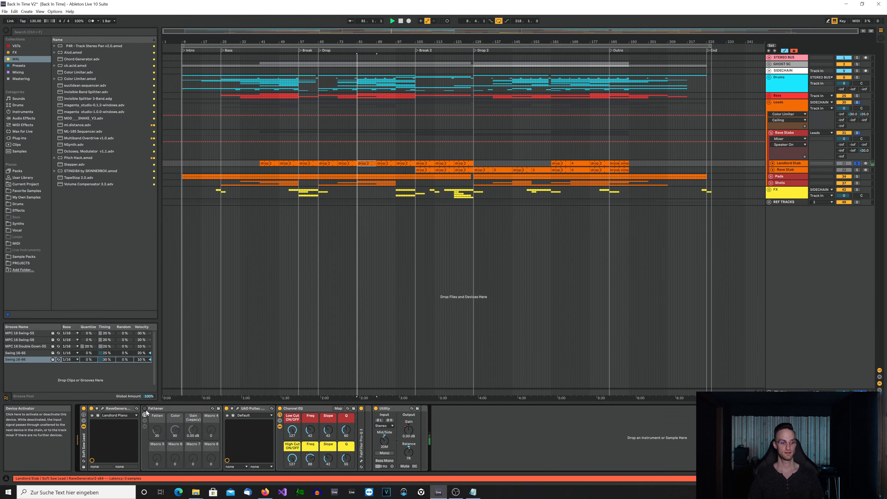
{"action": "left_click", "coordinate": [144, 408]}
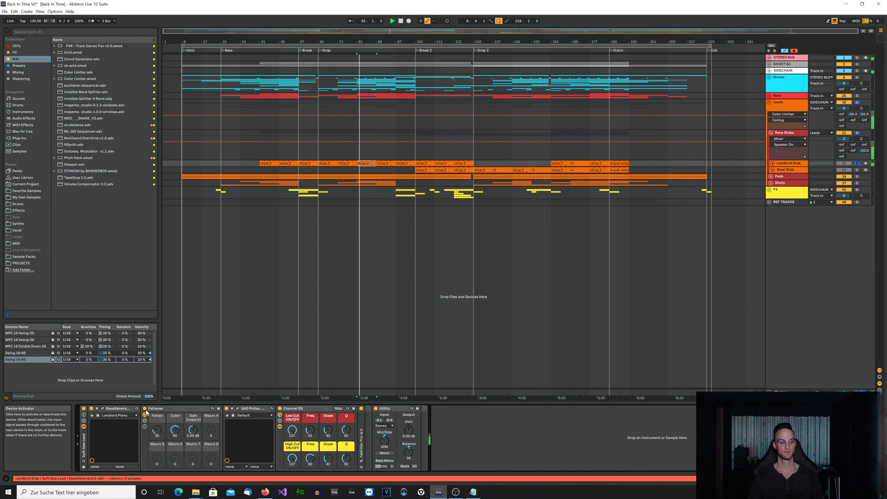
{"action": "left_click", "coordinate": [226, 409]}
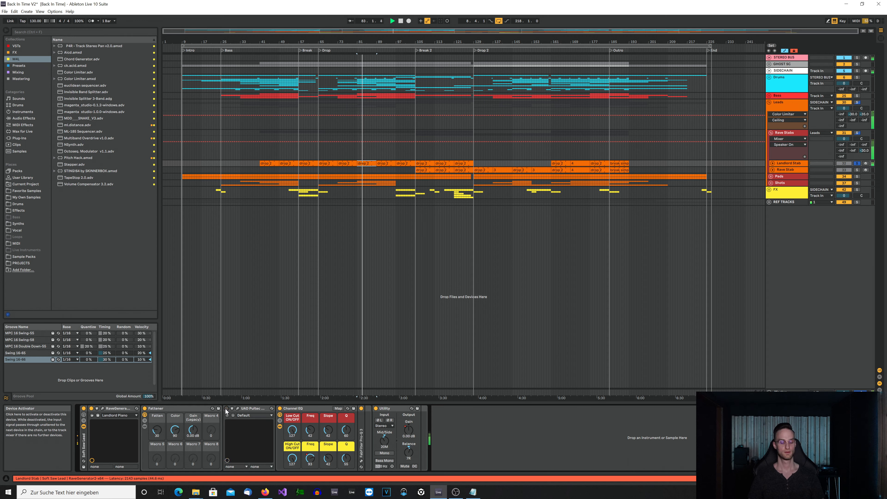
{"action": "left_click", "coordinate": [226, 408]}
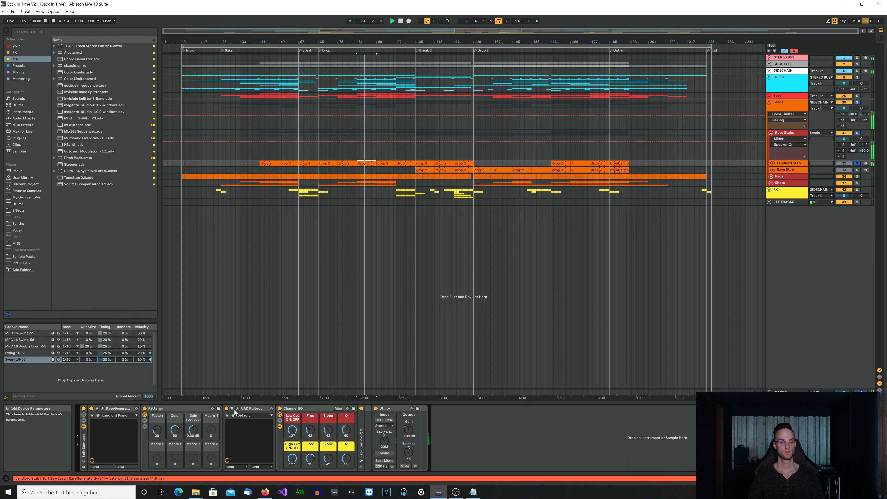
Show the FabFilter Pro-Q 3 curve on Landlord Stab and compare the Channel EQ rack bypassed and active during playback
{"action": "left_click", "coordinate": [361, 462]}
{"action": "left_click", "coordinate": [362, 464]}
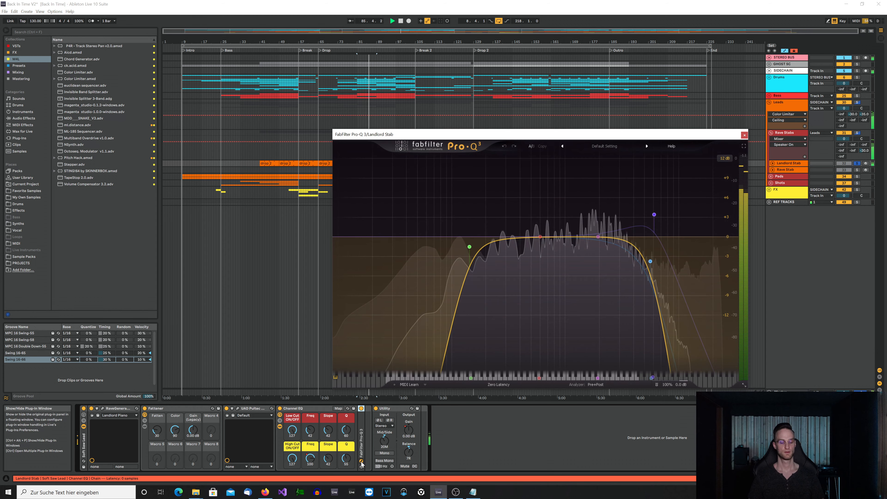
{"action": "left_click", "coordinate": [283, 411]}
{"action": "left_click", "coordinate": [280, 408]}
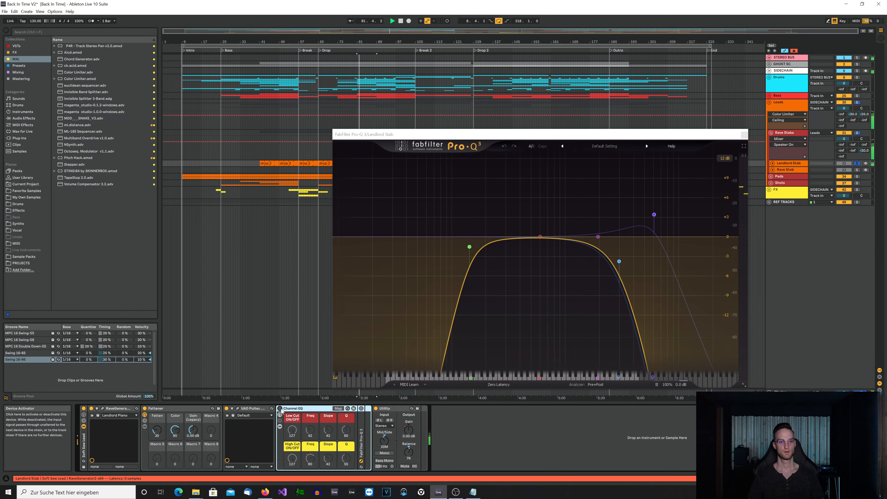
{"action": "left_click", "coordinate": [280, 408]}
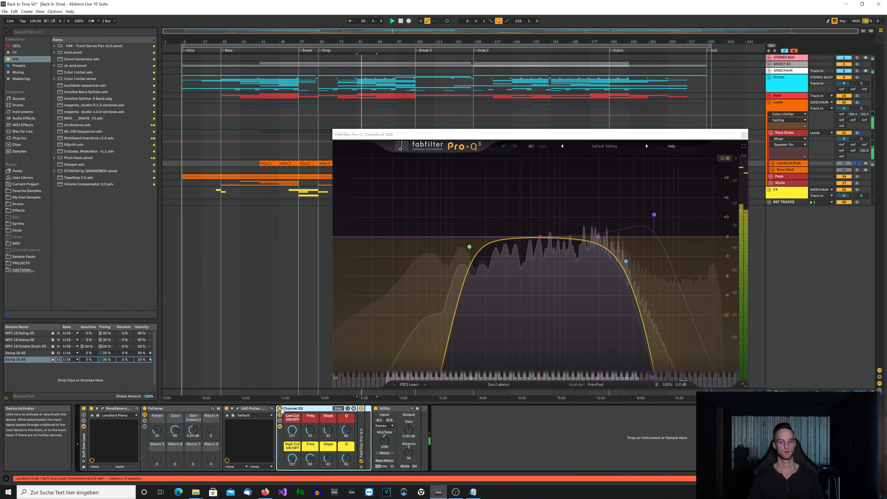
Close the Landlord Stab EQ window, unfold and solo the Rave Stab track, and play its clip at bar 129
{"action": "left_click", "coordinate": [744, 135]}
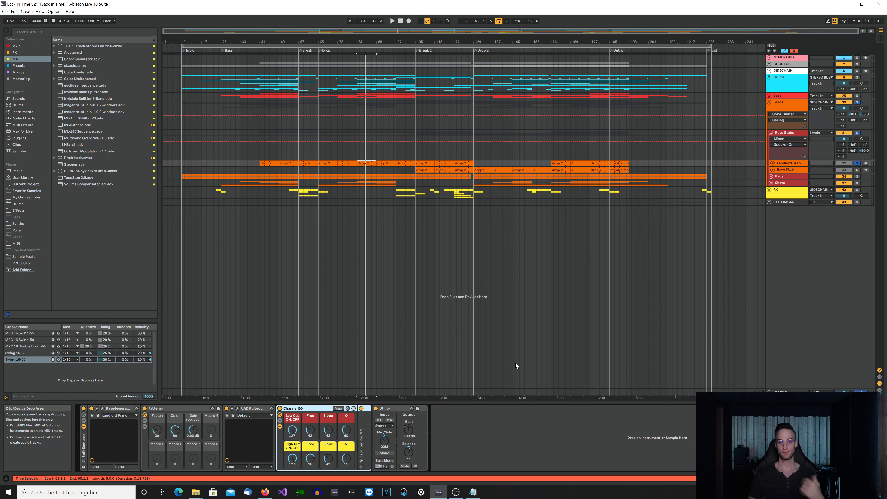
{"action": "left_click", "coordinate": [772, 170]}
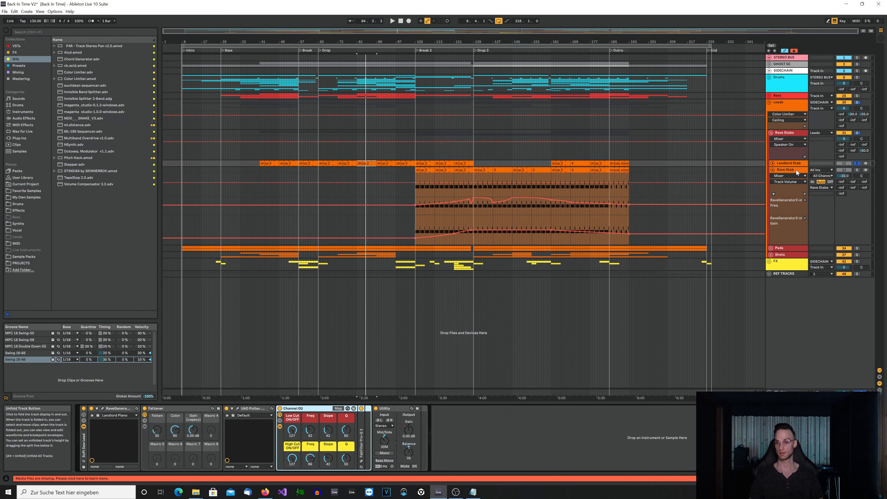
{"action": "left_click", "coordinate": [857, 171]}
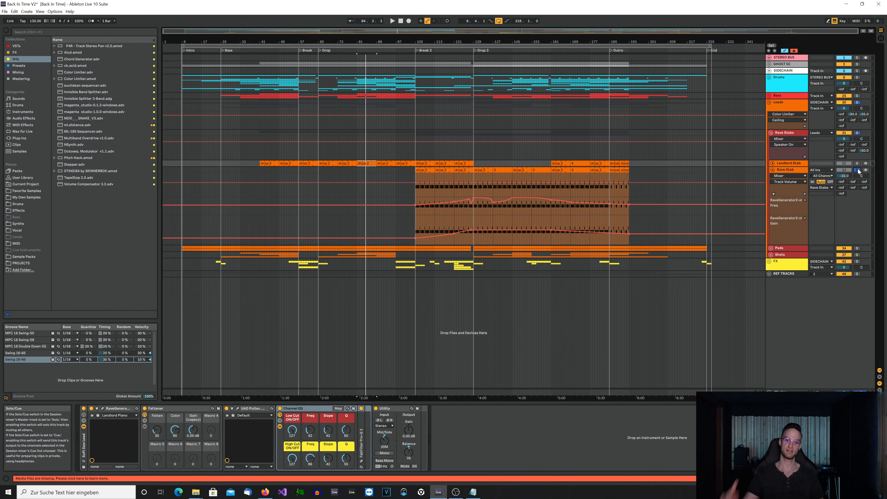
{"action": "left_click", "coordinate": [481, 169]}
{"action": "key", "text": "space"}
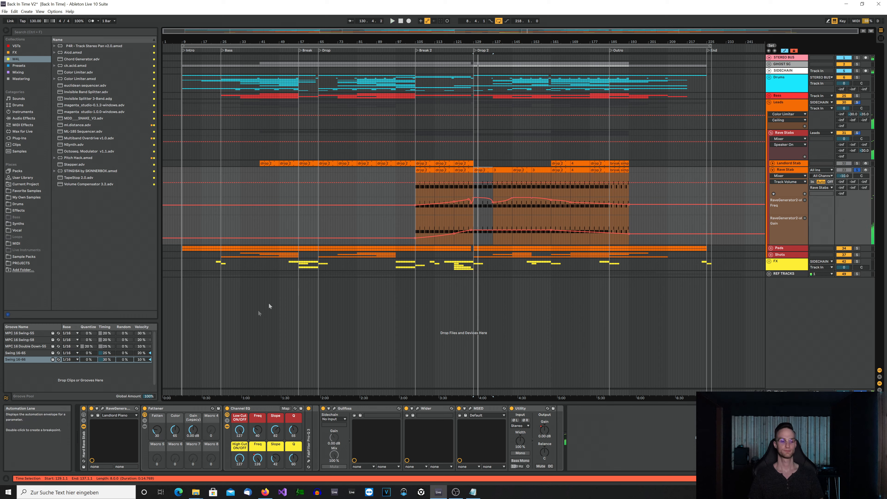
Show the RaveGenerator2 instrument and the FabFilter Pro-Q 3 curve on Rave Stab, closing each window after viewing
{"action": "left_click", "coordinate": [103, 409]}
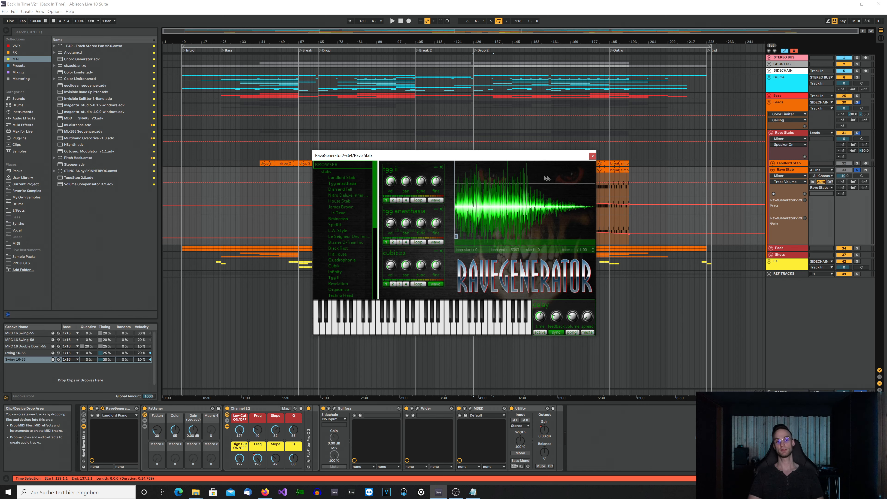
{"action": "left_click", "coordinate": [592, 156]}
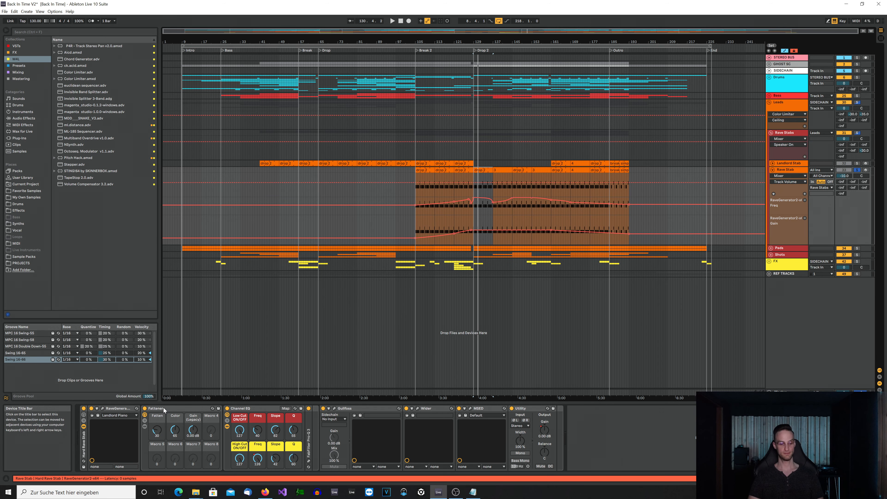
{"action": "left_click", "coordinate": [309, 462]}
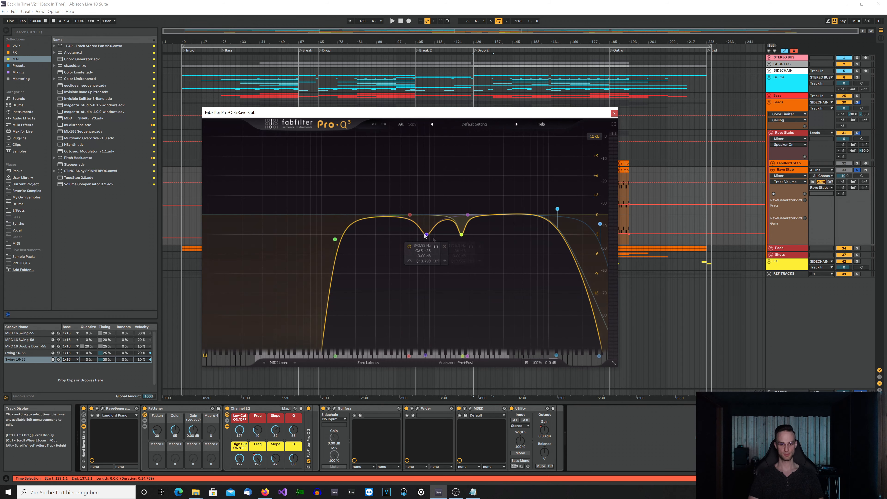
{"action": "mouse_move", "coordinate": [452, 243]}
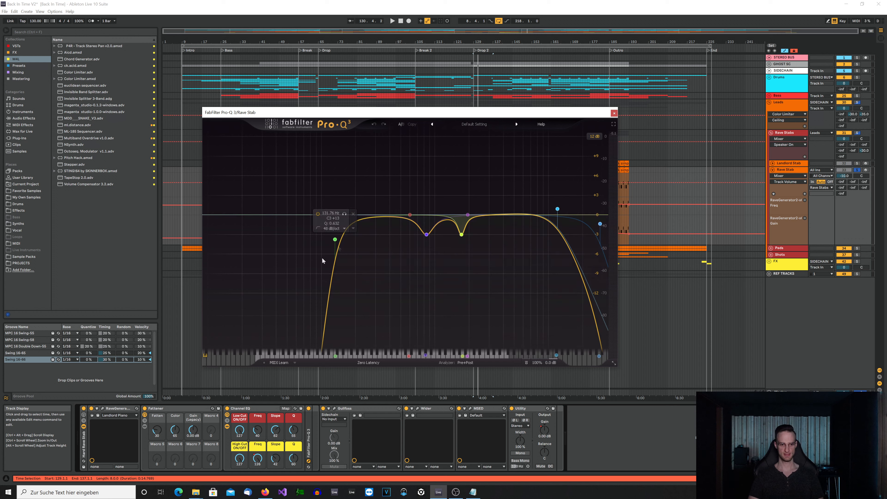
{"action": "left_click", "coordinate": [614, 113]}
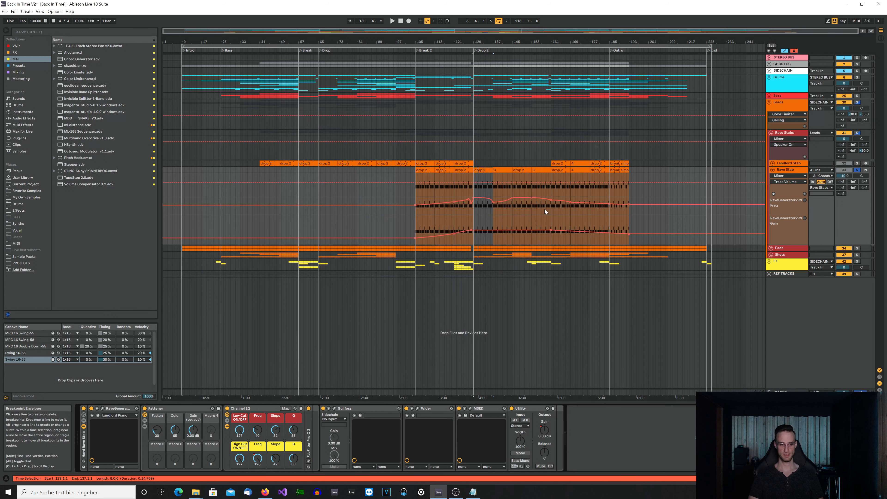
Show Gullfoss working on Rave Stab during playback, recheck the Pro-Q 3 curve, and close both plug-in windows
{"action": "left_click", "coordinate": [335, 409]}
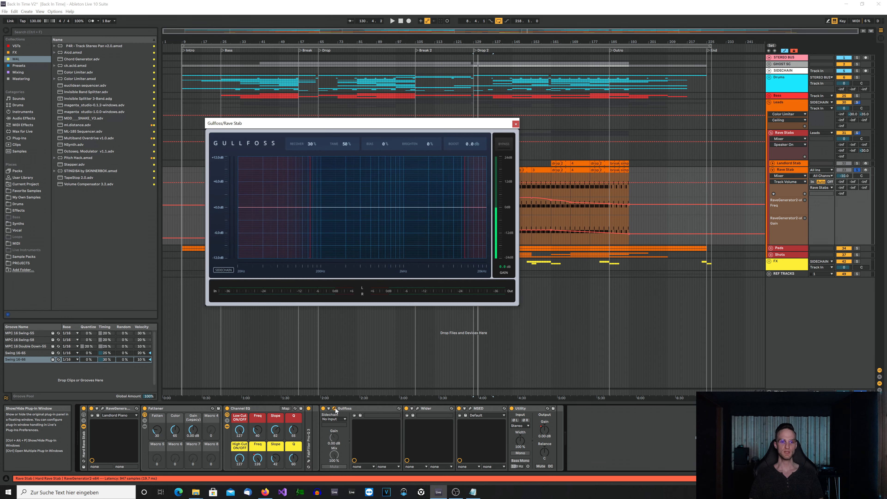
{"action": "key", "text": "space"}
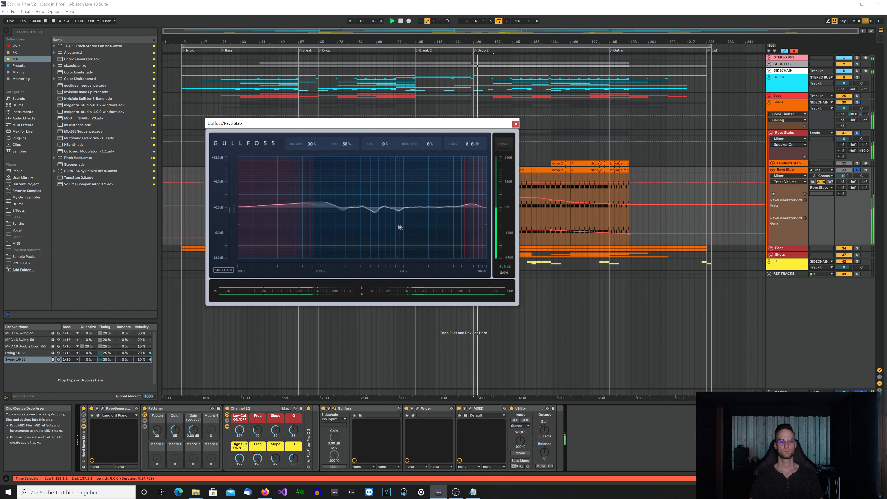
{"action": "key", "text": "space"}
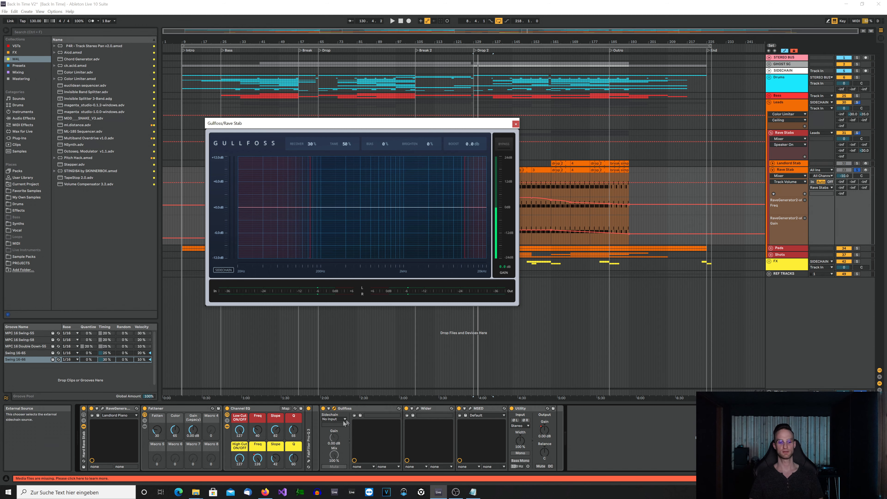
{"action": "left_click", "coordinate": [309, 461]}
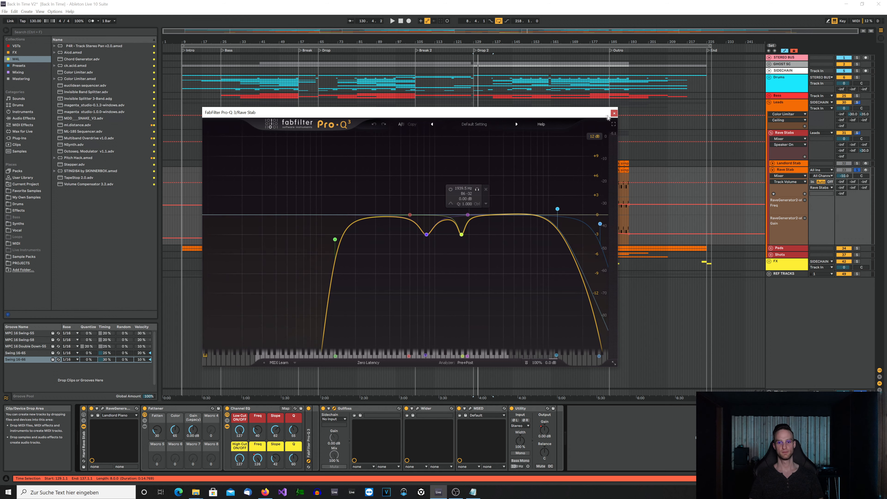
{"action": "left_click", "coordinate": [614, 113]}
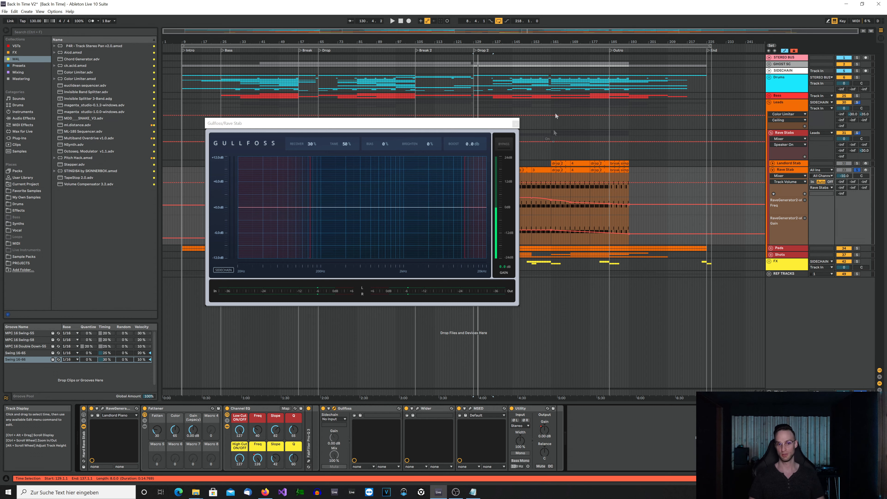
{"action": "left_click", "coordinate": [515, 123]}
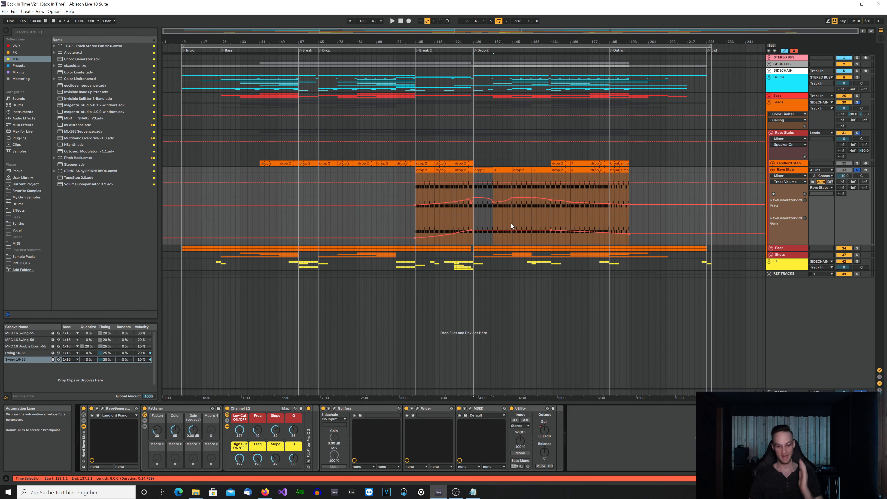
Show the Wider plug-in on Rave Stab and compare the sound with it bypassed and active during playback
{"action": "left_click", "coordinate": [417, 408]}
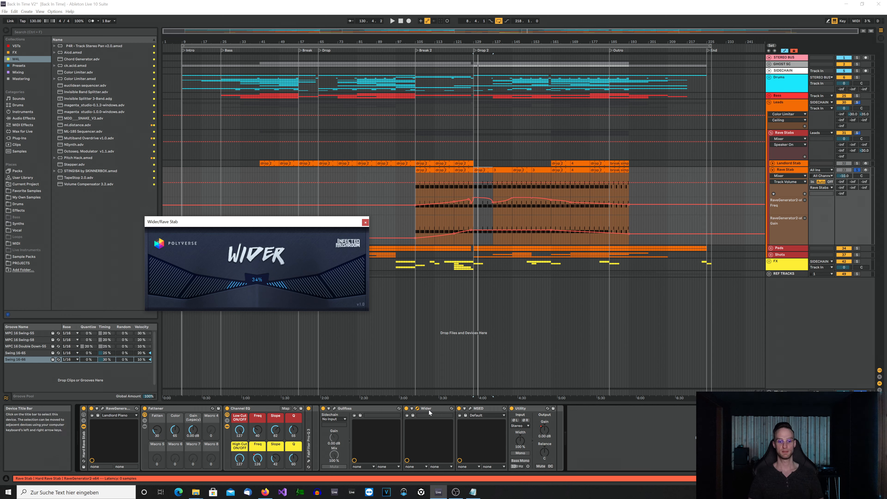
{"action": "left_click", "coordinate": [408, 412]}
{"action": "key", "text": "space"}
{"action": "left_click", "coordinate": [406, 409]}
{"action": "left_click", "coordinate": [406, 409]}
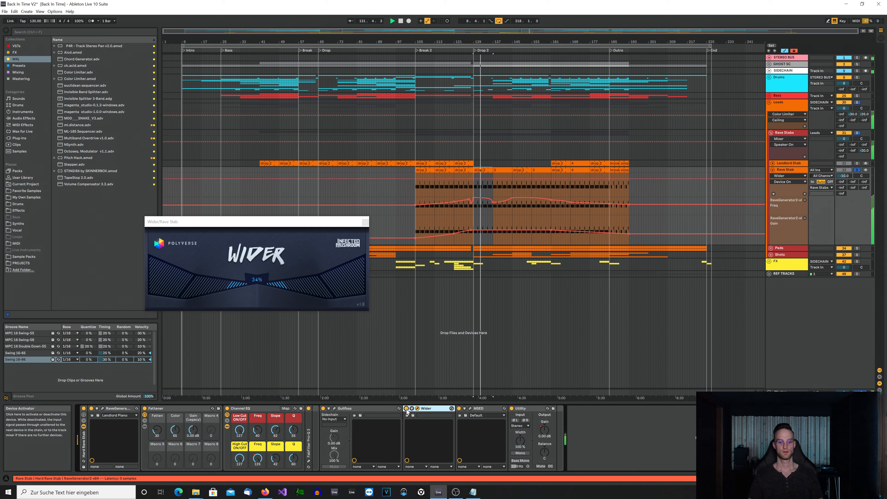
{"action": "left_click", "coordinate": [417, 408]}
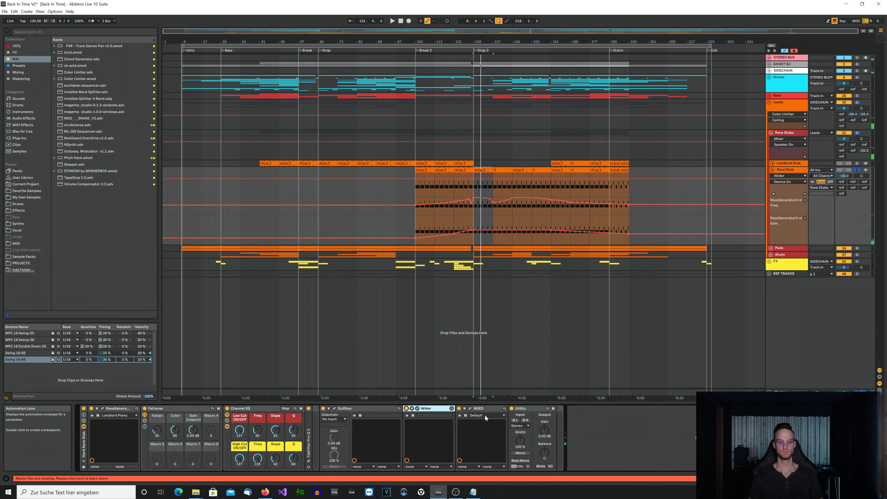
Show the MSED plug-in settings on Rave Stab, close its window and fold the track
{"action": "left_click", "coordinate": [470, 408]}
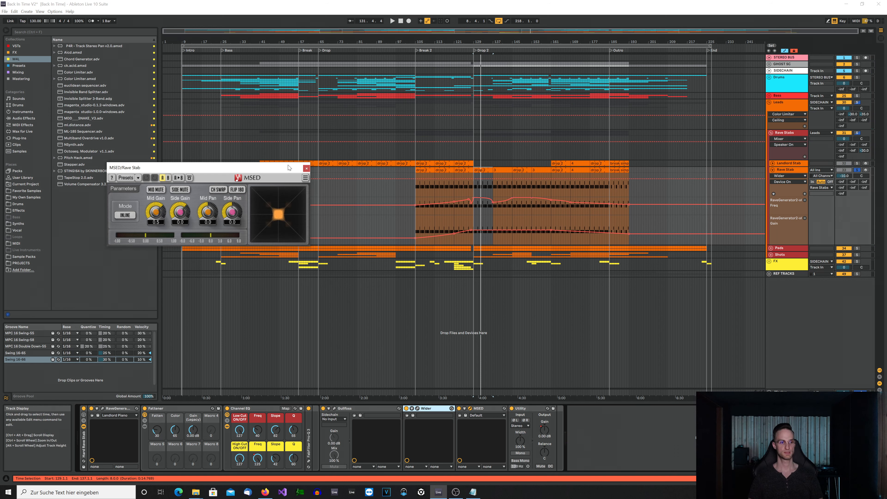
{"action": "left_click", "coordinate": [305, 169]}
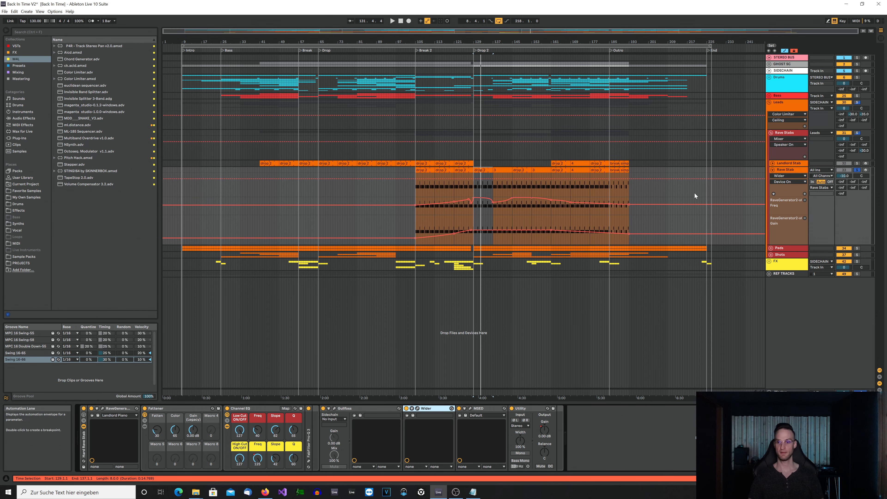
{"action": "left_click", "coordinate": [772, 170]}
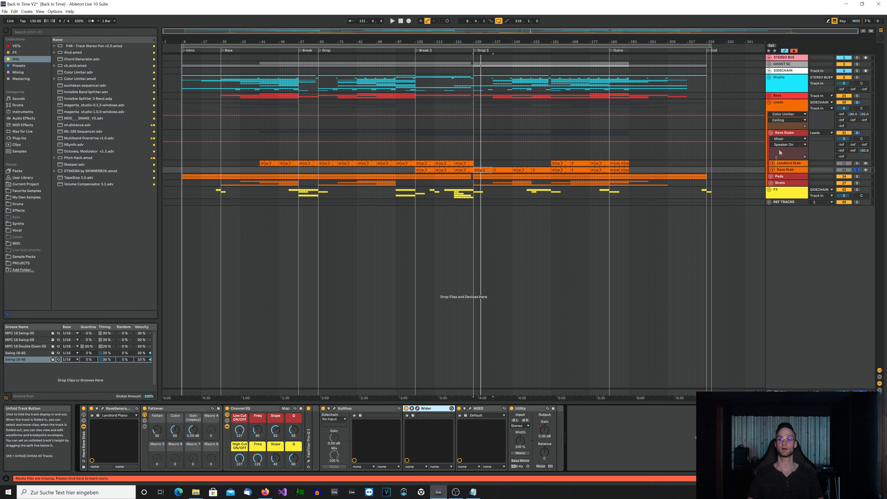
Show the Sidechained Reverb rack's chains on the Rave Stabs group, play the Reverb chain soloed, and solo Reverb Long
{"action": "left_click", "coordinate": [787, 135]}
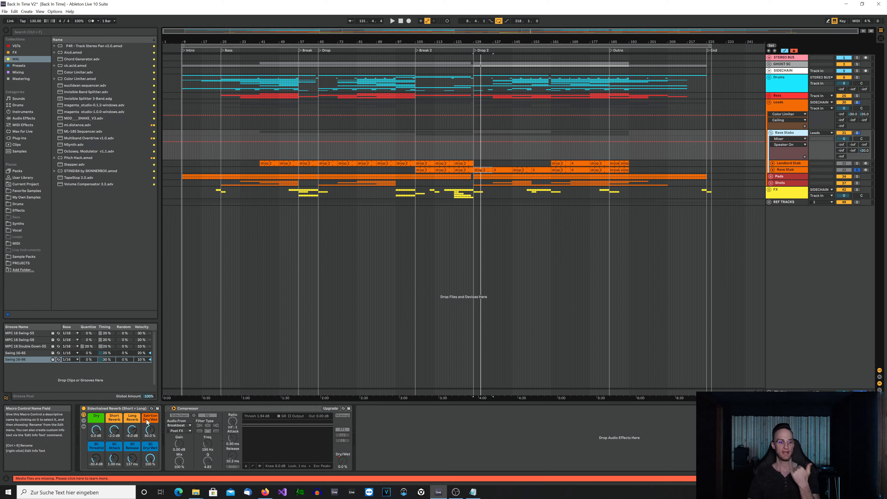
{"action": "left_click", "coordinate": [83, 427]}
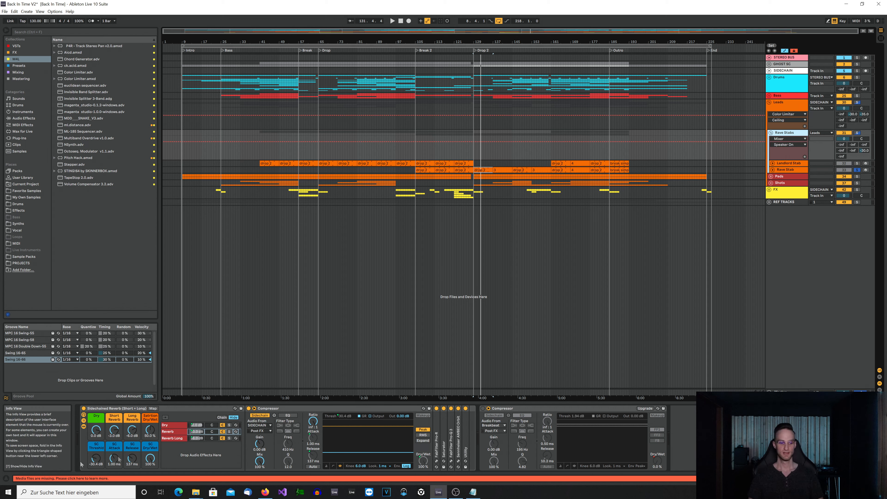
{"action": "left_click", "coordinate": [170, 432]}
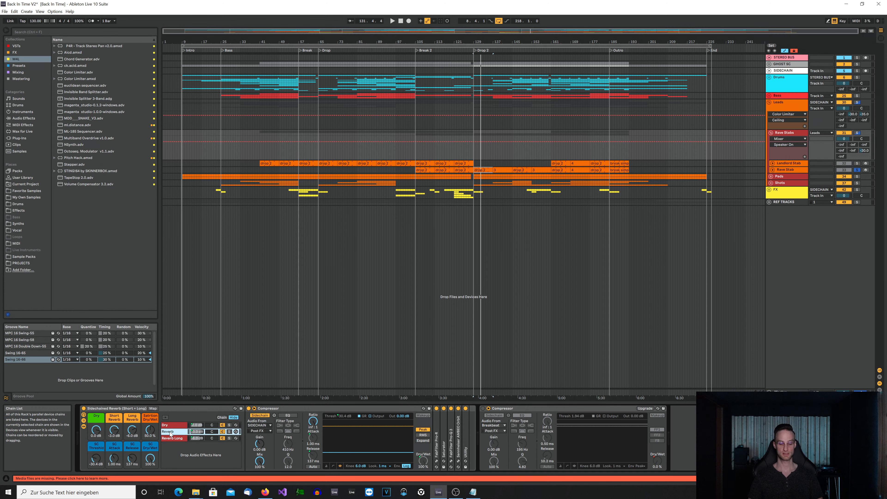
{"action": "left_click", "coordinate": [229, 432]}
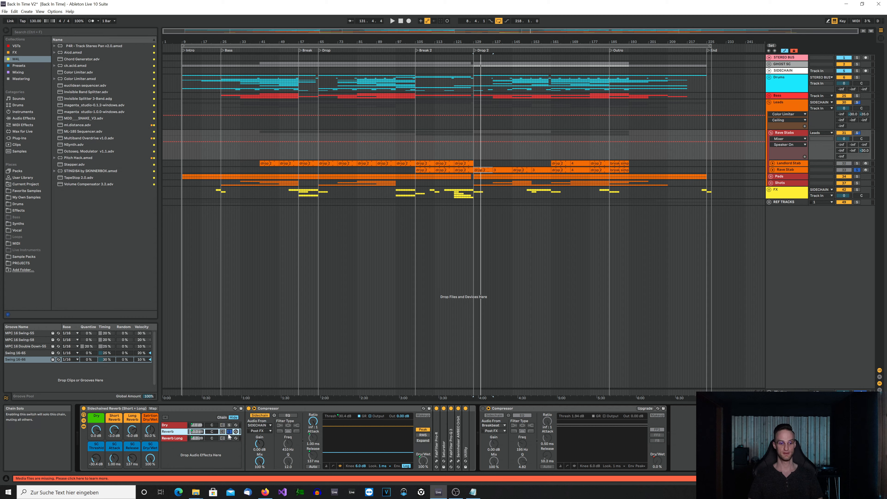
{"action": "key", "text": "space"}
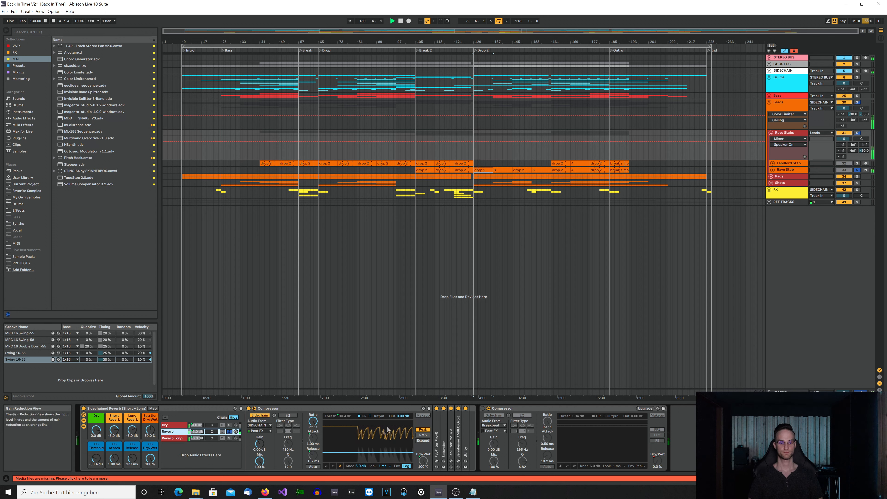
{"action": "left_click", "coordinate": [229, 438]}
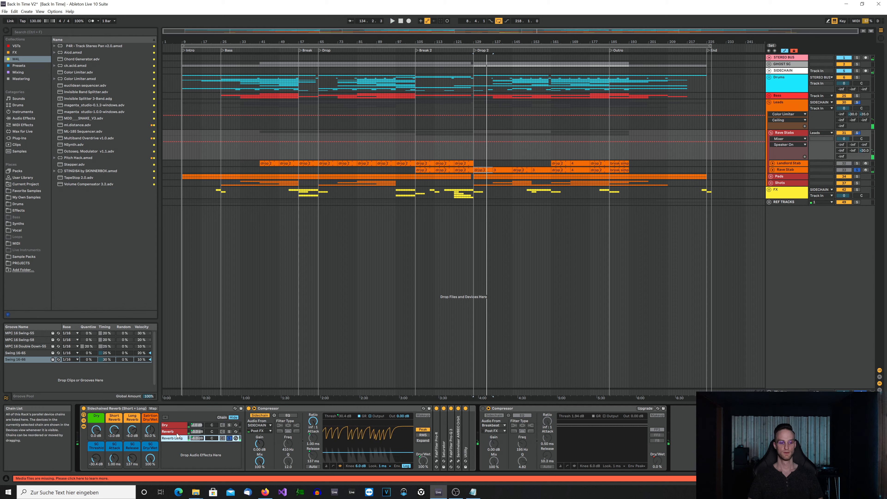
Show the FabFilter Pro-R settings of the Reverb chain and of the Reverb Long chain, closing each window after viewing
{"action": "left_click", "coordinate": [191, 433]}
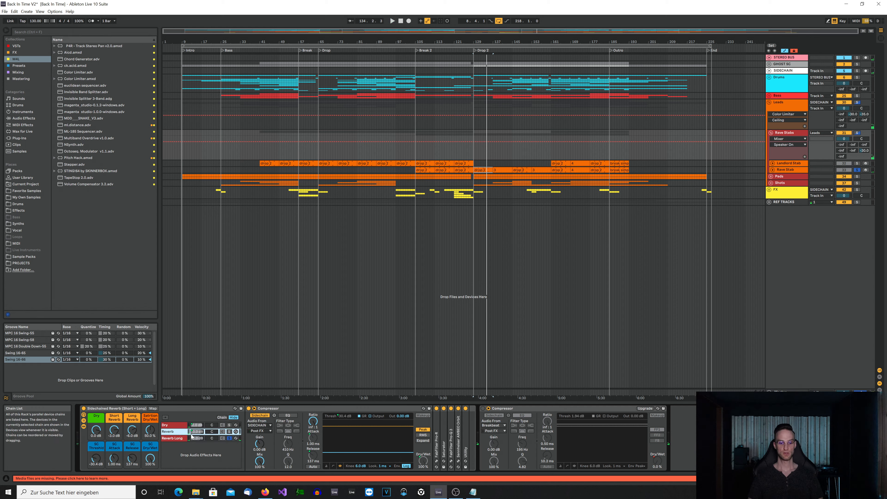
{"action": "left_click", "coordinate": [436, 460]}
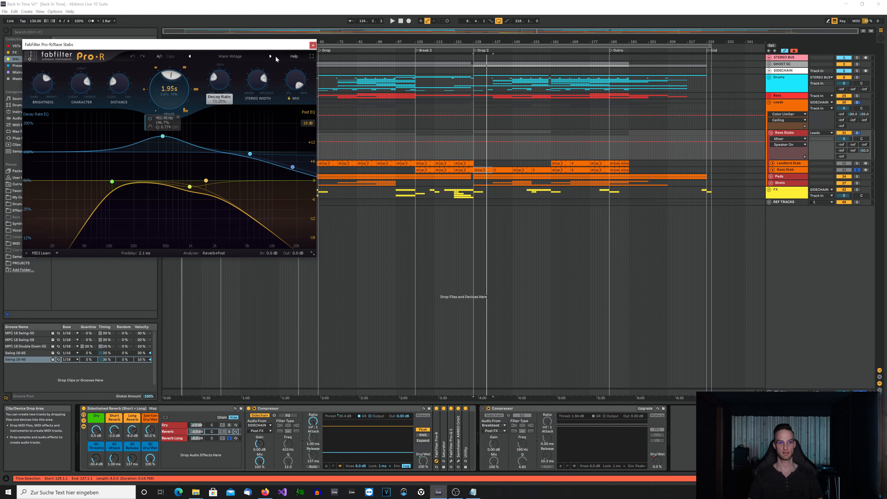
{"action": "left_click", "coordinate": [310, 45]}
{"action": "left_click", "coordinate": [176, 437]}
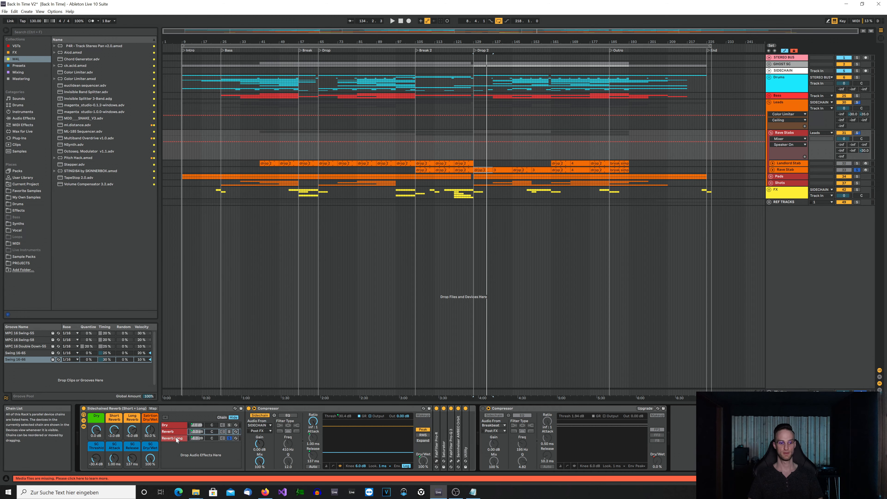
{"action": "left_click", "coordinate": [436, 461]}
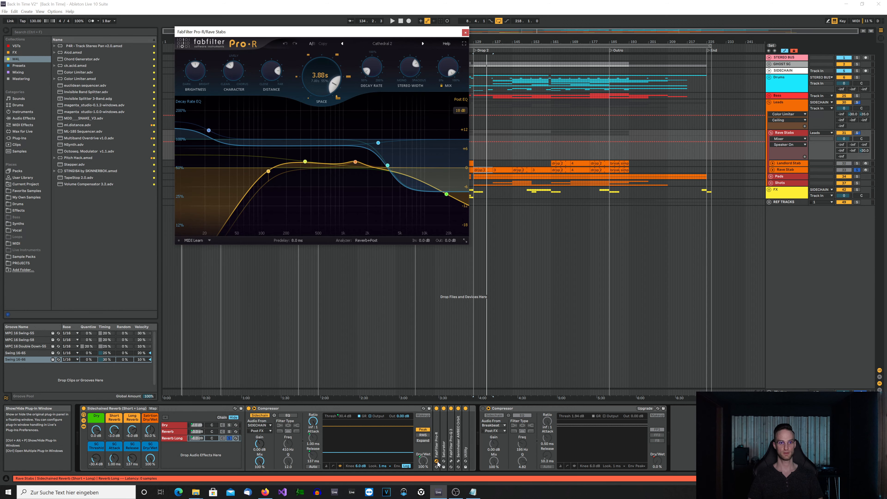
{"action": "left_click", "coordinate": [436, 460]}
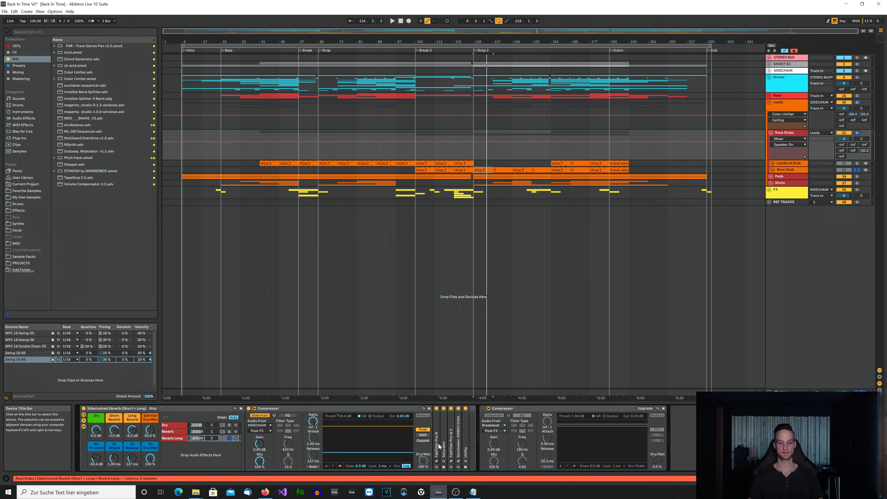
Show the Pro-Q 3 curve and the Sennheiser AMBEO Orbit settings in the Reverb Long chain
{"action": "left_click", "coordinate": [451, 466]}
{"action": "left_click", "coordinate": [451, 461]}
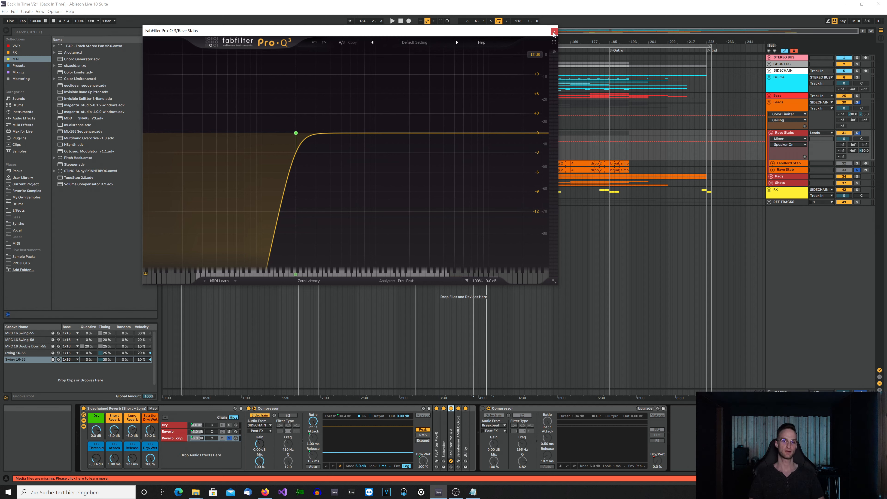
{"action": "left_click", "coordinate": [554, 32]}
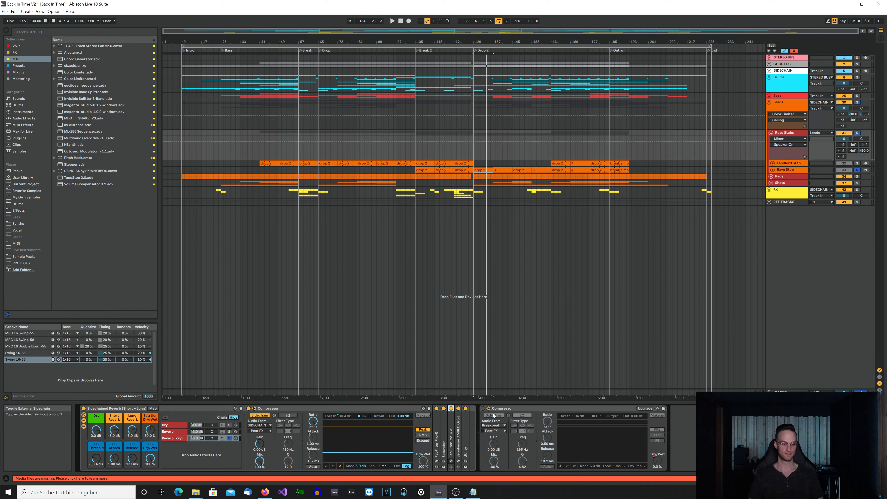
{"action": "left_click", "coordinate": [459, 461]}
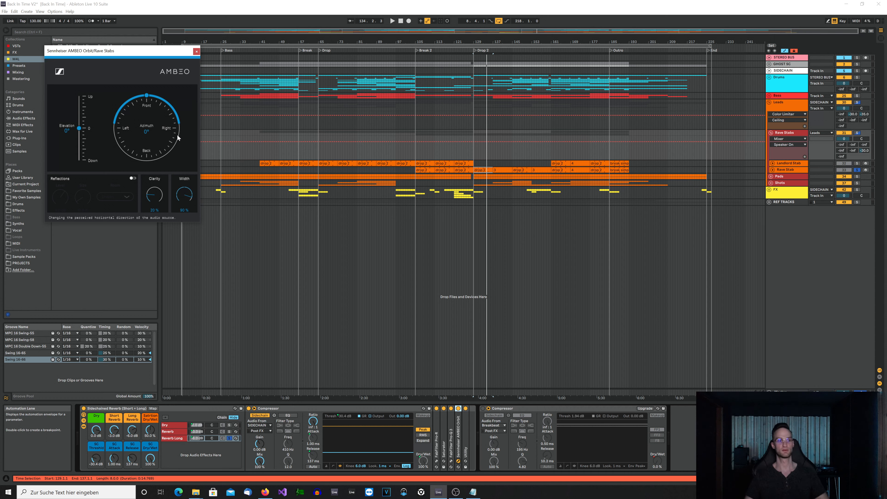
Close the AMBEO Orbit window, play the Rave Stabs rack with the Reverb and Reverb Long chains soloed, and clear their solo
{"action": "left_click", "coordinate": [195, 52]}
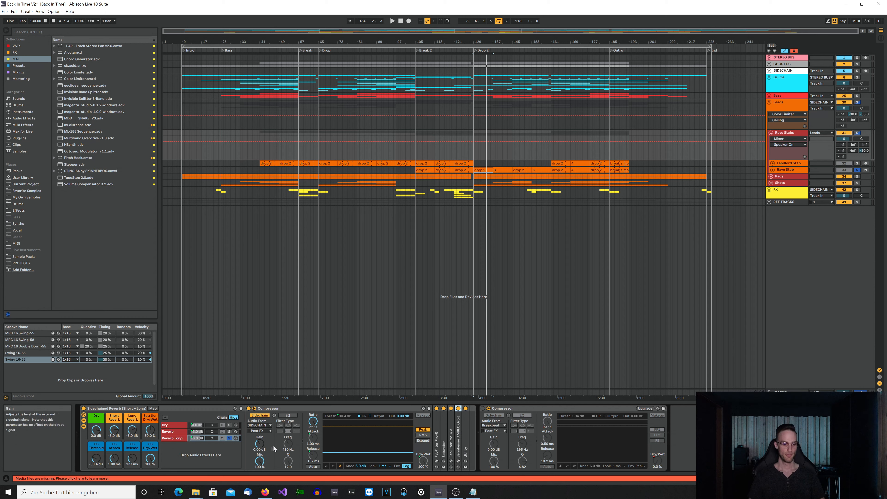
{"action": "left_click", "coordinate": [168, 432]}
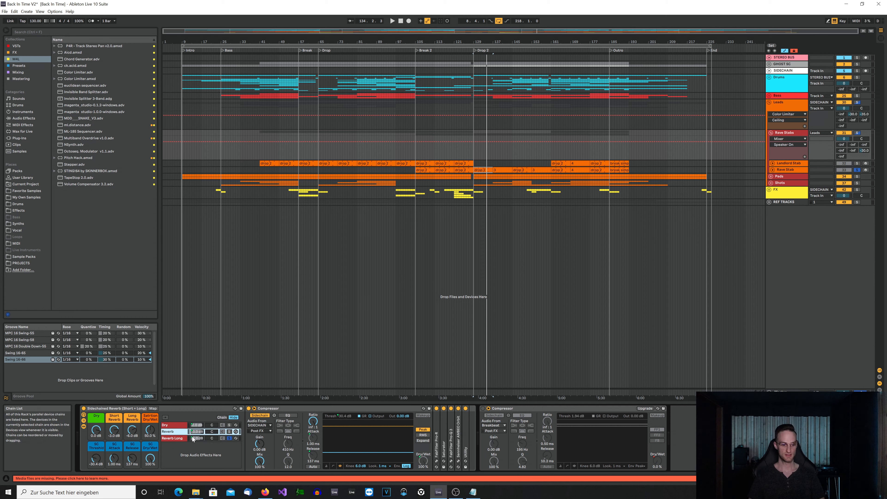
{"action": "left_click", "coordinate": [229, 432]}
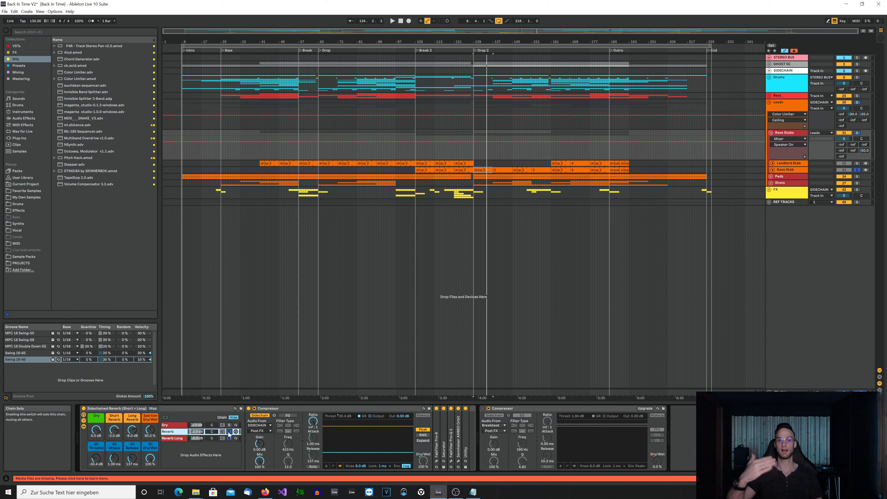
{"action": "key", "text": "space"}
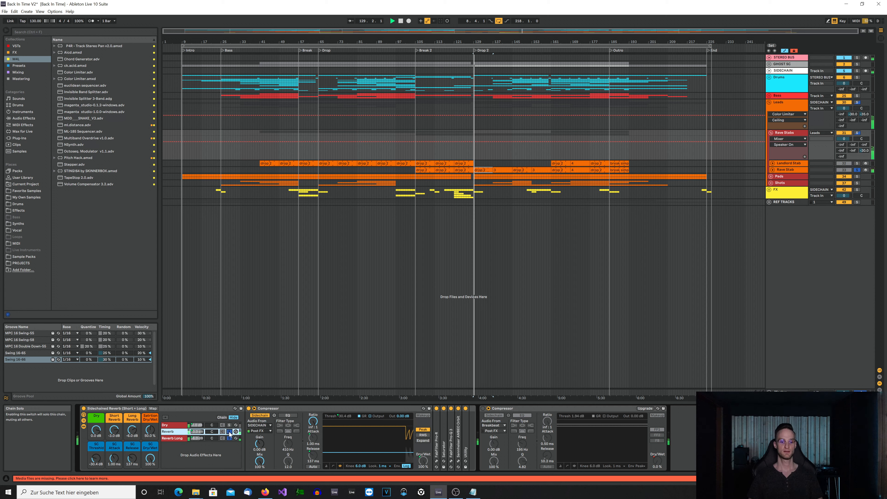
{"action": "left_click", "coordinate": [229, 431]}
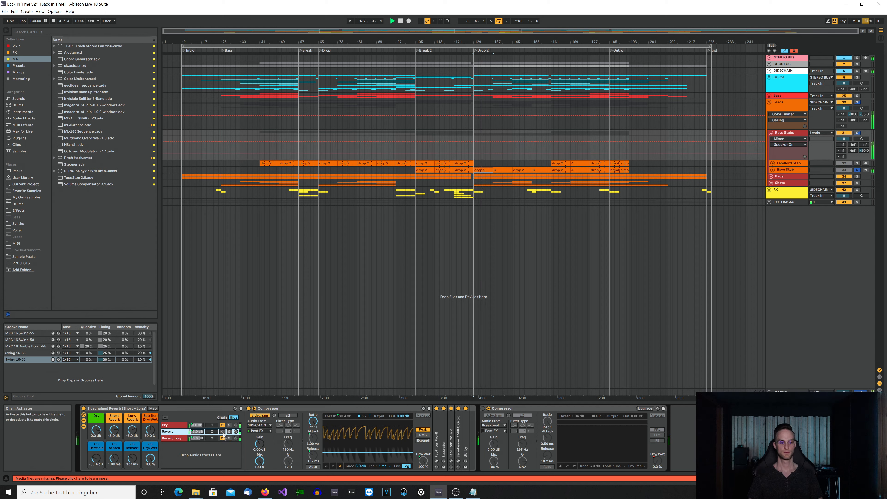
Compare the Rave Stabs sound by deactivating and reactivating the Reverb and Reverb Long chains, and select the rack's sidechained Compressor
{"action": "left_click", "coordinate": [222, 432]}
{"action": "left_click", "coordinate": [223, 438]}
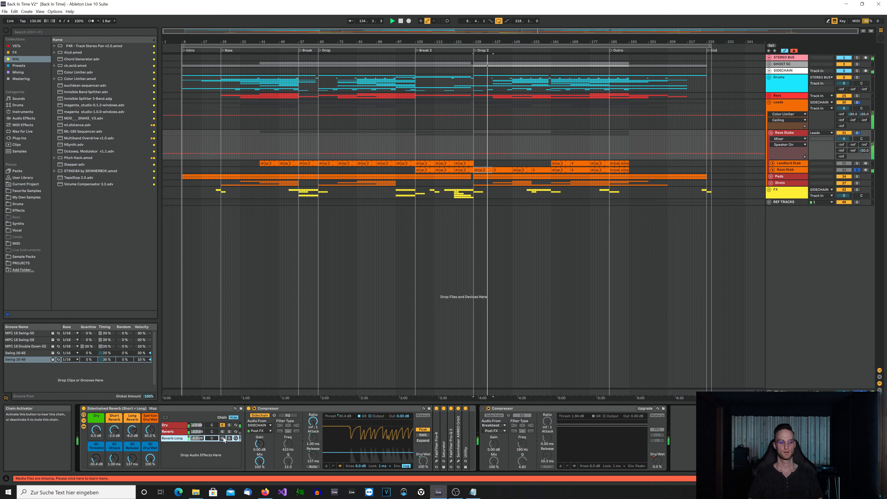
{"action": "left_click", "coordinate": [223, 438]}
{"action": "left_click", "coordinate": [223, 432]}
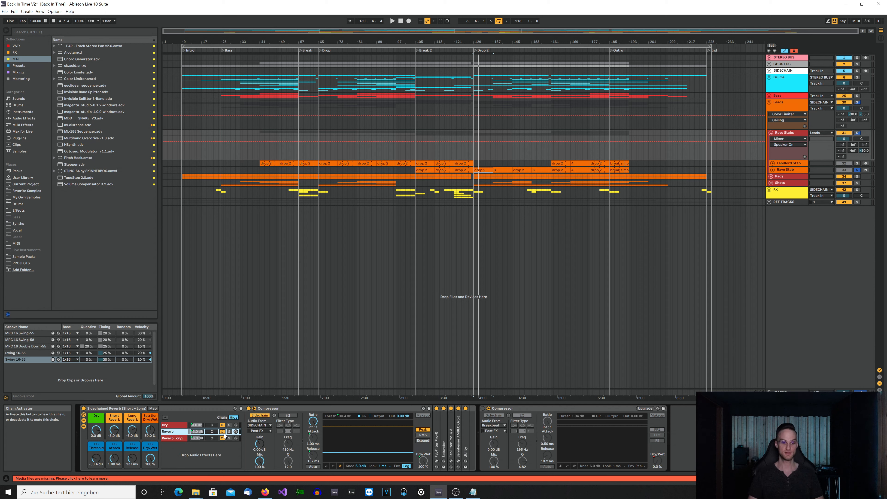
{"action": "left_click", "coordinate": [282, 410]}
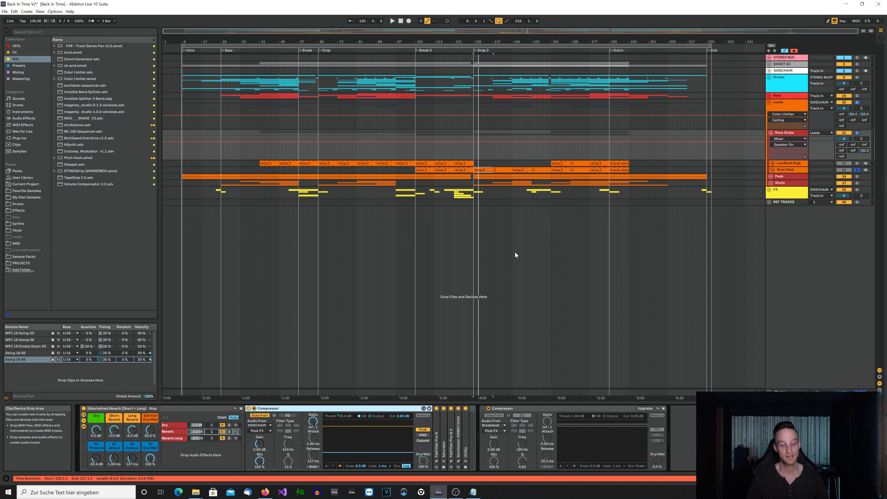
Open the Rave Stab clip at the start of Drop 2 and enlarge its note editor and velocity lane
{"action": "left_click", "coordinate": [485, 171]}
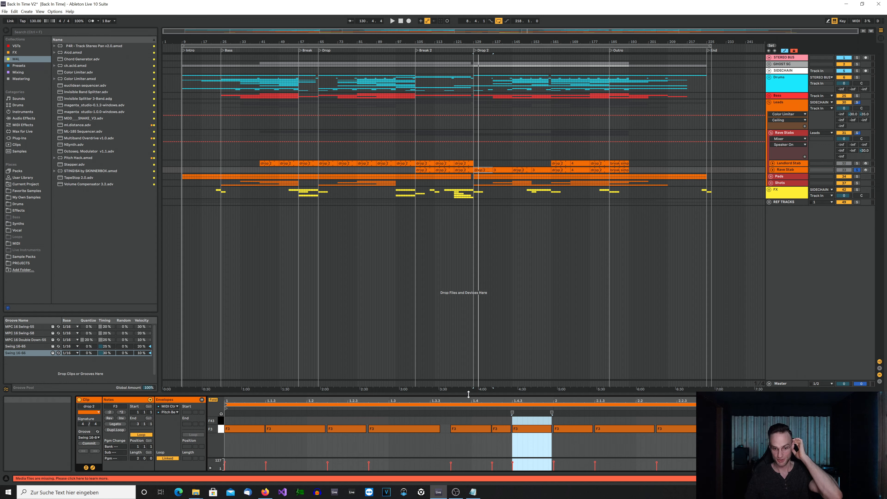
{"action": "left_click_drag", "start_coordinate": [469, 390], "coordinate": [469, 315]}
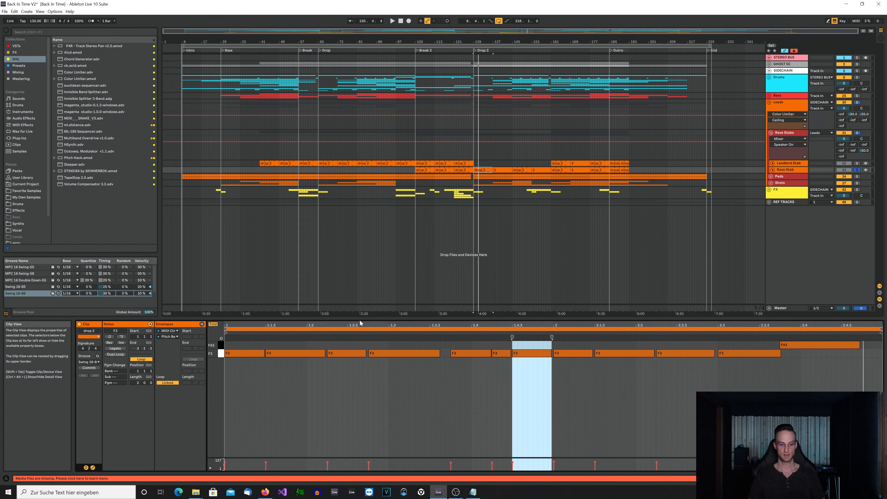
{"action": "left_click_drag", "start_coordinate": [359, 318], "coordinate": [365, 239]}
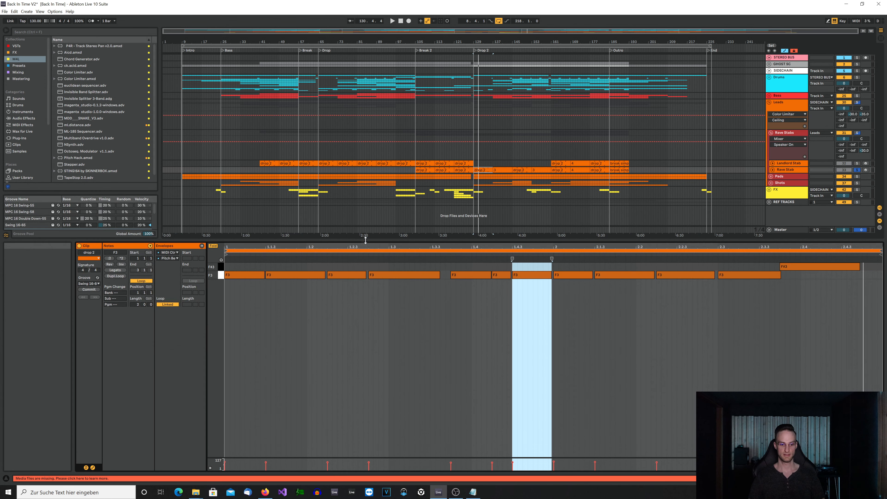
{"action": "left_click", "coordinate": [350, 458]}
{"action": "left_click_drag", "start_coordinate": [350, 457], "coordinate": [349, 337]}
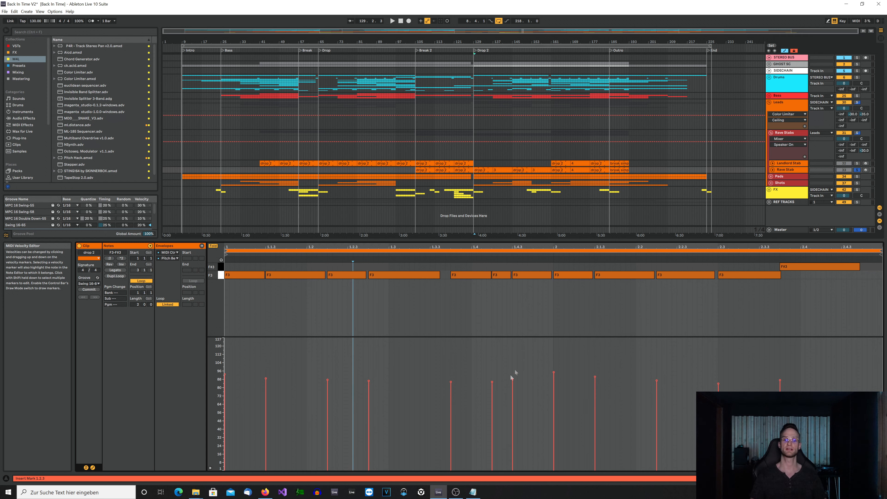
Compare the notes and velocities of the Rave Stab clips from Drop 2 through the clip at bar 169
{"action": "left_click", "coordinate": [502, 169]}
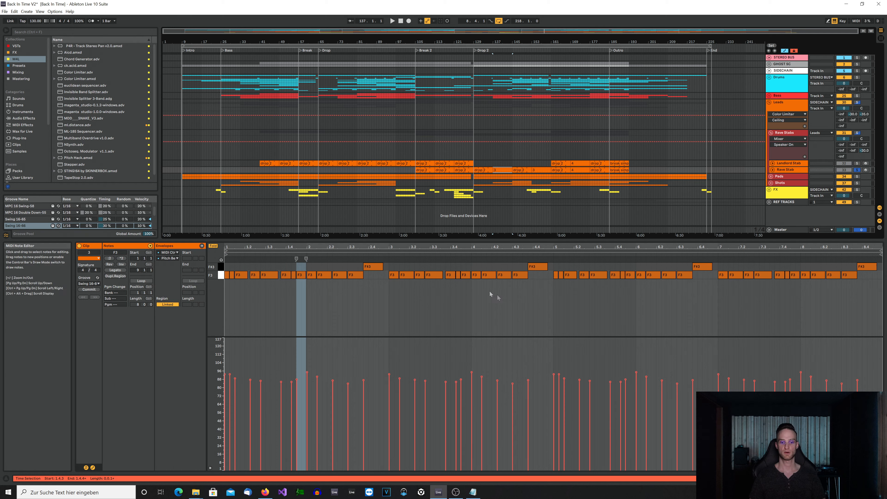
{"action": "left_click", "coordinate": [483, 170]}
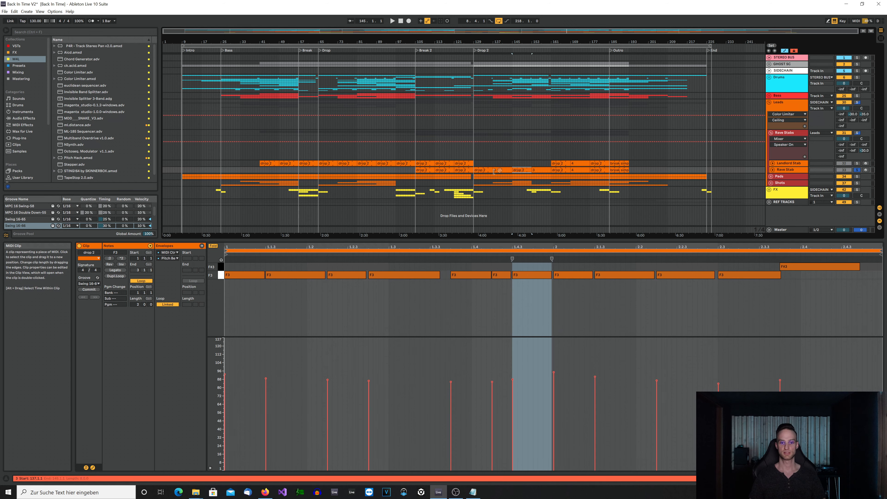
{"action": "left_click", "coordinate": [541, 171]}
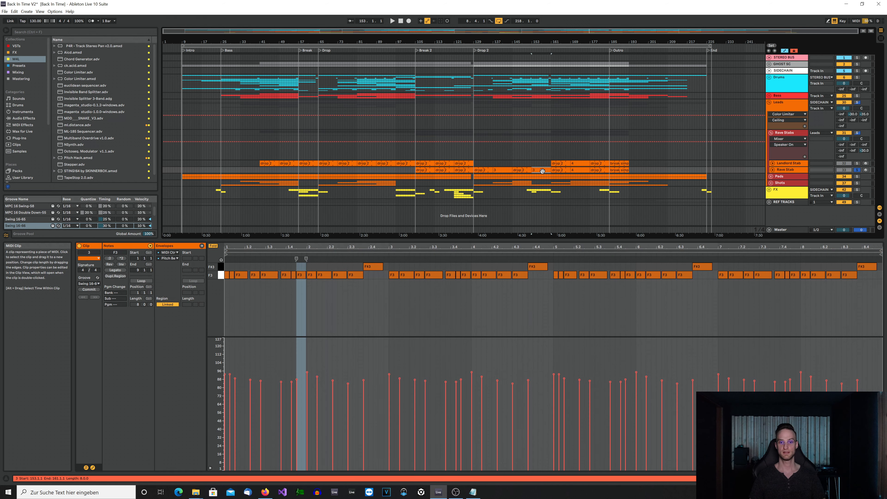
{"action": "left_click", "coordinate": [562, 170]}
{"action": "left_click", "coordinate": [577, 171]}
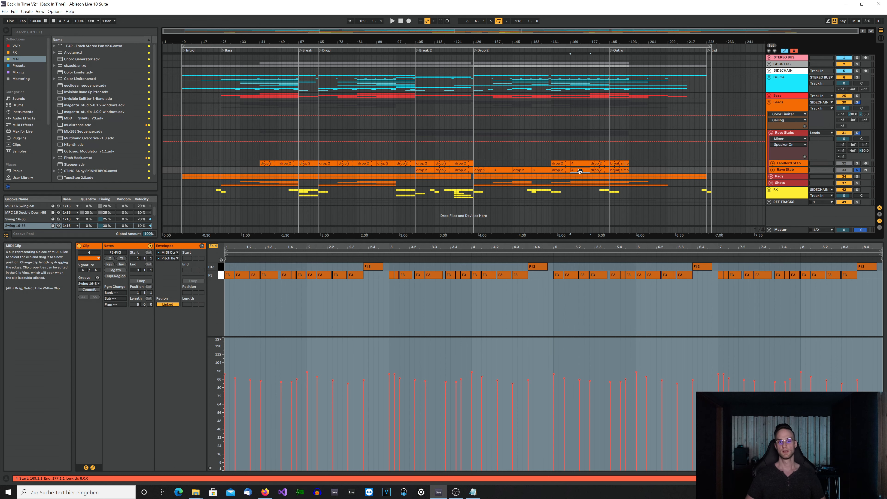
Play the soloed Rave Stab track from the start of Drop 2 and show the notes of its clip at bar 153
{"action": "left_click", "coordinate": [484, 170]}
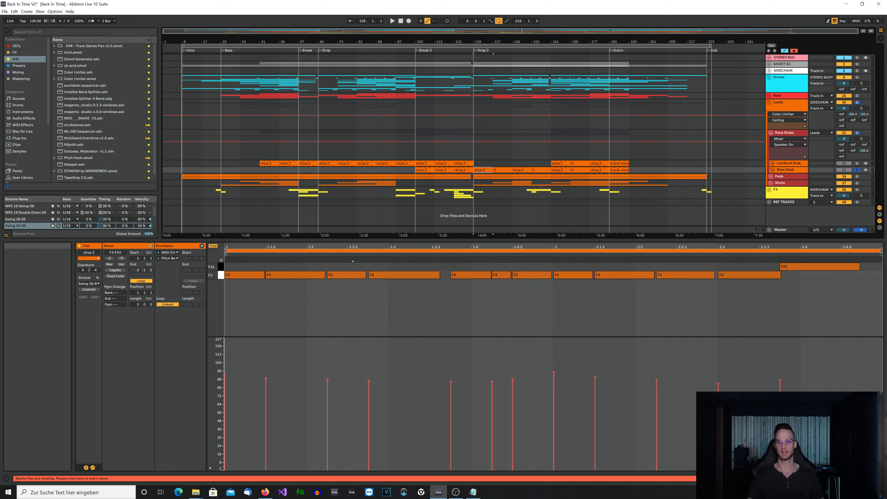
{"action": "left_click", "coordinate": [778, 171]}
{"action": "key", "text": "space"}
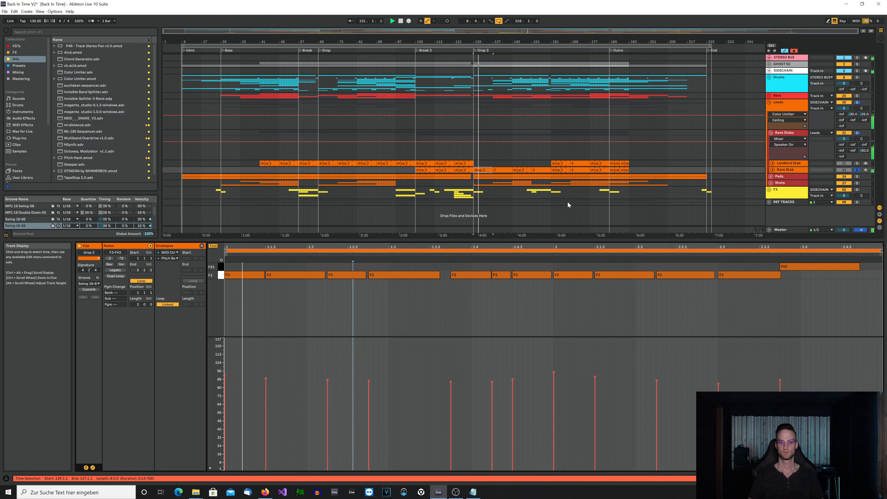
{"action": "left_click", "coordinate": [541, 170]}
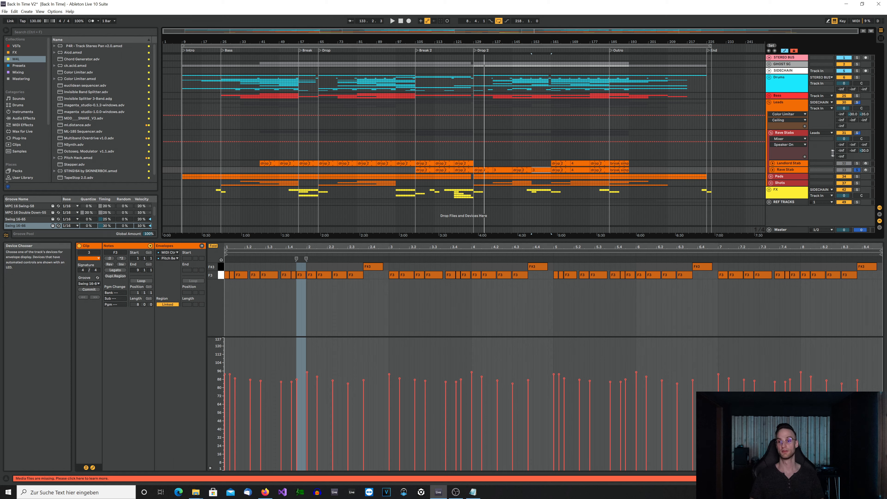
Solo the Landlord Stab track and show the notes of its clips at bars 89 and 169
{"action": "left_click", "coordinate": [856, 164]}
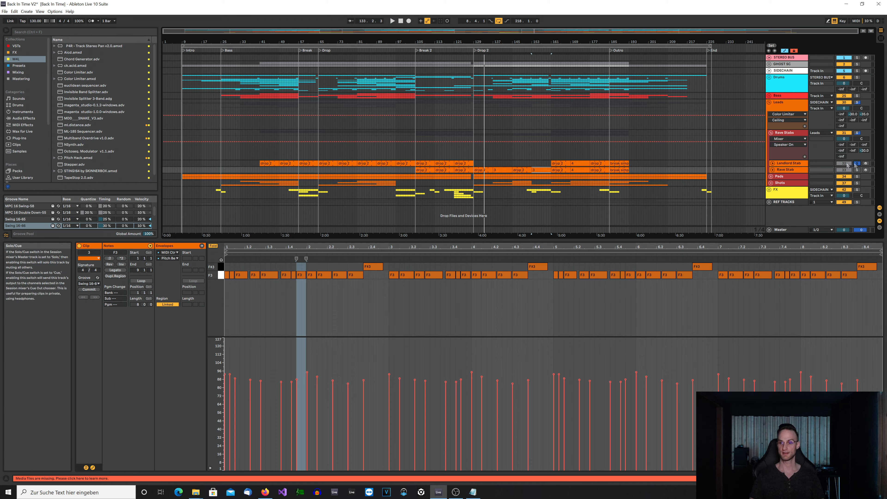
{"action": "left_click", "coordinate": [384, 163]}
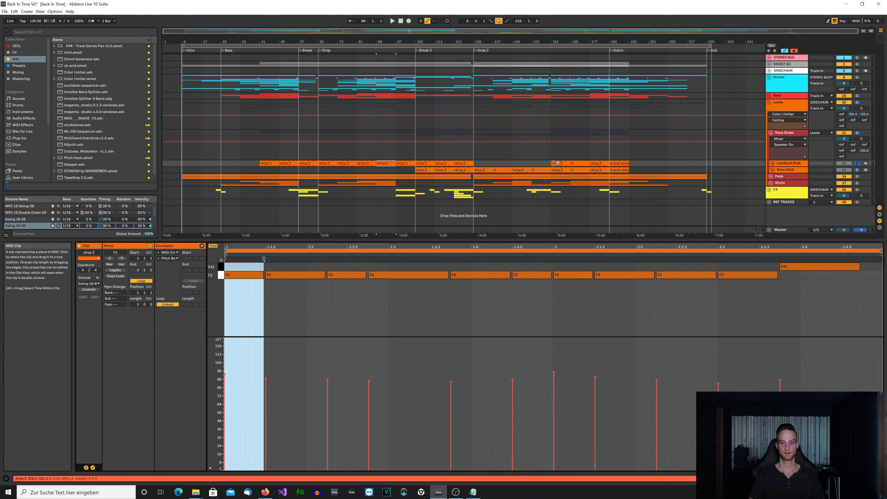
{"action": "left_click", "coordinate": [582, 163]}
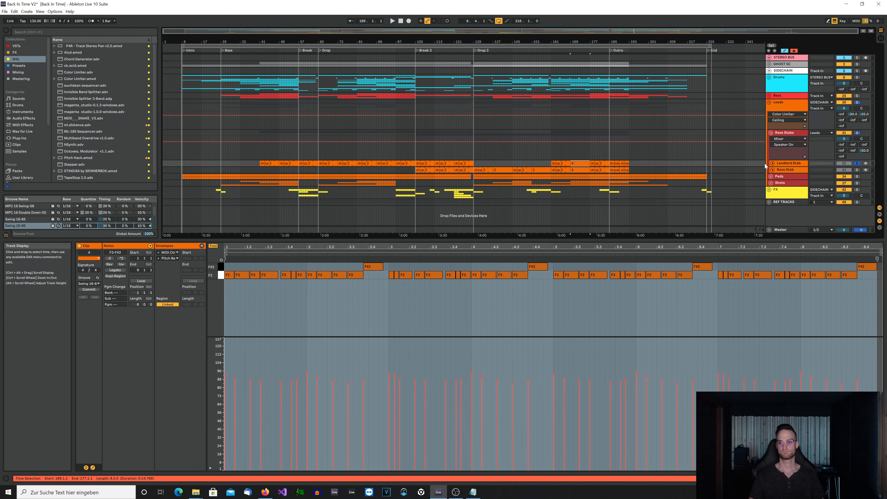
Fold the Rave Stabs group, unfold the Pads group, and play the pads from the start of Drop 2
{"action": "left_click", "coordinate": [771, 132]}
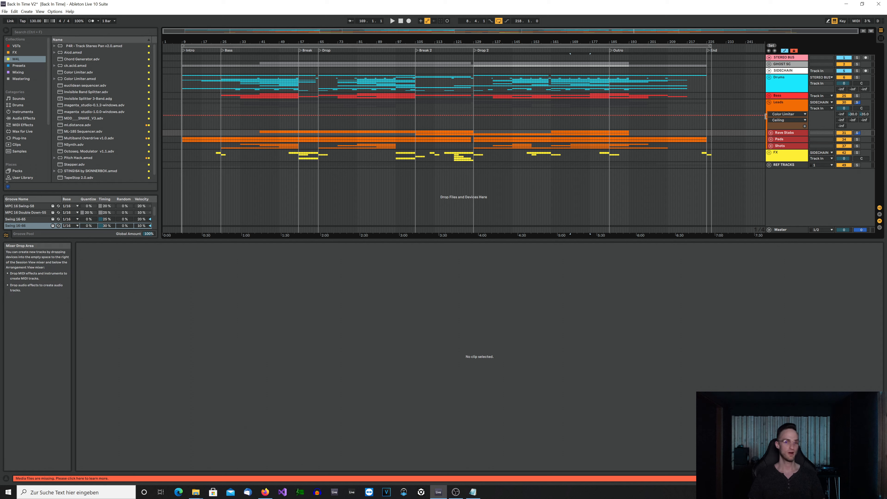
{"action": "left_click", "coordinate": [771, 139]}
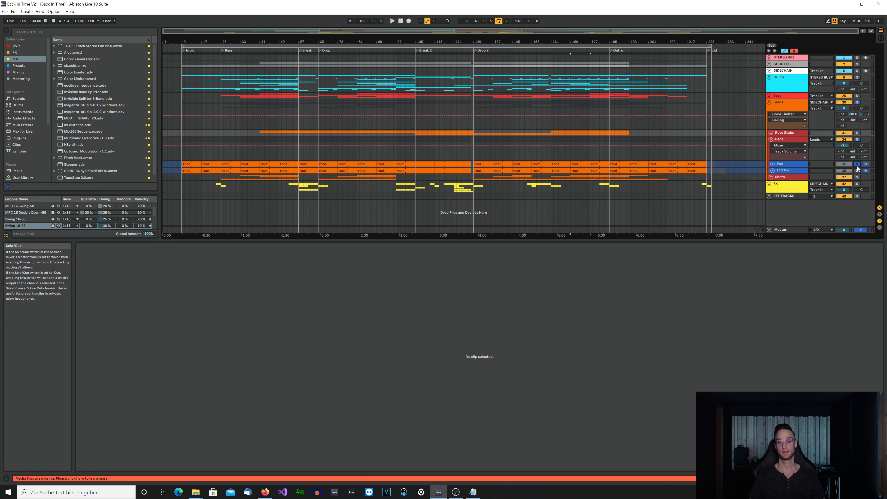
{"action": "left_click", "coordinate": [484, 164]}
{"action": "key", "text": "space"}
Show the device chains of the Pad and LFO Pad tracks
{"action": "left_click", "coordinate": [787, 166]}
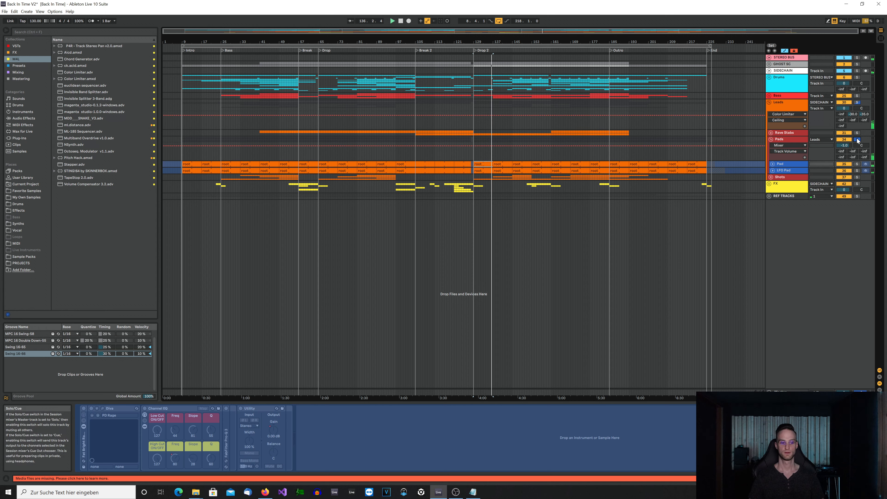
{"action": "left_click", "coordinate": [793, 171]}
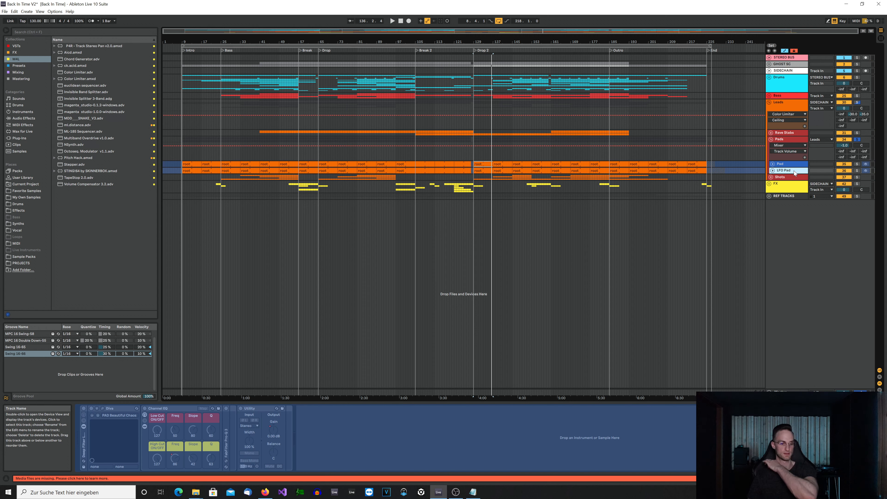
{"action": "left_click", "coordinate": [787, 164]}
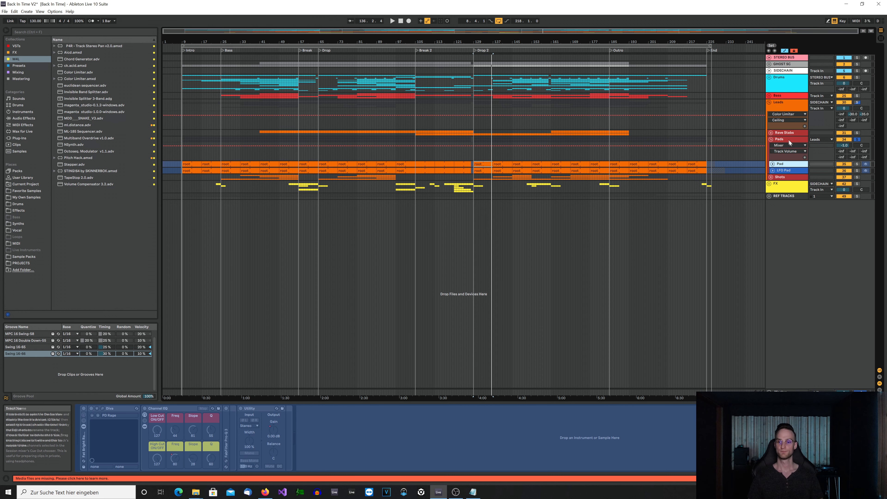
Fold the Pads group, unfold the Shots group, and play the Hard Shot track soloed from bar 169
{"action": "left_click", "coordinate": [770, 139]}
{"action": "left_click", "coordinate": [770, 146]}
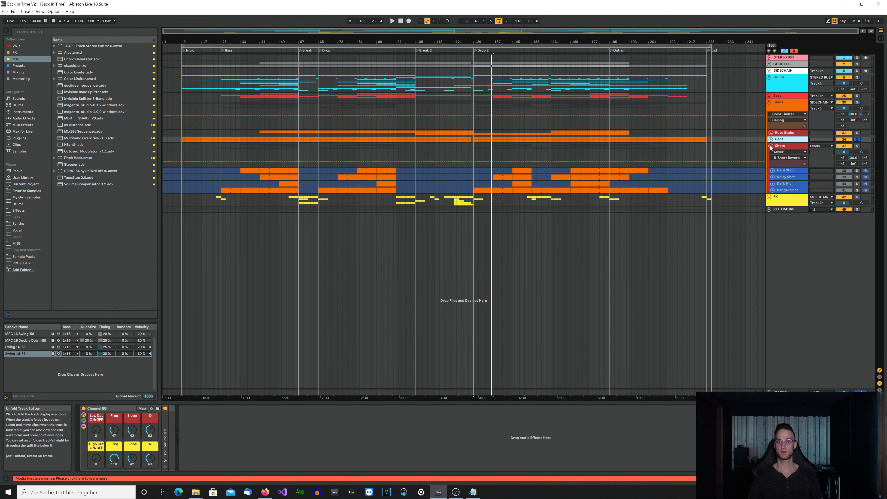
{"action": "left_click", "coordinate": [609, 172]}
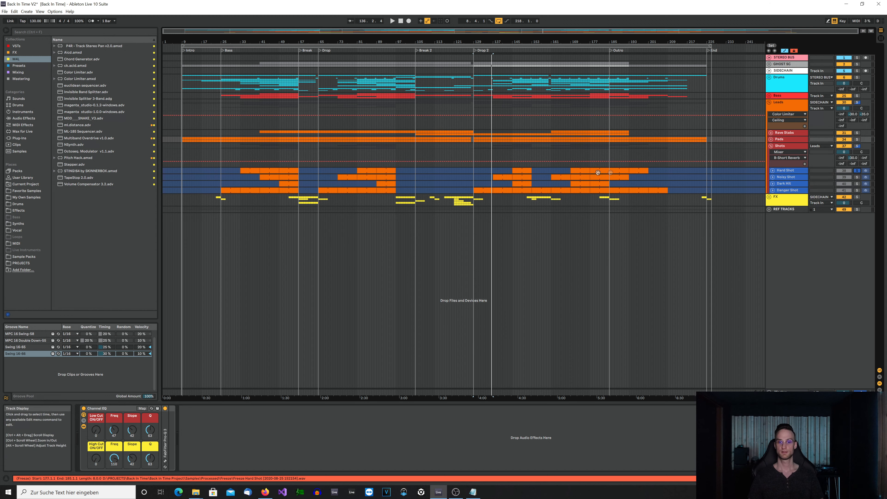
{"action": "left_click", "coordinate": [580, 171]}
{"action": "key", "text": "space"}
Show the Hard Shot track's devices, unfold its panning automation, and replay it from just before bar 170
{"action": "left_click", "coordinate": [771, 171]}
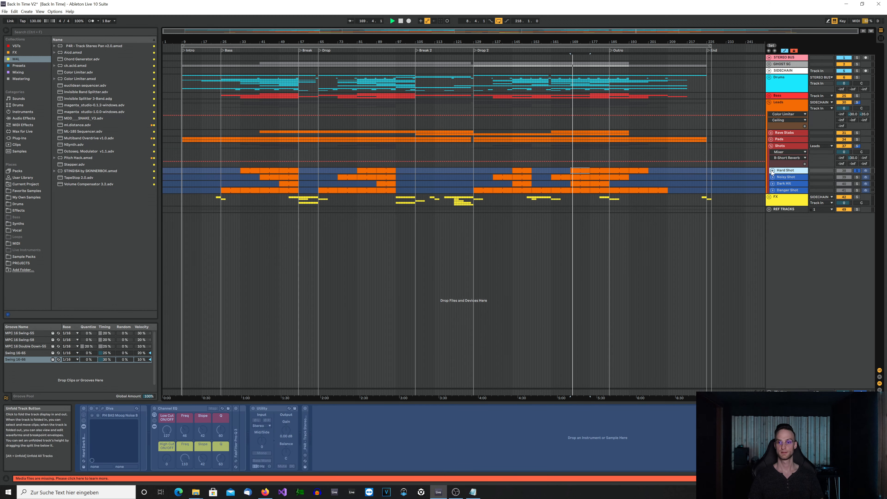
{"action": "left_click", "coordinate": [772, 171]}
{"action": "scroll", "coordinate": [573, 186], "scroll_direction": "up", "scroll_amount": 5}
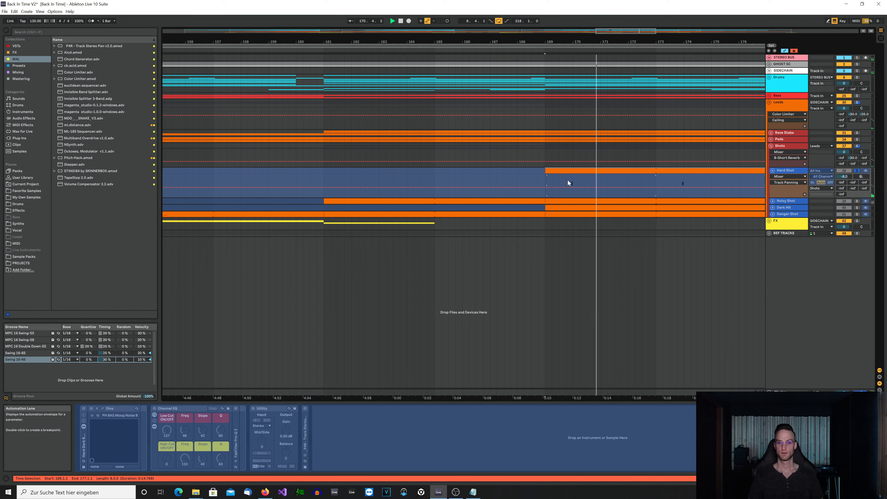
{"action": "left_click", "coordinate": [569, 180]}
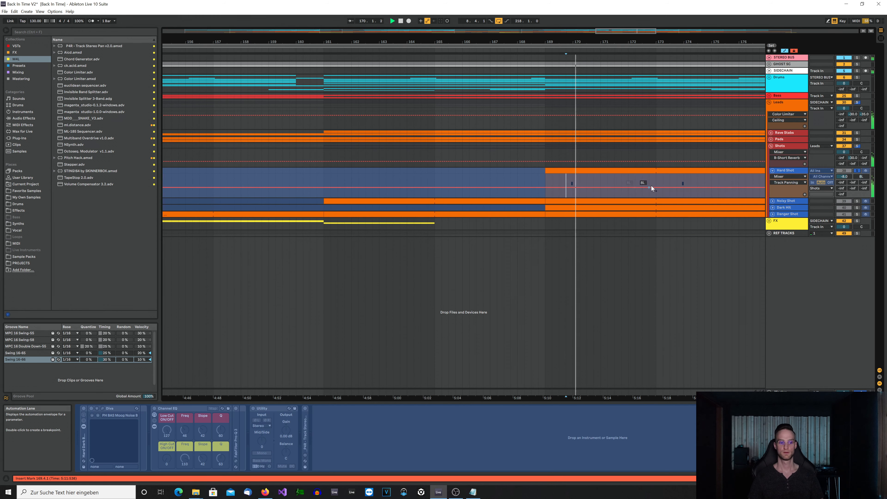
Unfold the Noisy Shot track, play it soloed from bar 170, and unfold the Dark Hit track
{"action": "left_click", "coordinate": [772, 200]}
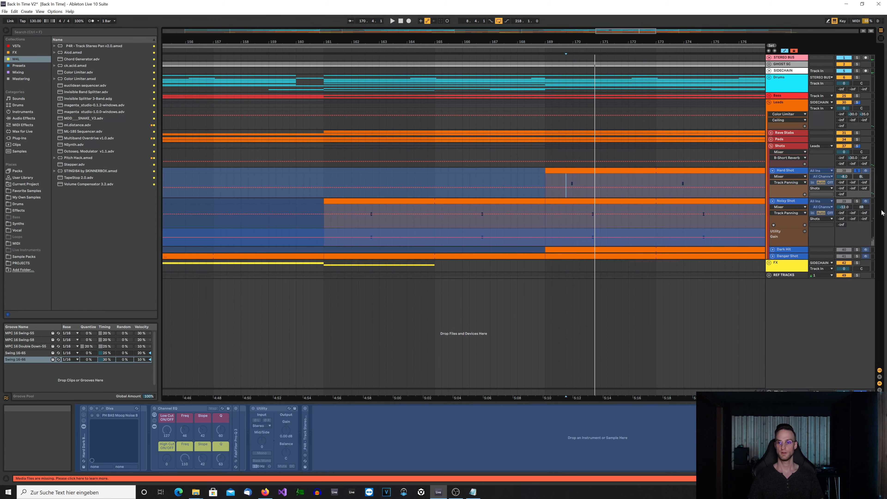
{"action": "left_click", "coordinate": [587, 220]}
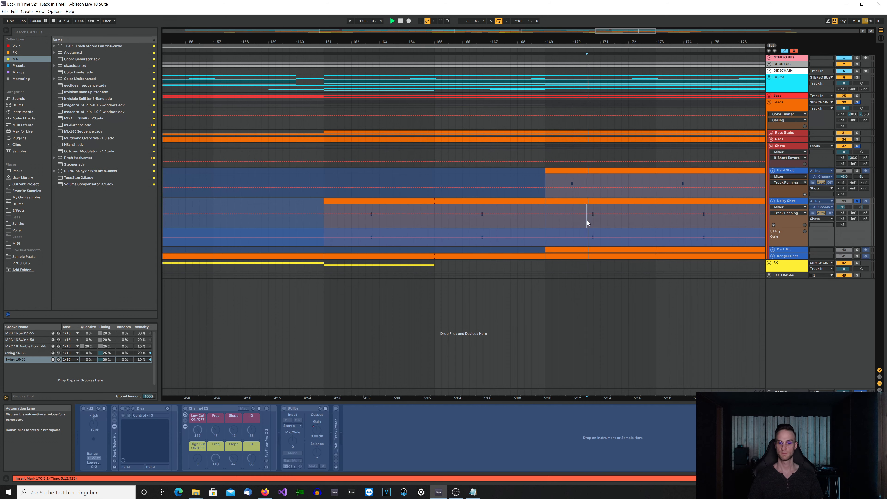
{"action": "left_click", "coordinate": [772, 249]}
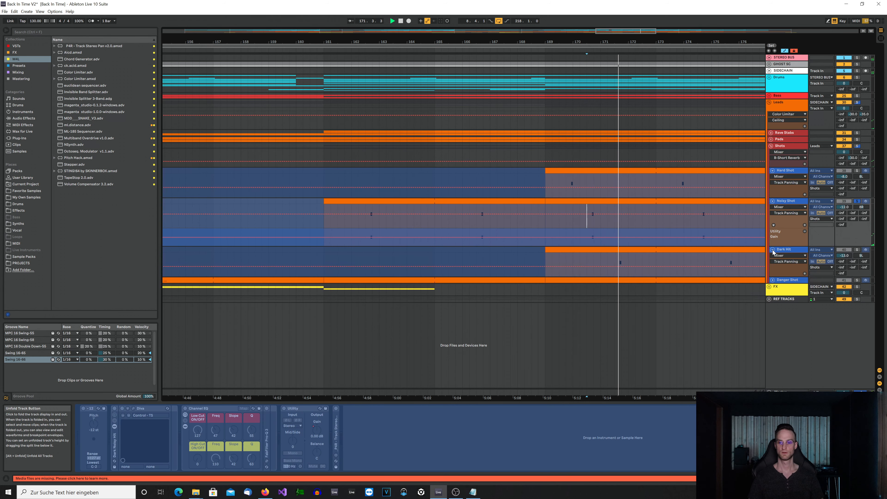
Play the Dark Hit track soloed from bar 171, unfold the Danger Shot track, and play it soloed from bar 172
{"action": "left_click", "coordinate": [618, 262]}
{"action": "left_click", "coordinate": [617, 259]}
{"action": "key", "text": "space"}
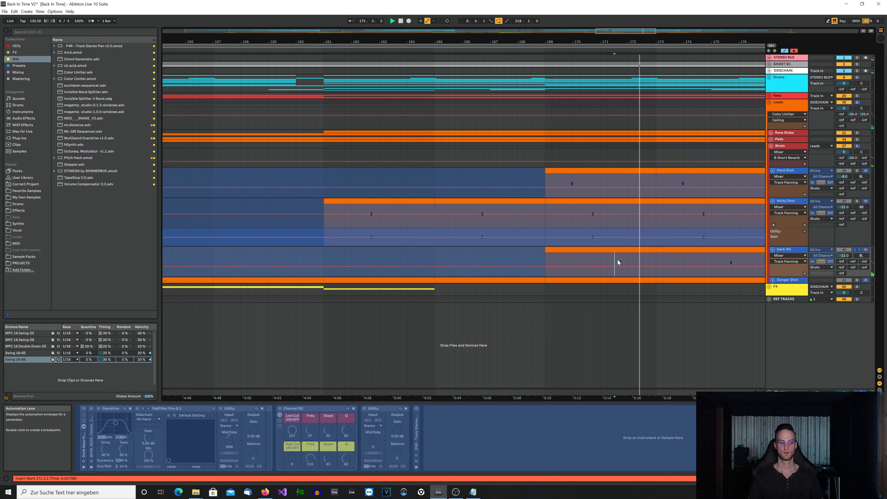
{"action": "left_click", "coordinate": [771, 282]}
{"action": "left_click", "coordinate": [644, 299]}
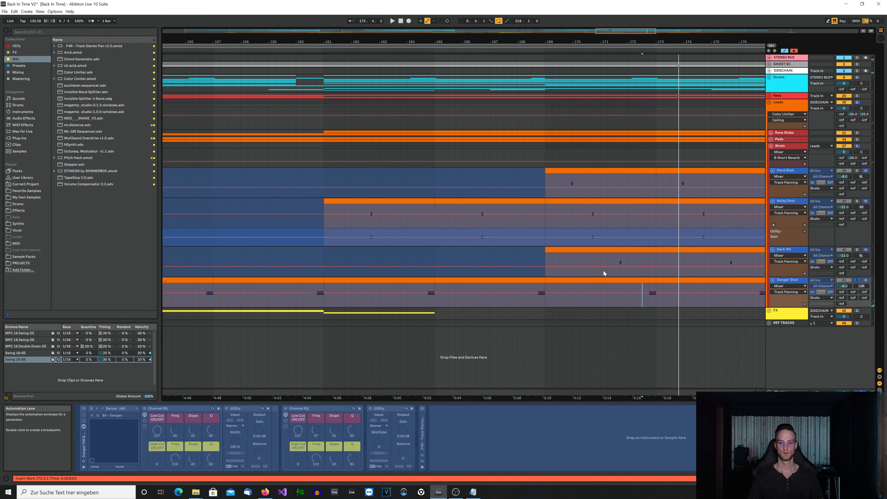
Show the whole arrangement and the device chains of the Hard Shot, Noisy Shot, Dark Hit and Danger Shot tracks
{"action": "left_click", "coordinate": [614, 272]}
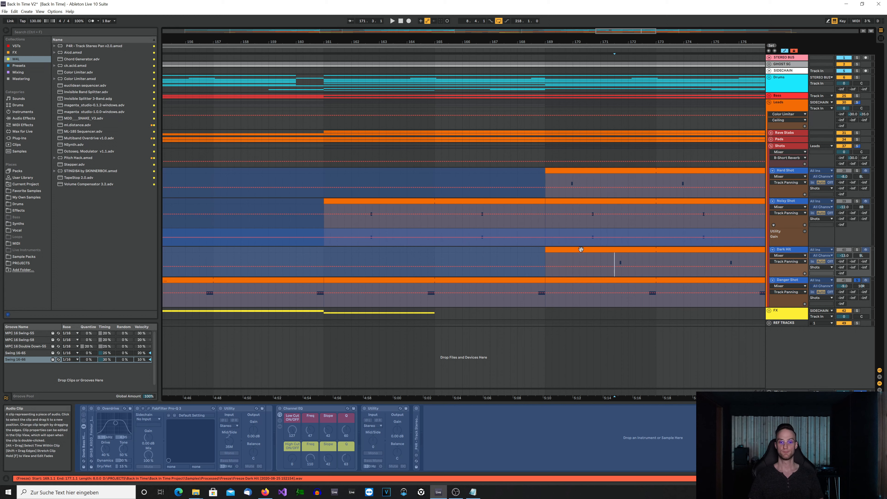
{"action": "scroll", "coordinate": [615, 258], "scroll_direction": "down", "scroll_amount": 5, "text": "ctrl"}
{"action": "scroll", "coordinate": [581, 252], "scroll_direction": "down", "scroll_amount": 3, "text": "ctrl"}
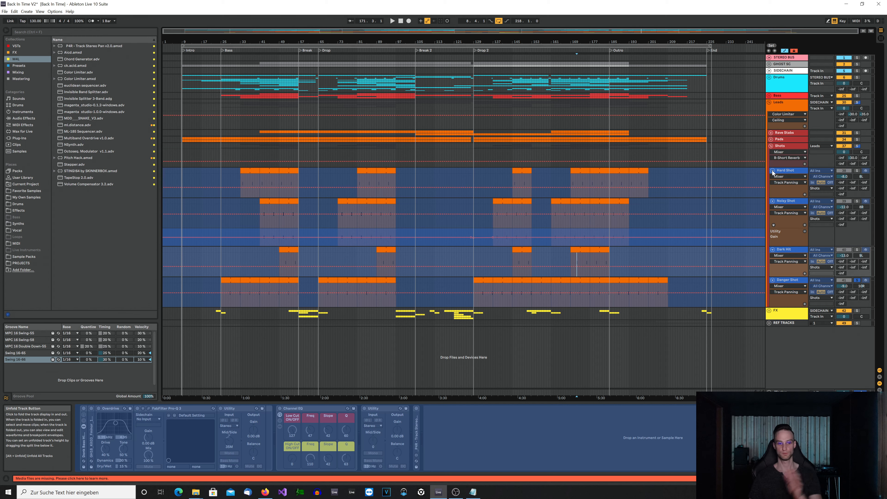
{"action": "left_click", "coordinate": [787, 174]}
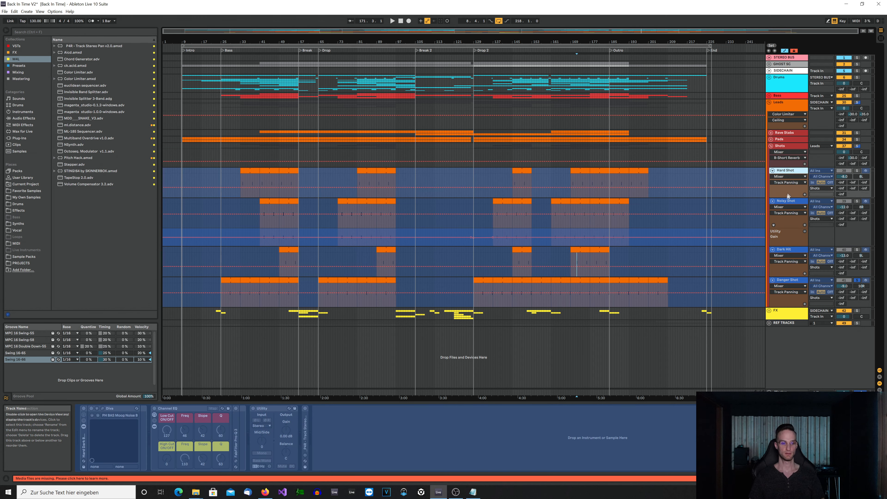
{"action": "left_click", "coordinate": [787, 202]}
{"action": "left_click", "coordinate": [786, 251]}
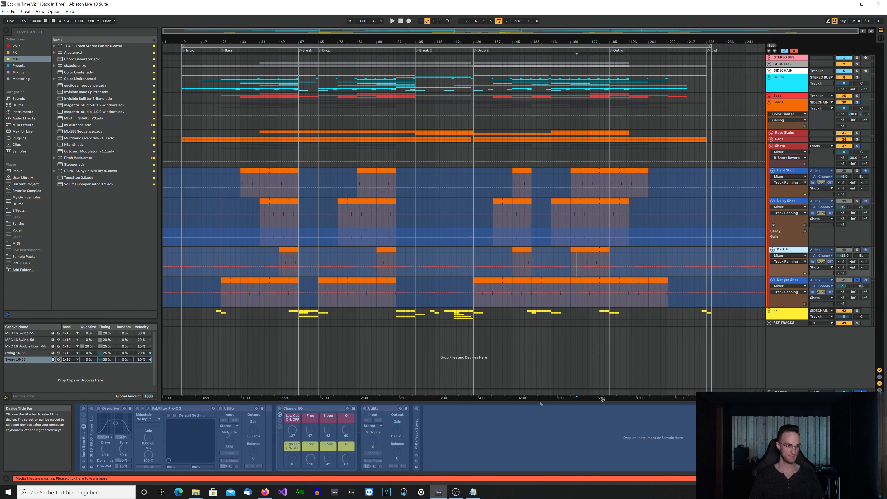
{"action": "left_click", "coordinate": [788, 281]}
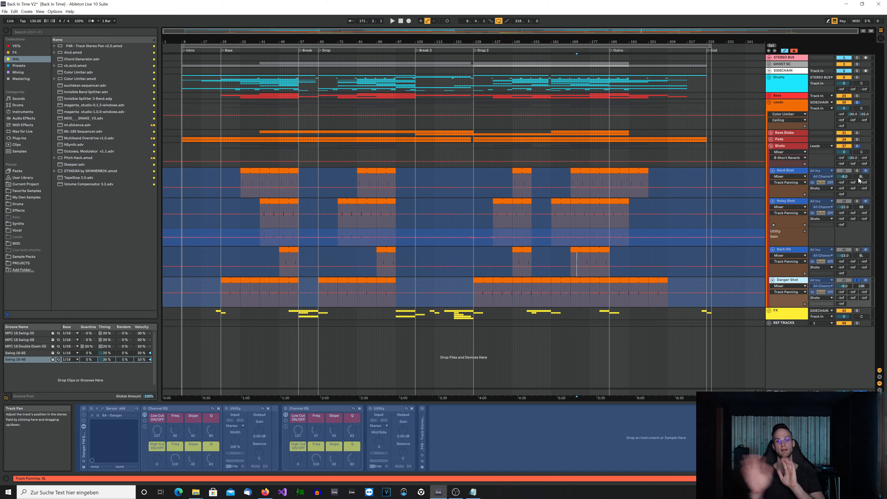
Fold the four shot tracks, unsolo Danger Shot, and fold the Shots group
{"action": "left_click", "coordinate": [772, 280]}
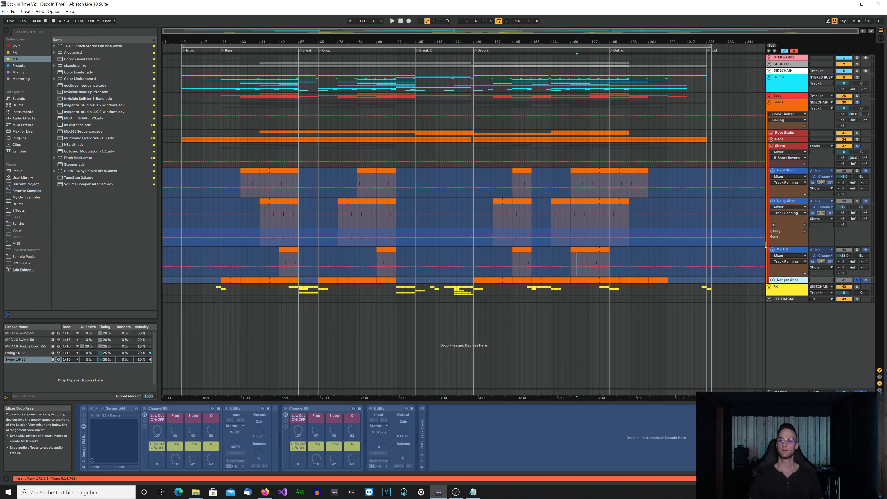
{"action": "left_click", "coordinate": [773, 249]}
{"action": "left_click", "coordinate": [772, 201]}
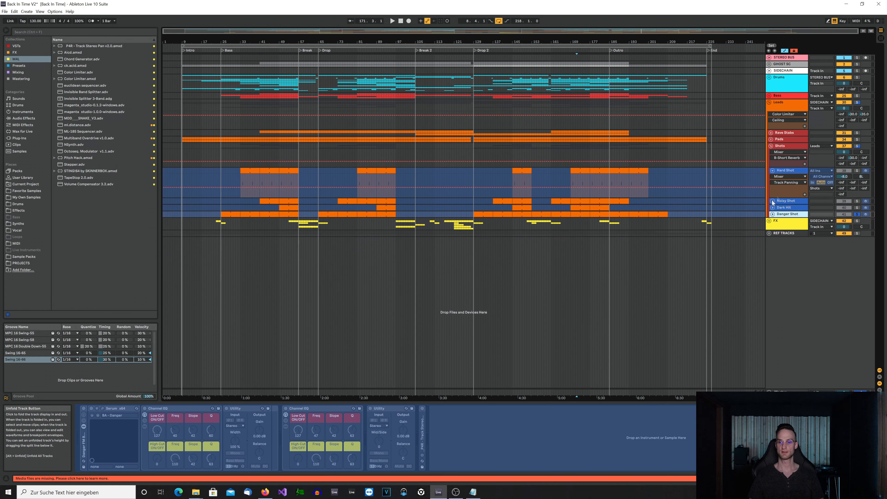
{"action": "left_click", "coordinate": [772, 171]}
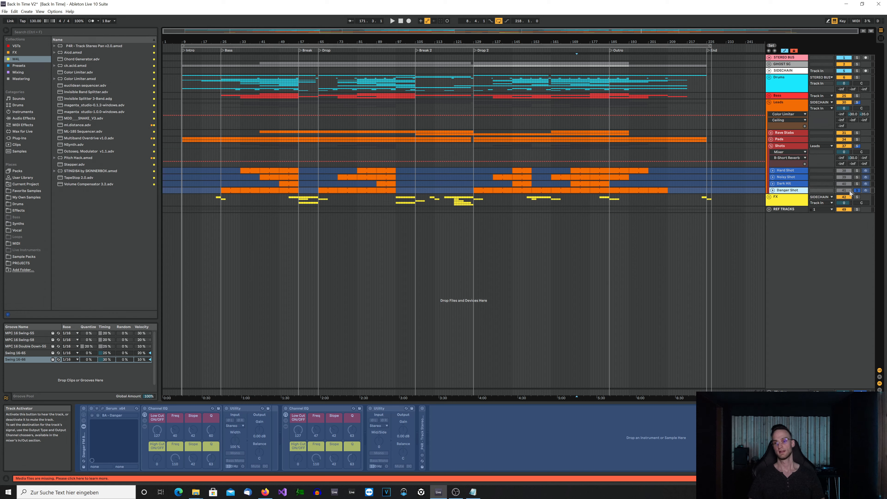
{"action": "left_click", "coordinate": [856, 190]}
{"action": "left_click", "coordinate": [770, 146]}
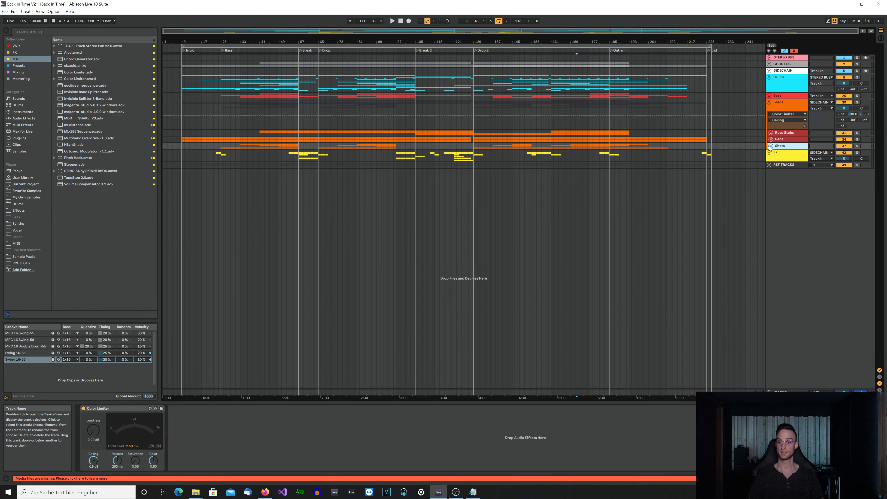
Unfold the FX group and its Uplifter track, and play the Uplifter soloed from bar 125
{"action": "left_click", "coordinate": [769, 152]}
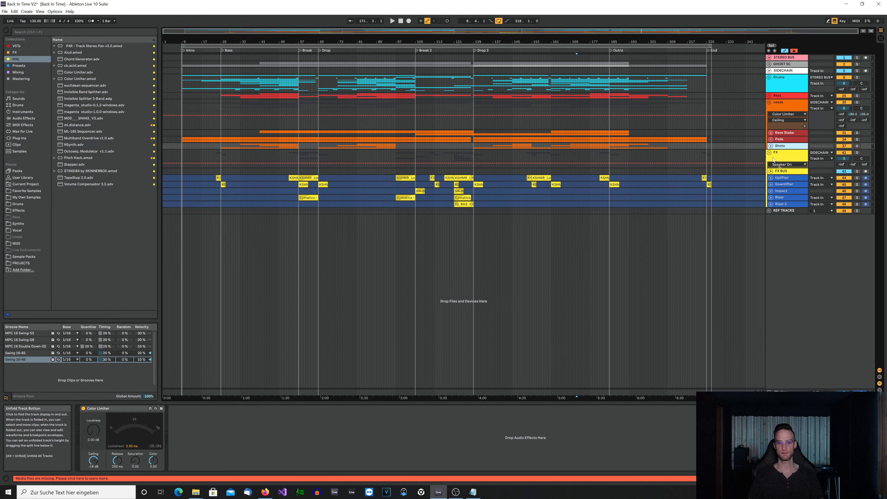
{"action": "left_click", "coordinate": [771, 178]}
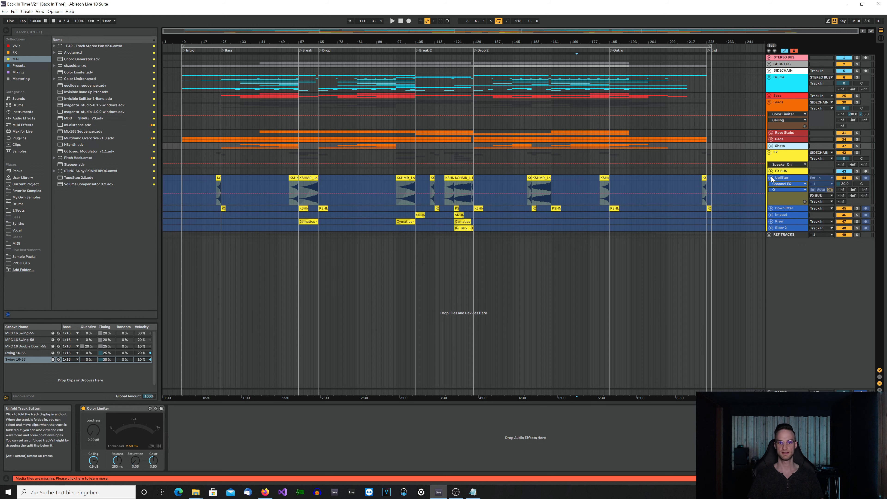
{"action": "left_click", "coordinate": [464, 188]}
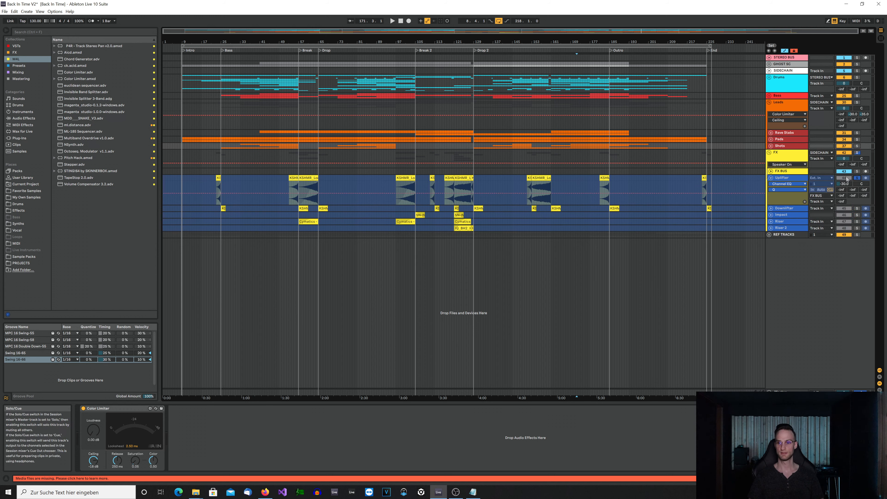
{"action": "left_click", "coordinate": [465, 189]}
{"action": "key", "text": "space"}
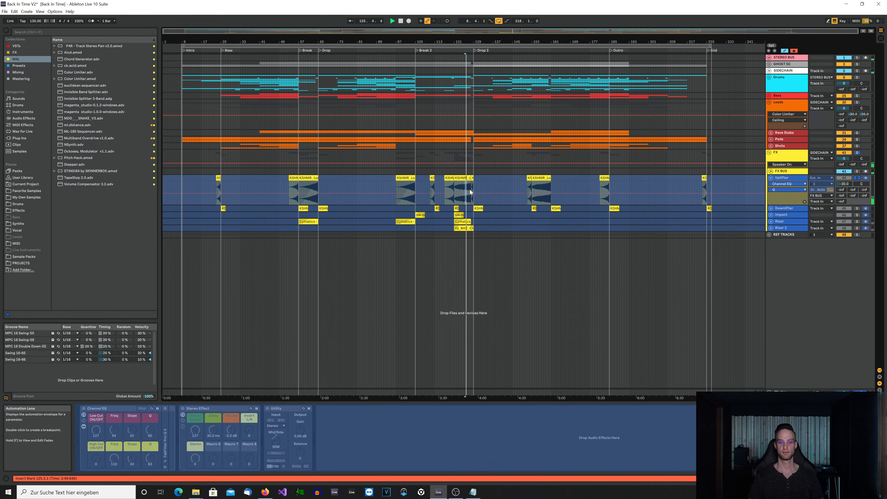
Unfold the Downlifter track, play its clip at bar 129 soloed, and fold the Uplifter and Downlifter tracks
{"action": "left_click", "coordinate": [771, 208]}
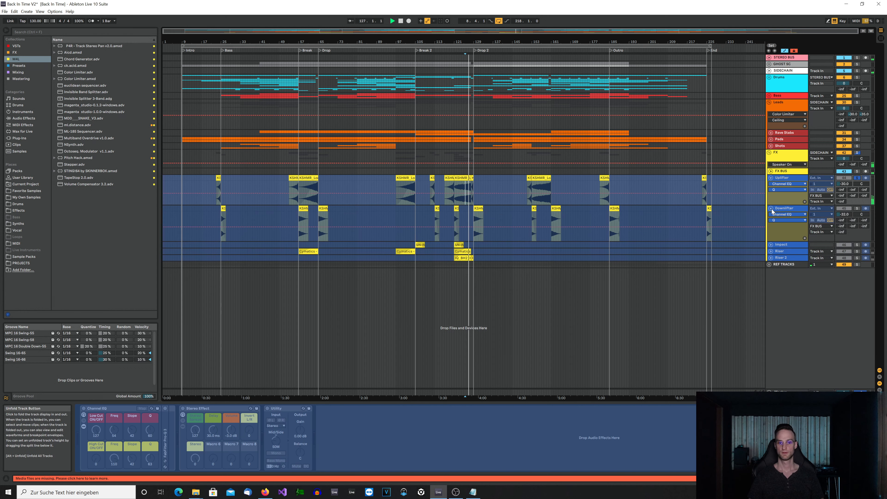
{"action": "left_click", "coordinate": [482, 209]}
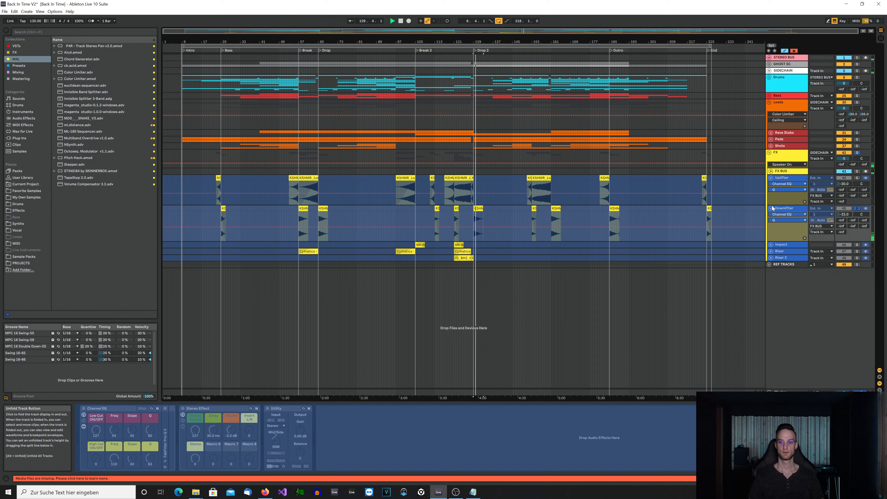
{"action": "left_click", "coordinate": [770, 177]}
{"action": "left_click", "coordinate": [771, 184]}
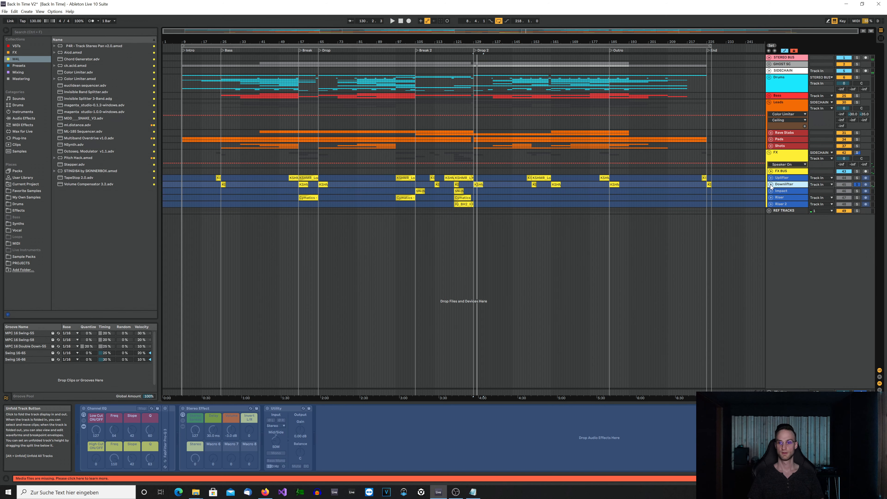
Unfold the Impact track and play its clips at bars 105 and 121 soloed
{"action": "left_click", "coordinate": [771, 191]}
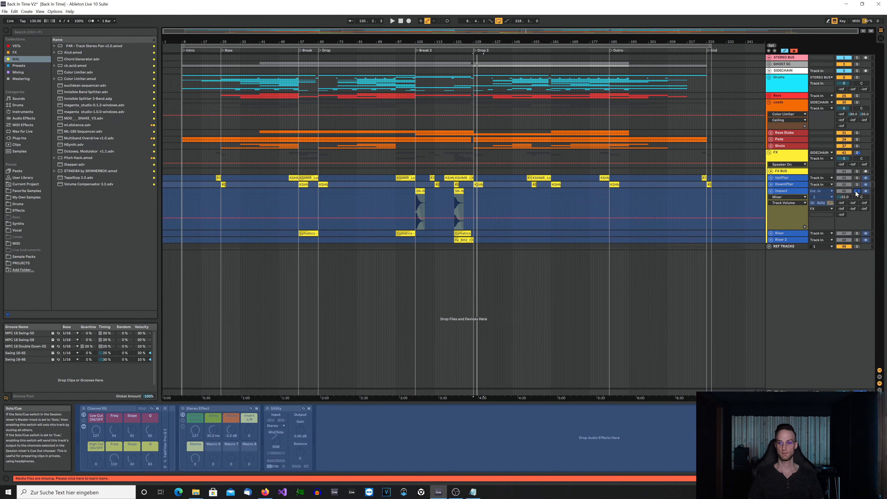
{"action": "left_click", "coordinate": [422, 191]}
{"action": "key", "text": "space"}
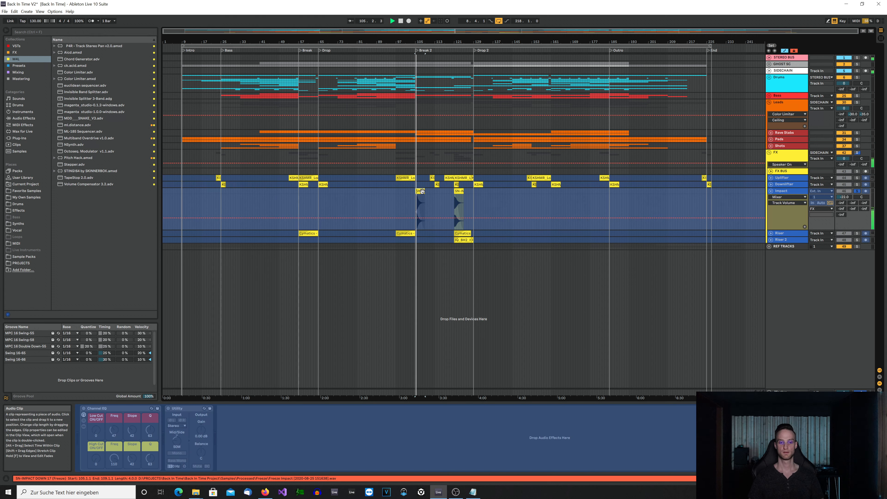
{"action": "left_click", "coordinate": [459, 193]}
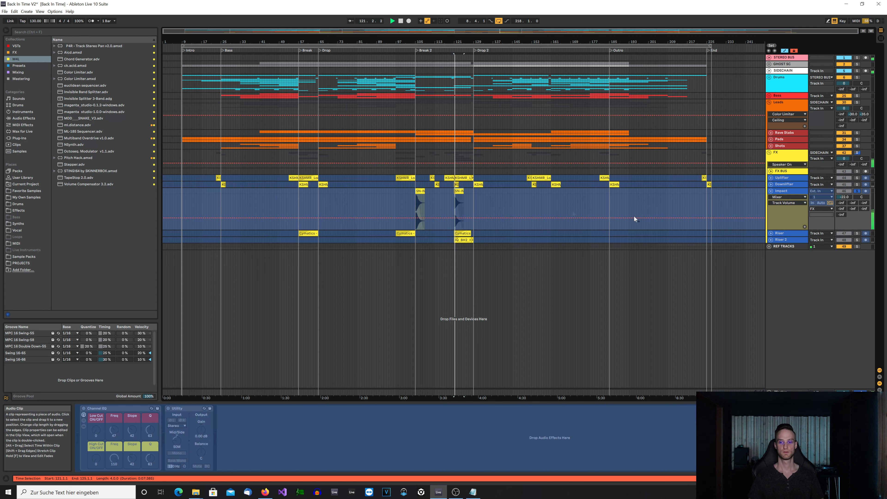
Unfold the Riser track, play it soloed from bar 126, and briefly solo Riser 2
{"action": "left_click", "coordinate": [770, 233]}
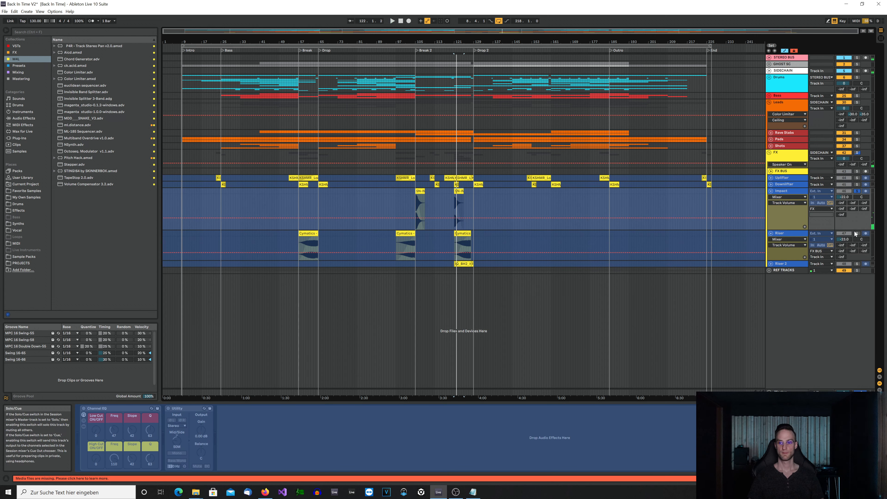
{"action": "left_click", "coordinate": [468, 241]}
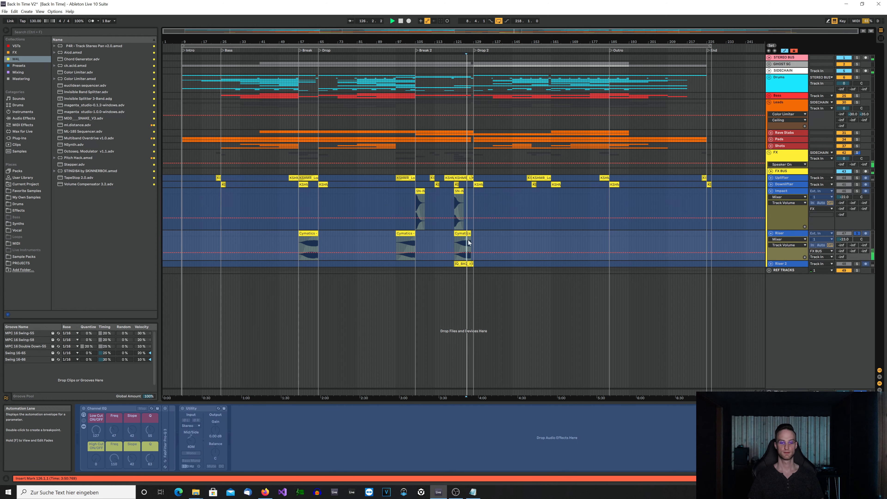
{"action": "left_click", "coordinate": [857, 265]}
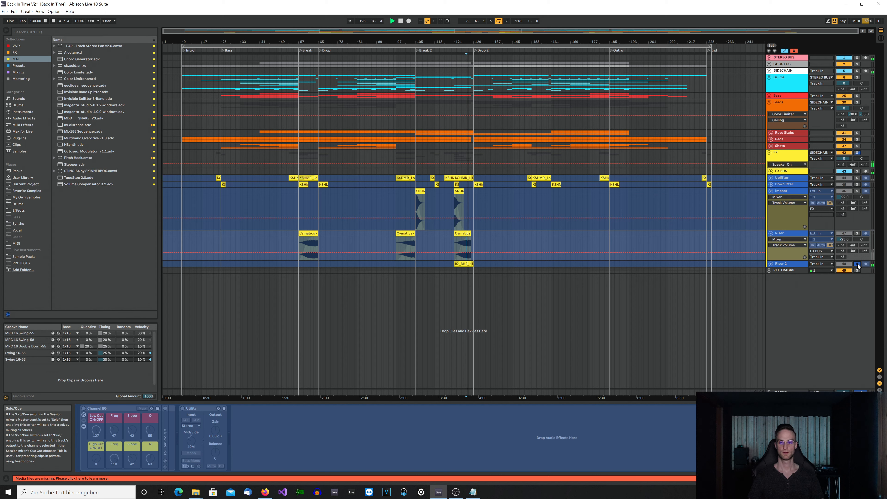
{"action": "left_click", "coordinate": [857, 264]}
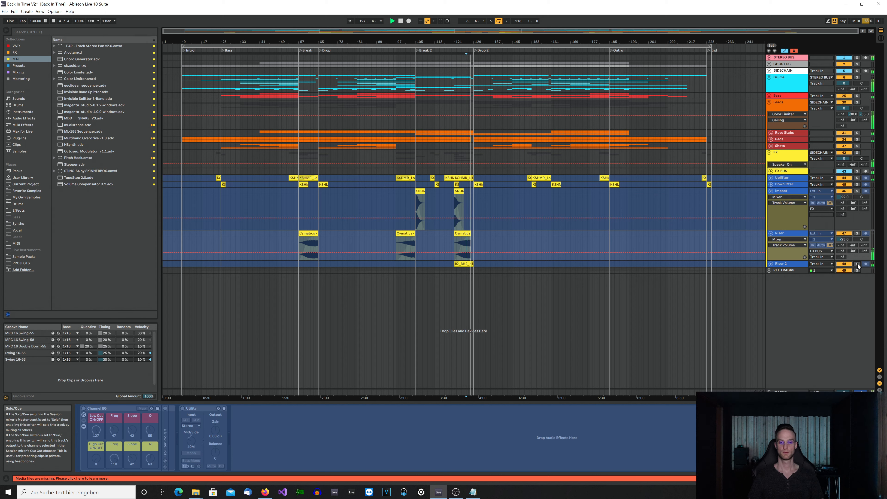
Unsolo the FX group and compare the full mix from bar 126 with the group muted and active
{"action": "left_click", "coordinate": [857, 153]}
{"action": "left_click", "coordinate": [856, 153]}
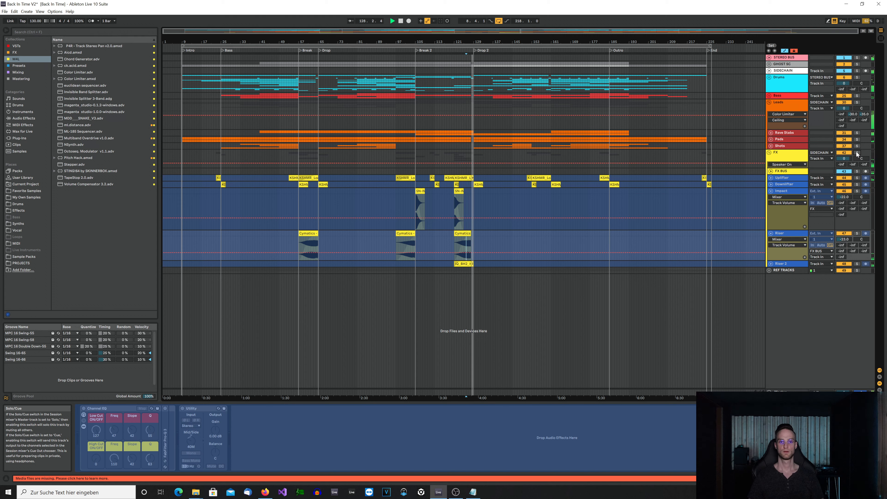
{"action": "key", "text": "space"}
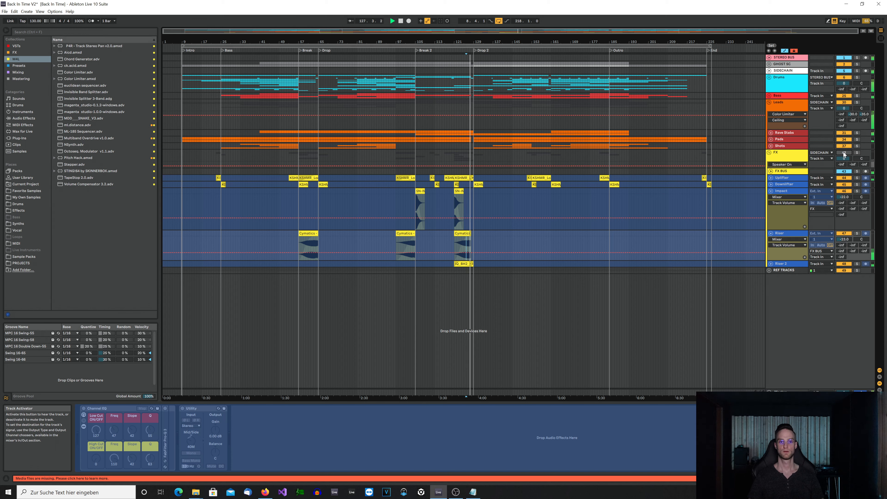
{"action": "key", "text": "space"}
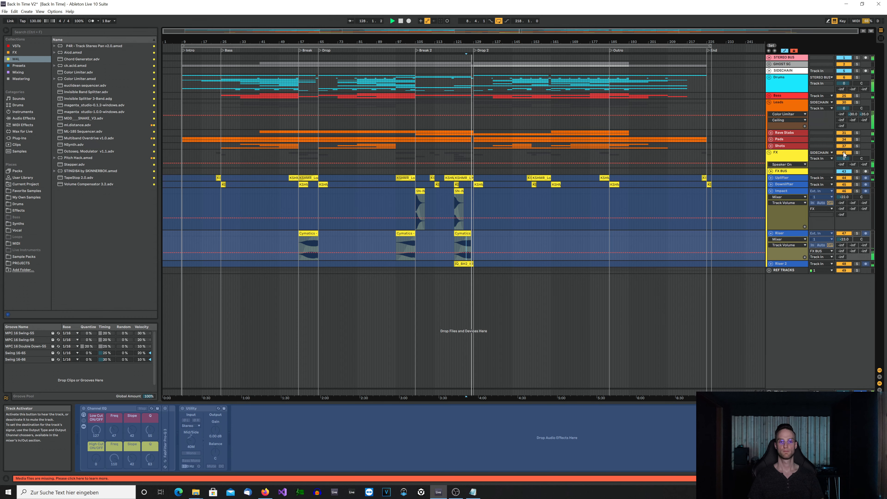
Fold the Impact and Riser tracks and the FX group
{"action": "left_click", "coordinate": [771, 191]}
{"action": "left_click", "coordinate": [771, 200]}
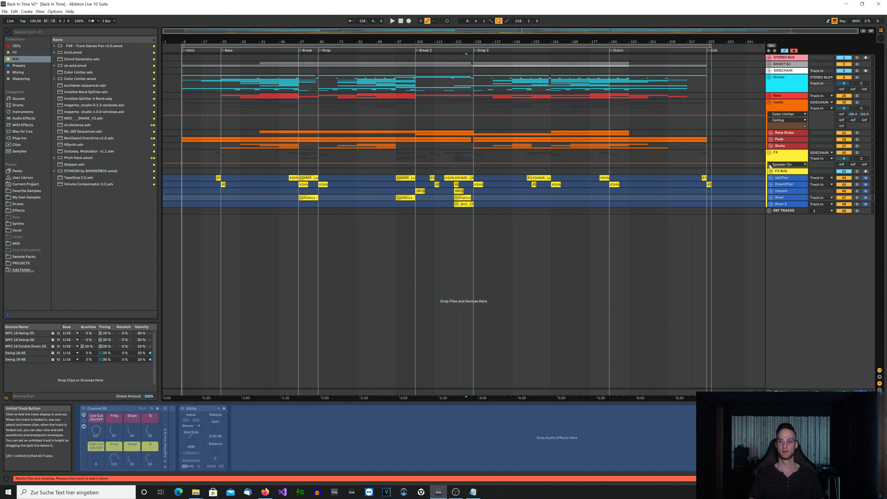
{"action": "left_click", "coordinate": [769, 153]}
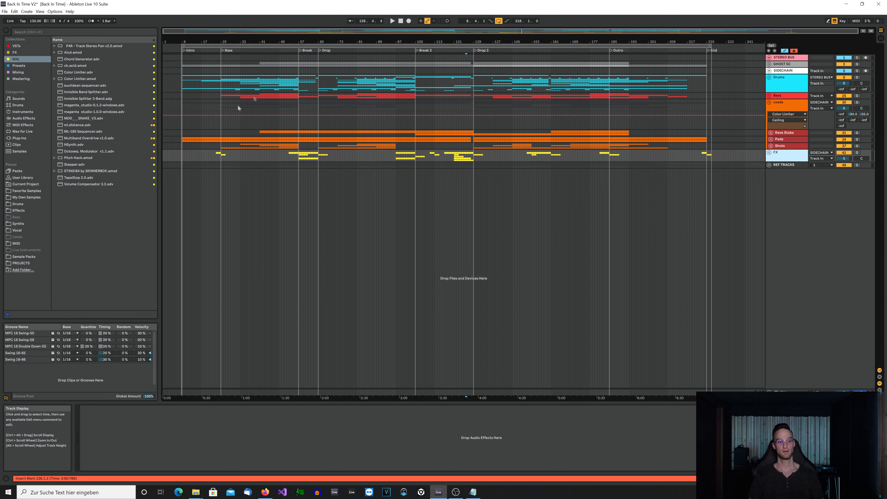
Play the full mix from bar 40, jumping ahead to bars 51, 56 and 63
{"action": "left_click", "coordinate": [217, 131]}
{"action": "left_click", "coordinate": [240, 127]}
{"action": "left_click", "coordinate": [258, 128]}
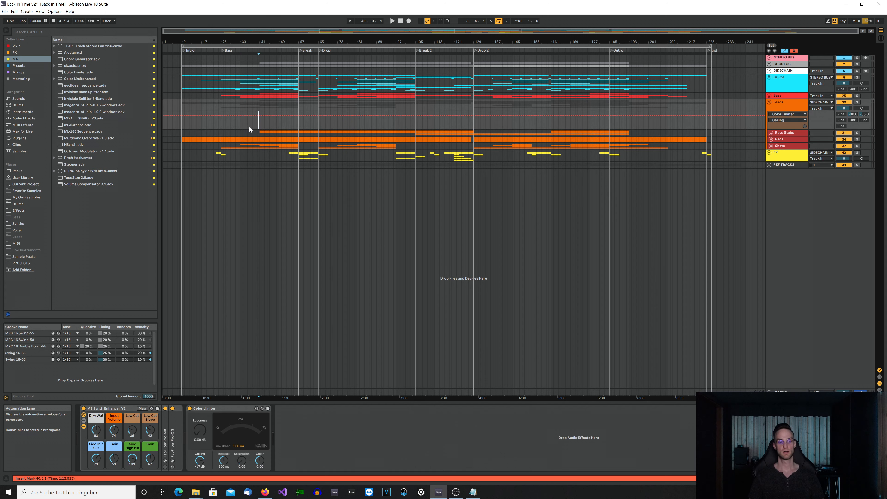
{"action": "key", "text": "space"}
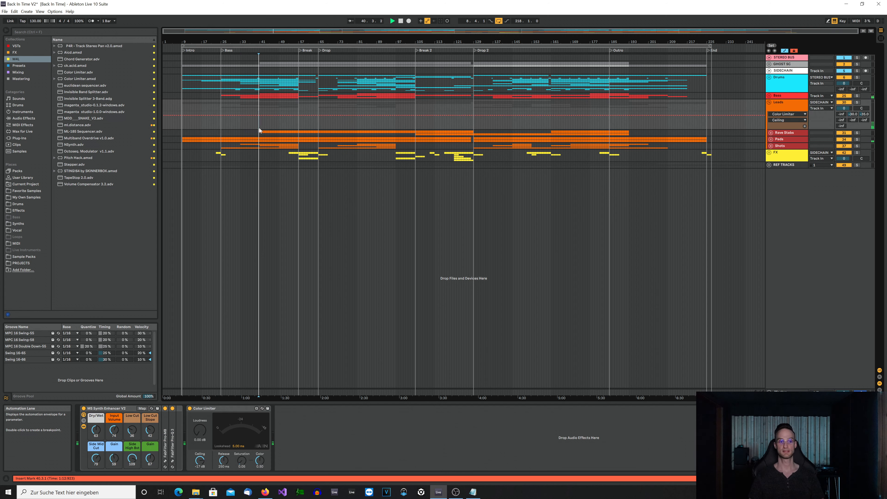
{"action": "left_click", "coordinate": [285, 125]}
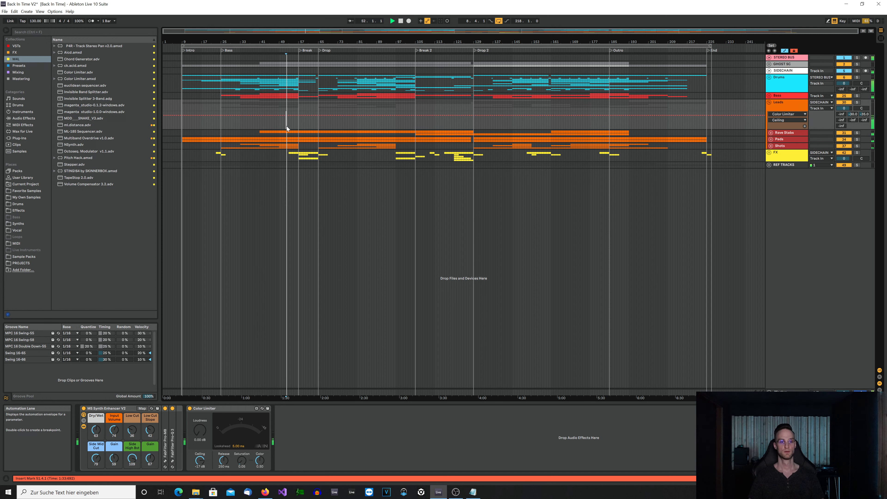
{"action": "left_click", "coordinate": [296, 126]}
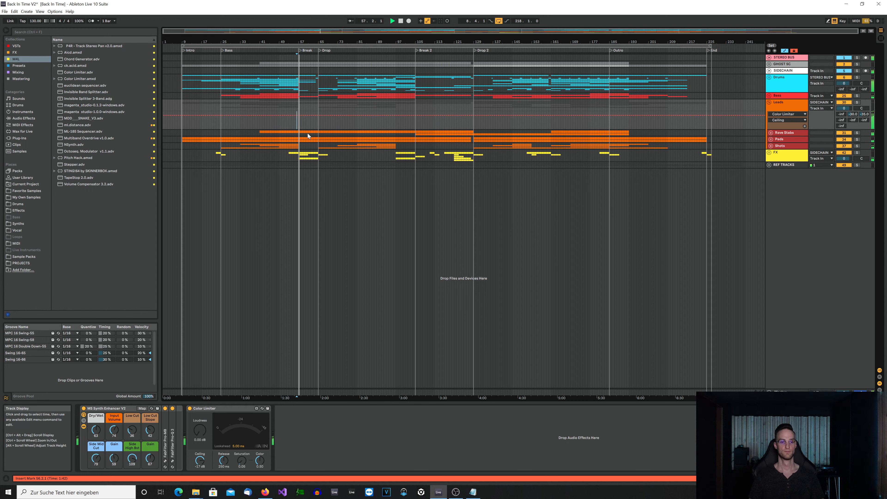
{"action": "left_click", "coordinate": [314, 127]}
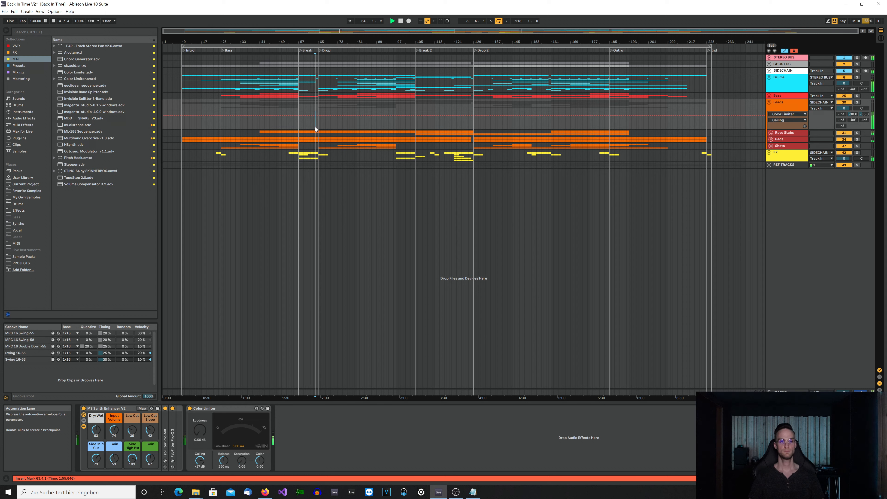
Continue auditioning the full mix by jumping playback to bar 79 and on to bar 94
{"action": "left_click", "coordinate": [353, 130]}
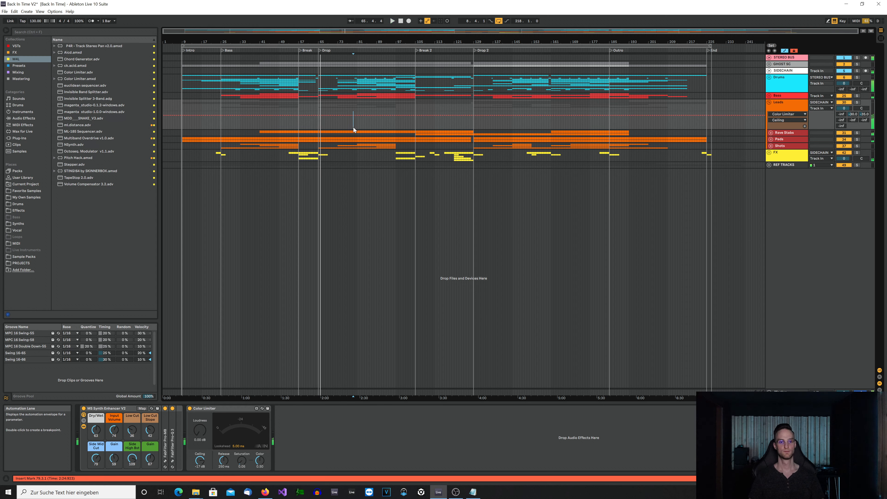
{"action": "left_click", "coordinate": [373, 127]}
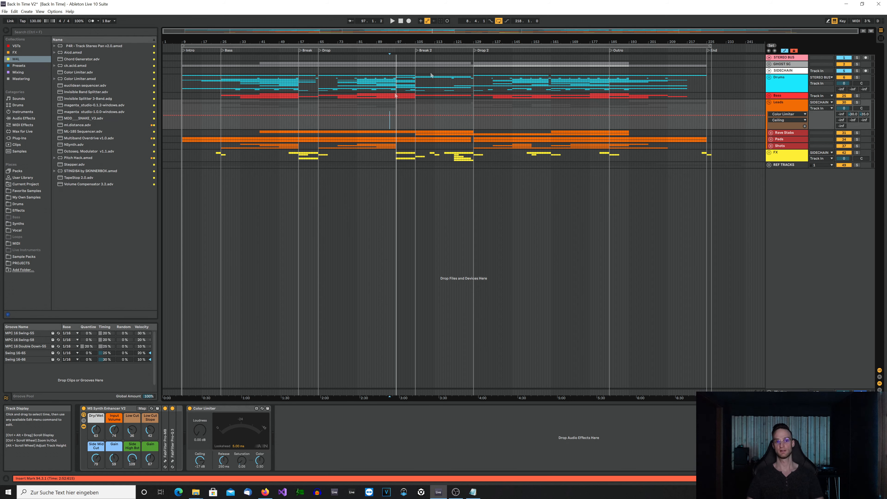
Unfold the Drums group, fold its DRUM BUS track, and collapse the Drums and Leads groups
{"action": "left_click", "coordinate": [769, 77]}
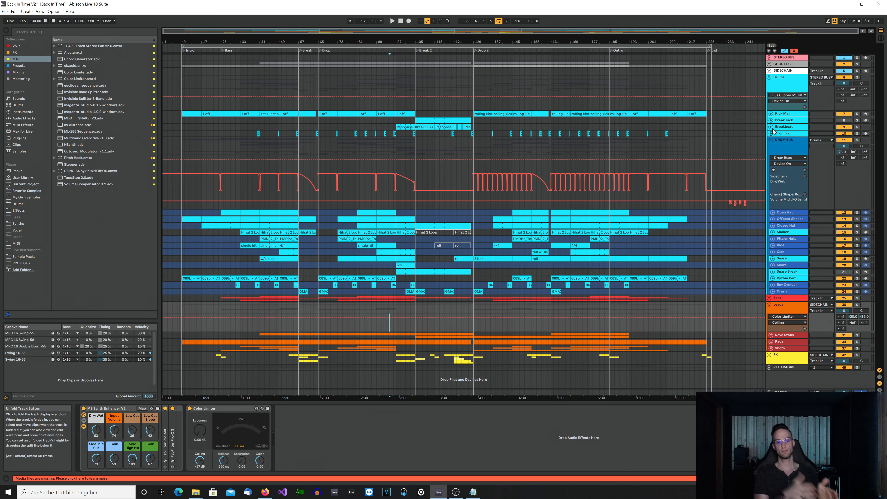
{"action": "left_click", "coordinate": [771, 140]}
{"action": "left_click", "coordinate": [768, 77]}
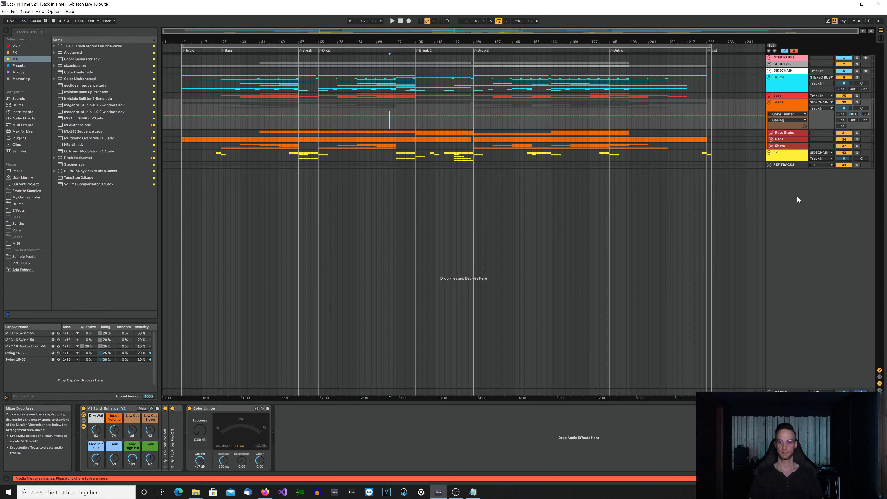
{"action": "left_click", "coordinate": [777, 390]}
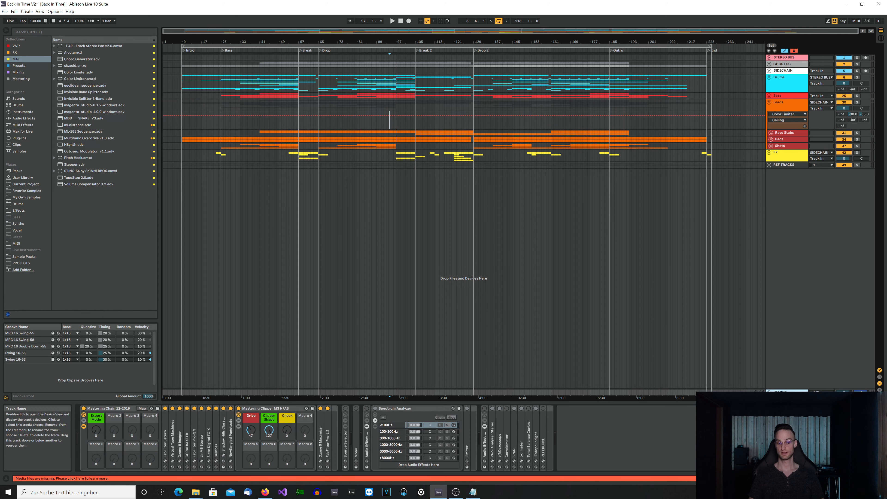
{"action": "left_click", "coordinate": [768, 103]}
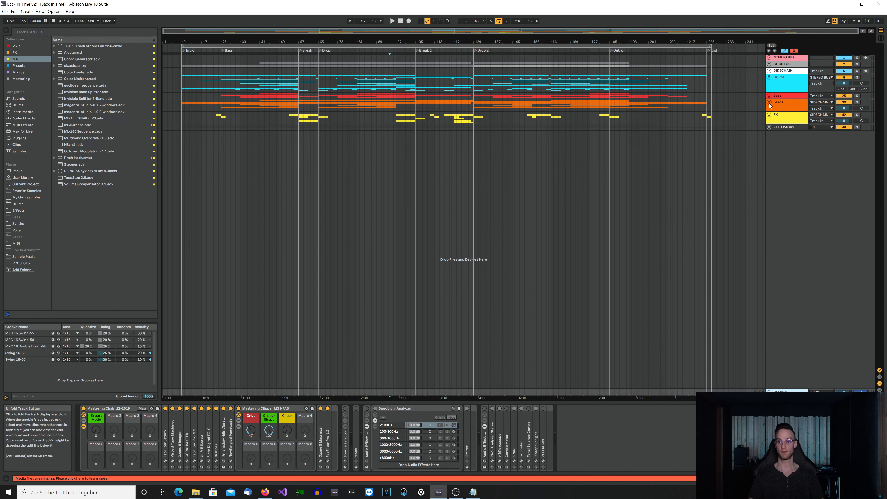
Place the marker at several points in Break 2, play the mix from bar 125 and from bar 118, and stop
{"action": "left_click", "coordinate": [416, 87]}
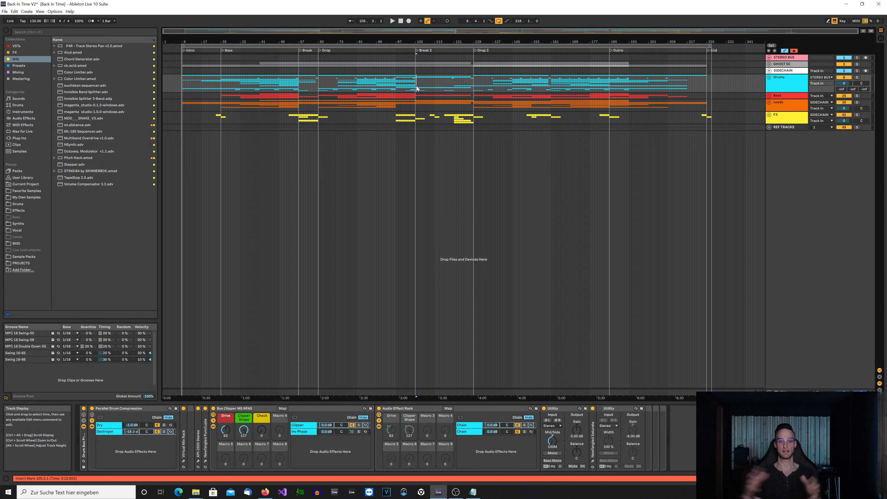
{"action": "left_click", "coordinate": [431, 88]}
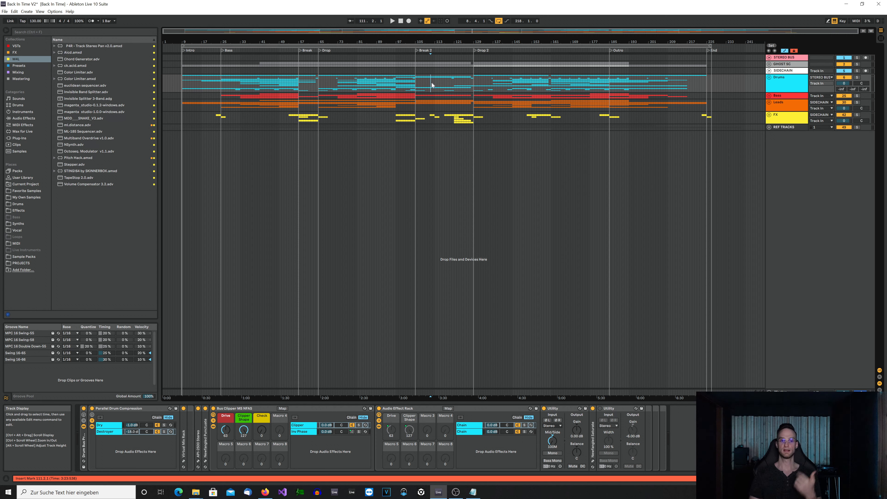
{"action": "left_click", "coordinate": [455, 87]}
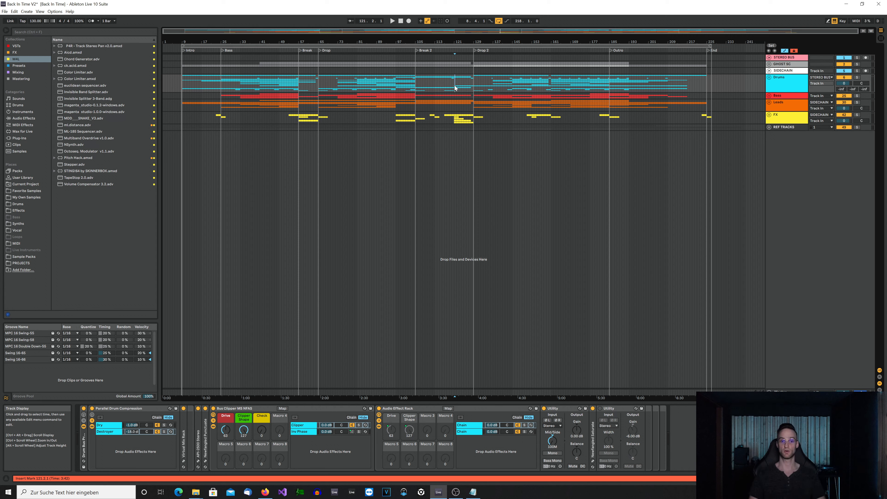
{"action": "left_click", "coordinate": [465, 91]}
{"action": "key", "text": "space"}
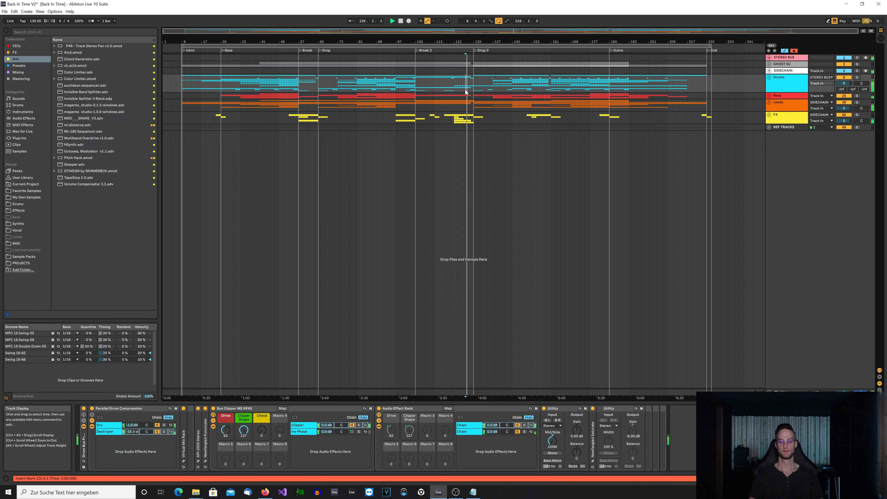
{"action": "left_click", "coordinate": [448, 88]}
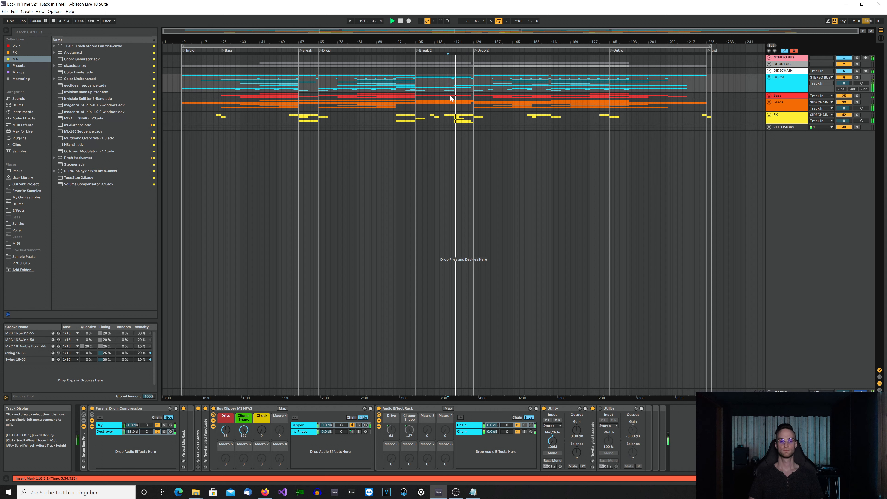
{"action": "key", "text": "space"}
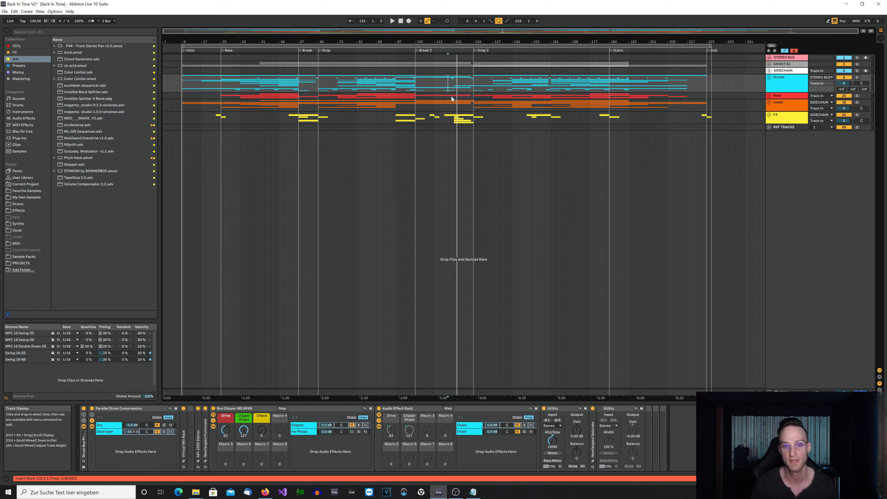
Play the full mix from bar 159, jumping ahead to bars 168 and 175
{"action": "left_click", "coordinate": [549, 88]}
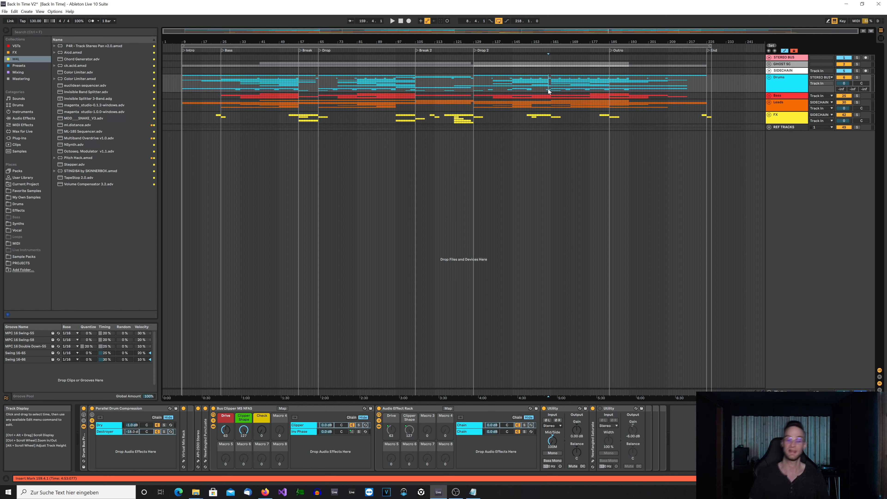
{"action": "key", "text": "space"}
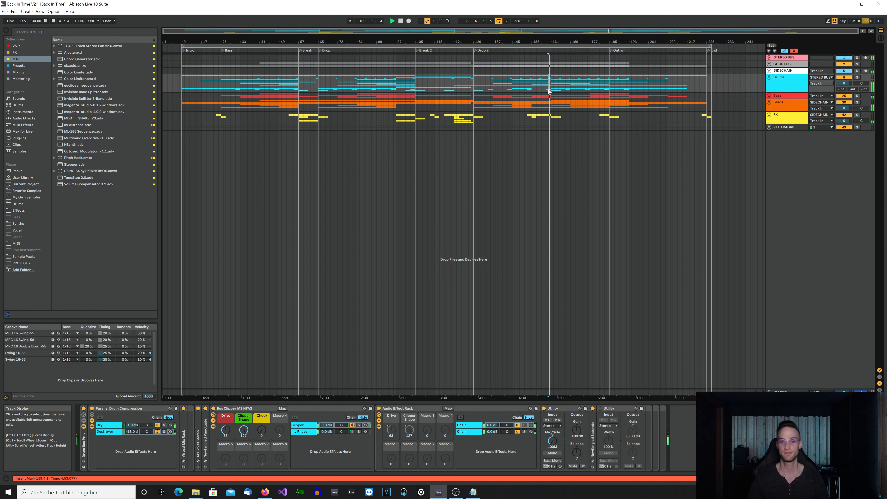
{"action": "left_click", "coordinate": [568, 92]}
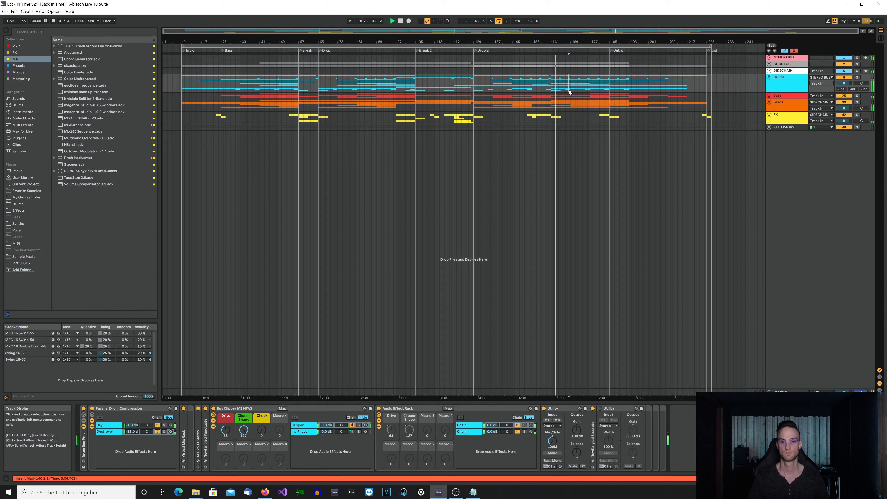
{"action": "left_click", "coordinate": [585, 92]}
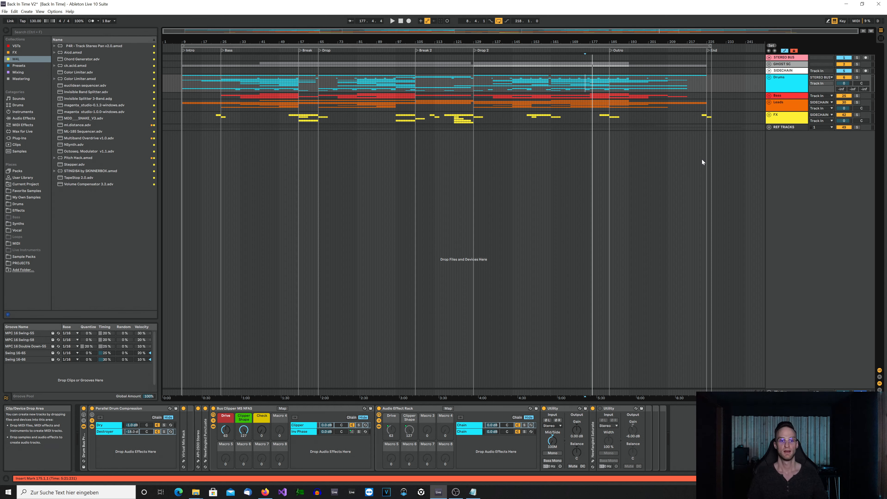
Show the Master devices, switch to the STEREO BUS chain, and inspect its Virtual Mix Rack plug-in before closing it
{"action": "left_click", "coordinate": [785, 390]}
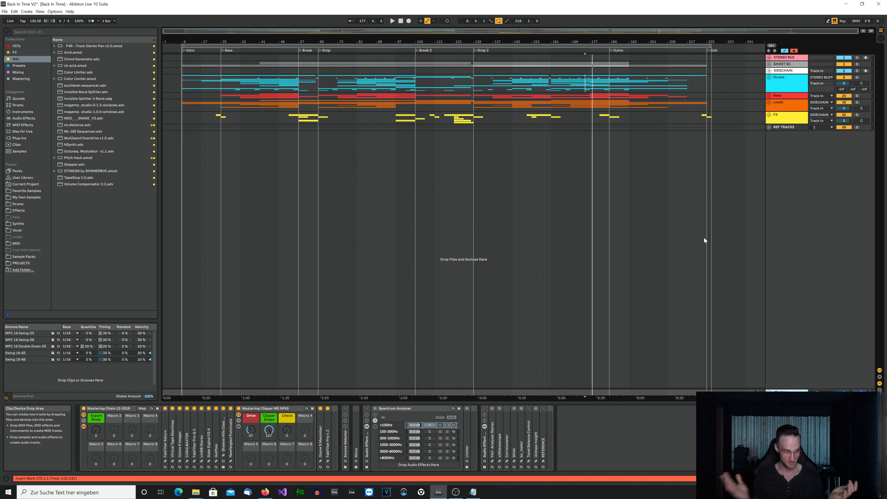
{"action": "left_click", "coordinate": [165, 445]}
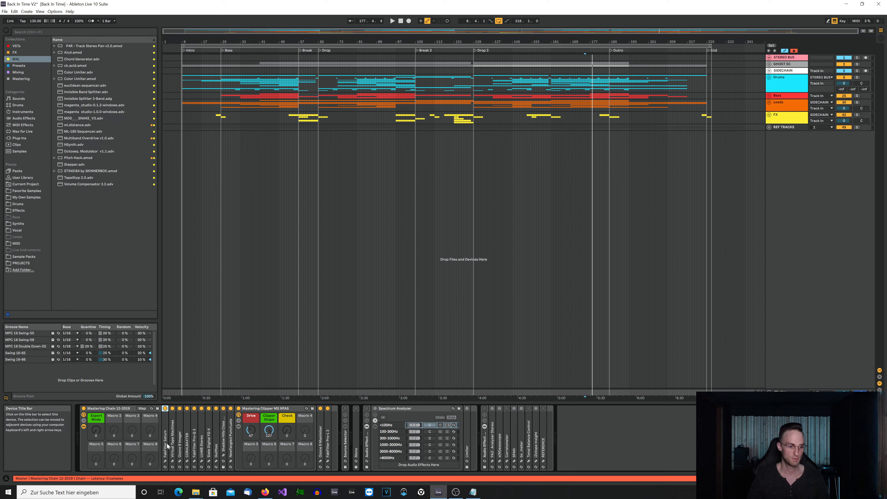
{"action": "left_click", "coordinate": [786, 58]}
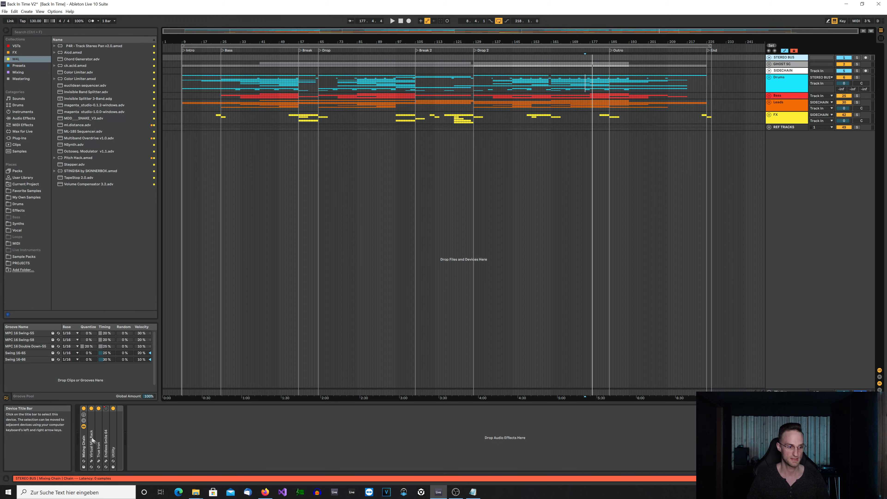
{"action": "left_click", "coordinate": [91, 461]}
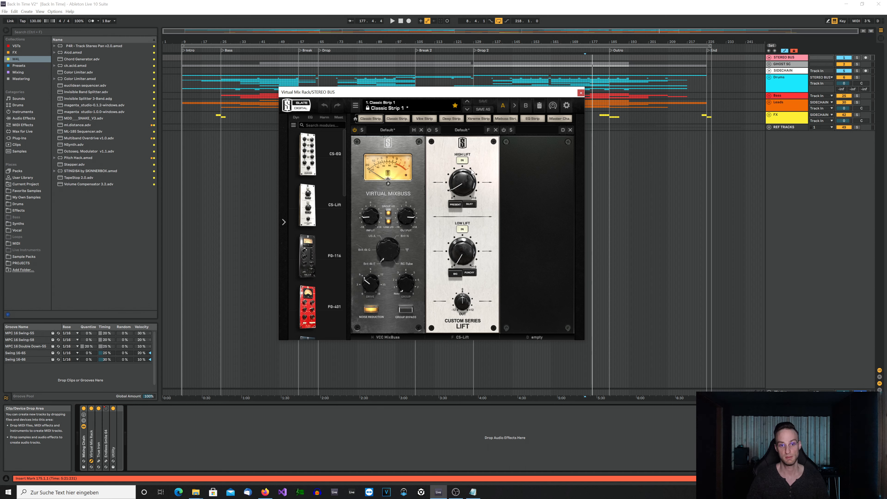
{"action": "mouse_move", "coordinate": [472, 171]}
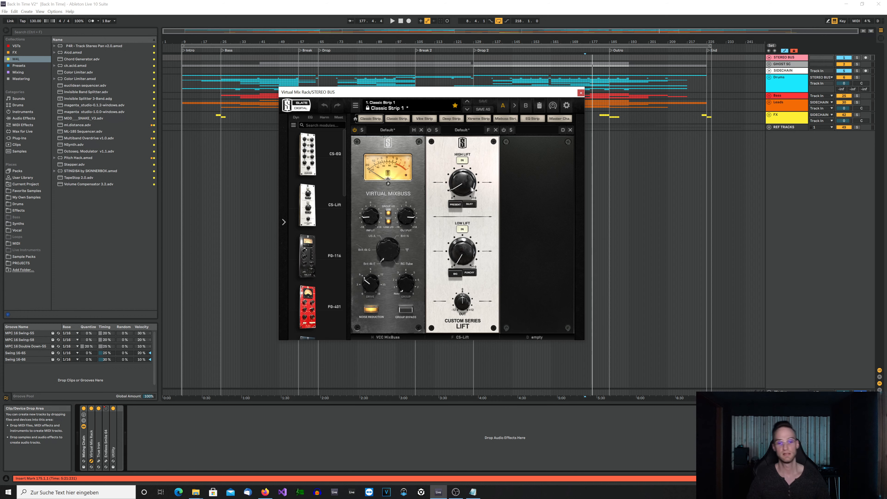
{"action": "left_click", "coordinate": [580, 93]}
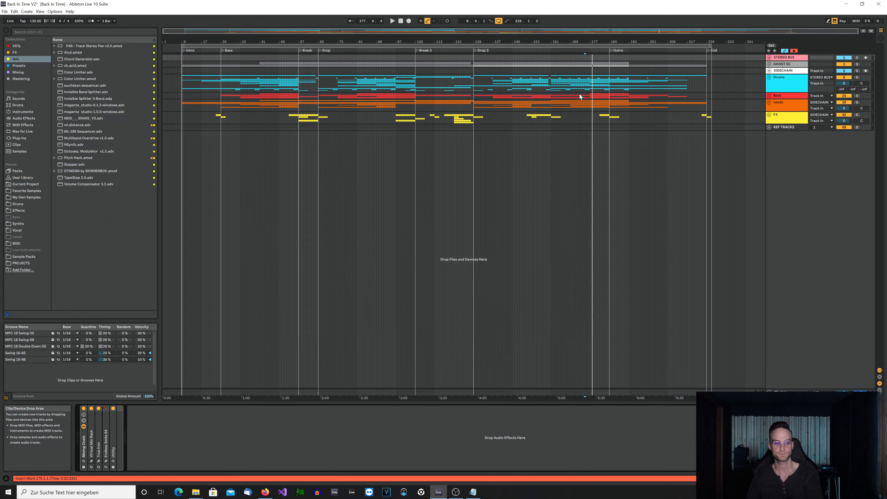
Open the True Iron plug-in on the STEREO BUS, check its voicing options, and close it
{"action": "left_click", "coordinate": [99, 462]}
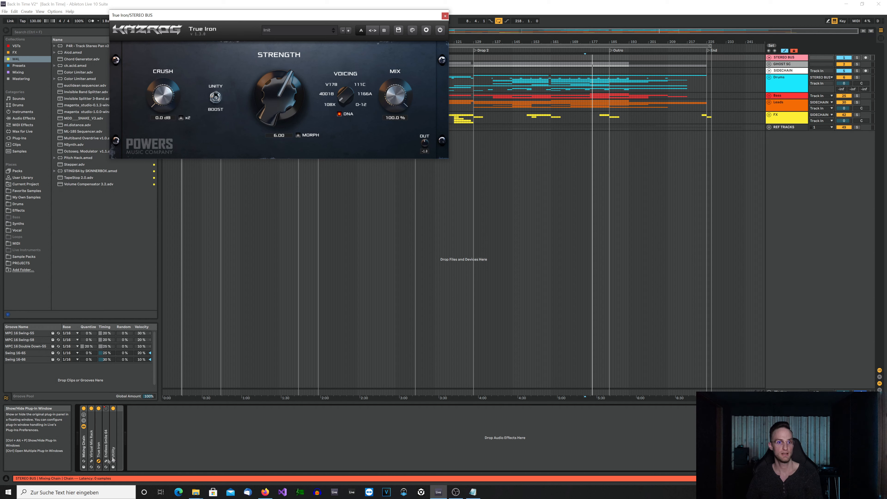
{"action": "mouse_move", "coordinate": [330, 109]}
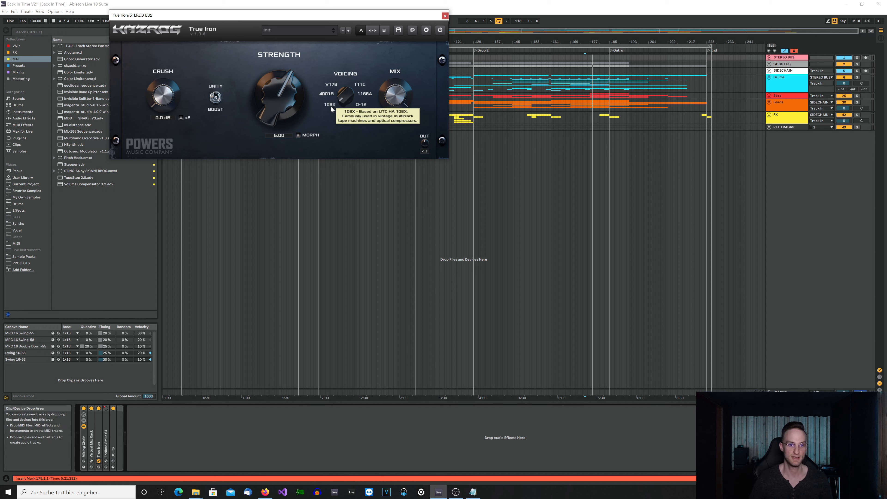
{"action": "left_click", "coordinate": [444, 16]}
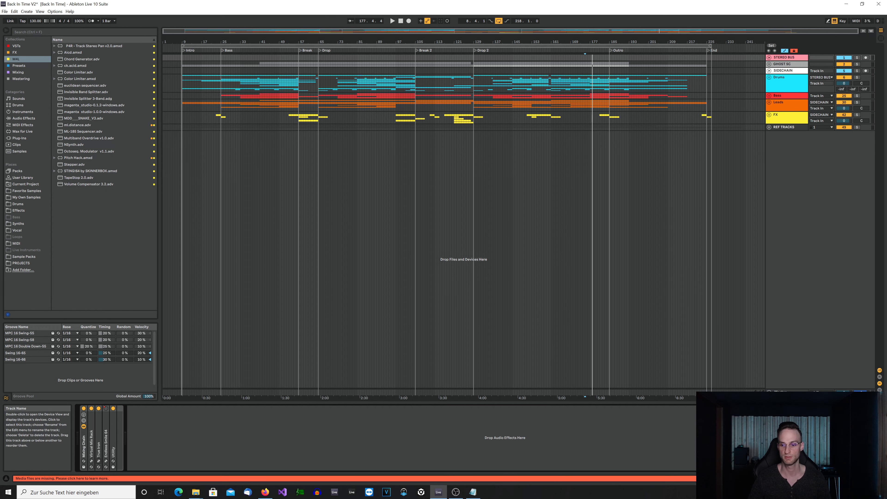
Open FabFilter Saturn in the Master's mastering chain, examine the saturation settings of its second, third and fourth bands, and close it
{"action": "left_click", "coordinate": [769, 390]}
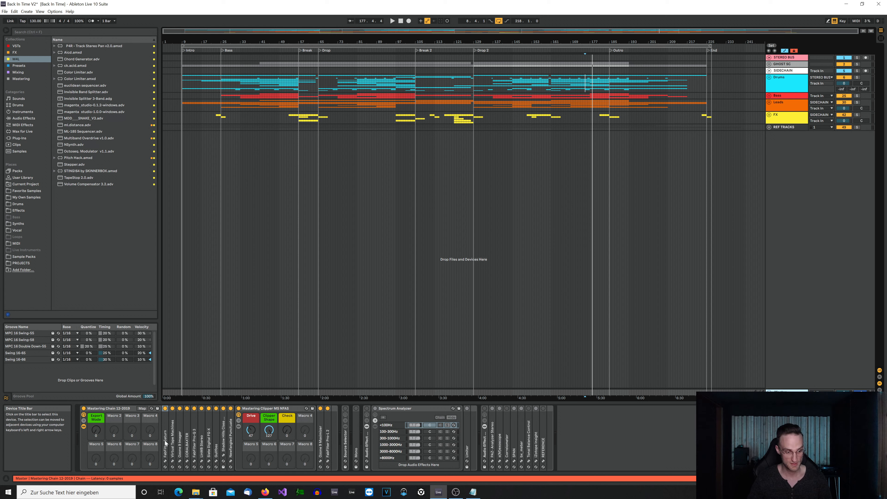
{"action": "left_click", "coordinate": [165, 462]}
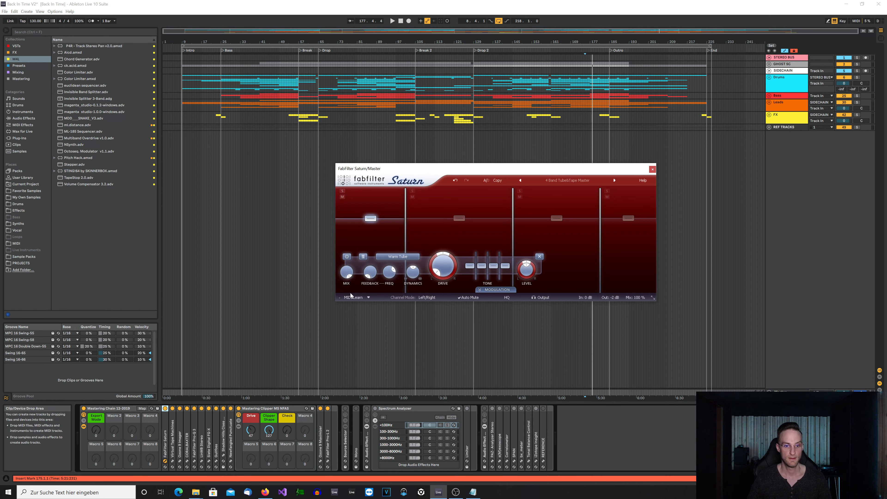
{"action": "left_click", "coordinate": [436, 238]}
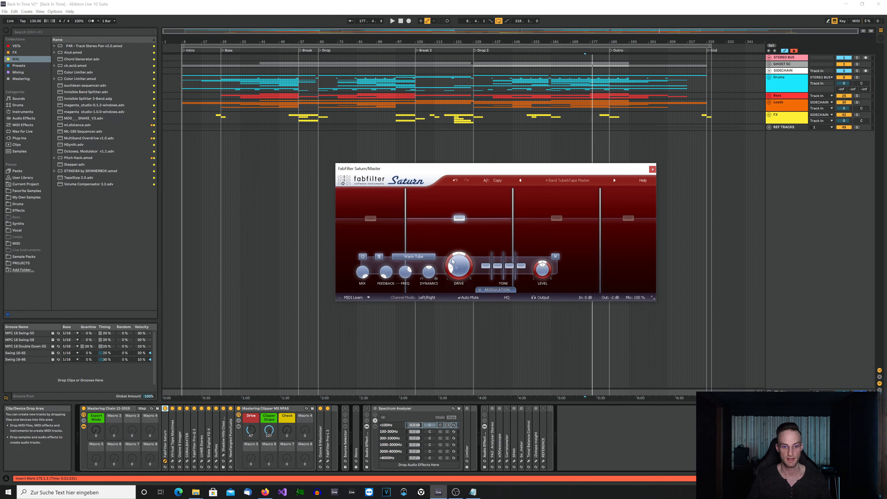
{"action": "left_click", "coordinate": [551, 240]}
{"action": "mouse_move", "coordinate": [555, 266]}
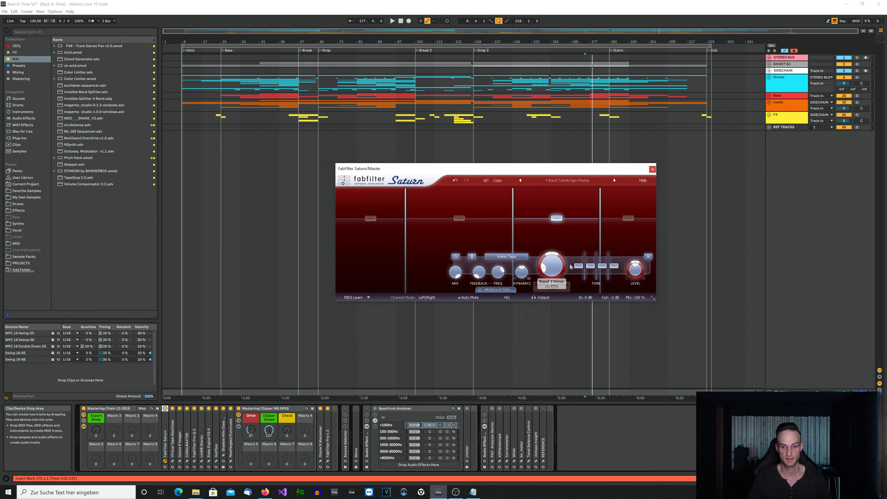
{"action": "left_click", "coordinate": [627, 249]}
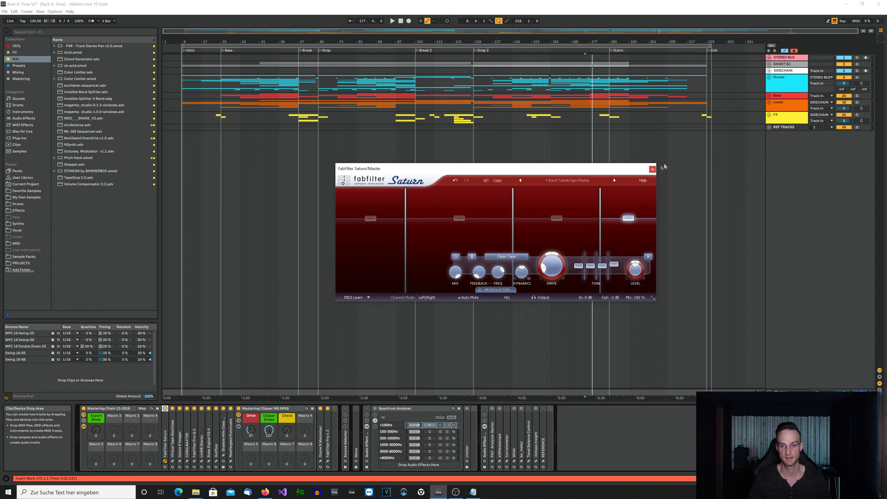
{"action": "left_click", "coordinate": [652, 169]}
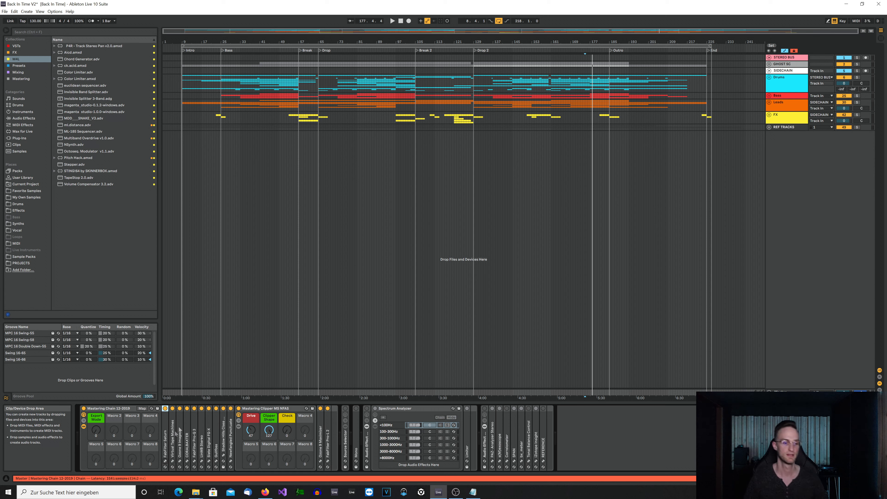
View and close Virtual Tape Machines on the Master, and open Ozone 9 Imager, moving its window clear to examine the stereo widths
{"action": "left_click", "coordinate": [171, 462]}
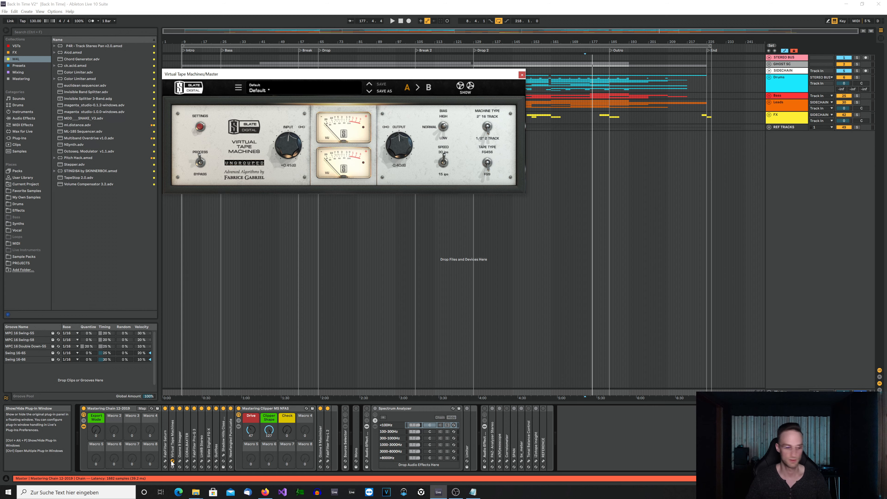
{"action": "left_click", "coordinate": [172, 461]}
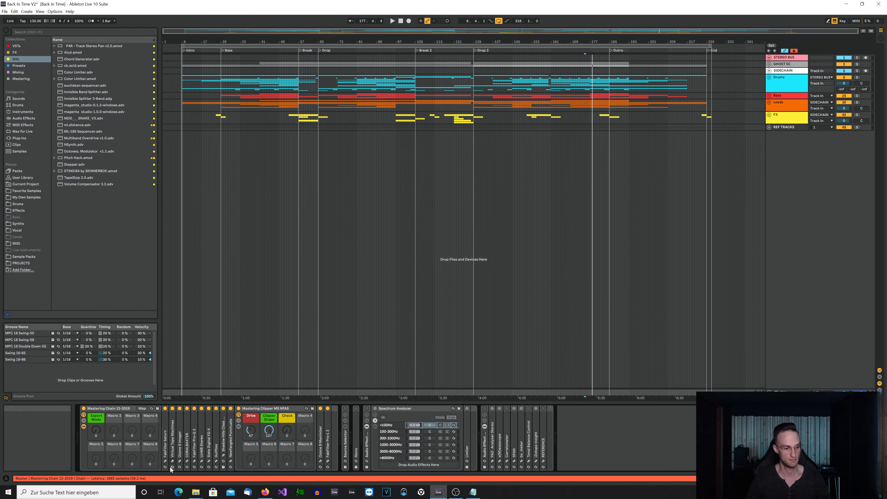
{"action": "left_click", "coordinate": [180, 461]}
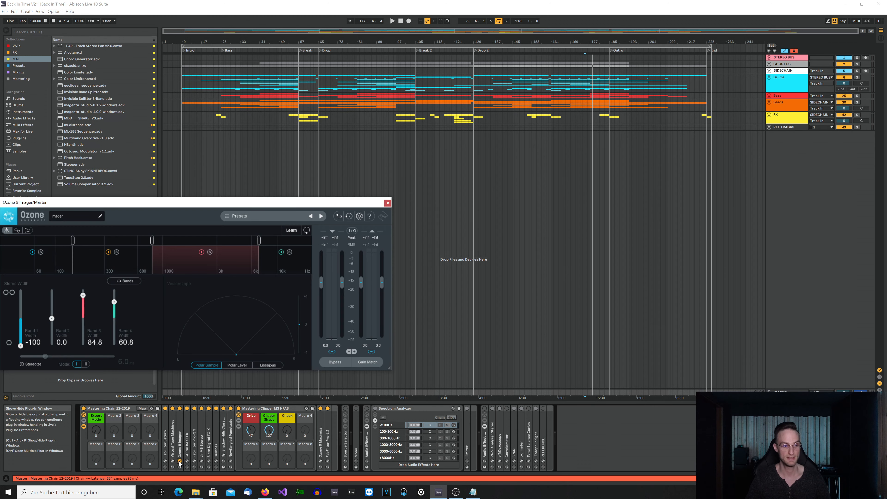
{"action": "left_click_drag", "start_coordinate": [208, 202], "coordinate": [391, 192]}
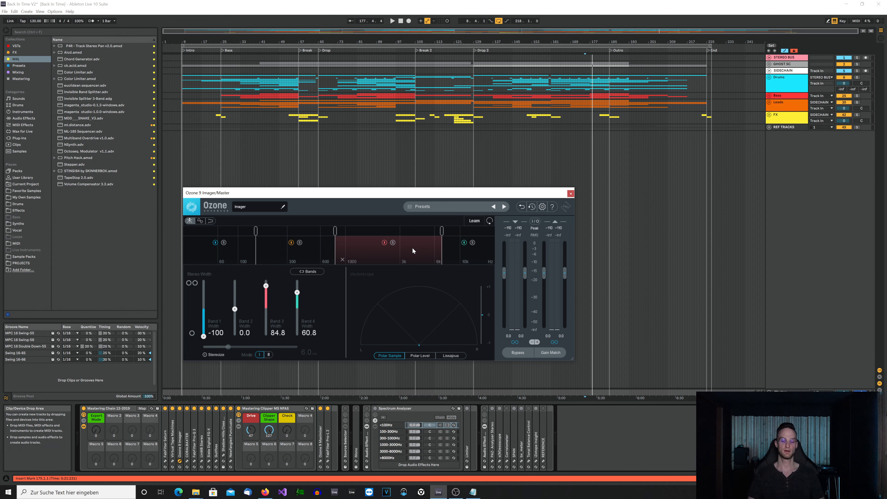
Close Ozone 9 Imager, and view and close the CORALBAXTER and FabFilter Pro-Q 3 plug-ins on the Master
{"action": "left_click", "coordinate": [569, 195]}
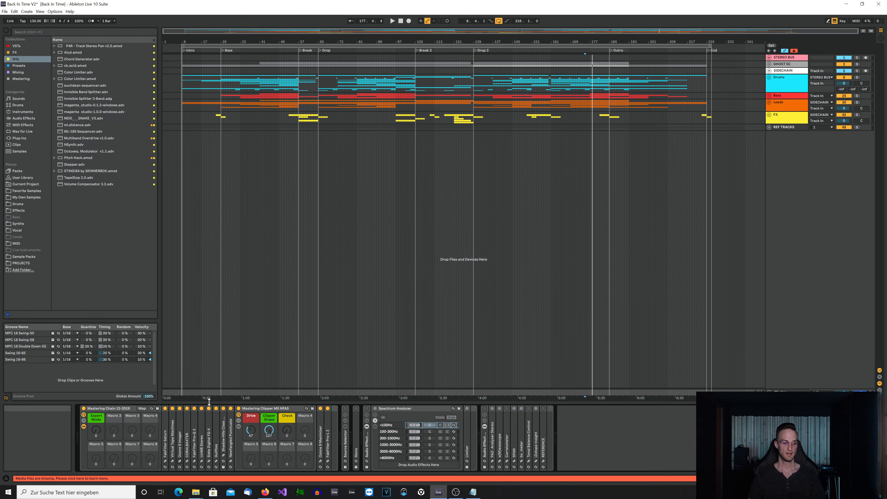
{"action": "left_click", "coordinate": [188, 461]}
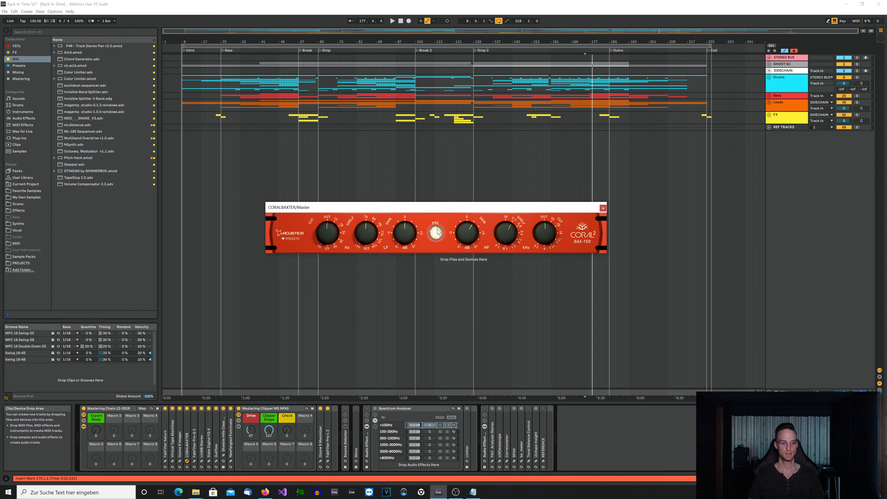
{"action": "left_click", "coordinate": [603, 208]}
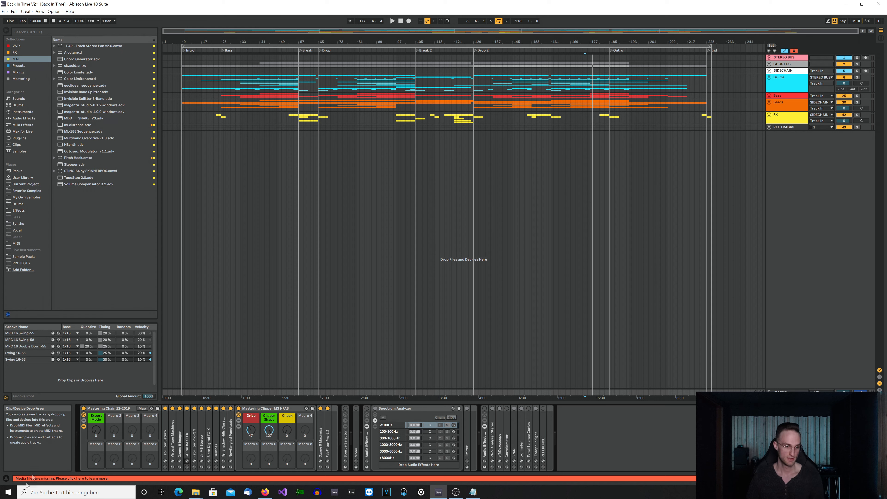
{"action": "left_click", "coordinate": [194, 461]}
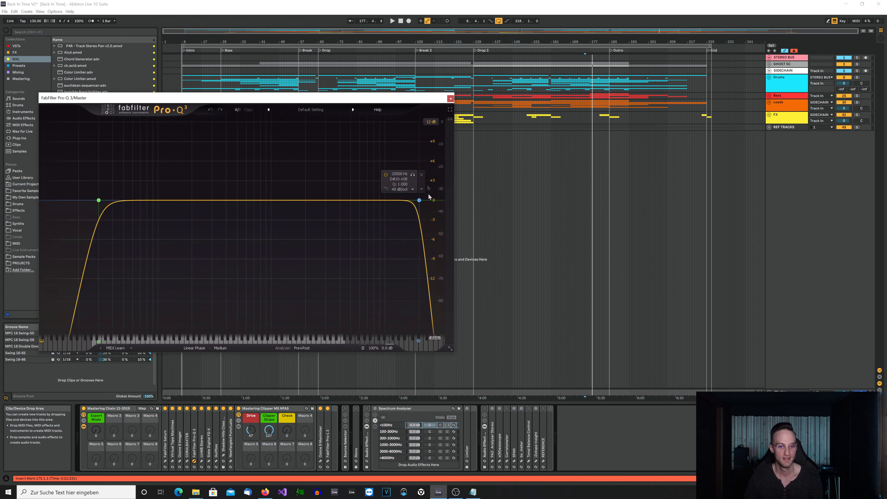
{"action": "left_click", "coordinate": [450, 99]}
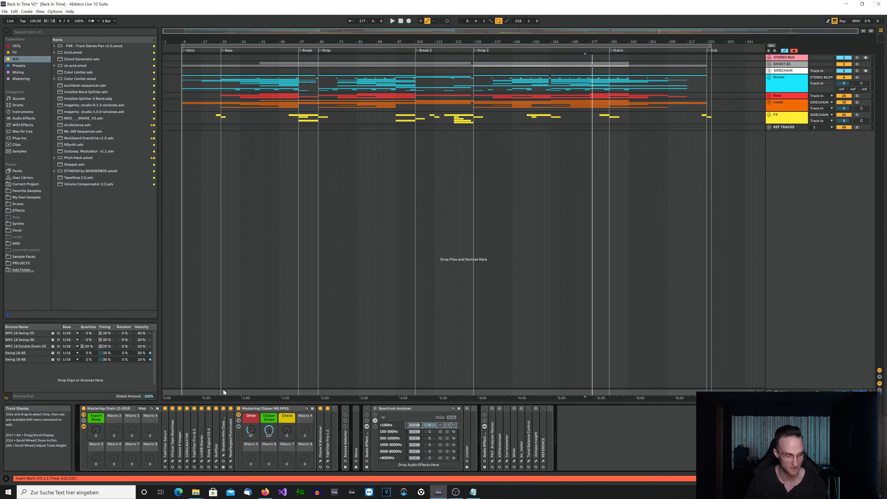
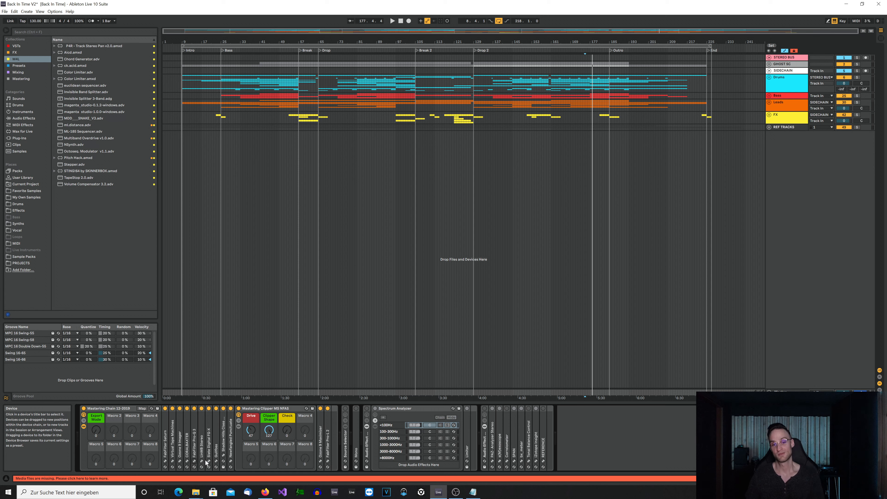
Open LinMB Stereo on the Master, examine its multiband compression while playing from bar 140, and close it
{"action": "left_click", "coordinate": [202, 461]}
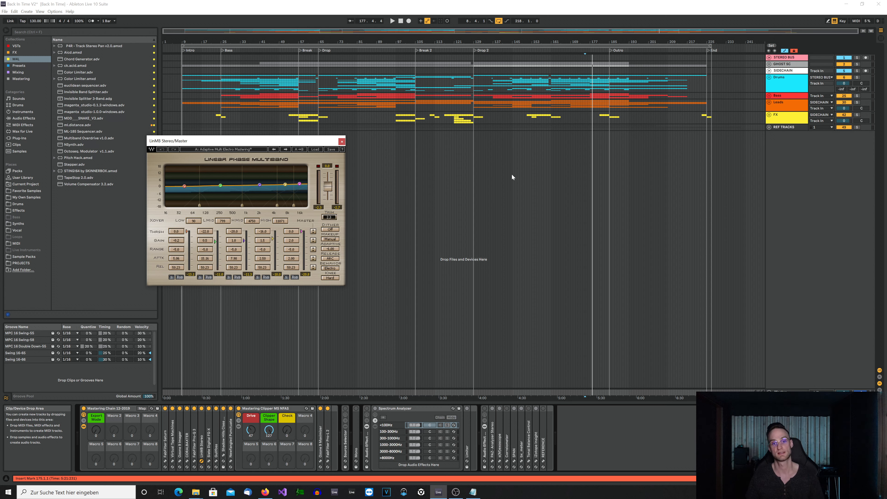
{"action": "left_click", "coordinate": [501, 169]}
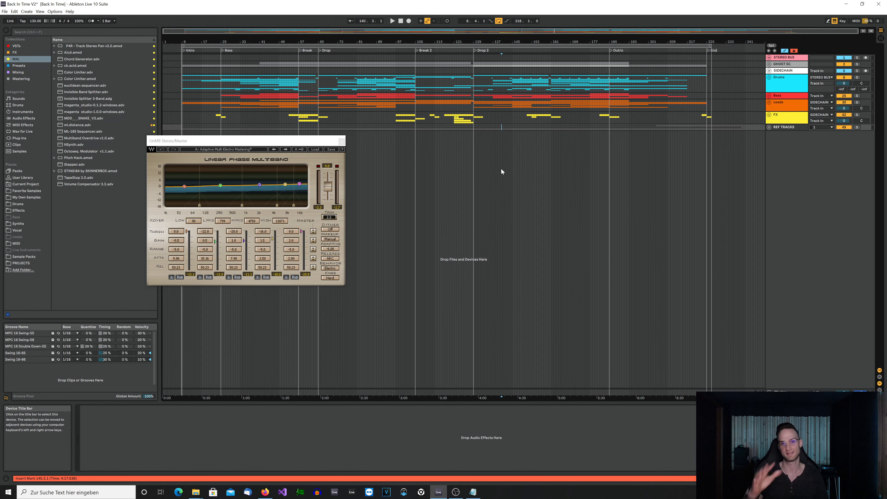
{"action": "key", "text": "space"}
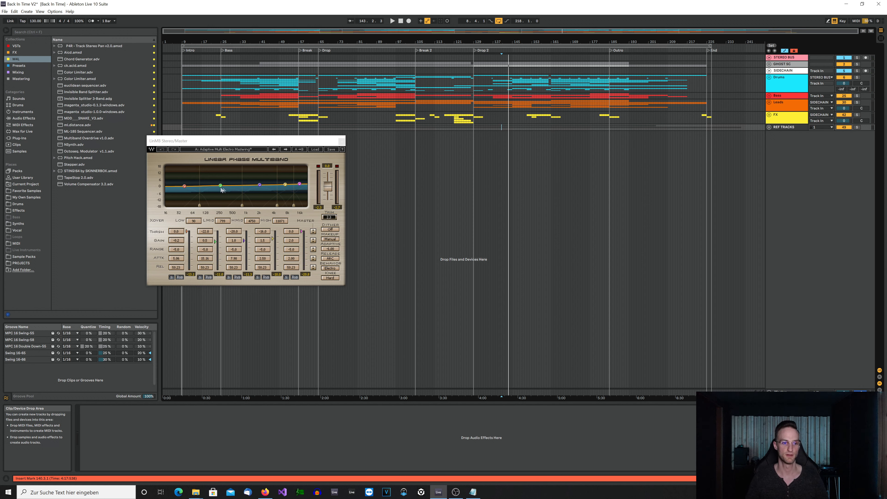
{"action": "left_click", "coordinate": [341, 141]}
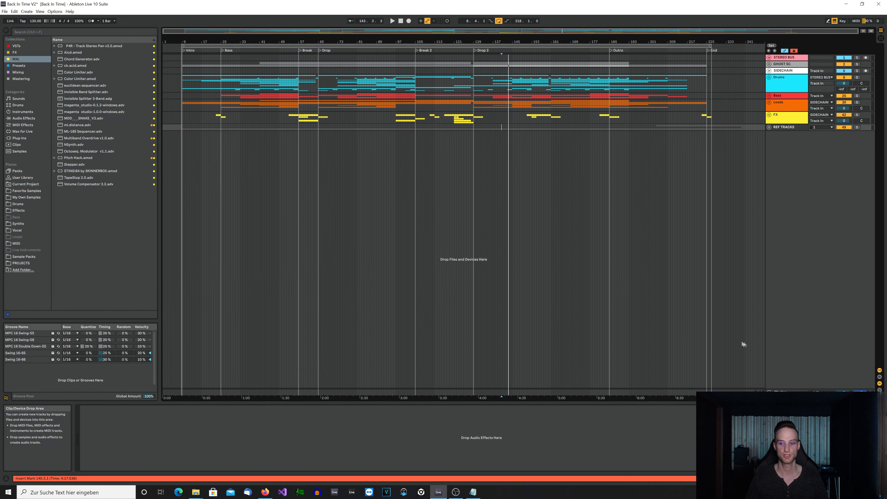
Show the Master devices again, and view and close the Slate Digital FG-X plug-in
{"action": "left_click", "coordinate": [781, 389]}
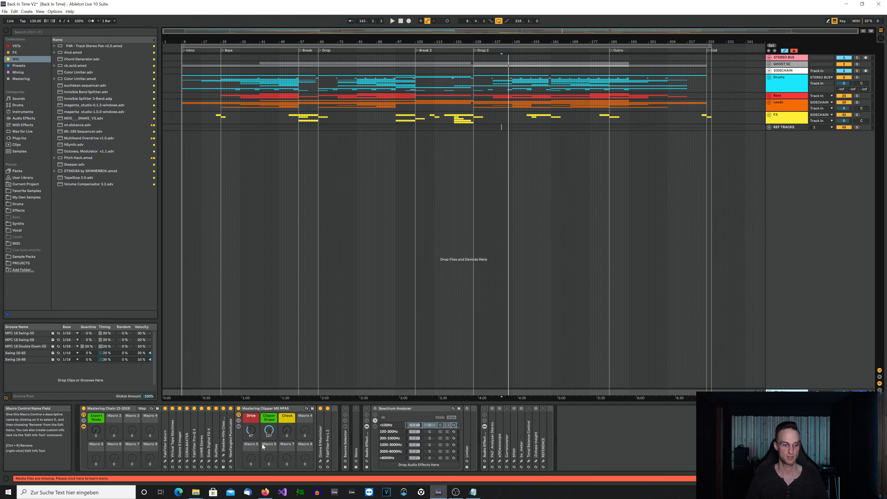
{"action": "left_click", "coordinate": [209, 463]}
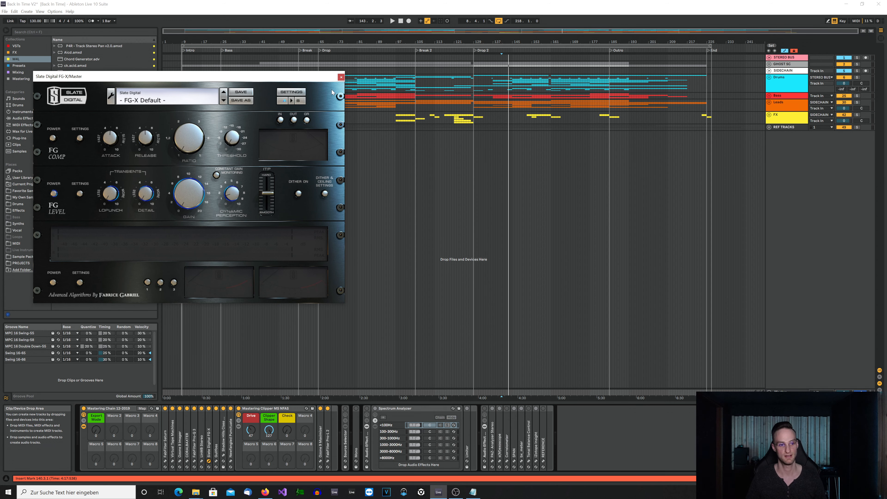
{"action": "left_click", "coordinate": [341, 78]}
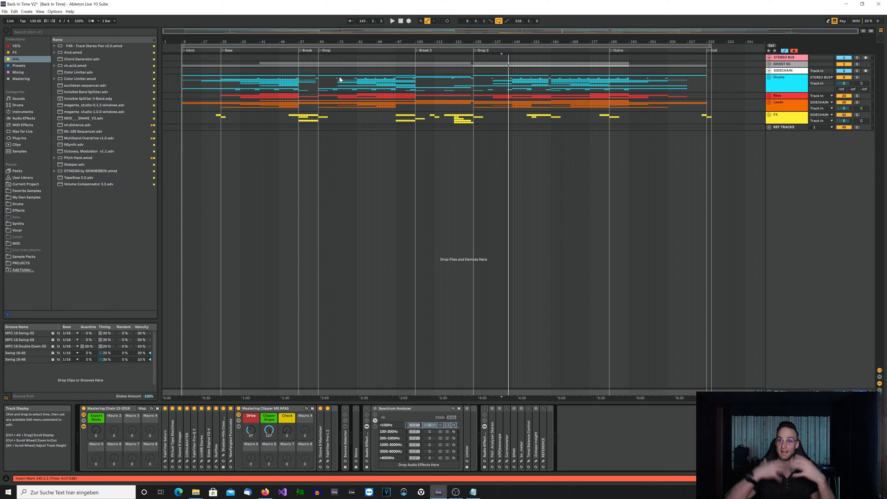
Open Gullfoss on the Master, watch its equalization curve during playback, and close it
{"action": "left_click", "coordinate": [216, 463]}
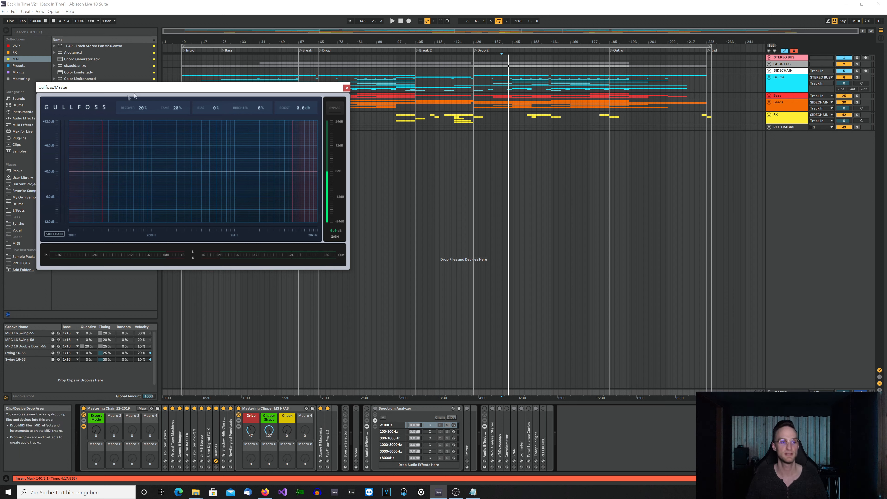
{"action": "key", "text": "space"}
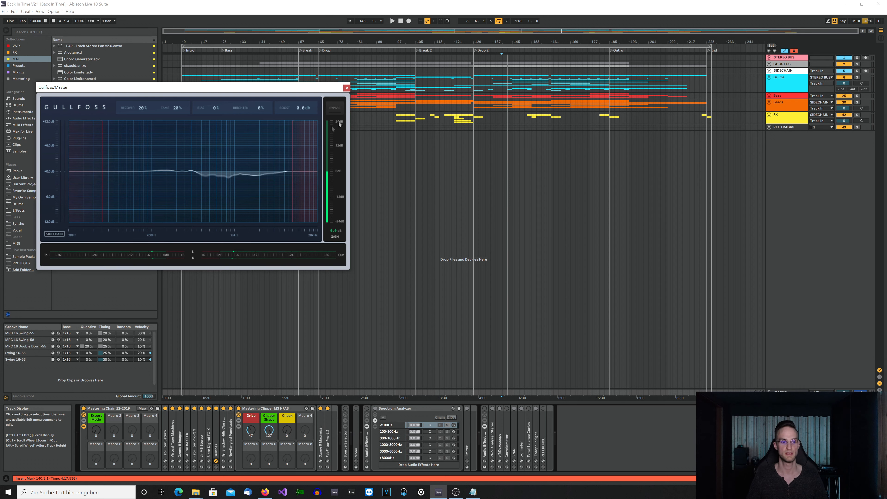
{"action": "left_click", "coordinate": [346, 88]}
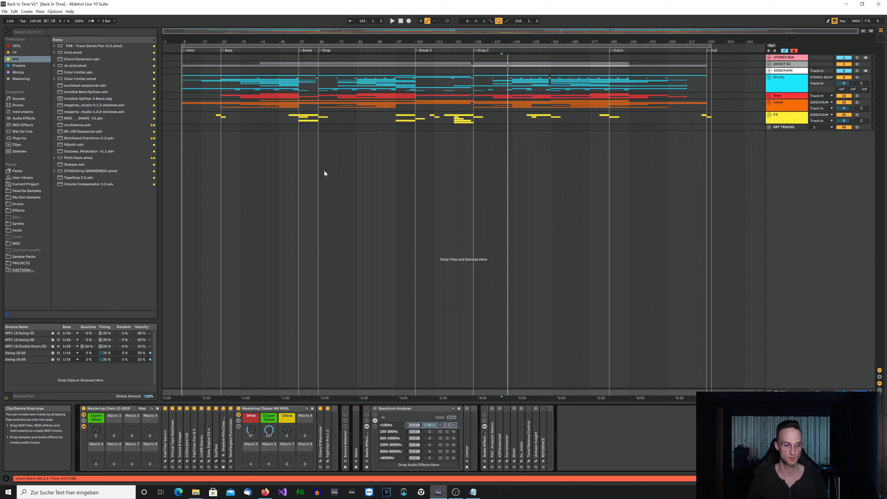
Examine Shadow Hills Class A Mastering Comp during playback and once more at rest, then view Newfangled Punctuate, closing both plug-ins
{"action": "left_click", "coordinate": [223, 455]}
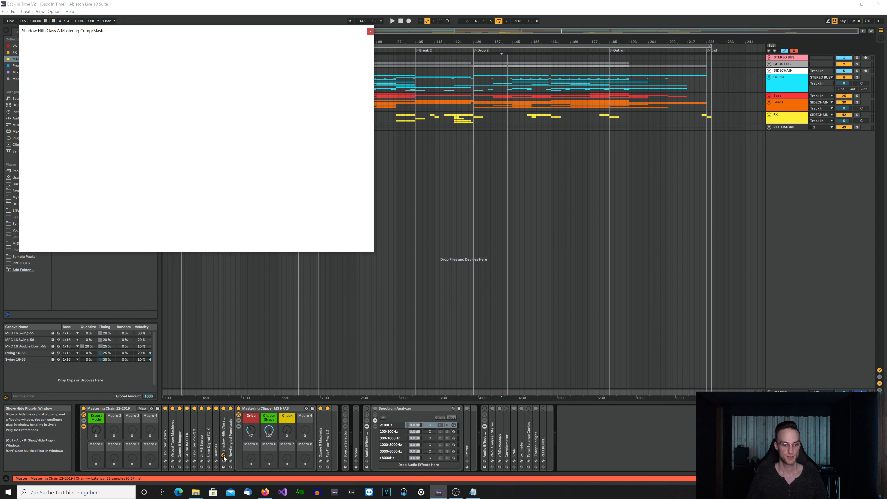
{"action": "key", "text": "space"}
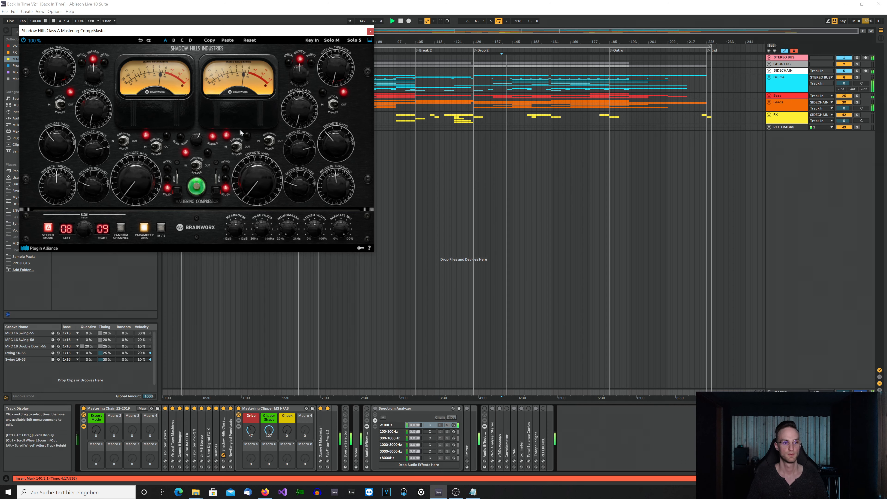
{"action": "left_click", "coordinate": [370, 31]}
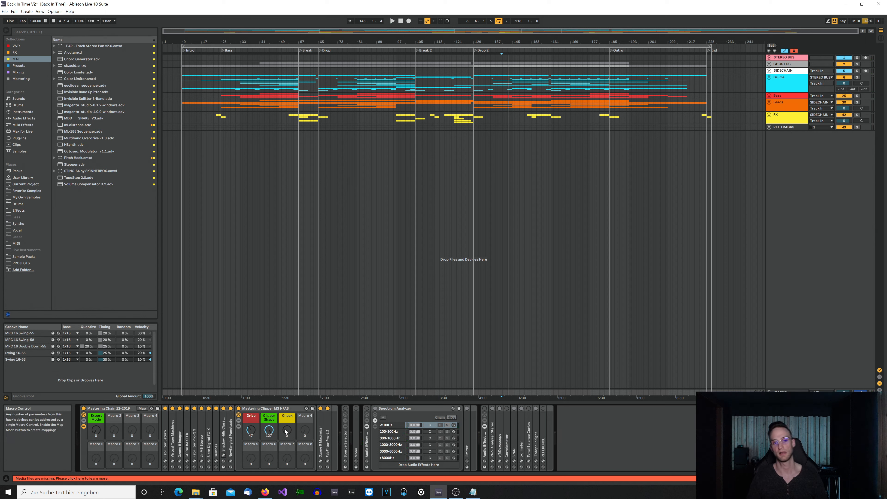
{"action": "left_click", "coordinate": [223, 455]}
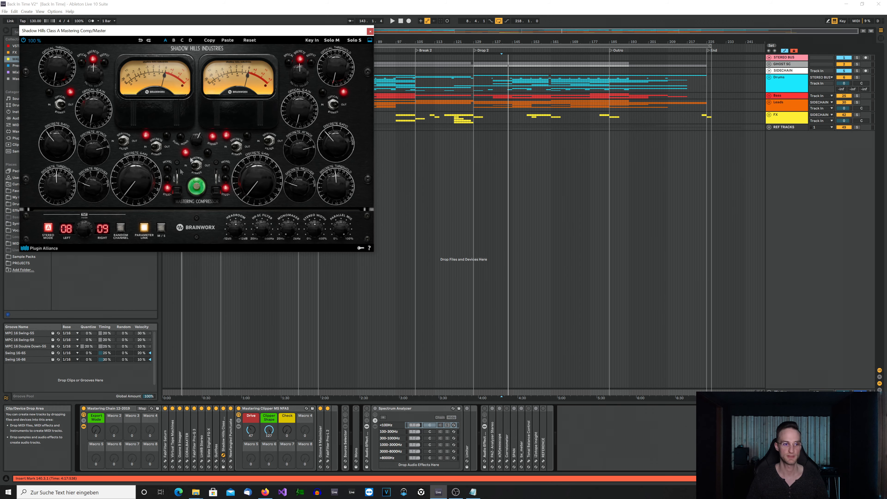
{"action": "left_click", "coordinate": [370, 32]}
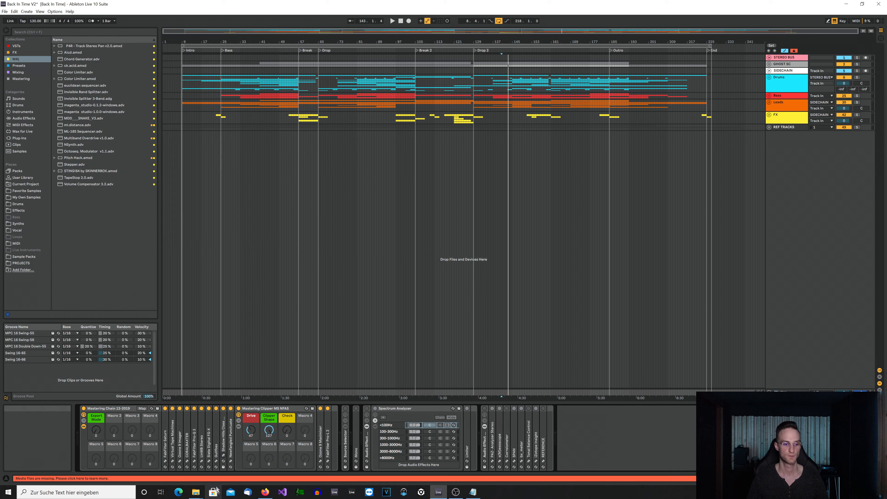
{"action": "left_click", "coordinate": [230, 463]}
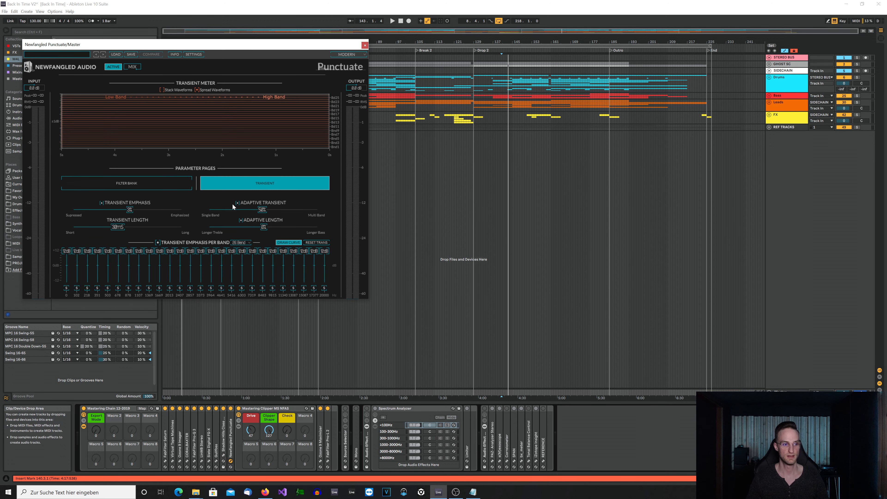
{"action": "left_click", "coordinate": [365, 45]}
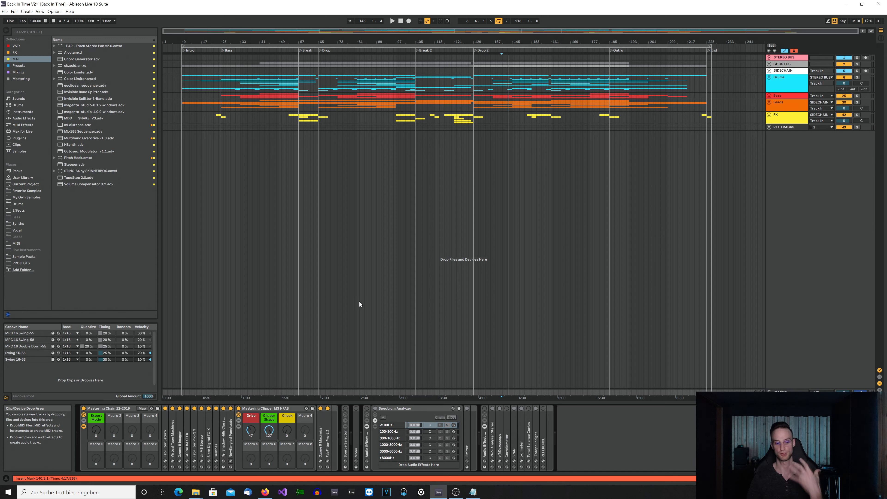
Audition the Mastering Clipper rack's Check macro at 127 during playback, and reset the macro to 0
{"action": "double_click", "coordinate": [269, 410]}
{"action": "double_click", "coordinate": [239, 440]}
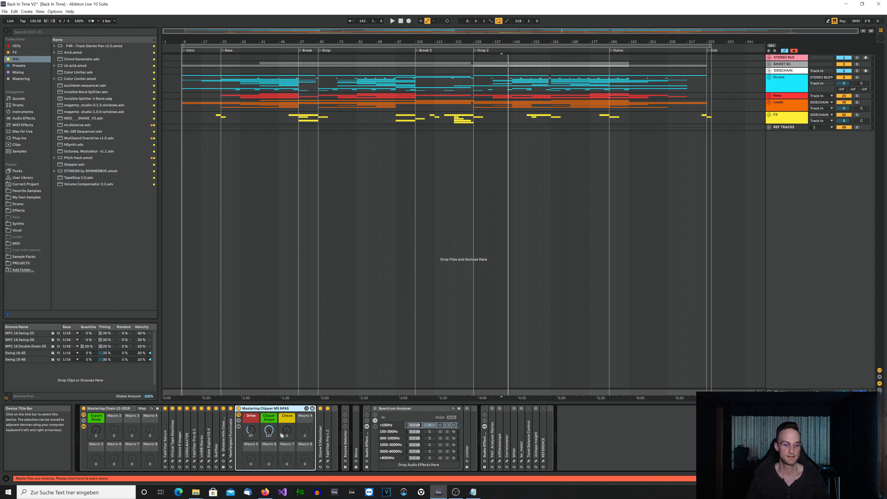
{"action": "left_click_drag", "start_coordinate": [287, 433], "coordinate": [293, 429]}
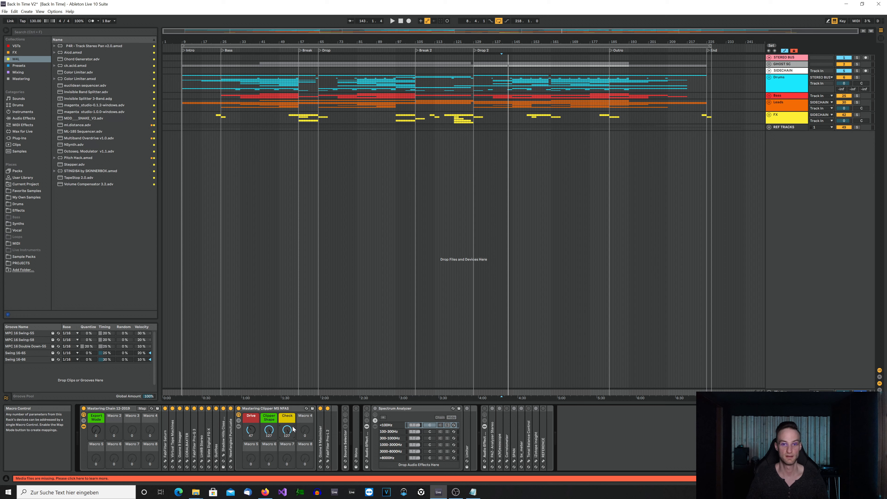
{"action": "key", "text": "space"}
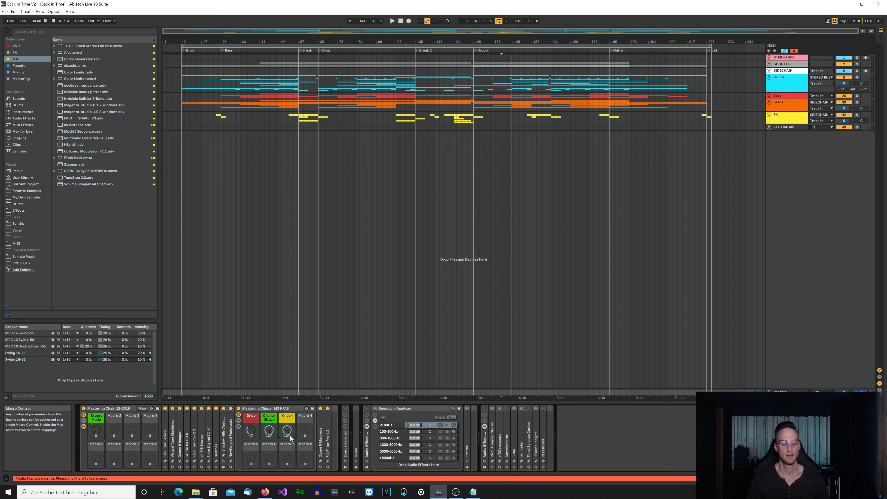
{"action": "double_click", "coordinate": [288, 432]}
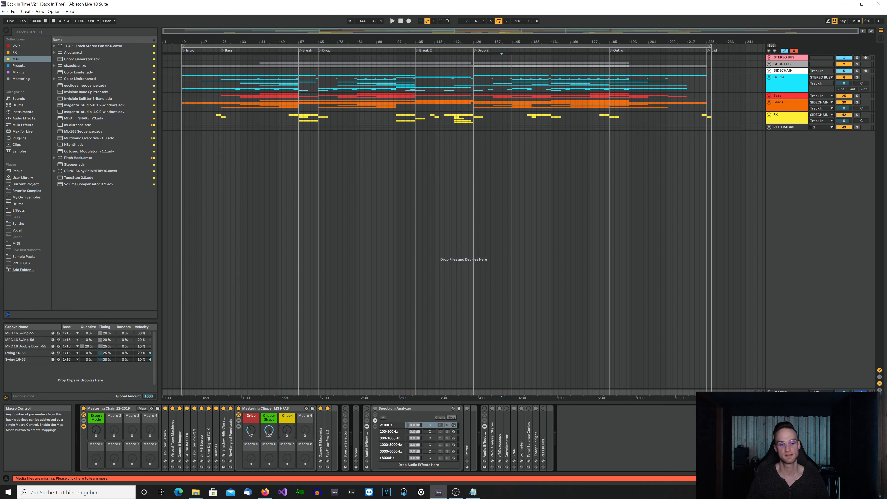
Play the track while switching the Mastering Clipper rack off and on to compare the sound with and without clipping
{"action": "key", "text": "space"}
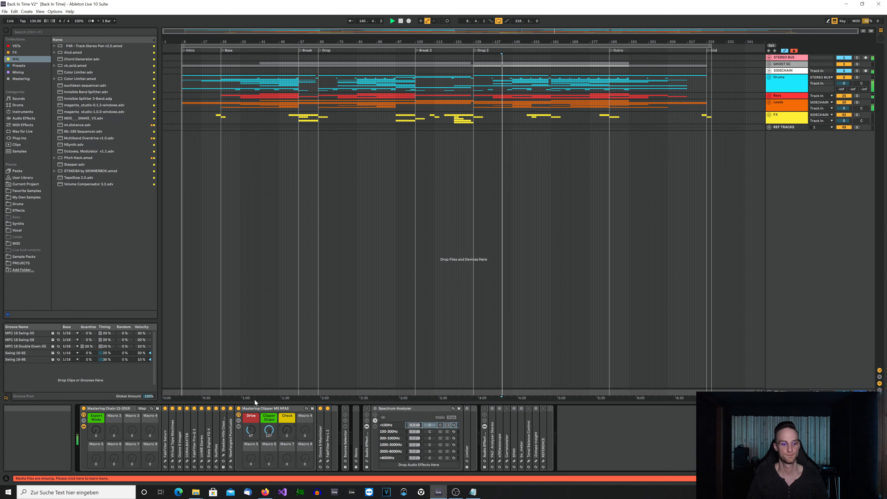
{"action": "left_click", "coordinate": [239, 409]}
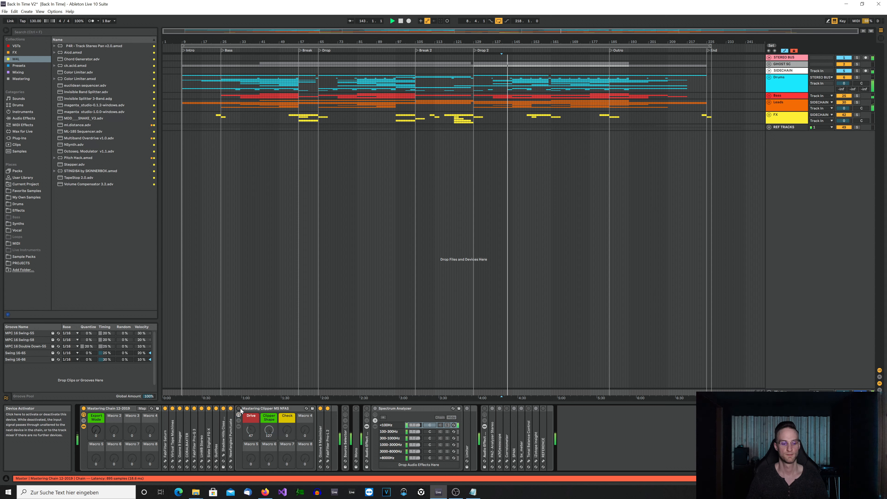
{"action": "left_click", "coordinate": [239, 409]}
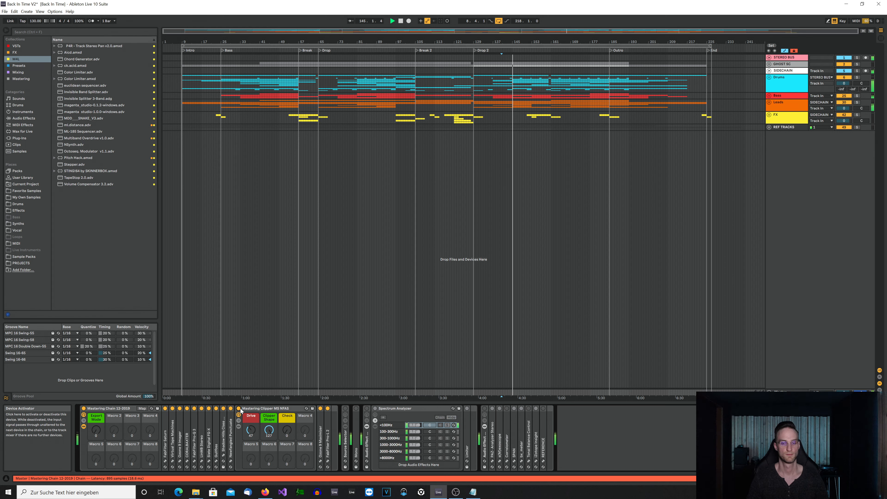
{"action": "left_click", "coordinate": [238, 409]}
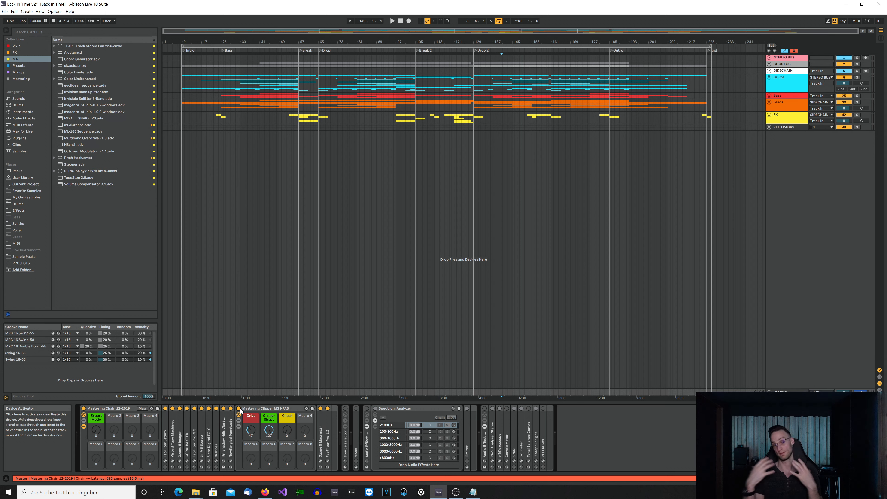
Open Ozone 9 Maximizer from the mastering chain and watch its limiting while playing the track from bar 146, then stop playback
{"action": "left_click", "coordinate": [321, 463]}
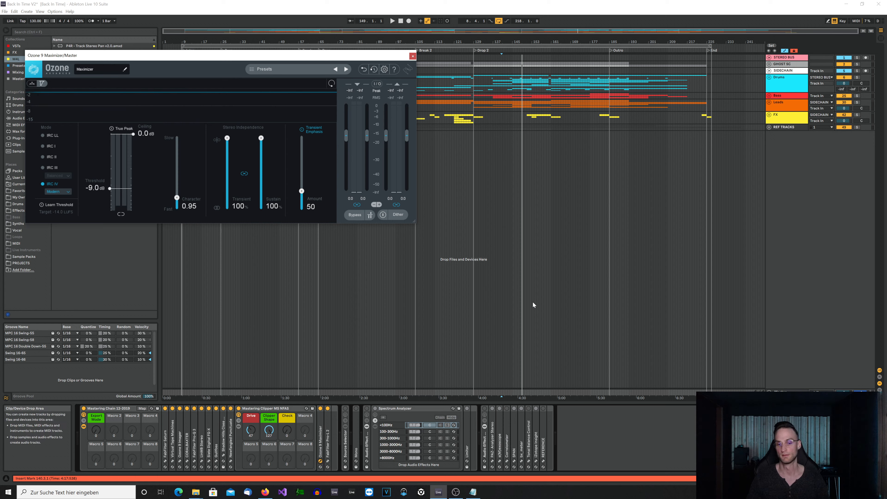
{"action": "left_click", "coordinate": [514, 220]}
{"action": "key", "text": "space"}
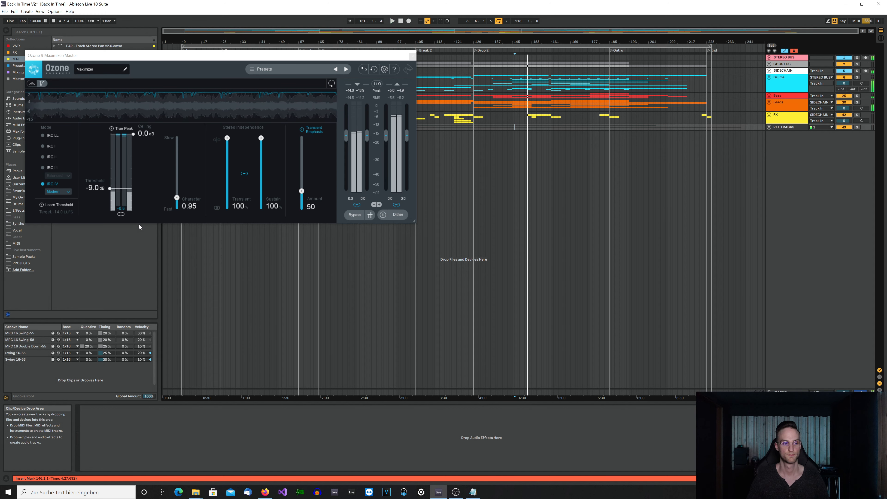
{"action": "key", "text": "space"}
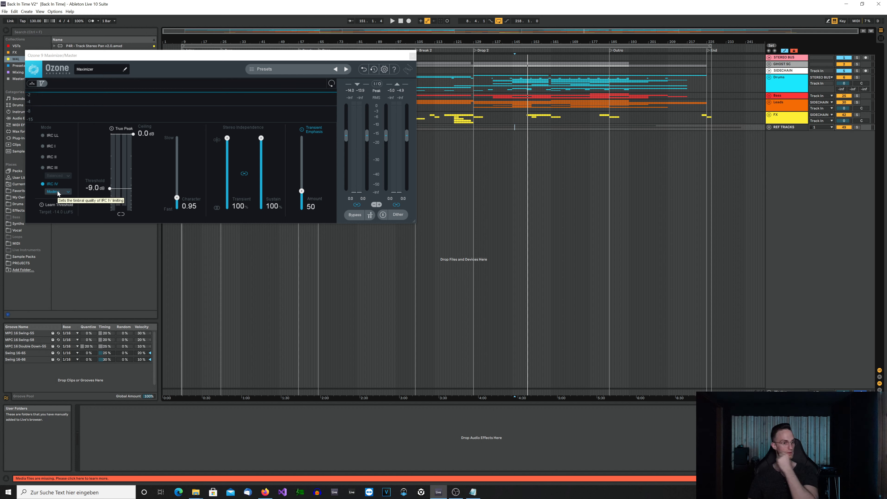
View the Maximizer's IRC IV and IRC III style options, return the mode to IRC IV, and close the plug-in
{"action": "left_click", "coordinate": [68, 191]}
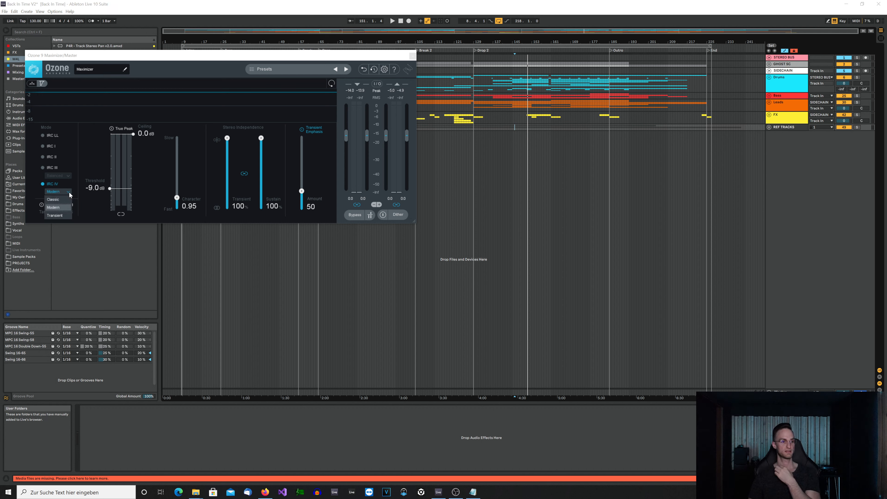
{"action": "left_click", "coordinate": [69, 191]}
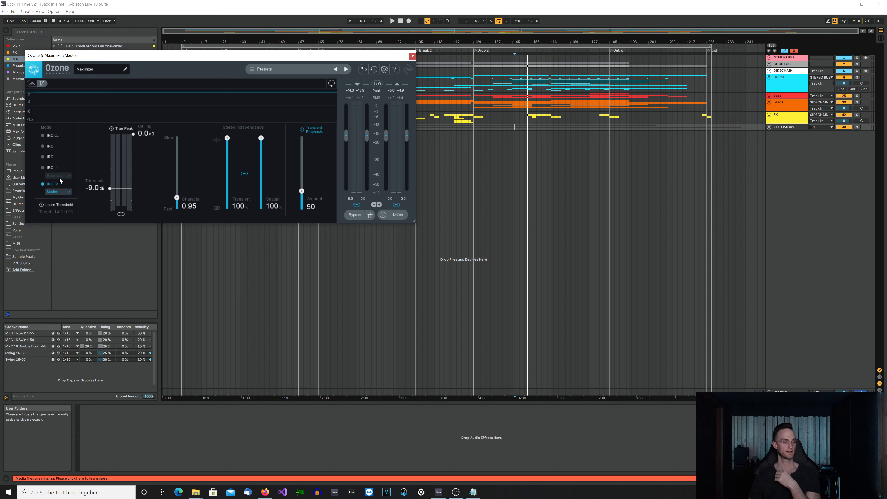
{"action": "left_click", "coordinate": [48, 168]}
{"action": "left_click", "coordinate": [54, 176]}
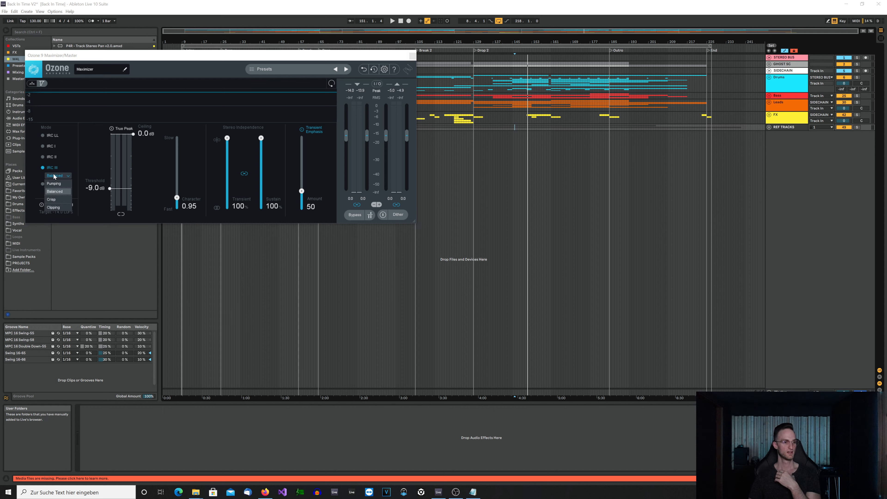
{"action": "left_click", "coordinate": [40, 176]}
{"action": "left_click", "coordinate": [42, 183]}
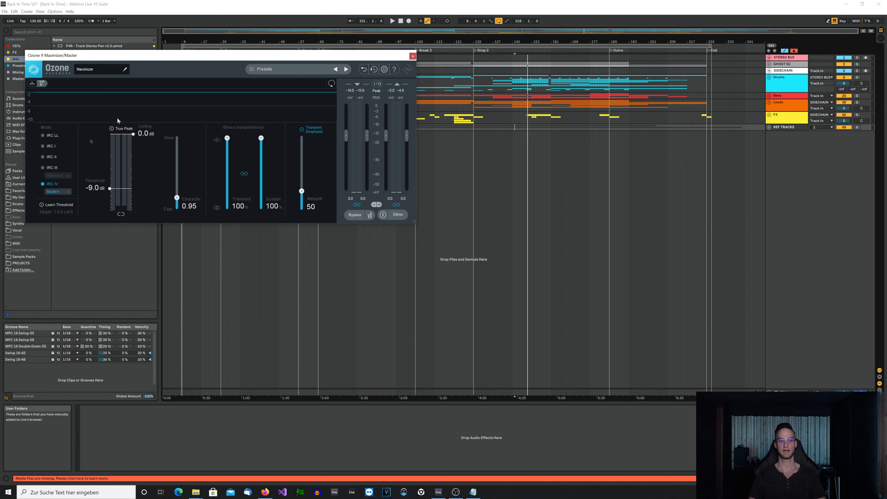
{"action": "left_click", "coordinate": [413, 56]}
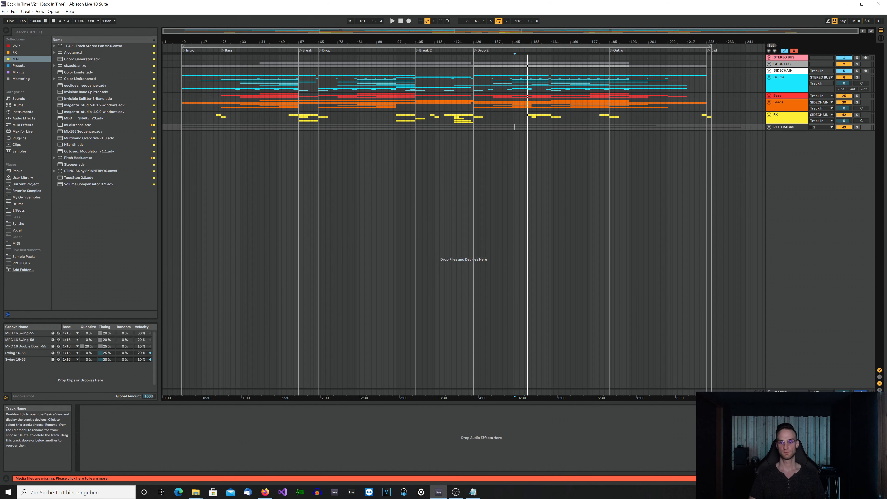
Show the Master's devices again, open FabFilter Pro-L 2 at the arrangement's centre, and inspect its preset and gain with the help hint dismissed
{"action": "left_click", "coordinate": [786, 392]}
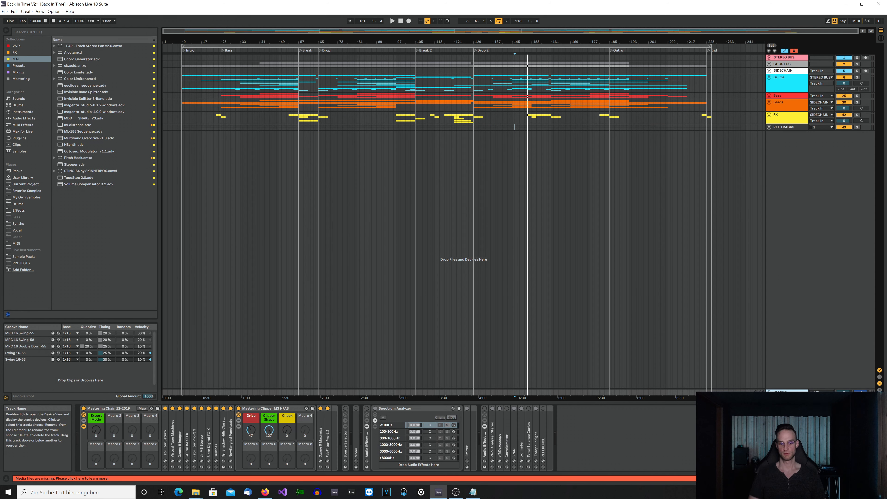
{"action": "left_click", "coordinate": [328, 461]}
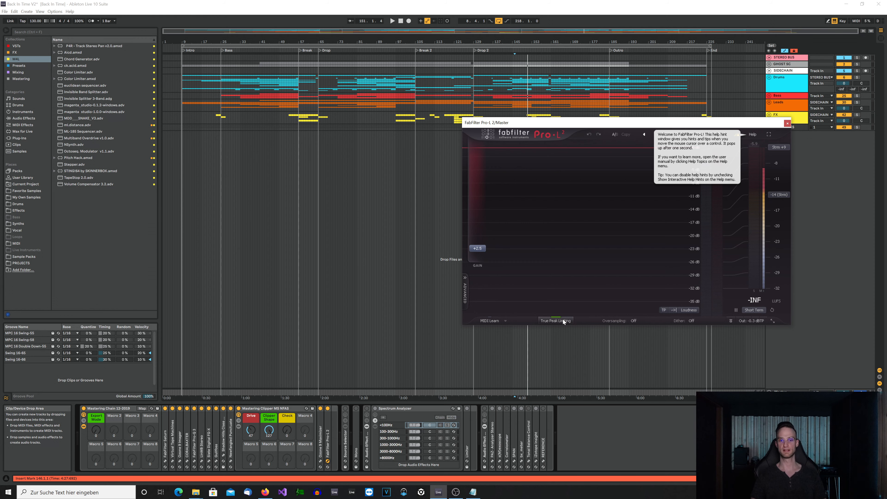
{"action": "left_click_drag", "start_coordinate": [553, 124], "coordinate": [385, 153]}
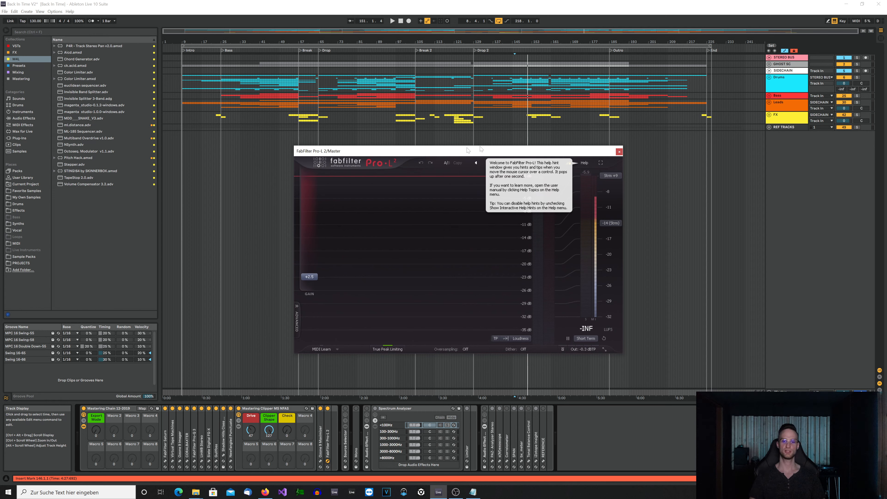
{"action": "left_click", "coordinate": [584, 163]}
{"action": "left_click", "coordinate": [583, 154]}
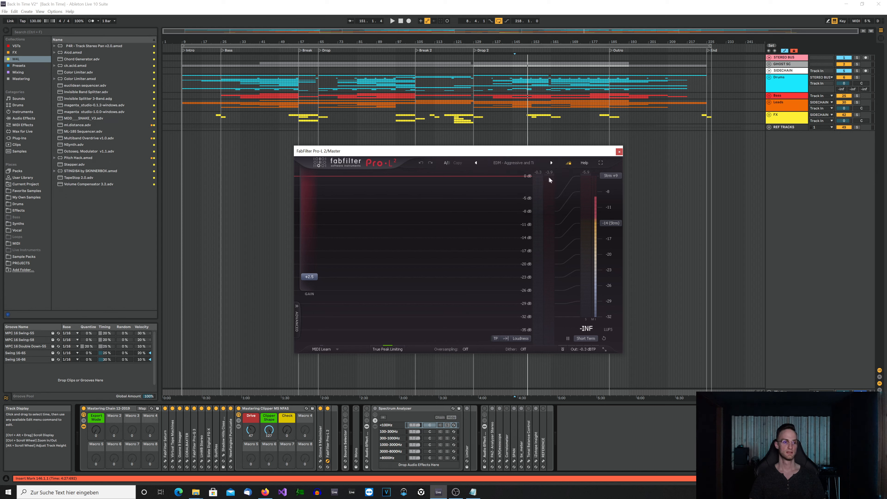
{"action": "mouse_move", "coordinate": [549, 180]}
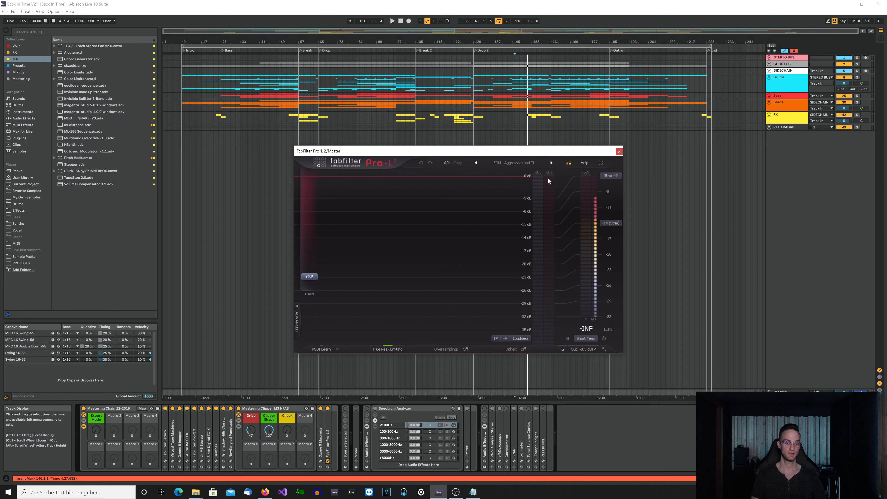
{"action": "mouse_move", "coordinate": [303, 279]}
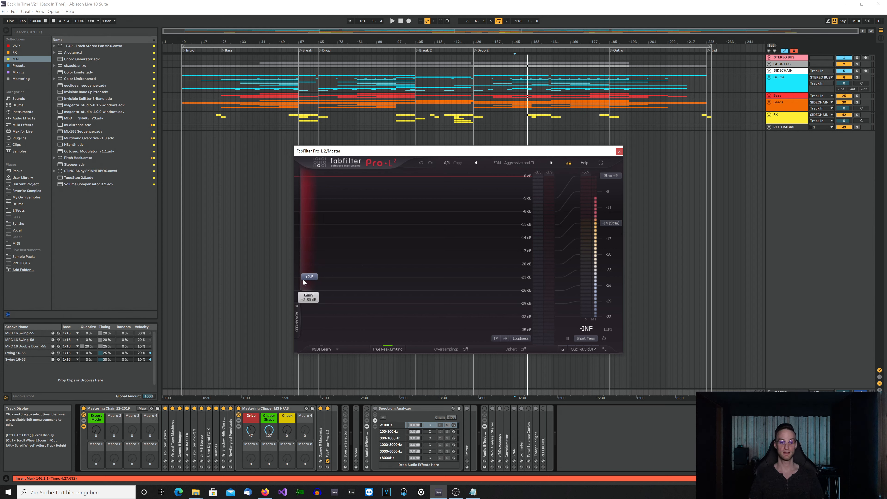
Play the track to watch Pro-L 2's limiting and loudness, check its output level, then close it and return to the Master's devices
{"action": "left_click", "coordinate": [513, 103]}
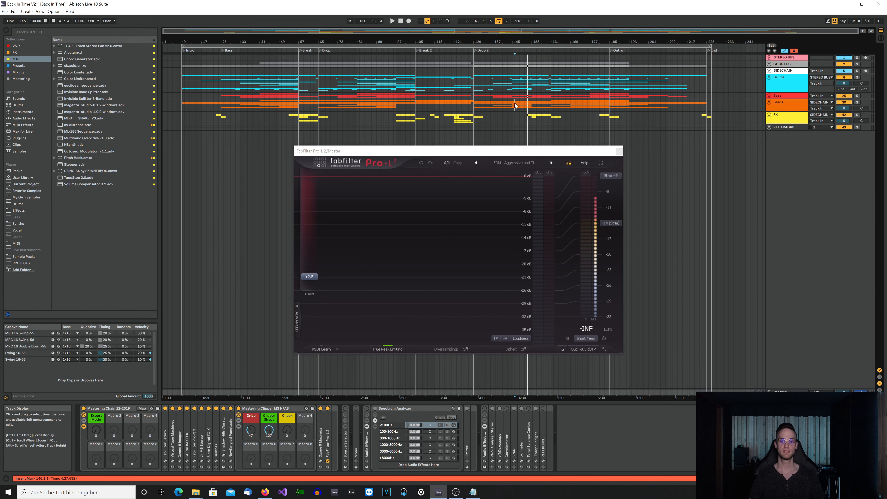
{"action": "key", "text": "space"}
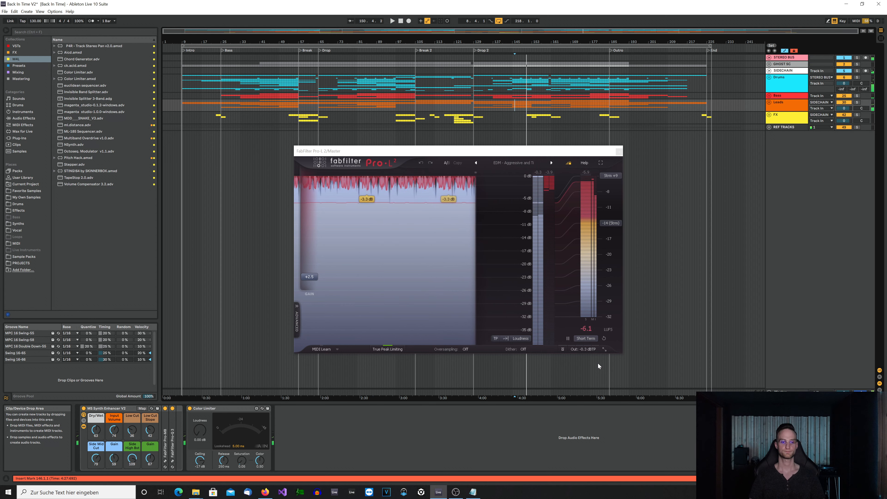
{"action": "key", "text": "space"}
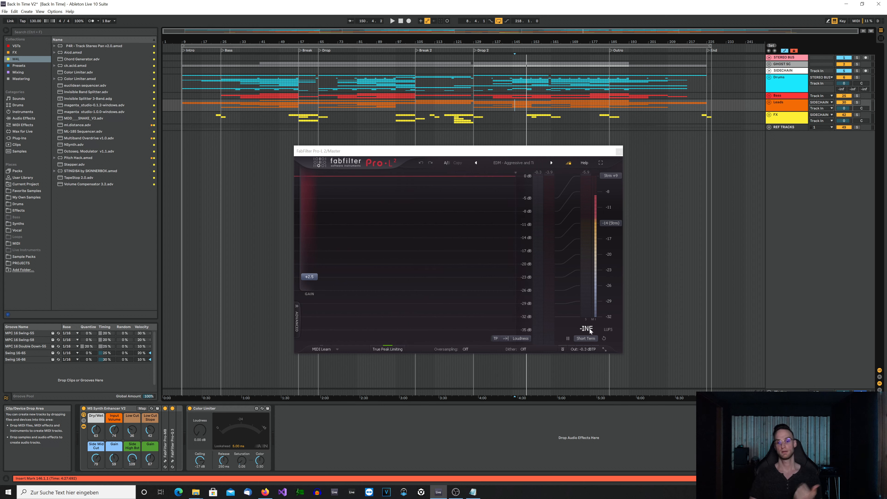
{"action": "mouse_move", "coordinate": [588, 350]}
{"action": "mouse_move", "coordinate": [582, 329]}
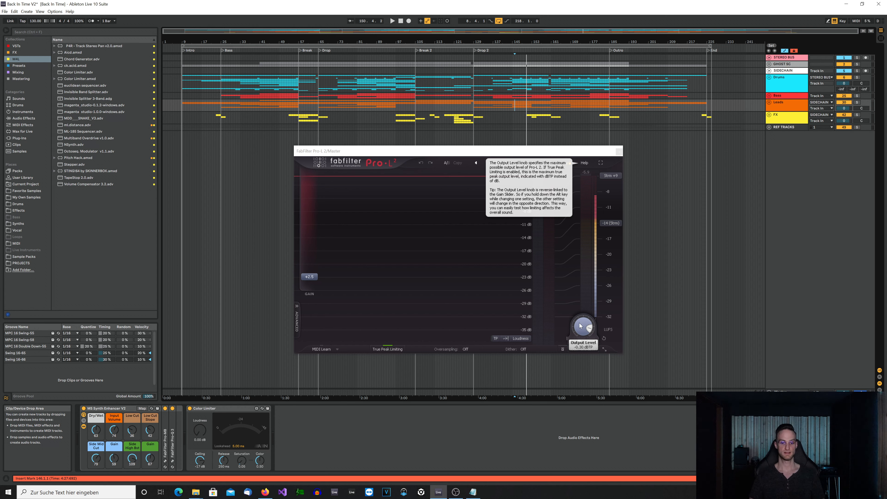
{"action": "left_click", "coordinate": [619, 152]}
{"action": "left_click", "coordinate": [783, 390]}
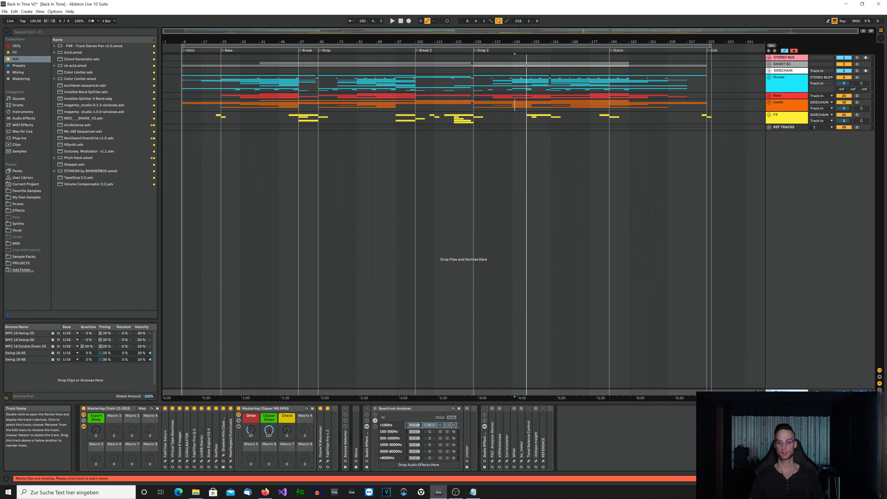